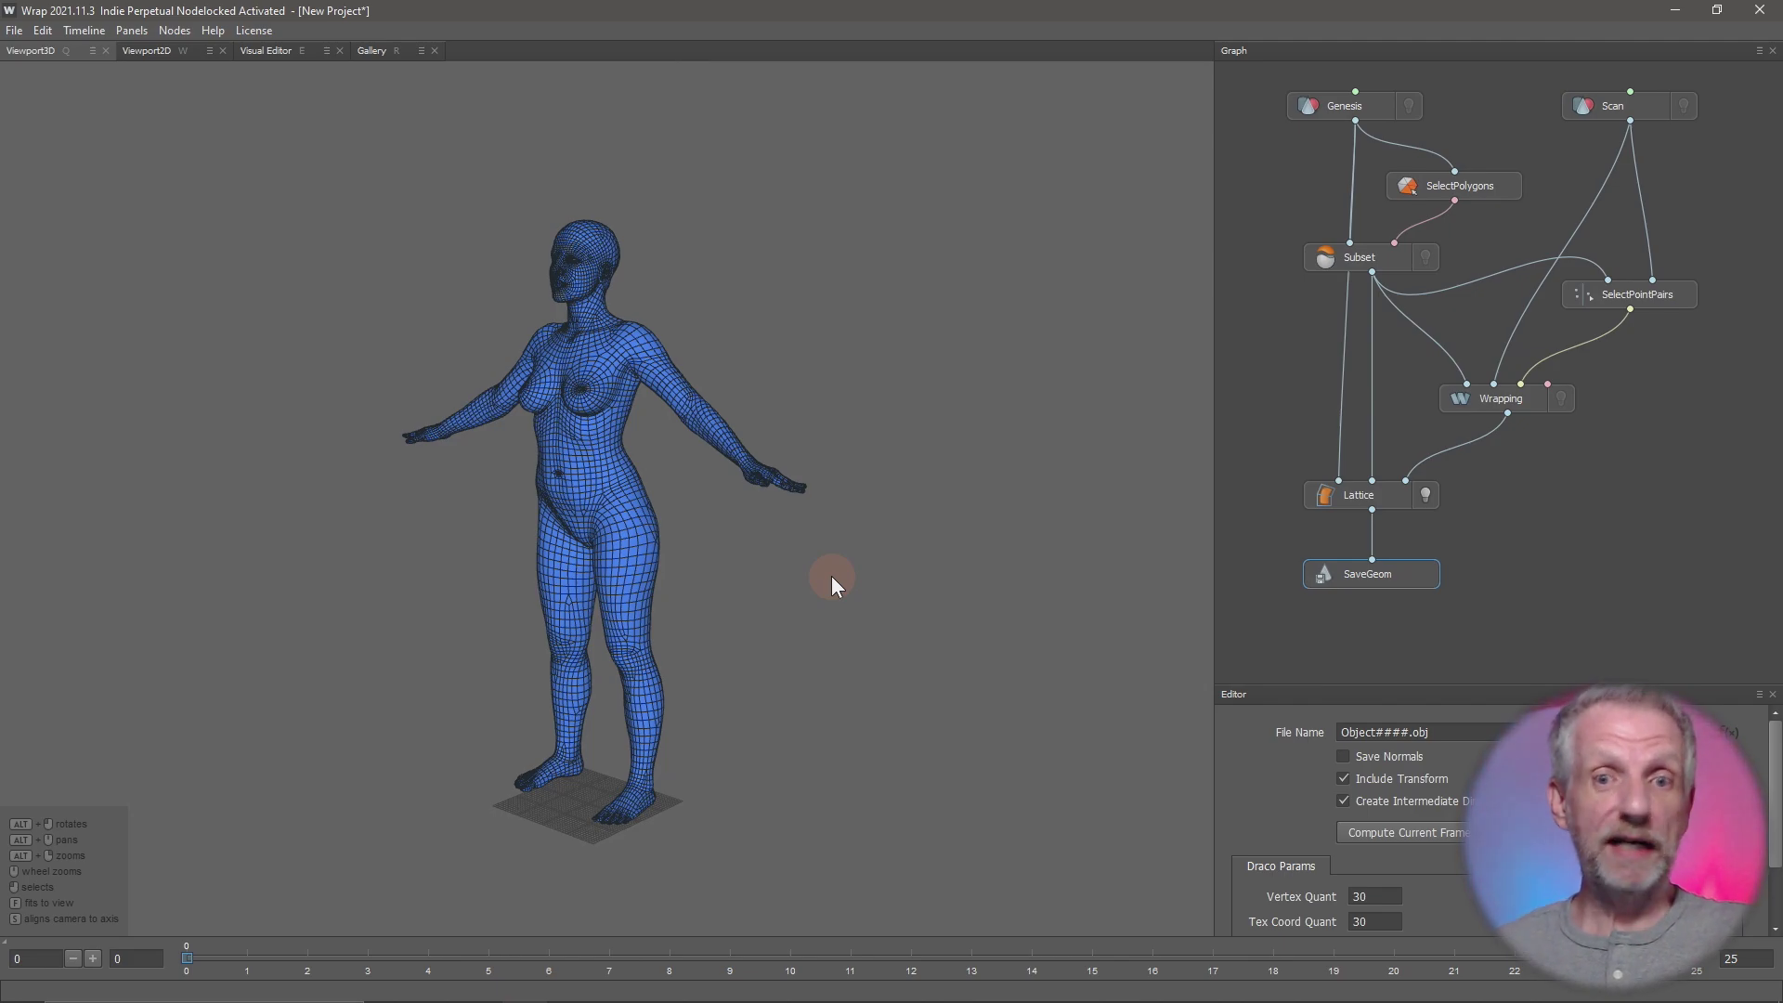
# - Delete the SaveGeom node at the end of the node graph
pyautogui.press('f')
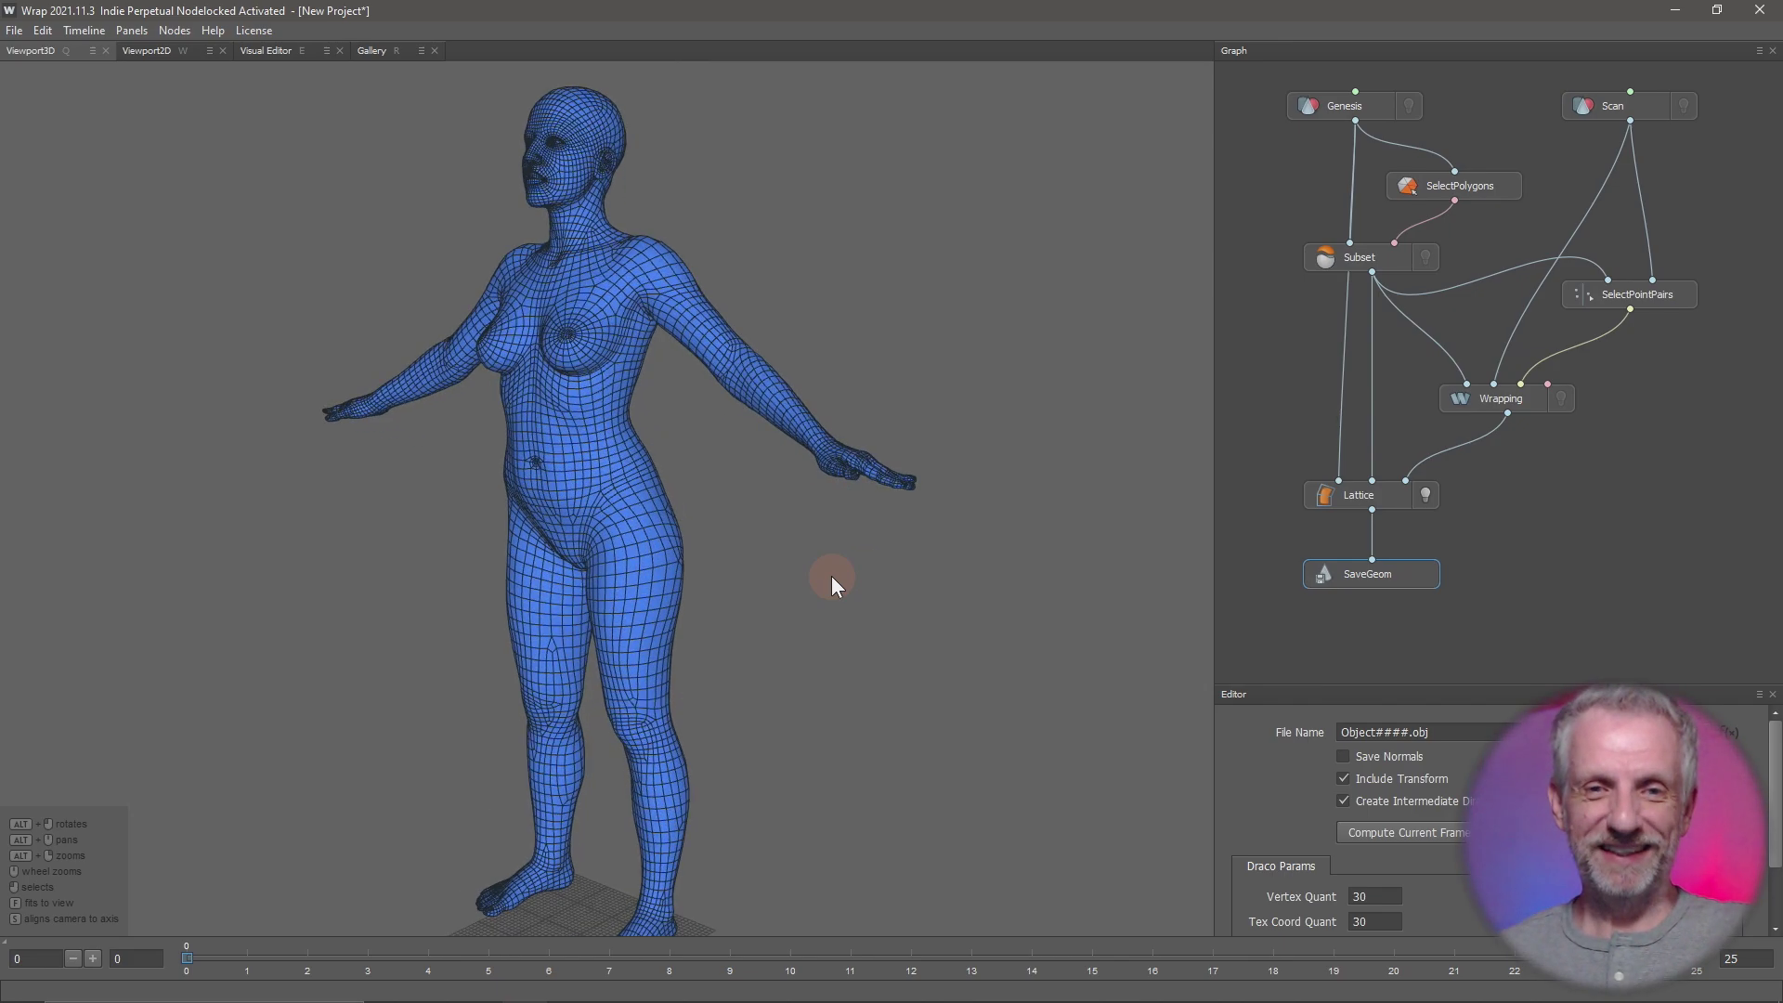
pyautogui.click(1408, 569)
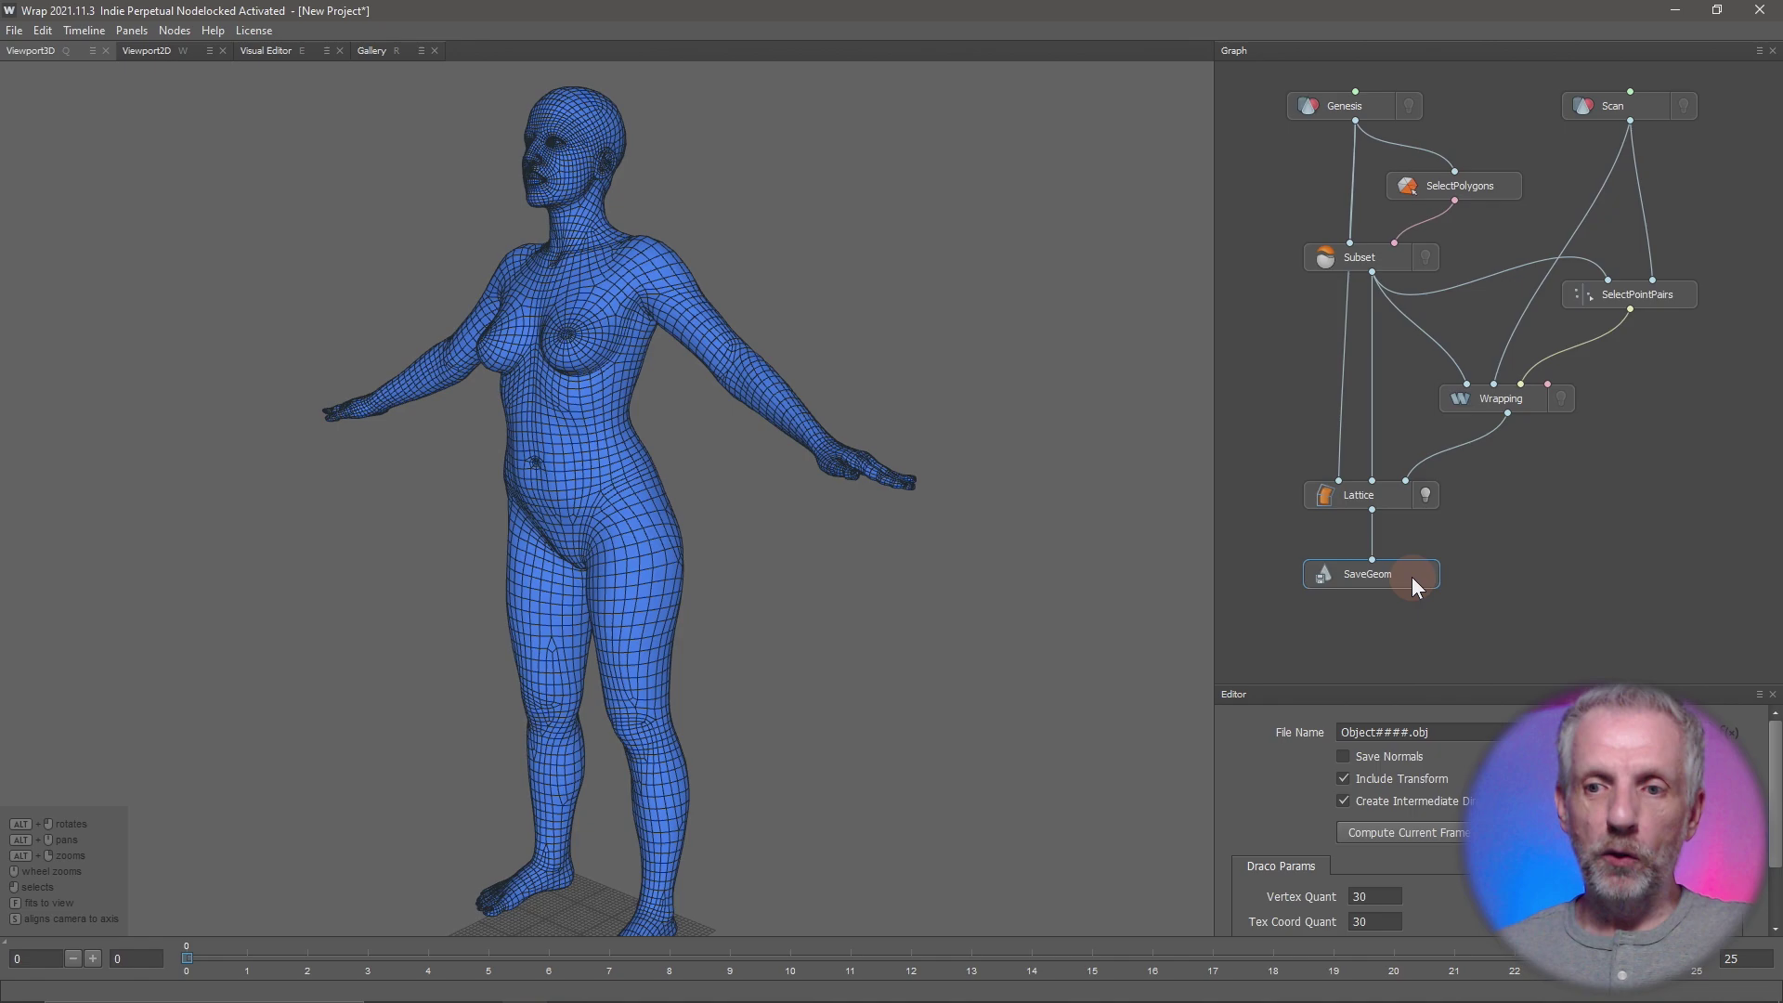
pyautogui.press('Delete')
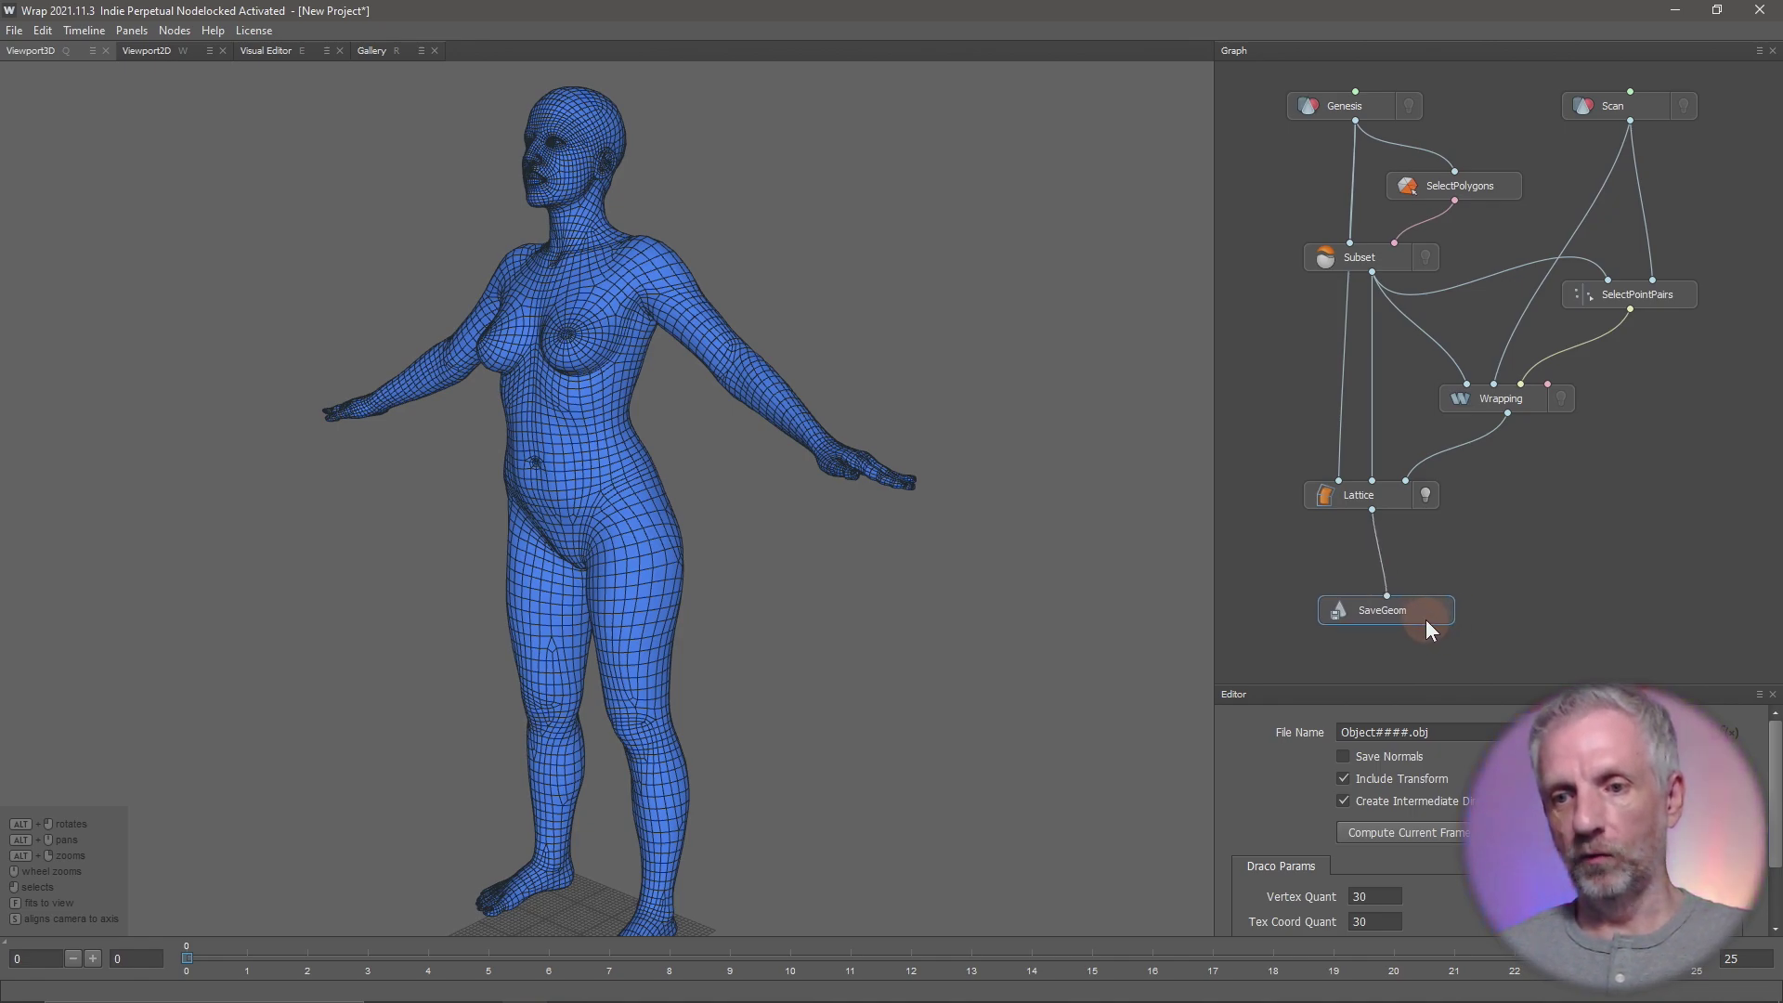
# - Add a Brush geometry node to the graph and place it just below the Lattice node
pyautogui.rightClick(1393, 556)
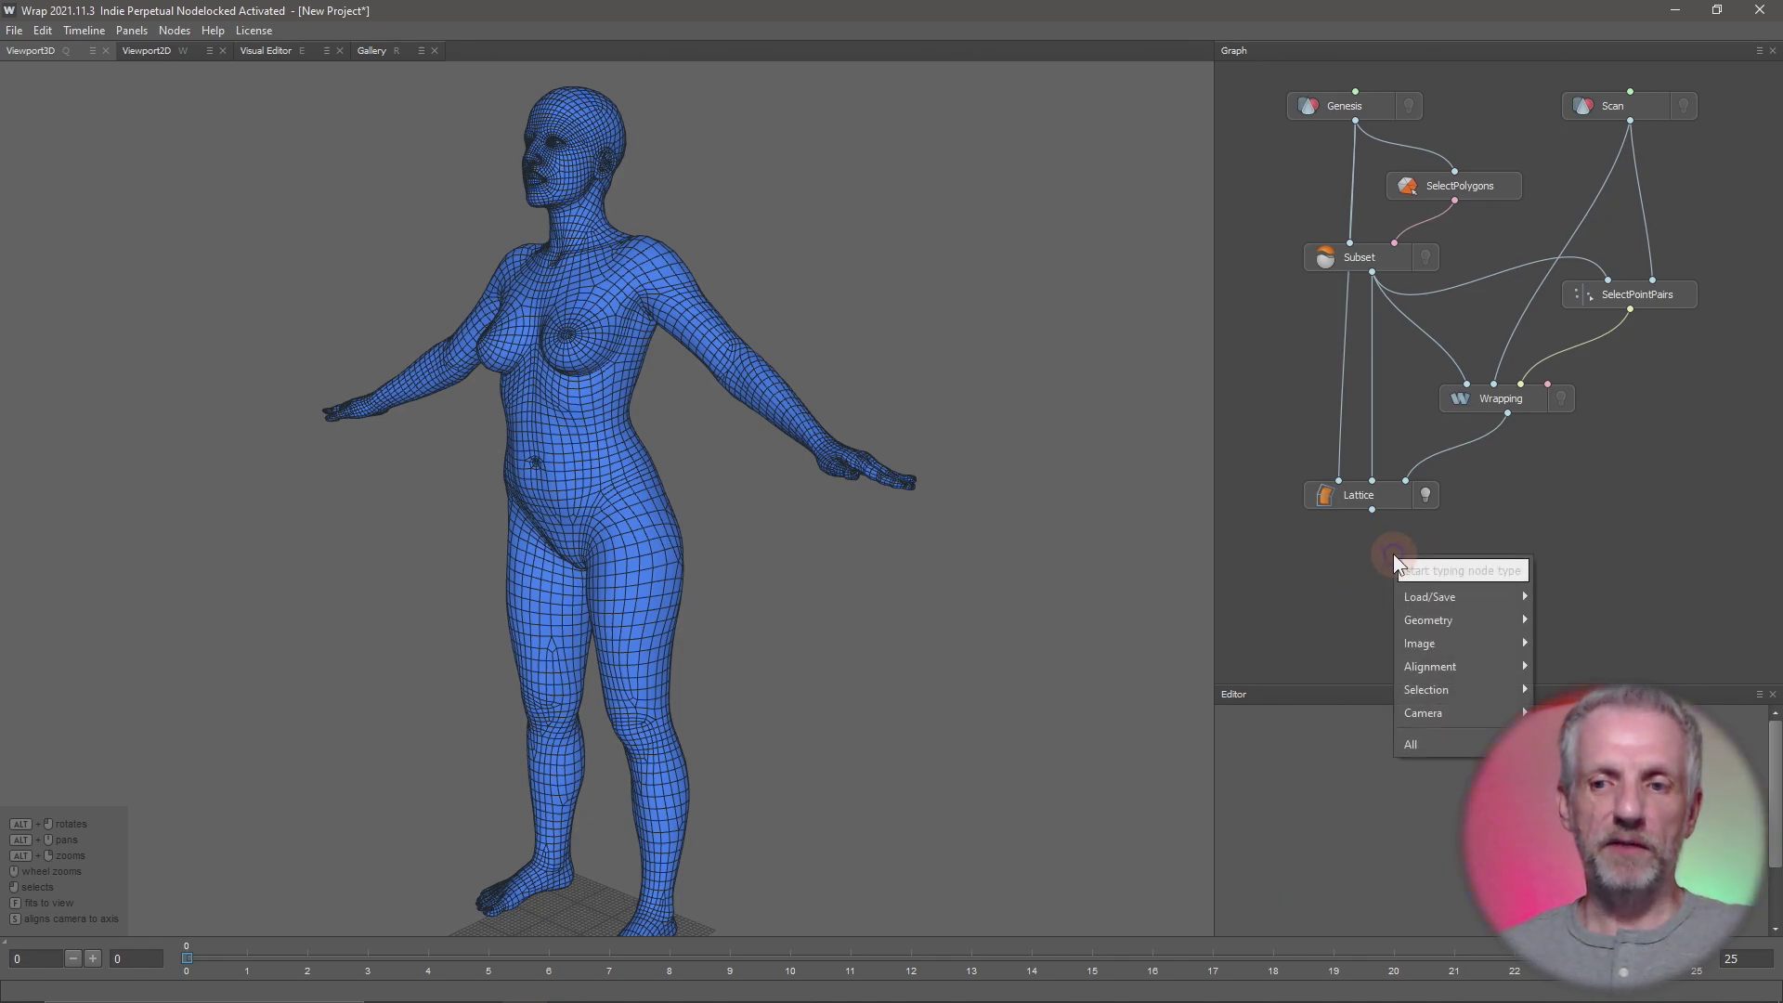
pyautogui.click(1473, 618)
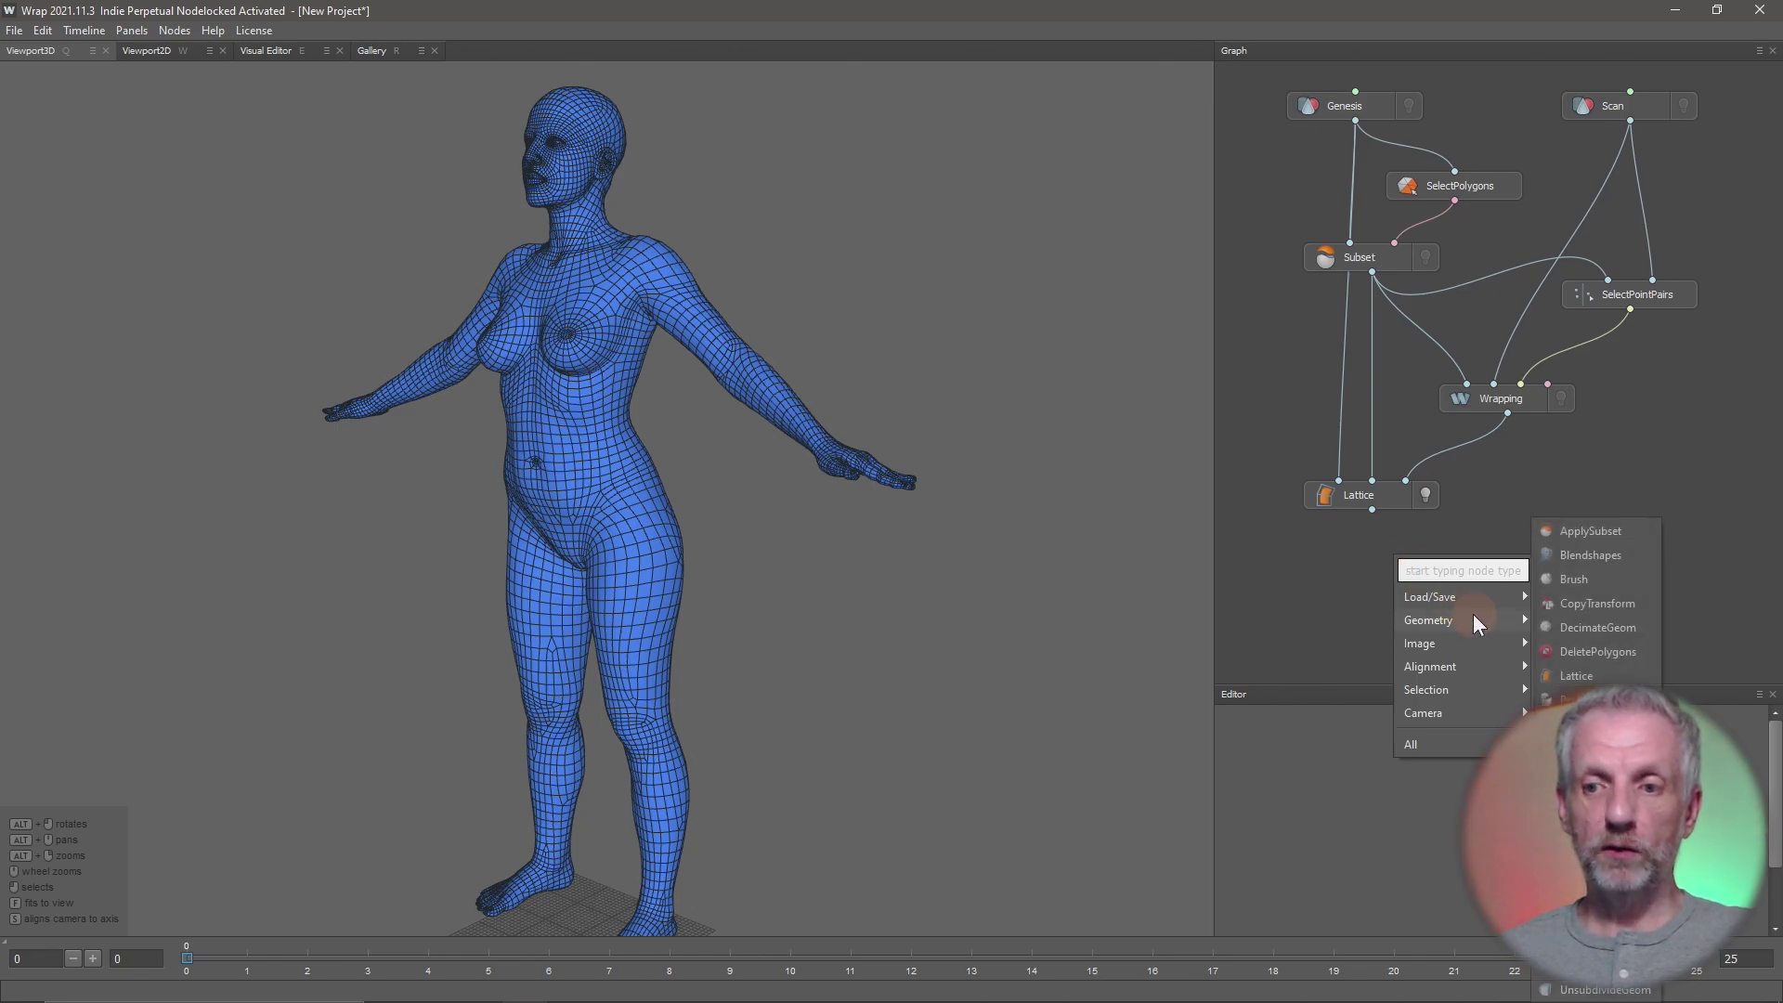
pyautogui.click(1599, 579)
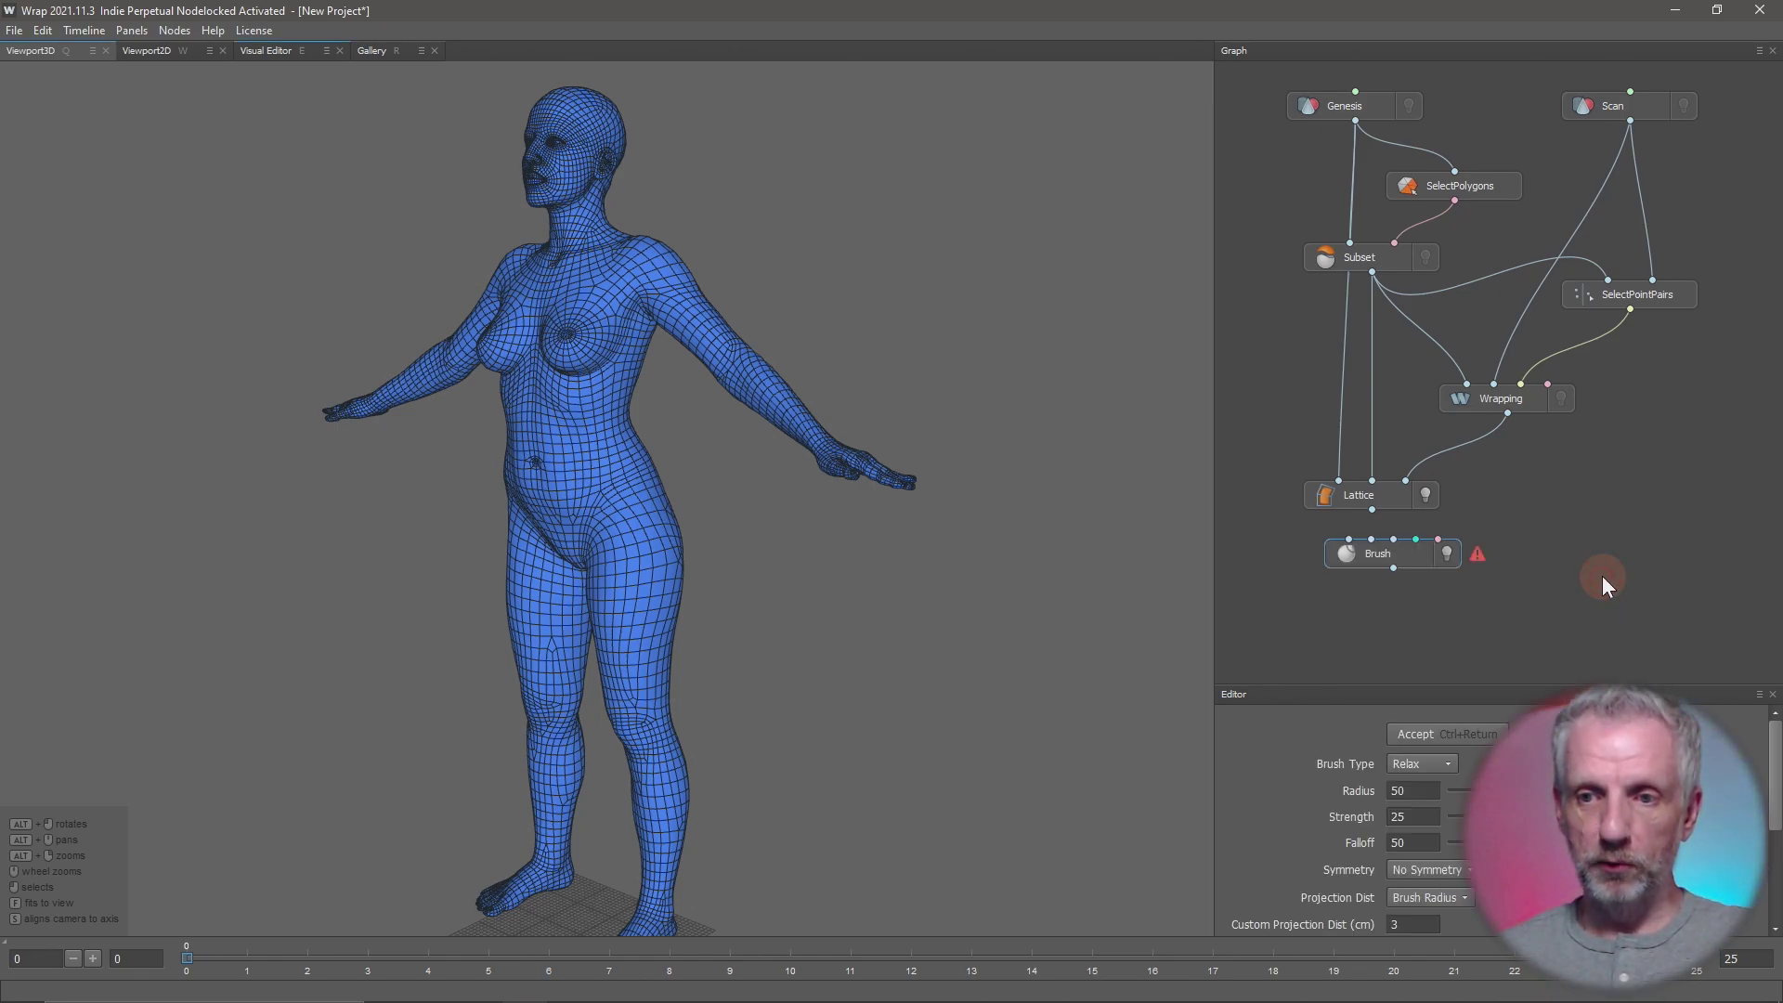
pyautogui.moveTo(1414, 556)
pyautogui.mouseDown()
pyautogui.moveTo(1423, 584)
pyautogui.moveTo(1479, 592)
pyautogui.mouseUp()
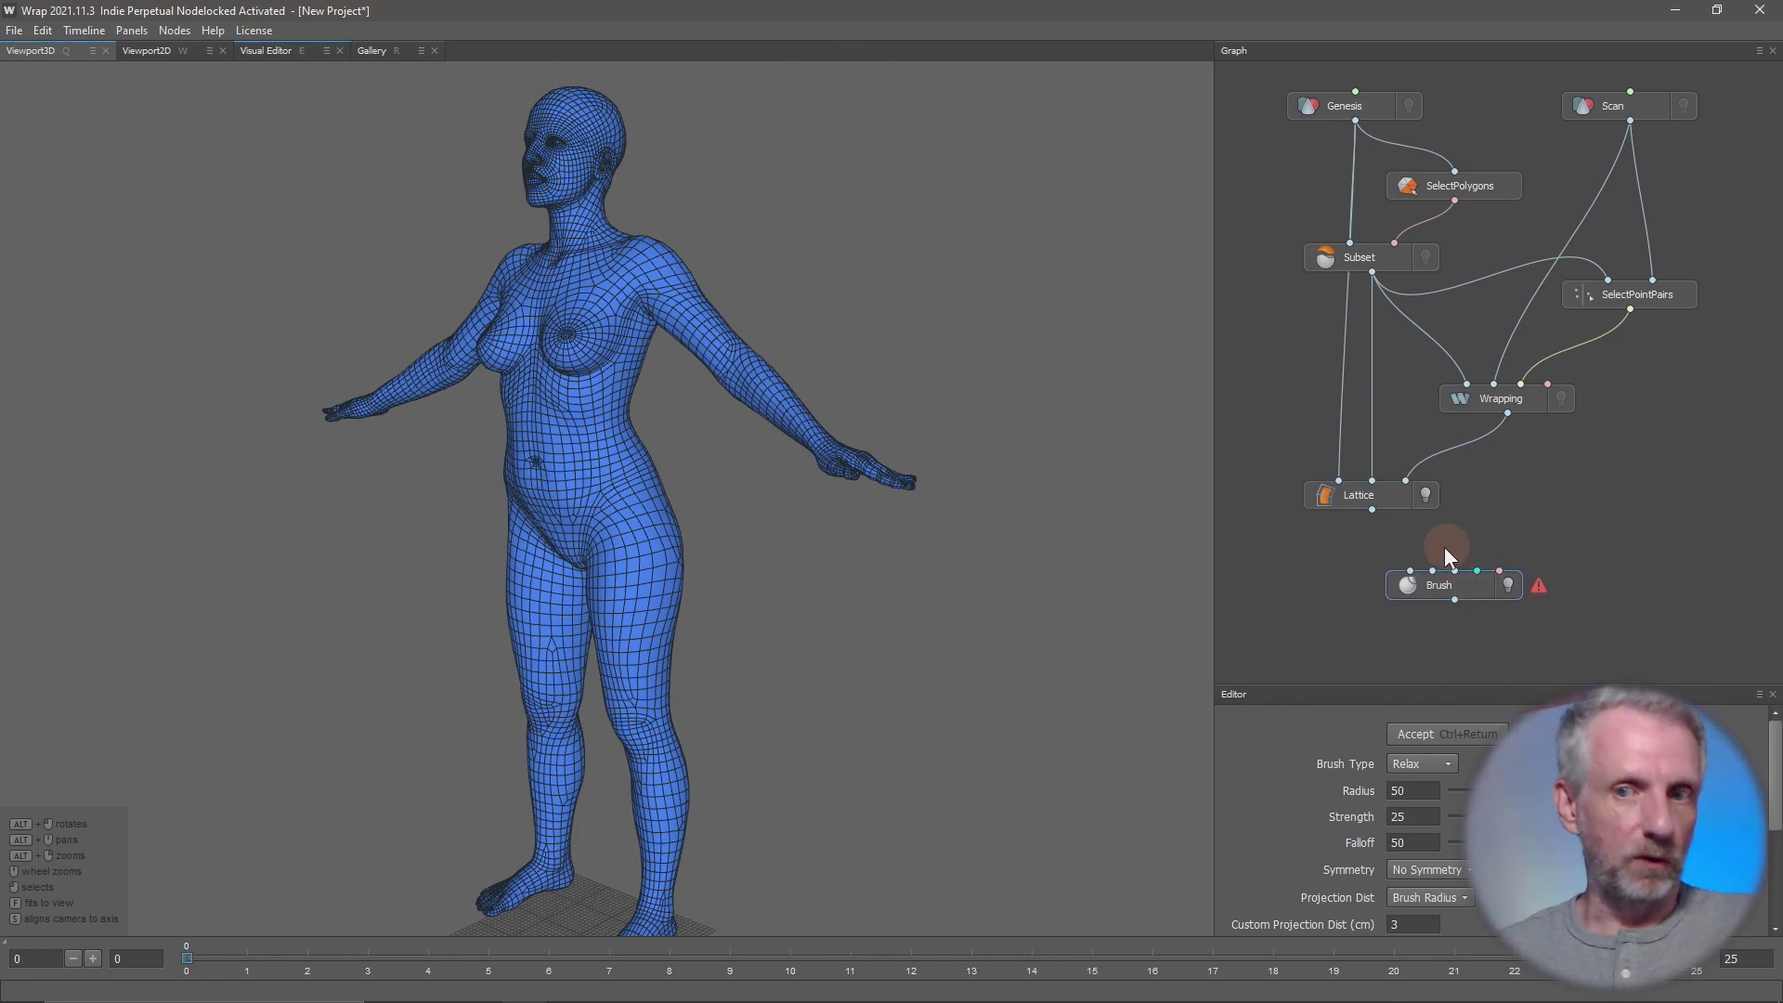
pyautogui.click(1413, 585)
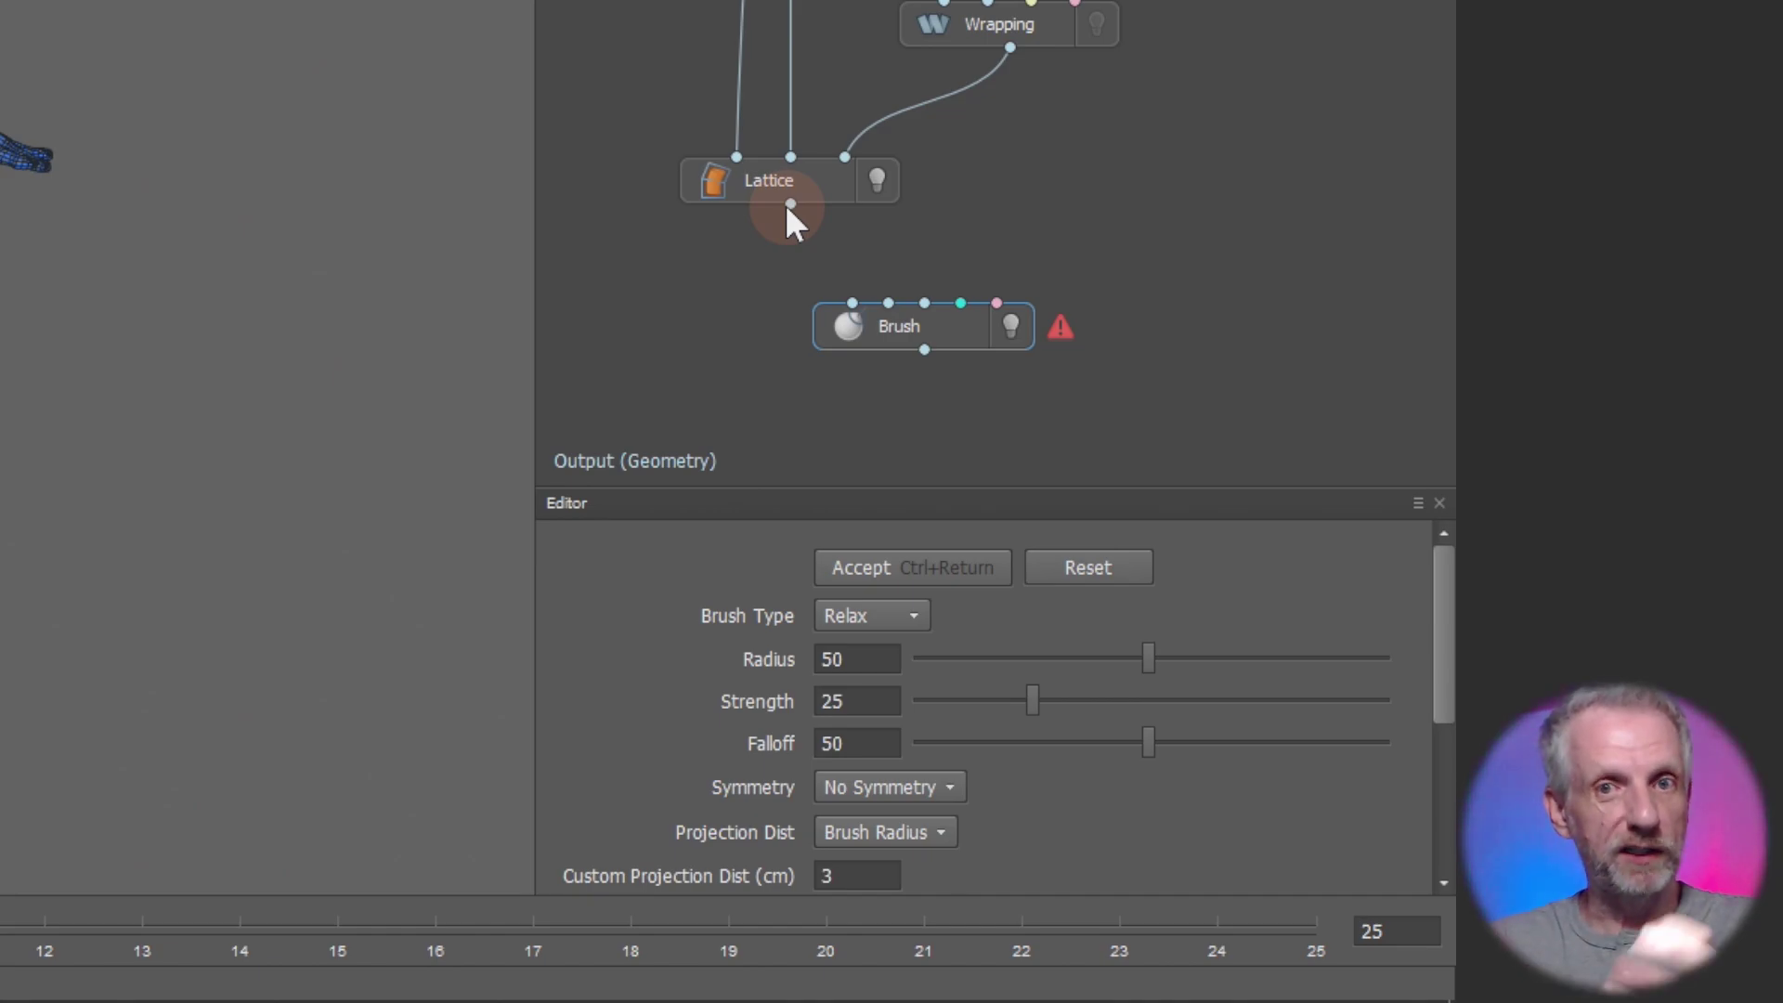
# - Connect the Lattice output to the Brush node's first input, Scan to its Reference input and Genesis to its third input
pyautogui.moveTo(790, 205); pyautogui.dragTo(871, 306)
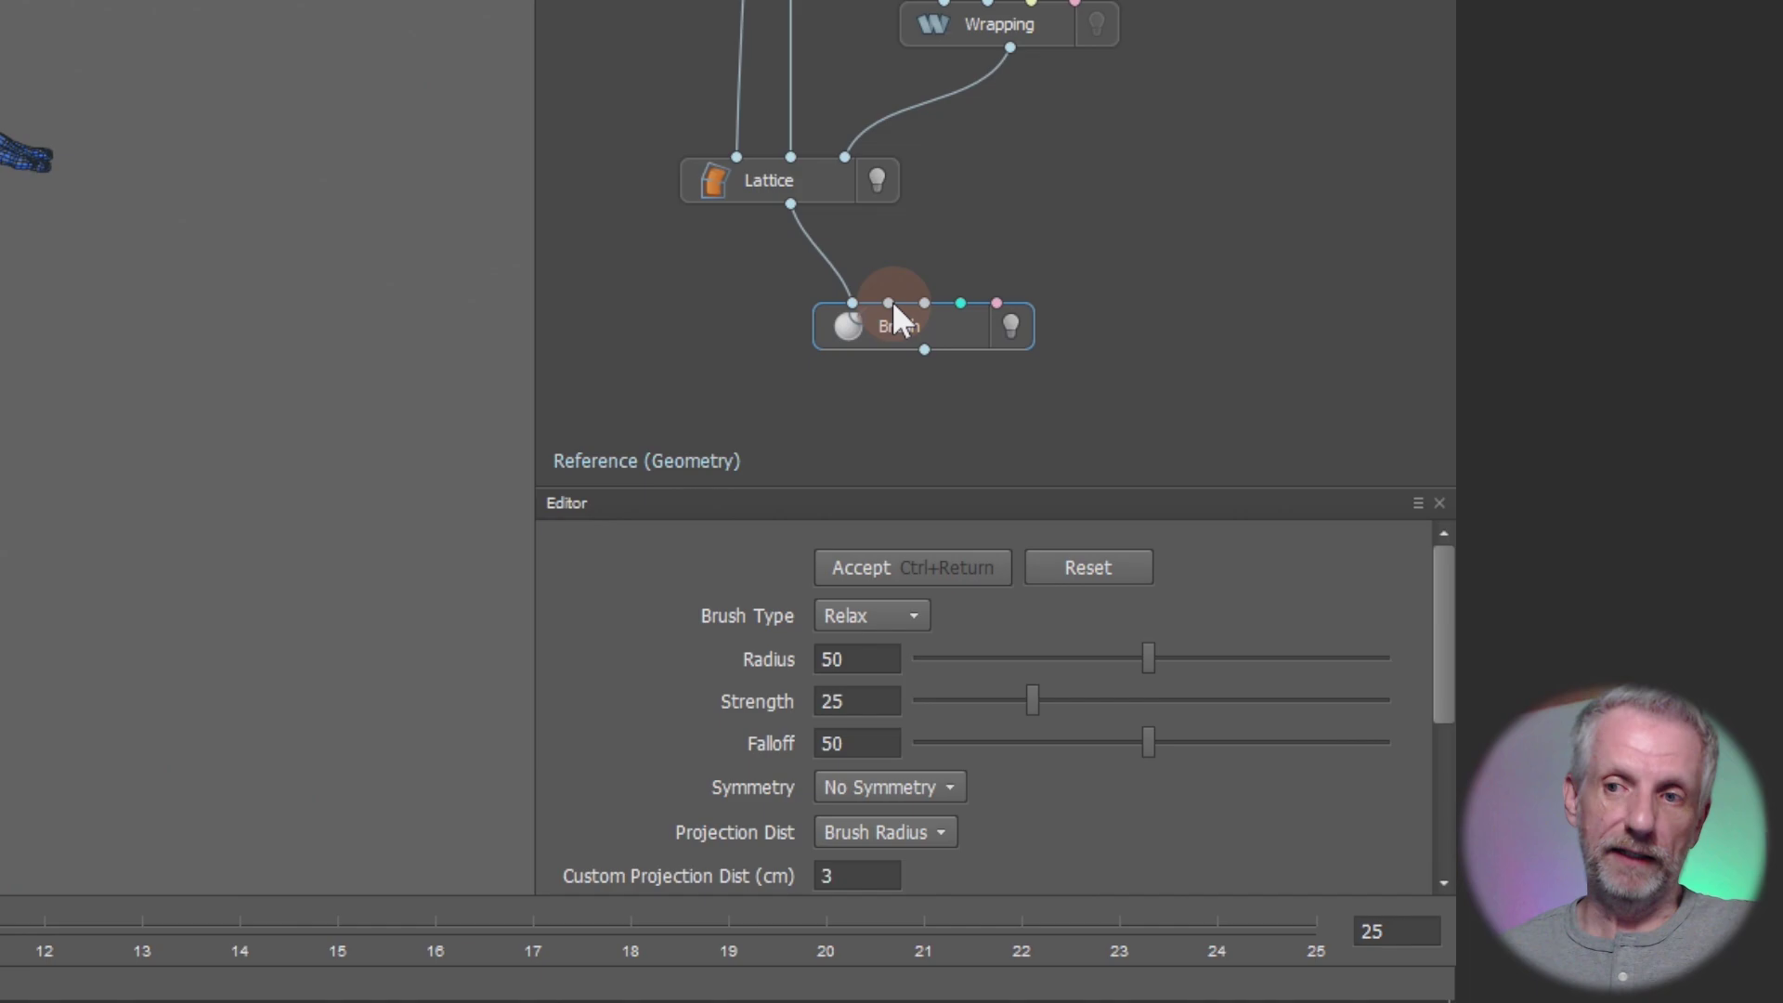
pyautogui.moveTo(891, 301); pyautogui.dragTo(996, 47)
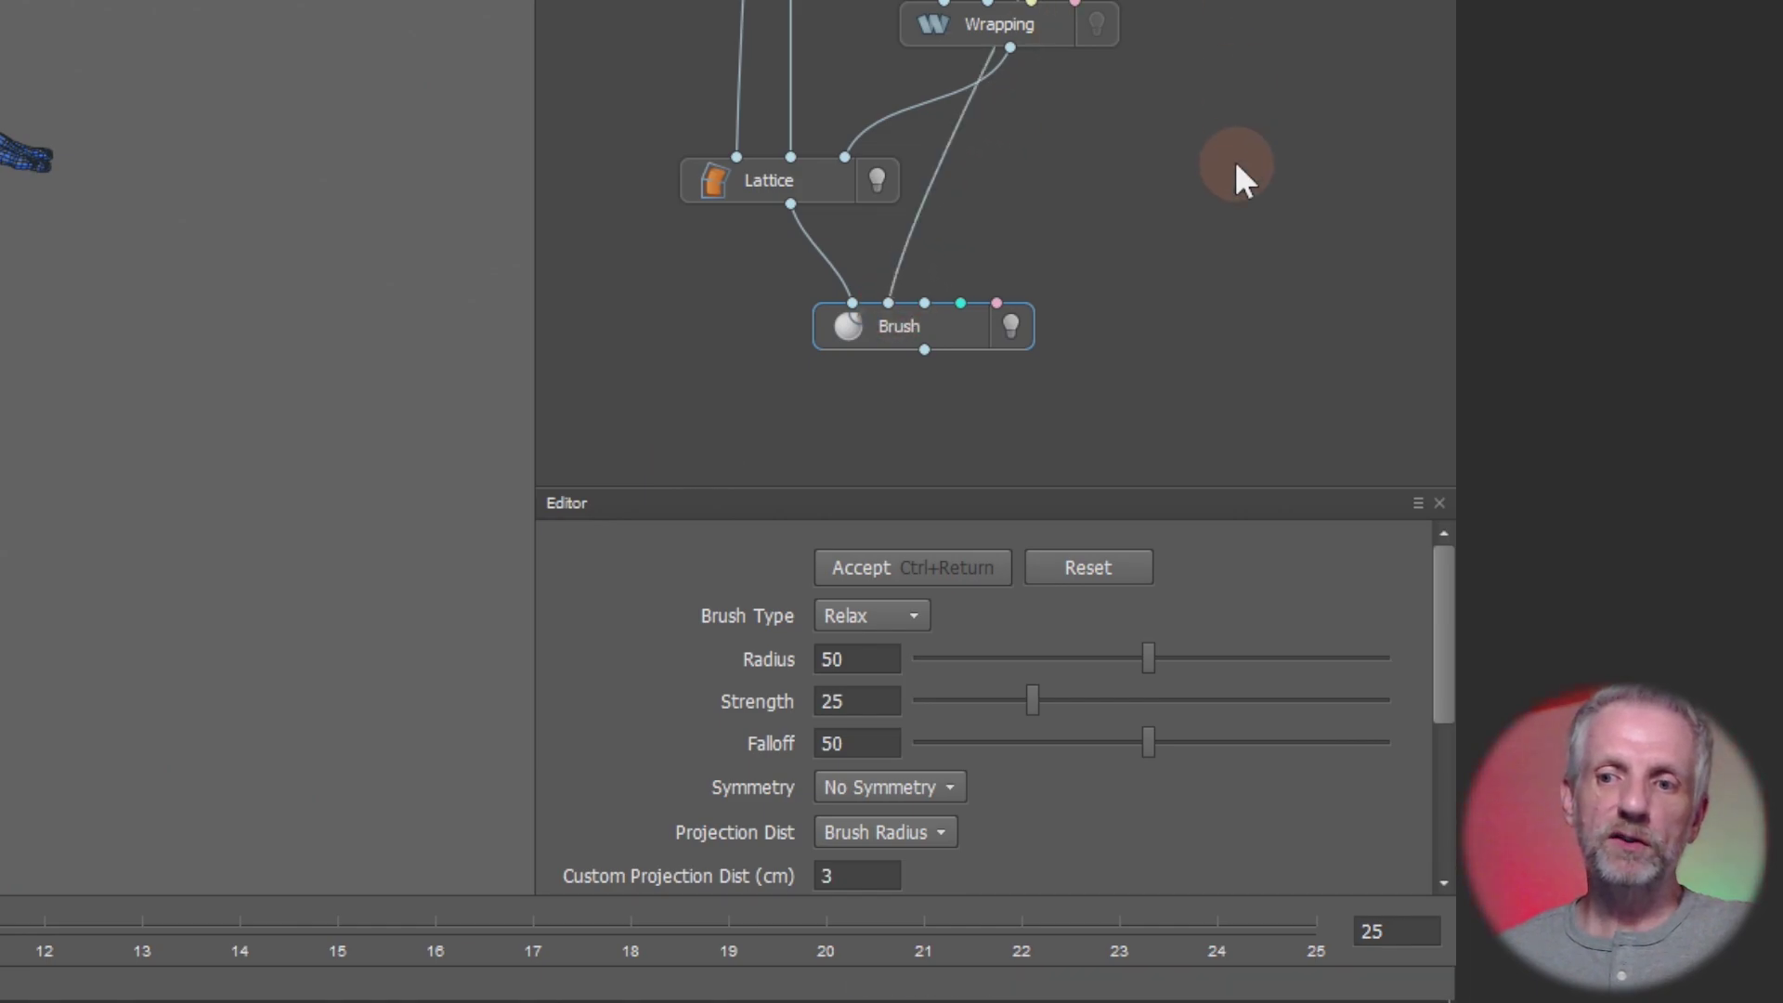
pyautogui.click(999, 302)
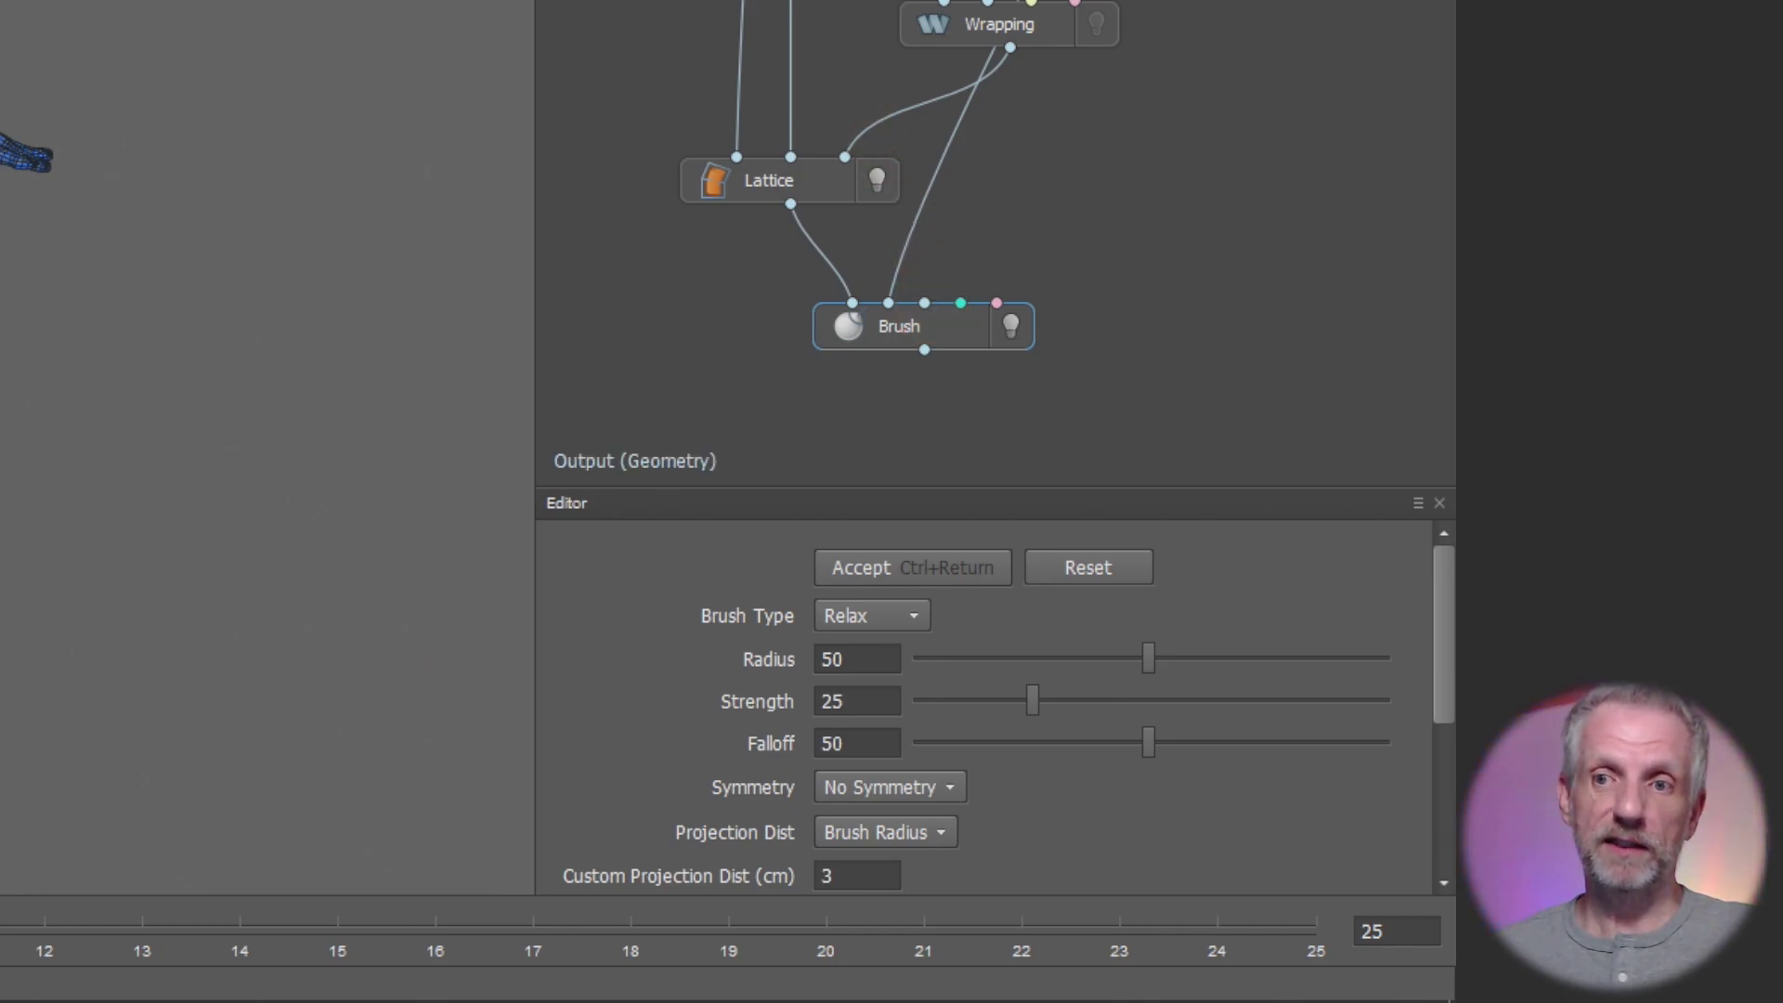
pyautogui.moveTo(860, 2)
pyautogui.mouseDown()
pyautogui.moveTo(973, 190)
pyautogui.moveTo(924, 302)
pyautogui.mouseUp()
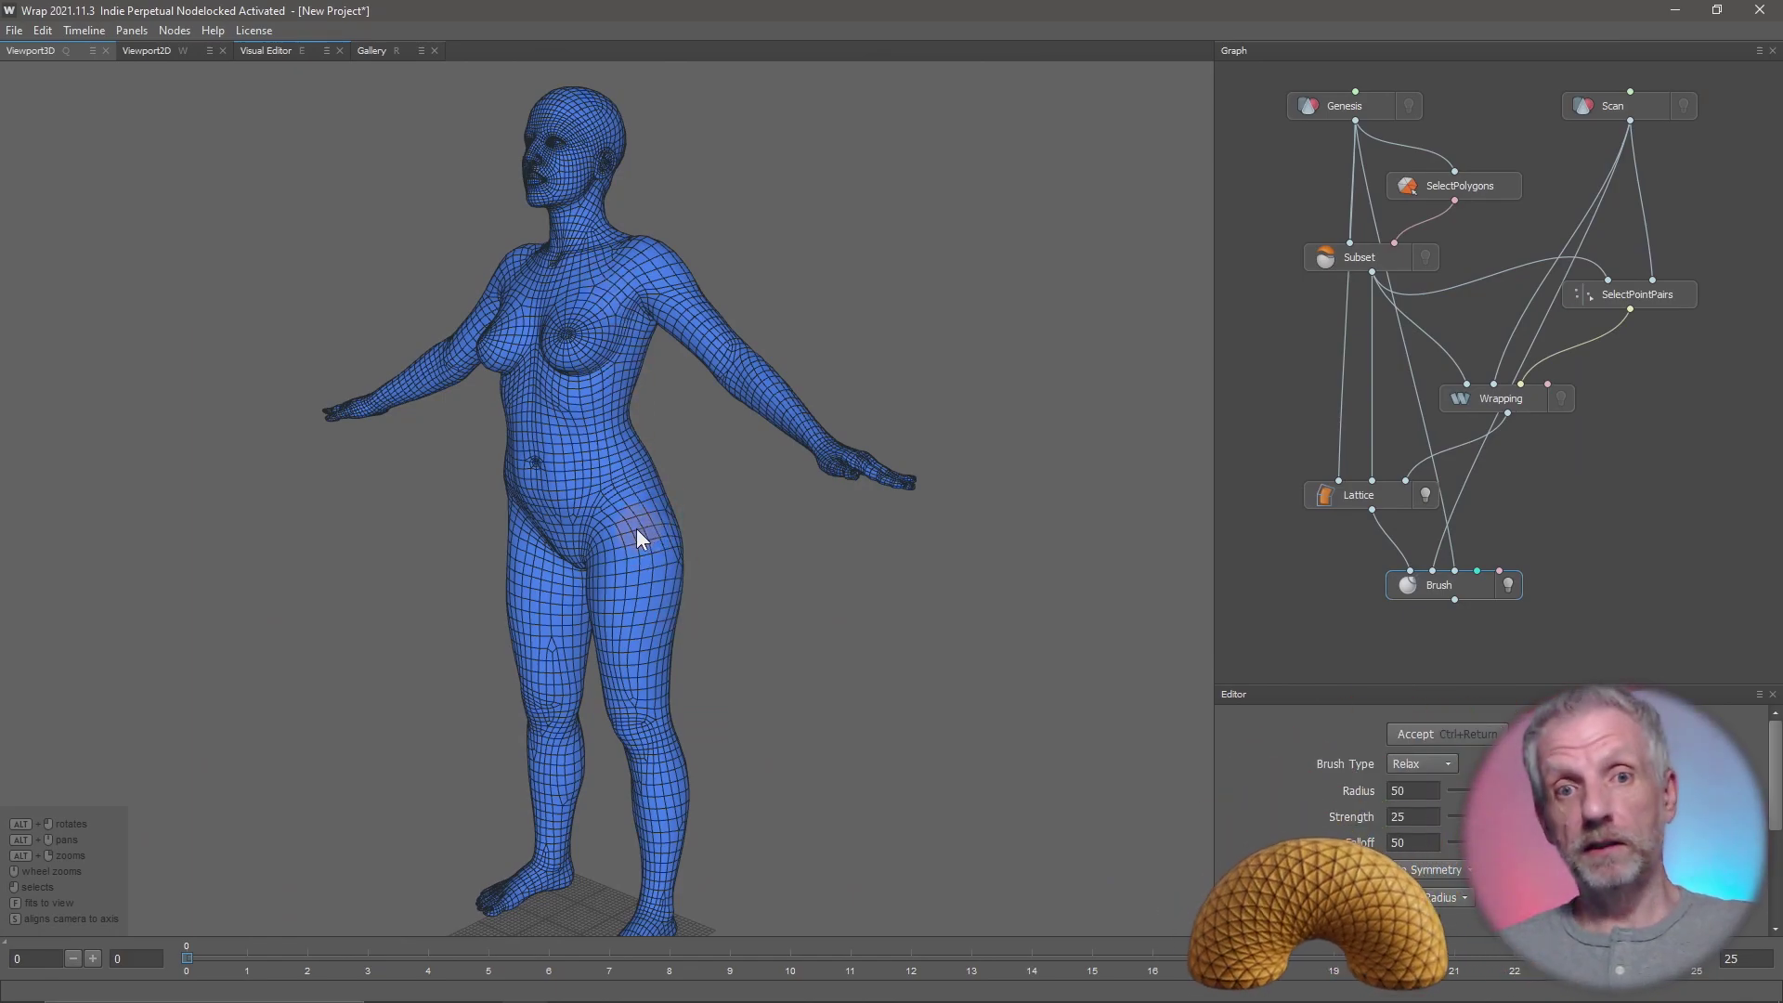
# - Open the Brush node's body mesh in the Visual Editor for sculpting
pyautogui.keyDown('alt'); pyautogui.moveTo(637, 529); pyautogui.dragTo(812, 604); pyautogui.keyUp('alt')
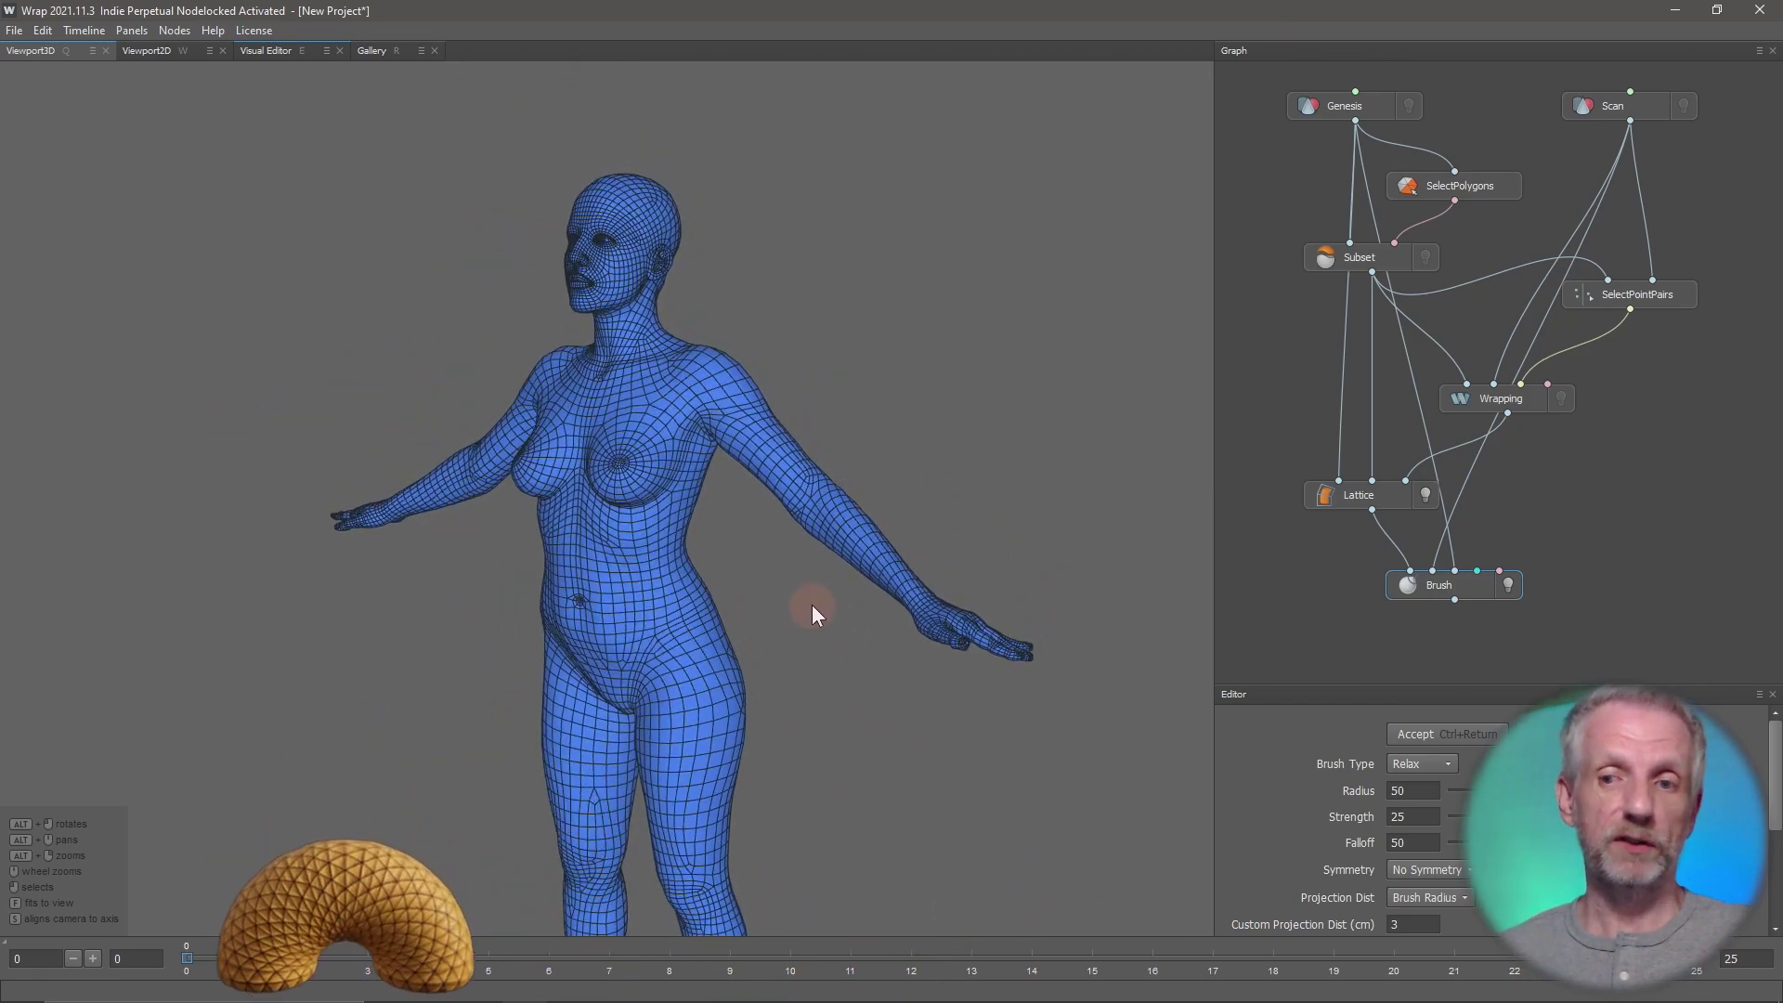
pyautogui.scroll(2, 812, 605)
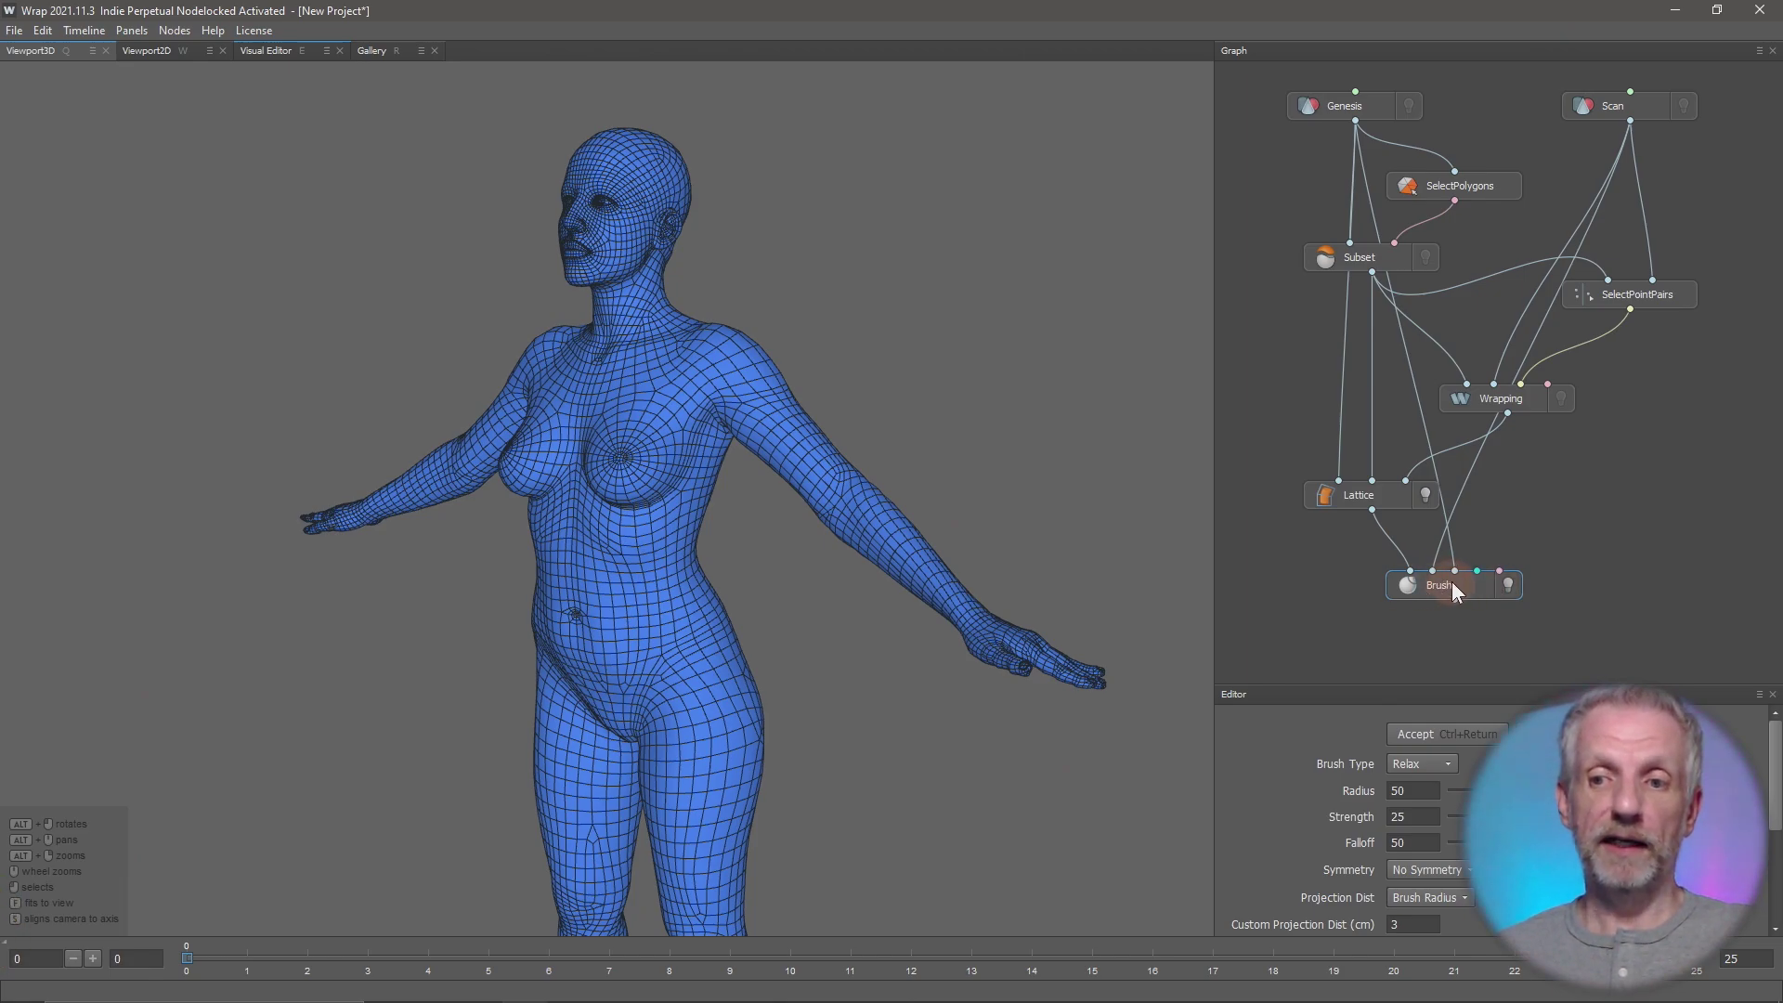
pyautogui.click(281, 52)
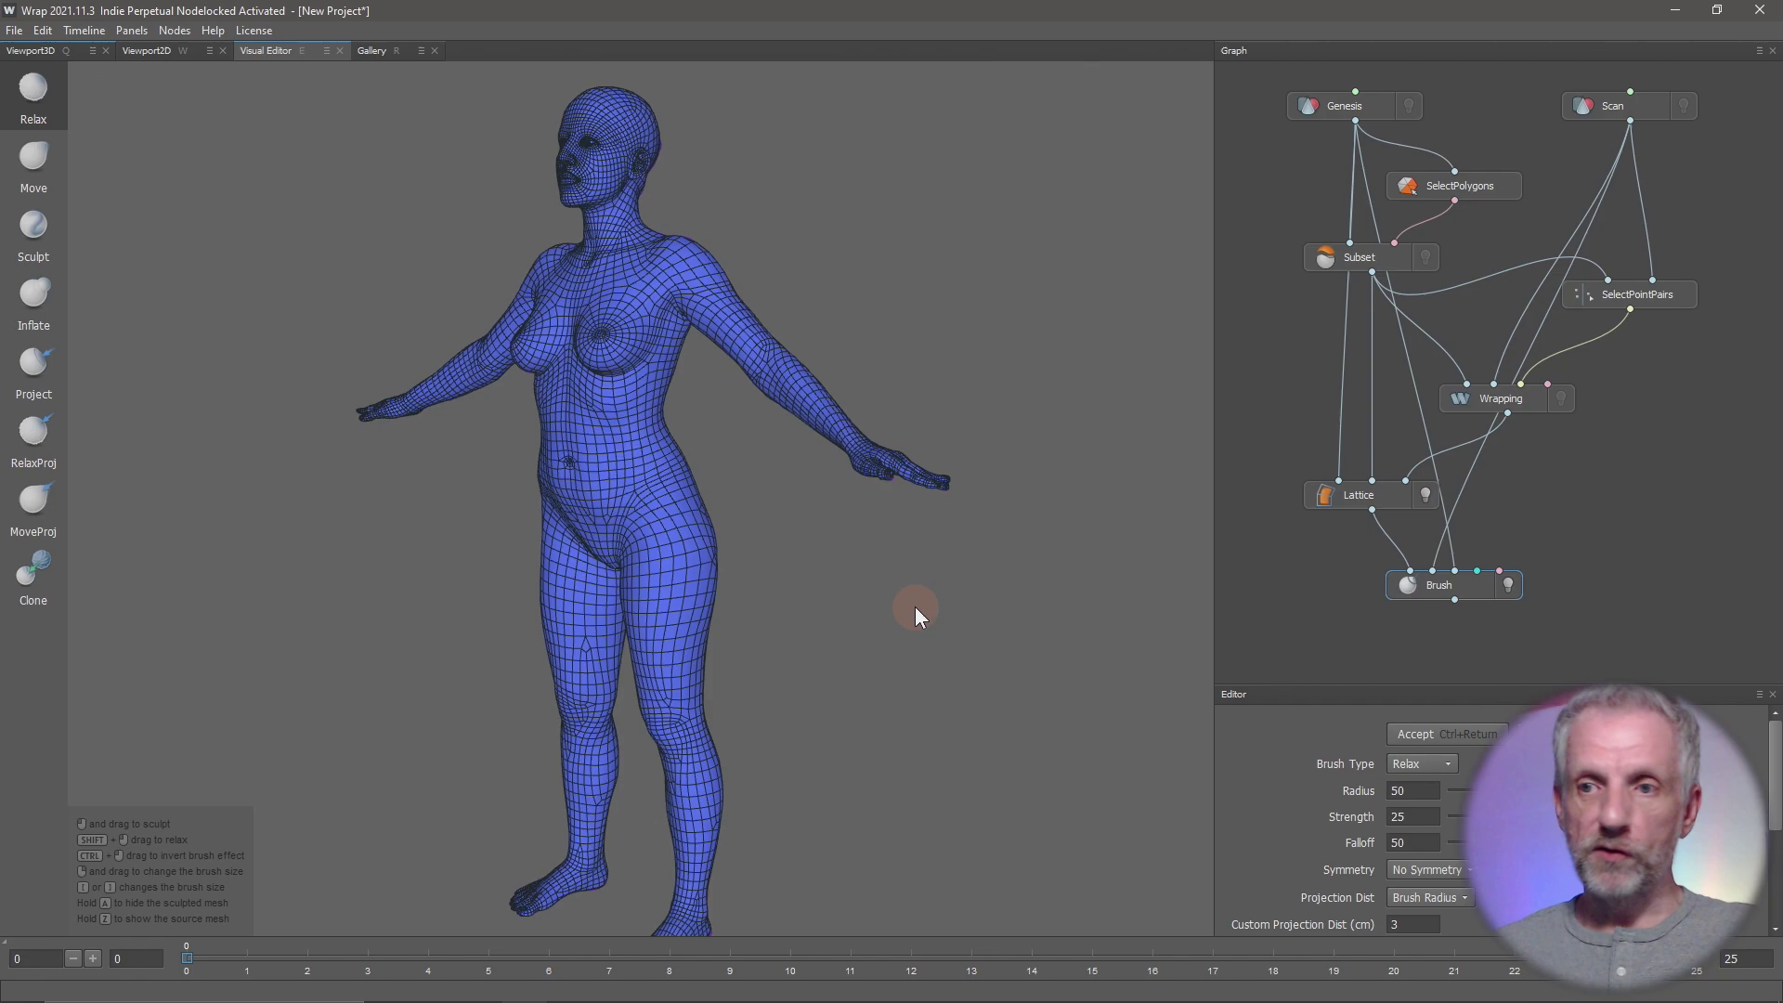
# - Examine the hand and fingers from several angles, comparing the wrapped mesh with the purple reference surface
pyautogui.moveTo(914, 606); pyautogui.dragTo(701, 696)
pyautogui.scroll(5, 700, 696)
pyautogui.scroll(4, 700, 696)
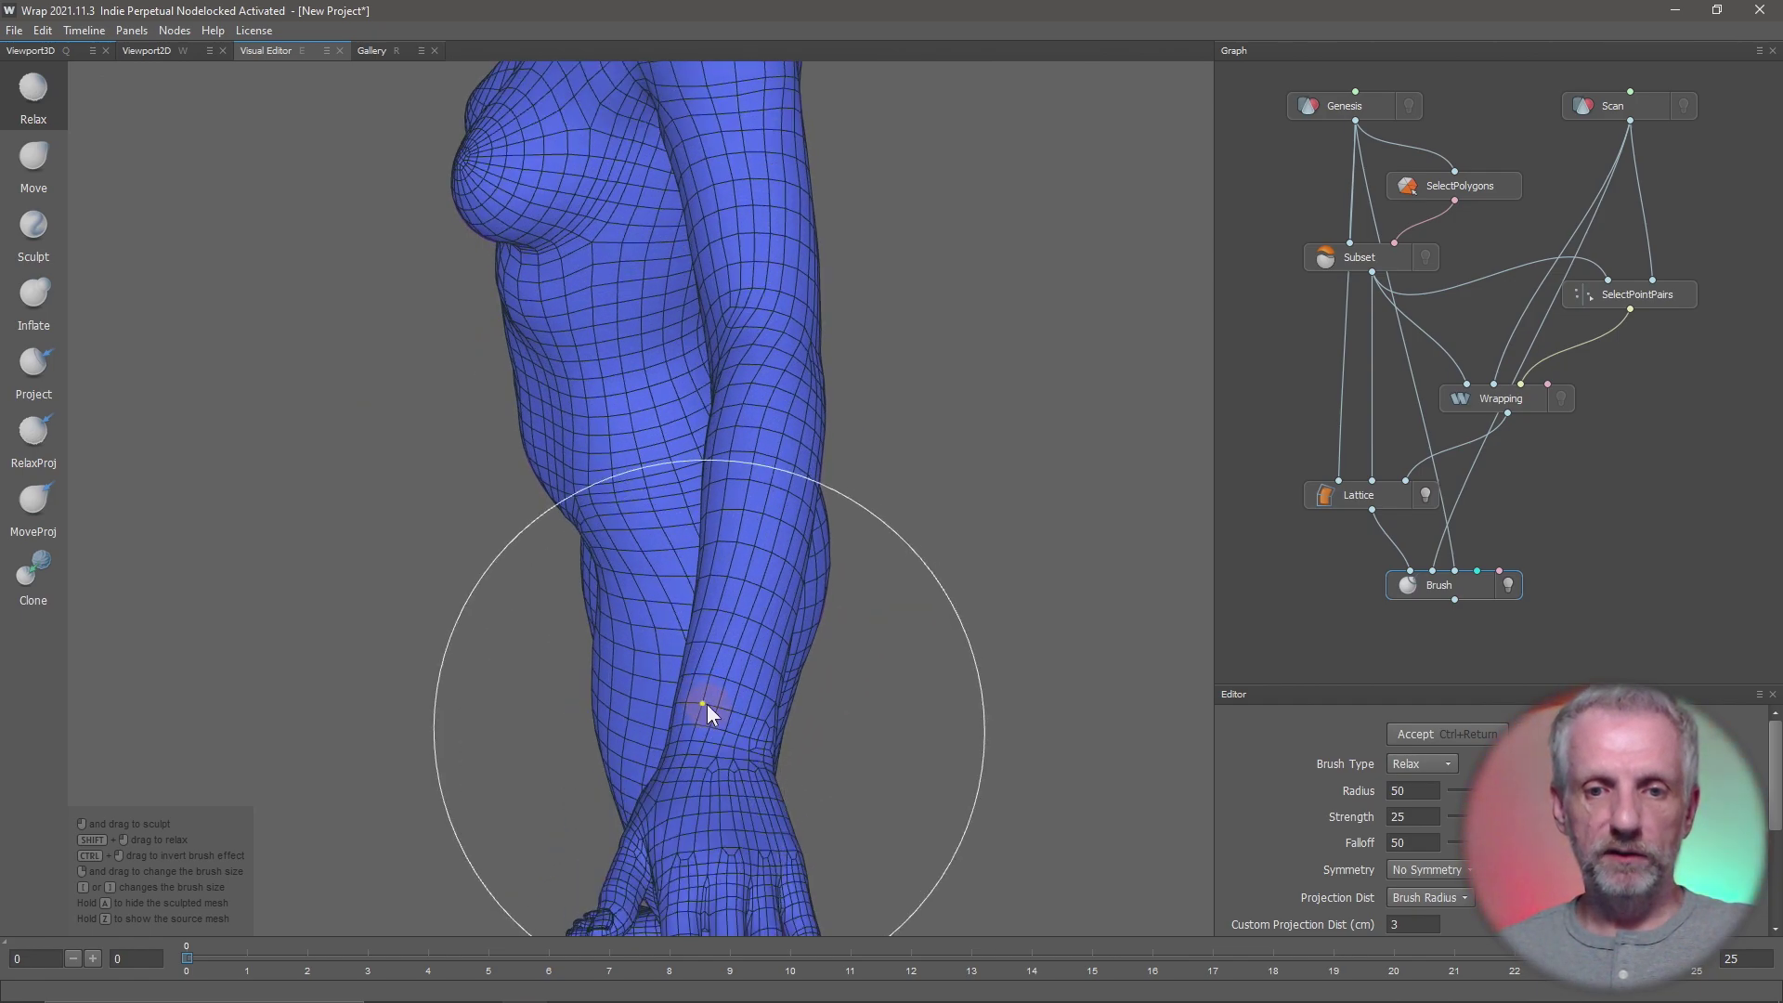
pyautogui.keyDown('alt'); pyautogui.moveTo(707, 704); pyautogui.dragTo(747, 489, button='middle'); pyautogui.keyUp('alt')
pyautogui.keyDown('alt'); pyautogui.moveTo(748, 489); pyautogui.dragTo(779, 570); pyautogui.keyUp('alt')
pyautogui.scroll(3, 809, 645)
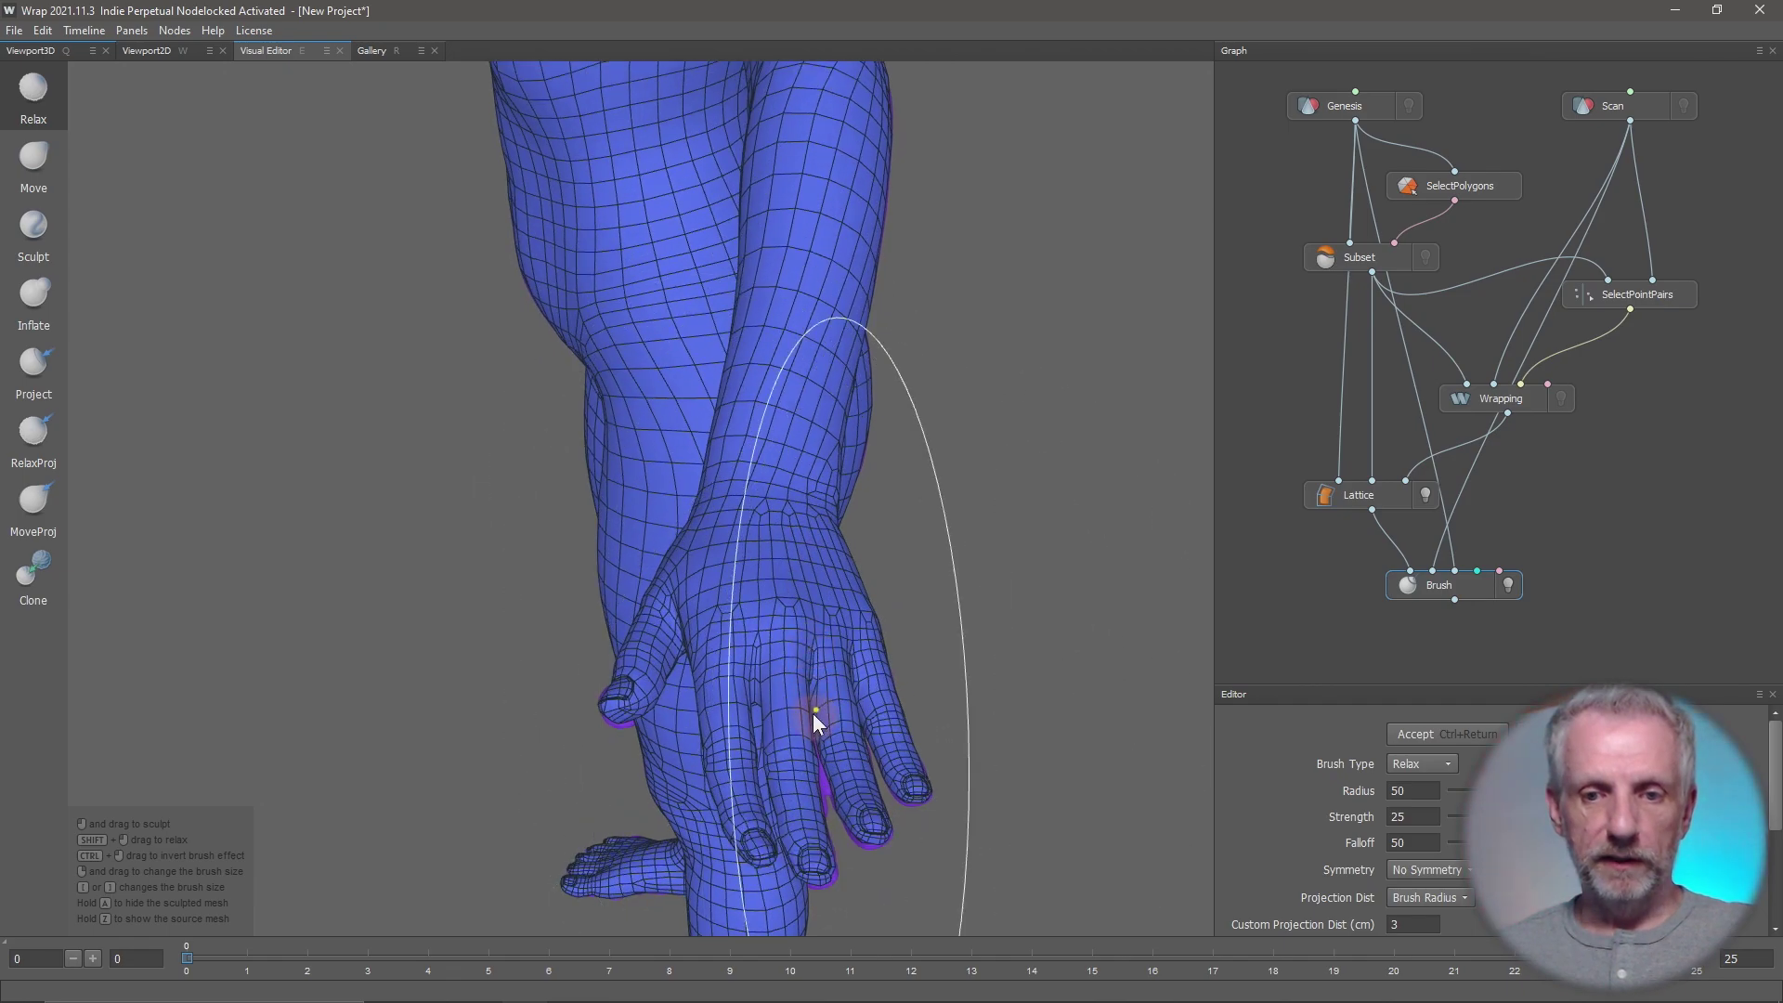
pyautogui.moveTo(811, 713)
pyautogui.mouseDown()
pyautogui.moveTo(765, 505)
pyautogui.moveTo(814, 609)
pyautogui.moveTo(787, 575)
pyautogui.mouseUp()
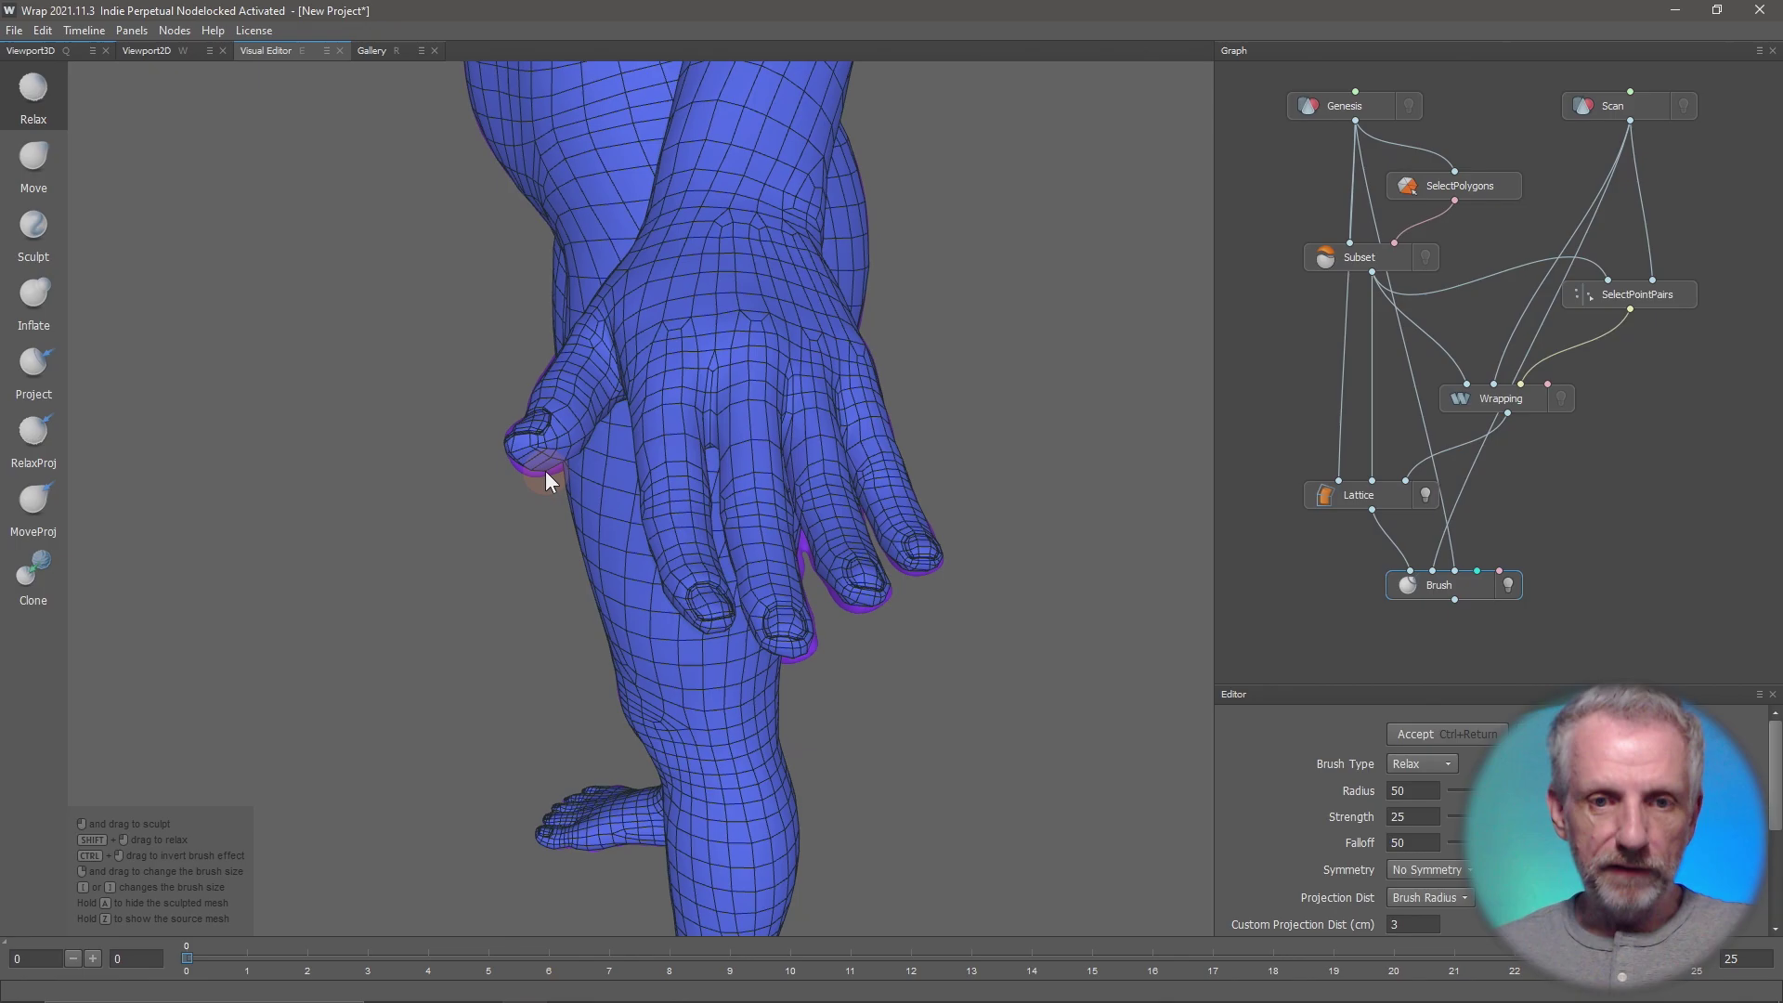
pyautogui.moveTo(544, 481); pyautogui.dragTo(852, 400)
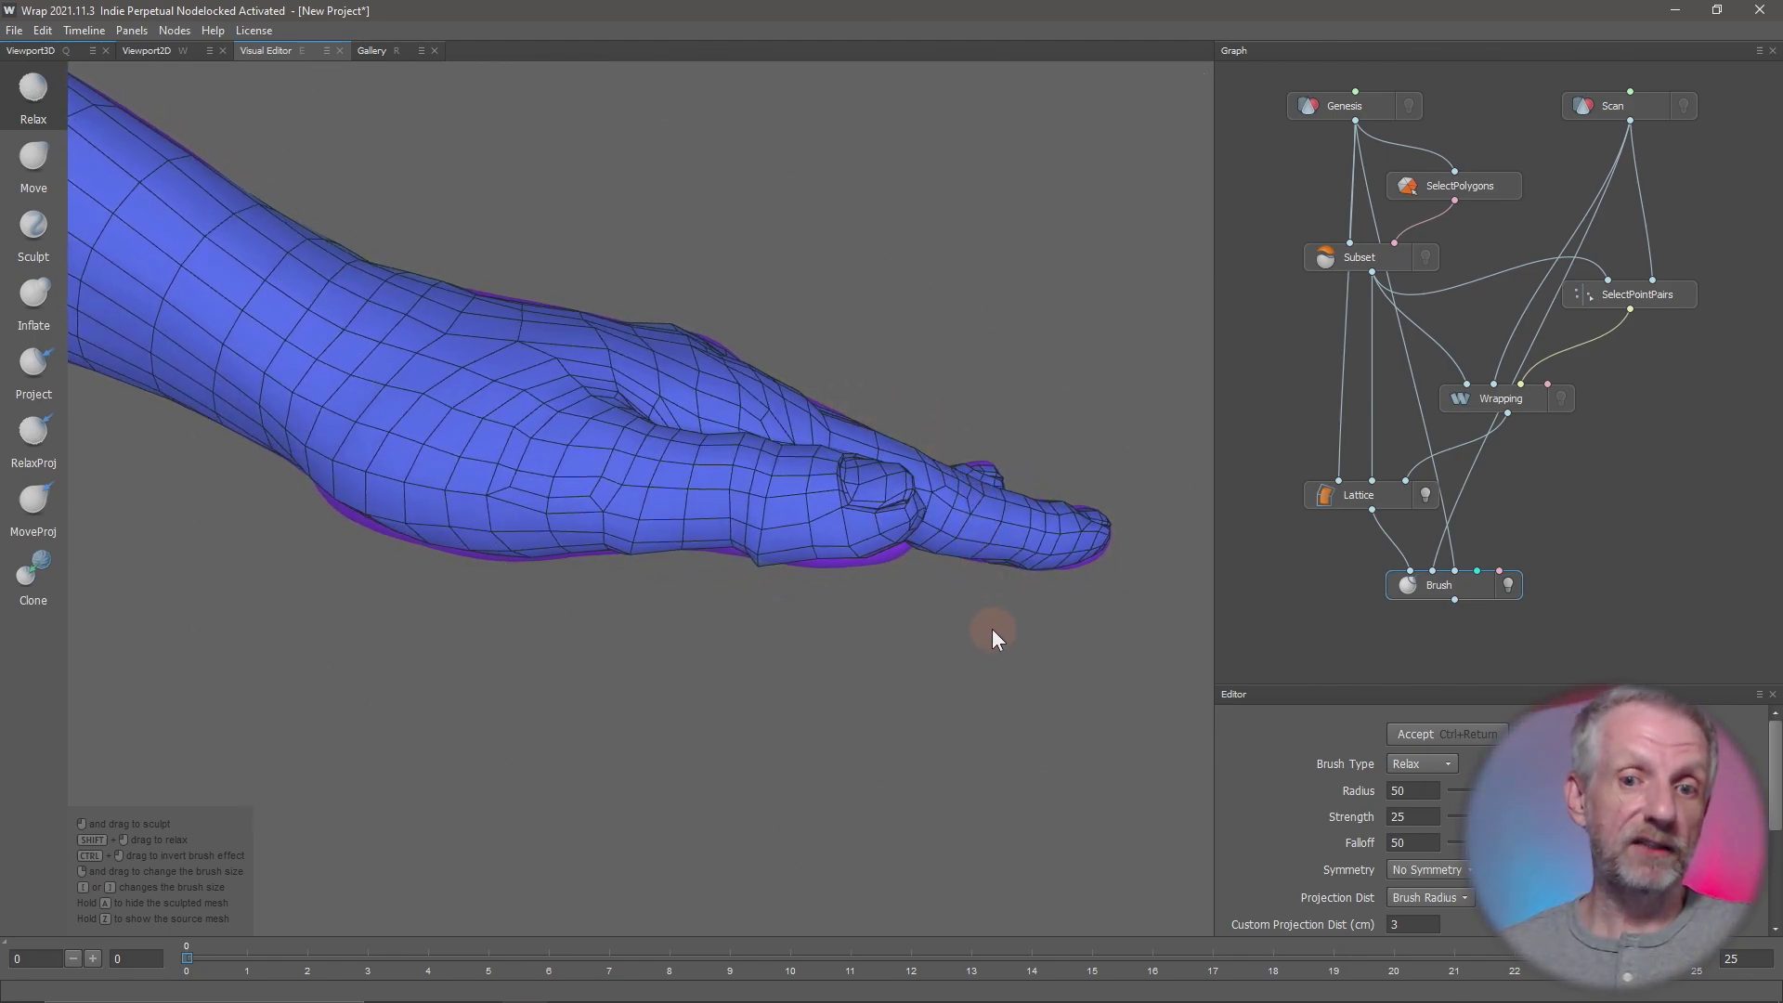
pyautogui.moveTo(870, 651); pyautogui.dragTo(761, 531)
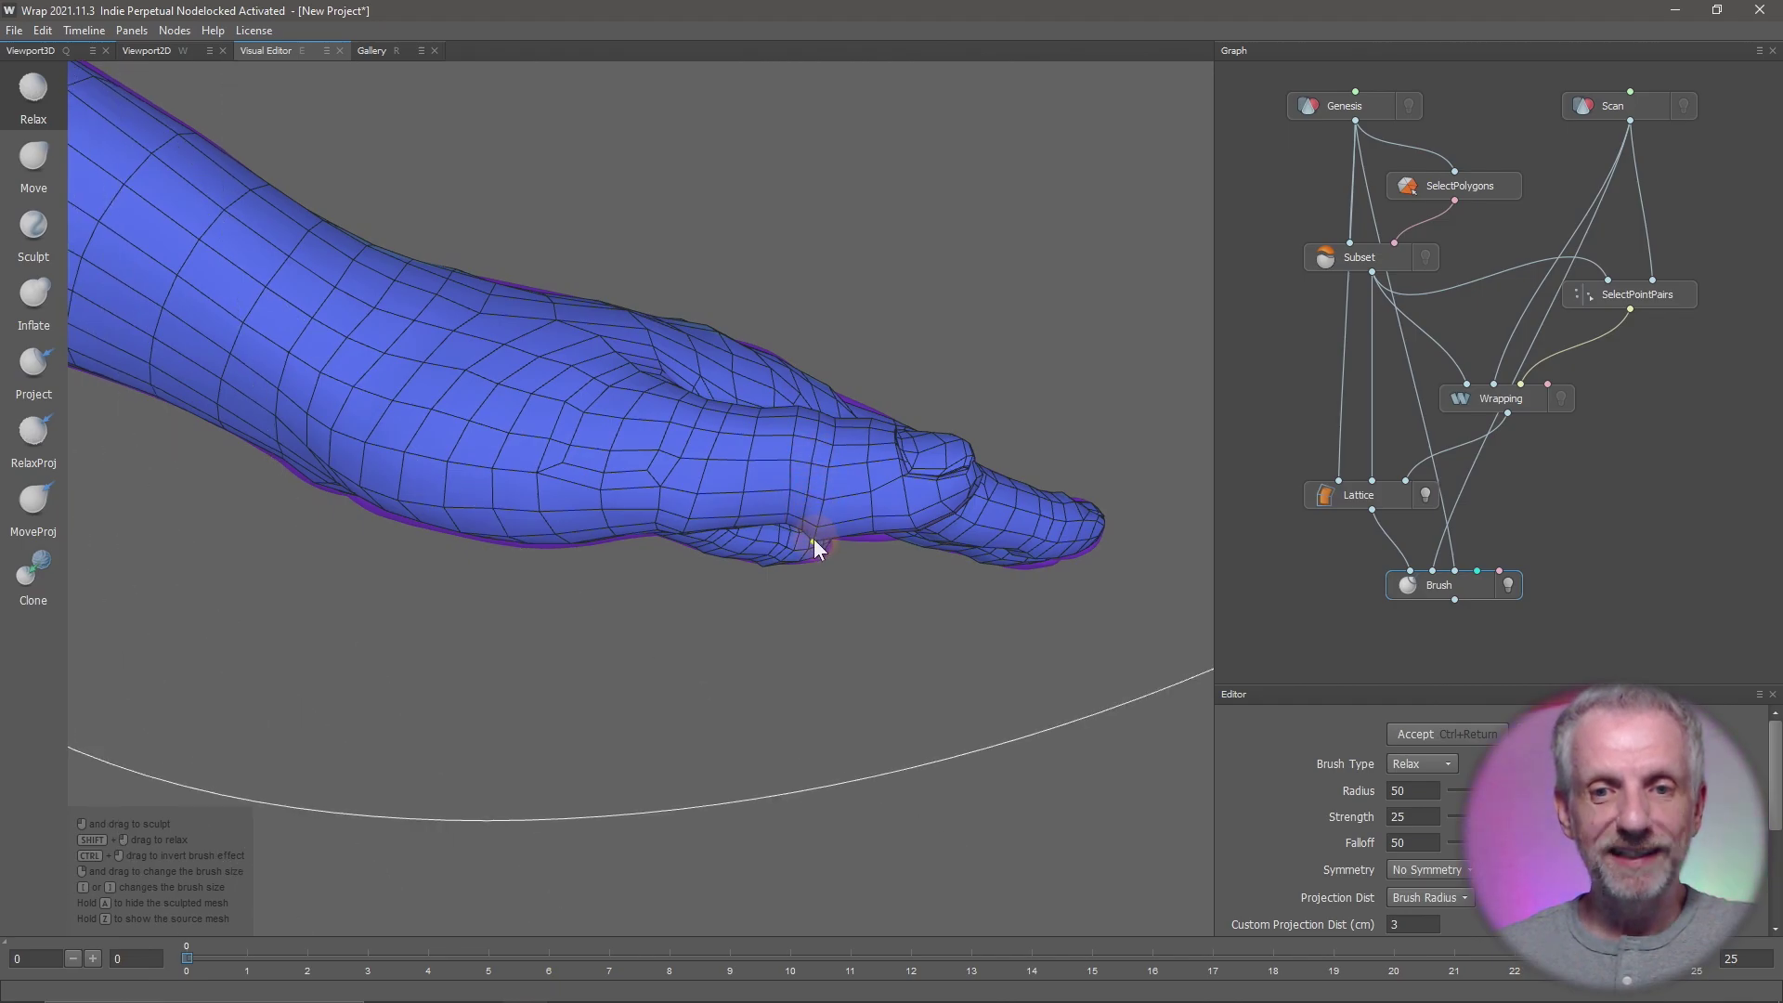
pyautogui.moveTo(863, 551); pyautogui.dragTo(793, 577)
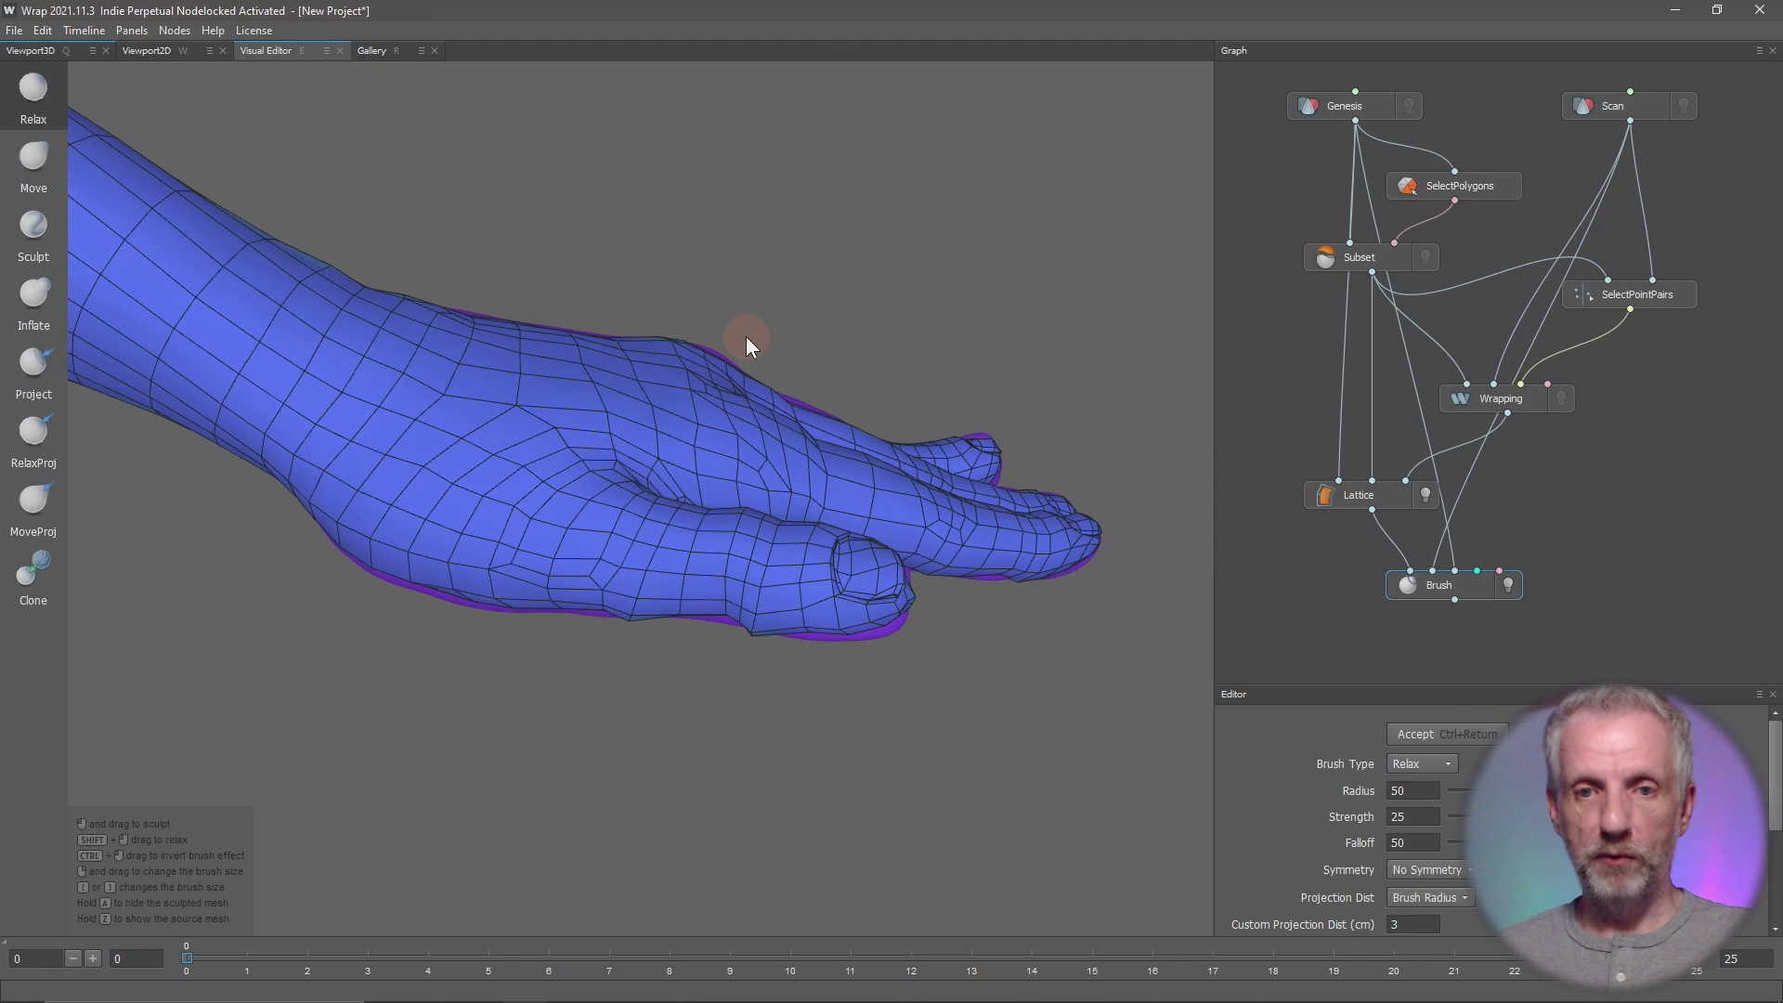
# - Reduce the Relax brush's radius to 7
pyautogui.press('[')
pyautogui.press('[')
pyautogui.press('[')
pyautogui.press('[')
pyautogui.press('[')
pyautogui.press('[')
pyautogui.press('[')
pyautogui.press('[')
pyautogui.press('[')
pyautogui.press('[')
pyautogui.press('[')
pyautogui.press('[')
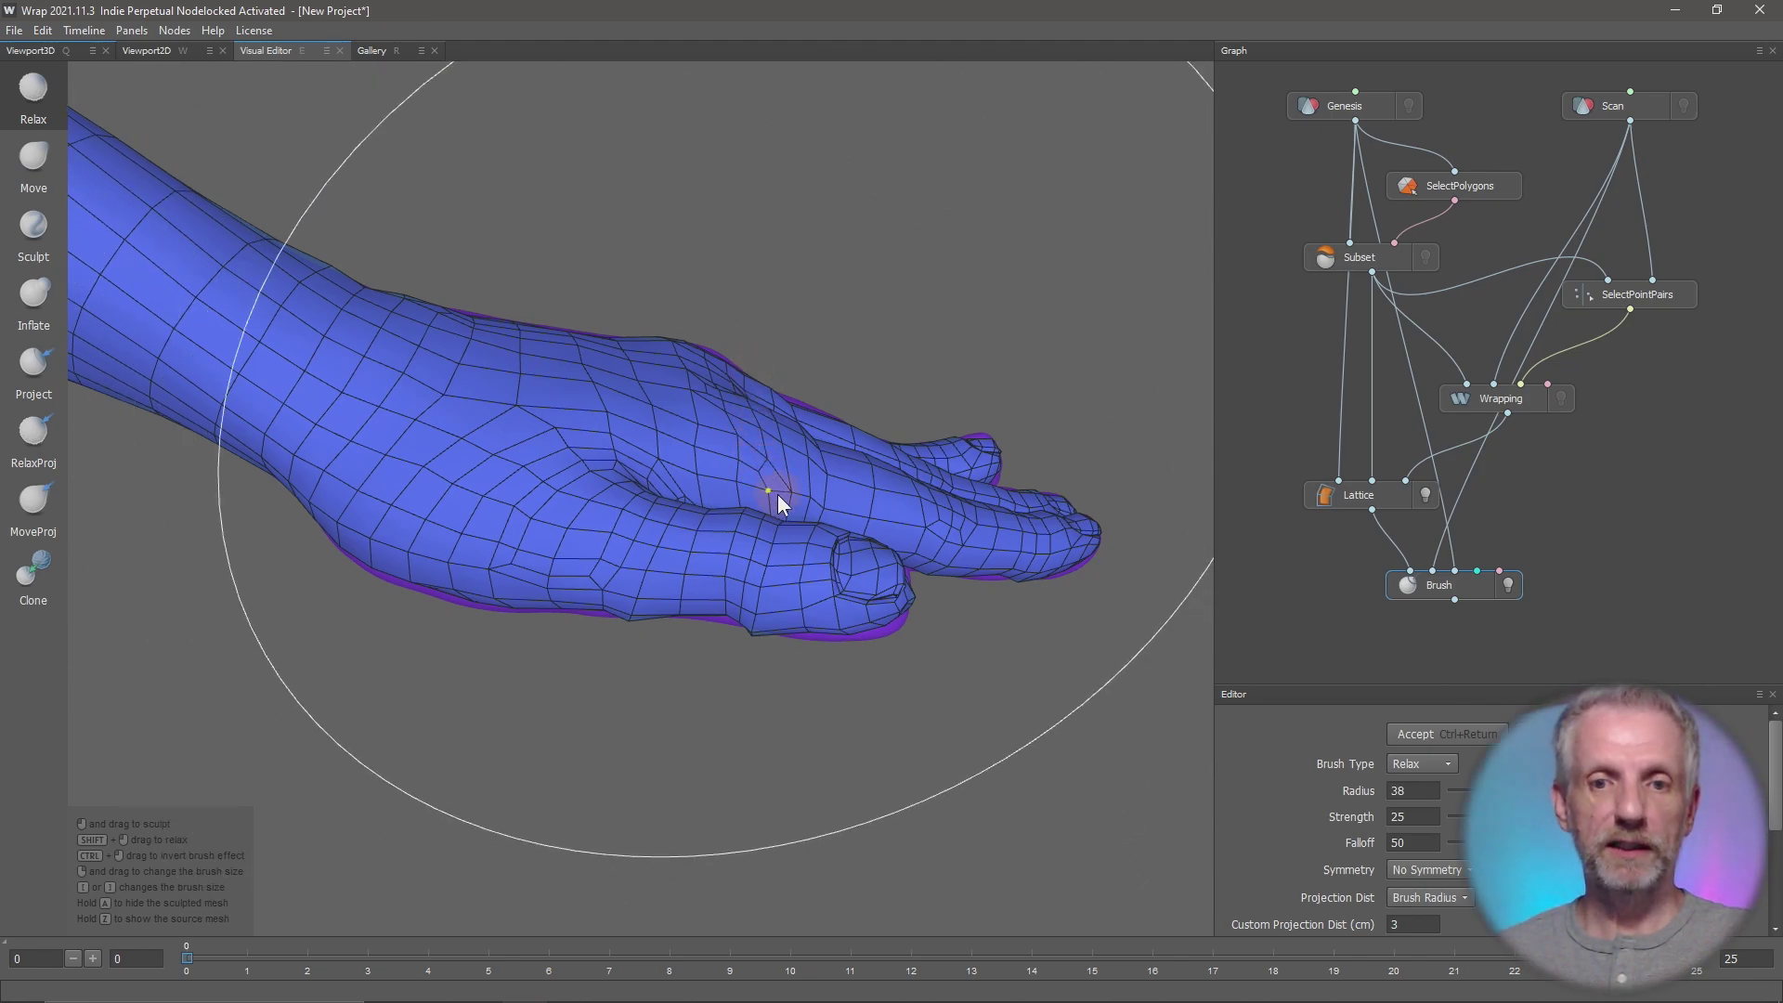
pyautogui.press('[')
pyautogui.press('[')
pyautogui.press('[')
pyautogui.press('[')
pyautogui.press('[')
pyautogui.press('[')
pyautogui.press('[')
pyautogui.press('[')
pyautogui.press('[')
pyautogui.press('[')
pyautogui.press('[')
pyautogui.press('[')
pyautogui.press('[')
pyautogui.press('[')
pyautogui.press('[')
pyautogui.press('[')
pyautogui.press('[')
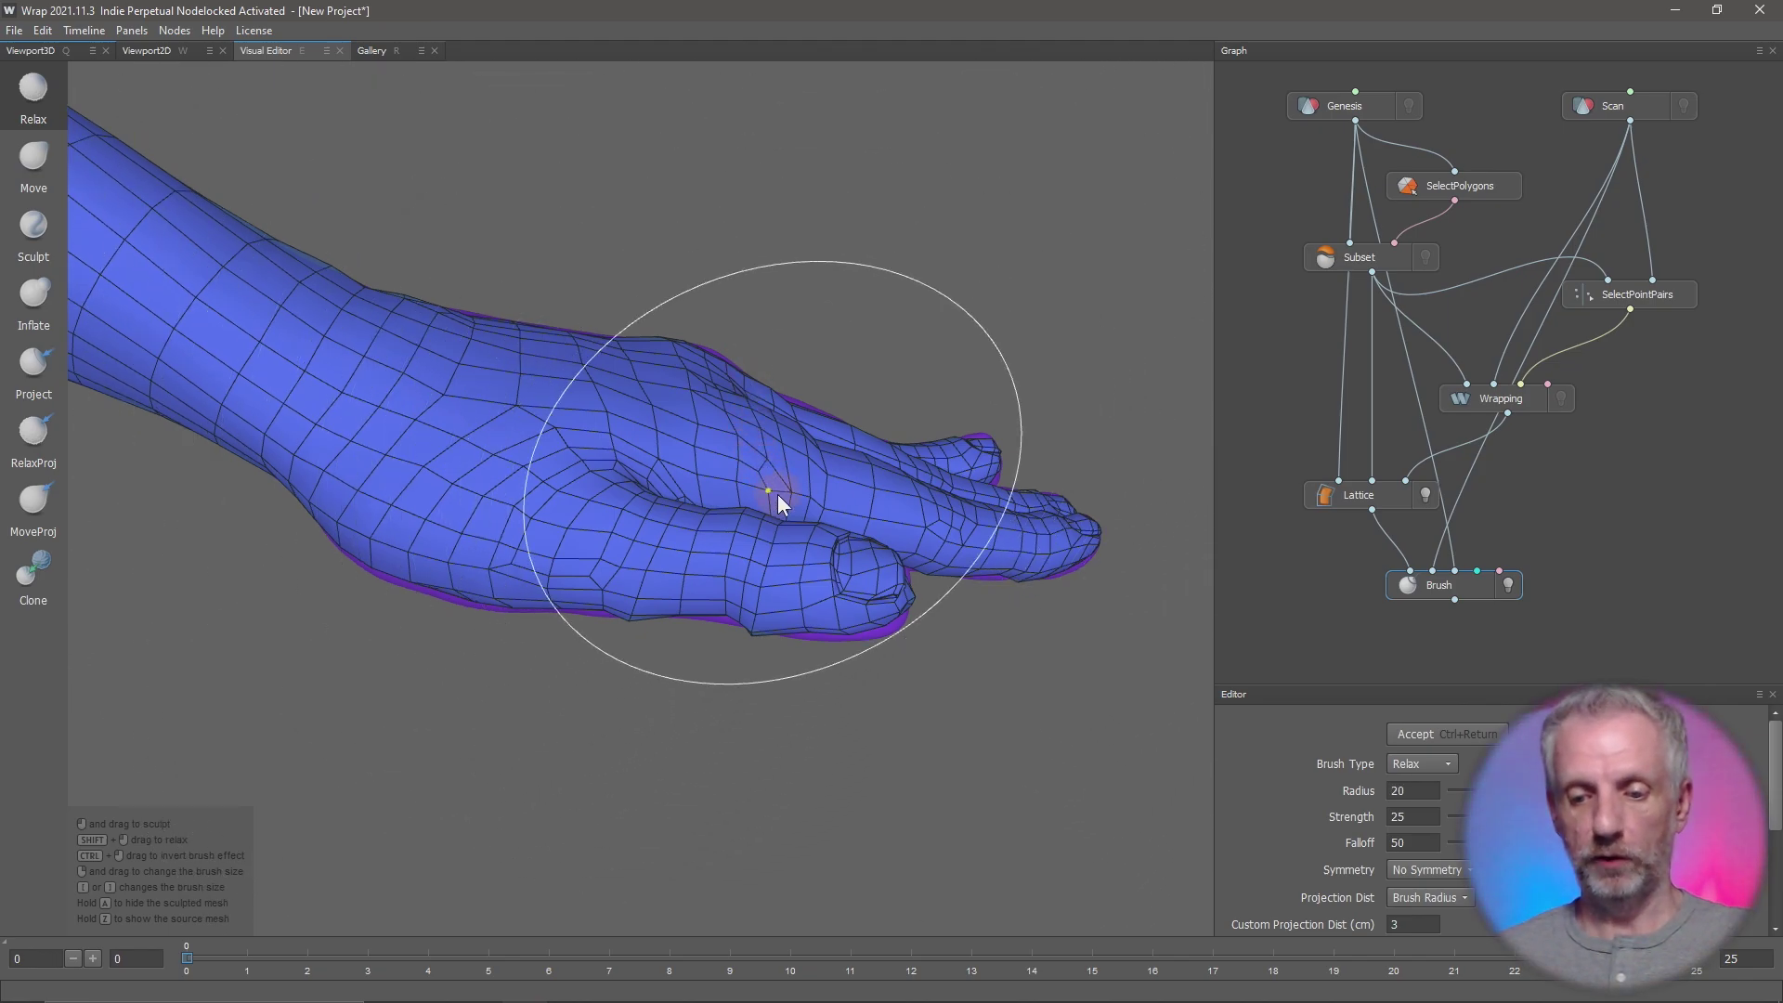
pyautogui.press('[')
pyautogui.press('[')
pyautogui.press(']')
pyautogui.press(']')
pyautogui.press('[')
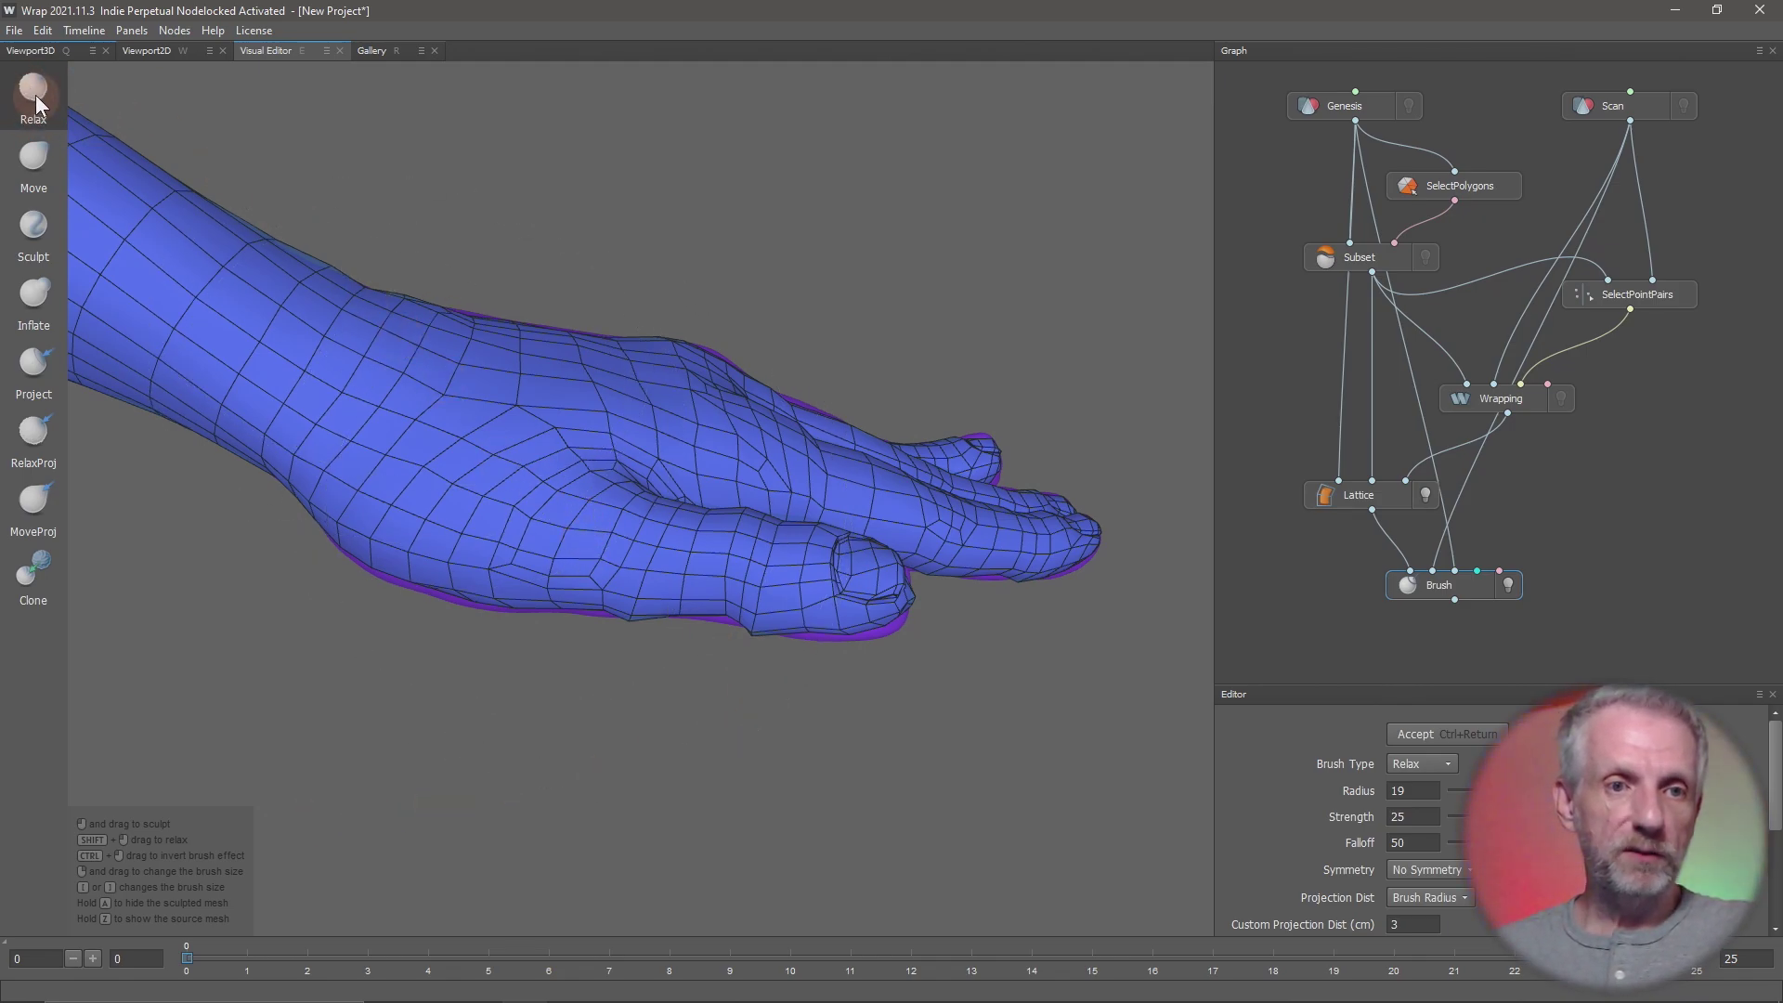
pyautogui.press('[')
pyautogui.press('[')
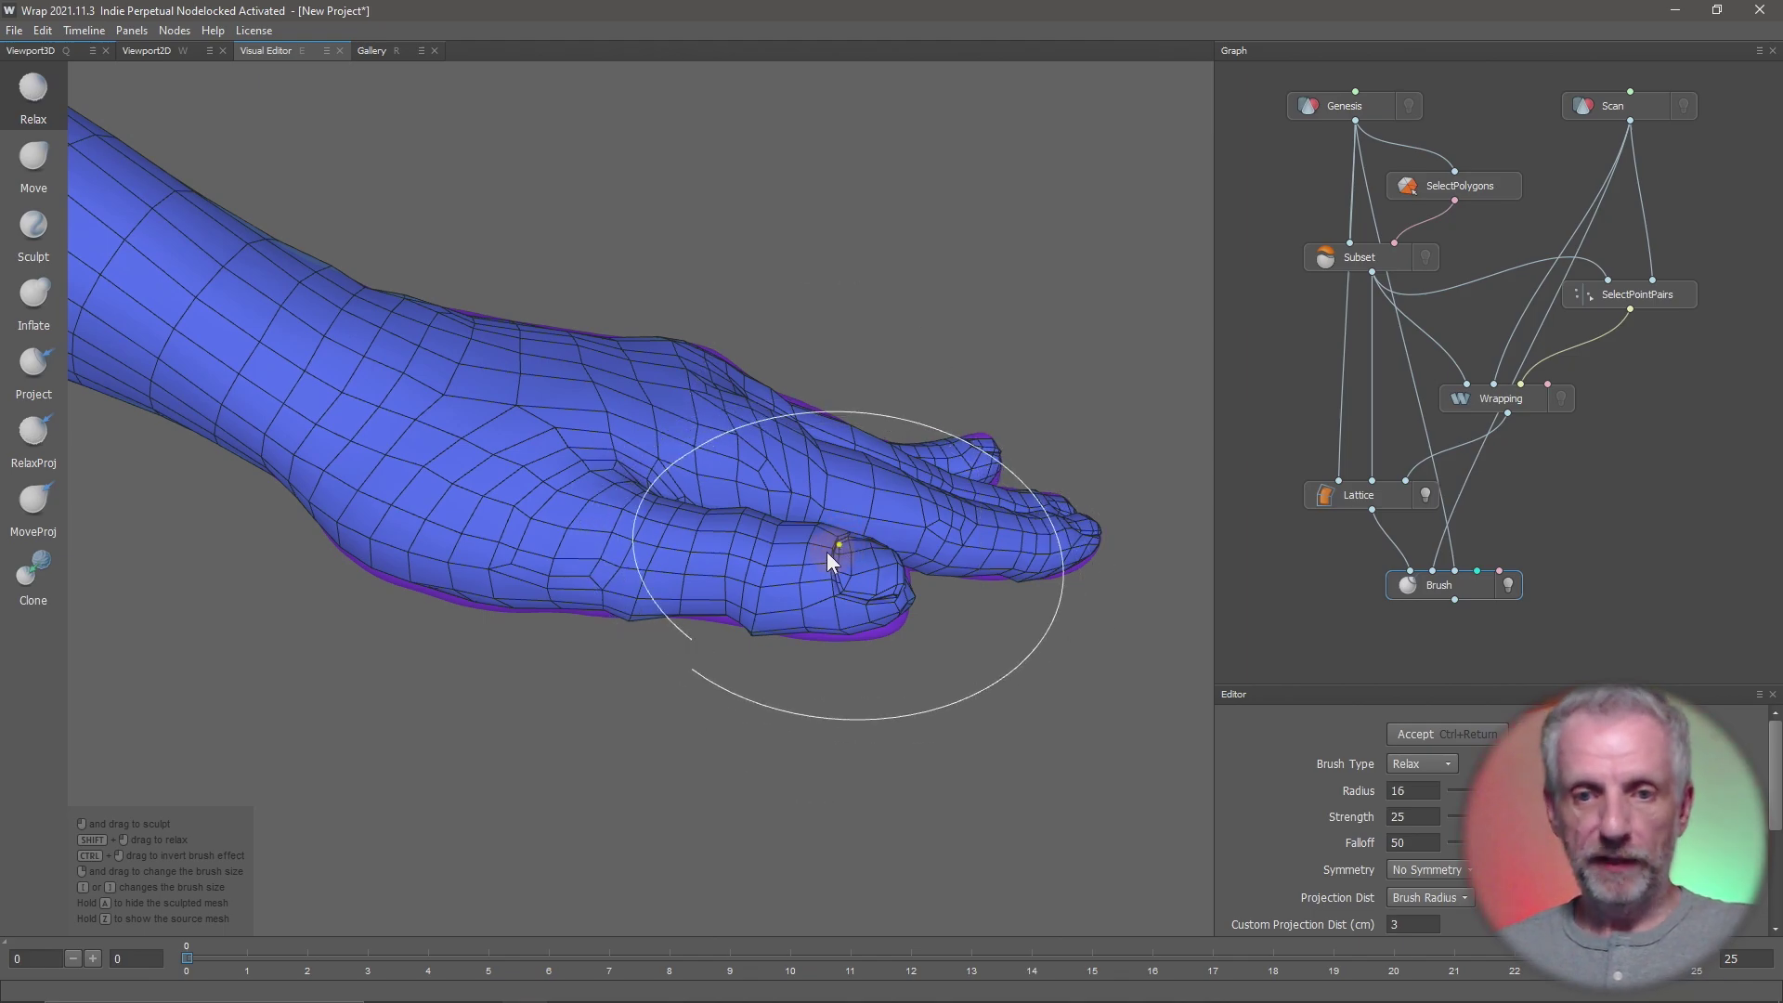
pyautogui.press('[')
pyautogui.press('[')
pyautogui.press('[')
pyautogui.press('[')
pyautogui.press('[')
pyautogui.press('[')
pyautogui.press('[')
pyautogui.press('[')
pyautogui.press('[')
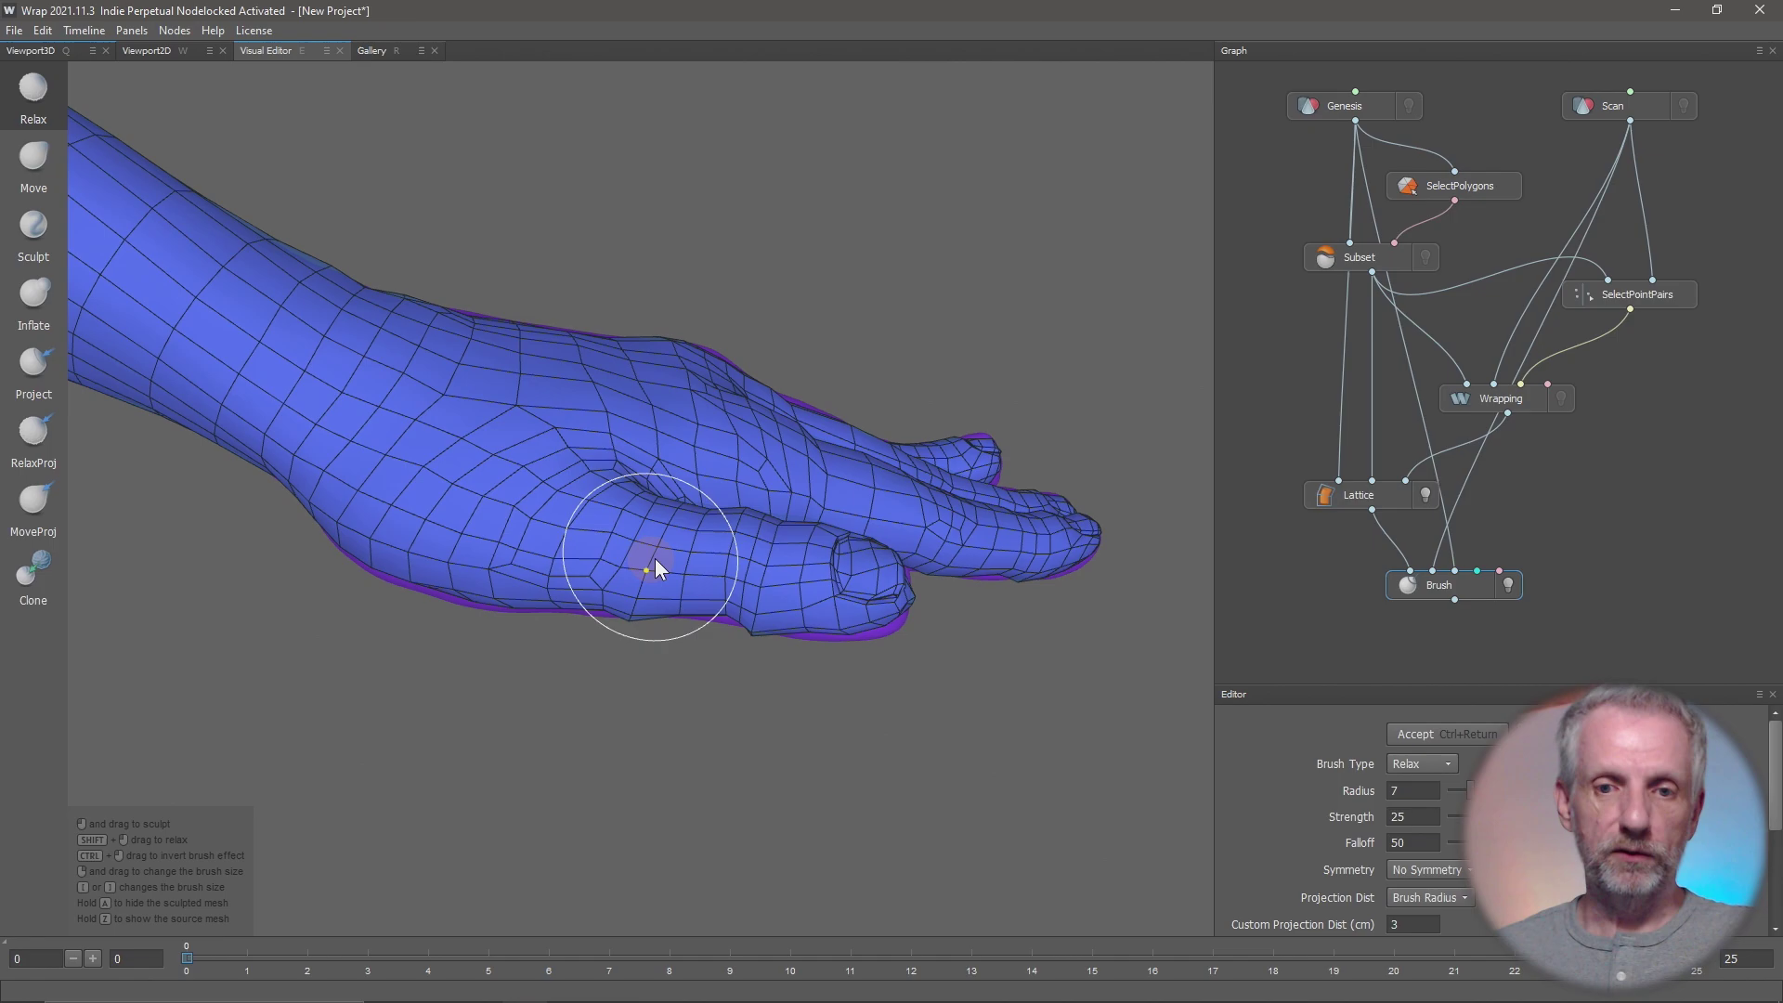
# - Try relaxing the mesh along the thumb with the brush at strength 25, and undo the strokes
pyautogui.moveTo(655, 559)
pyautogui.mouseDown()
pyautogui.moveTo(846, 575)
pyautogui.moveTo(708, 584)
pyautogui.moveTo(844, 683)
pyautogui.moveTo(730, 762)
pyautogui.moveTo(591, 757)
pyautogui.moveTo(528, 606)
pyautogui.mouseUp()
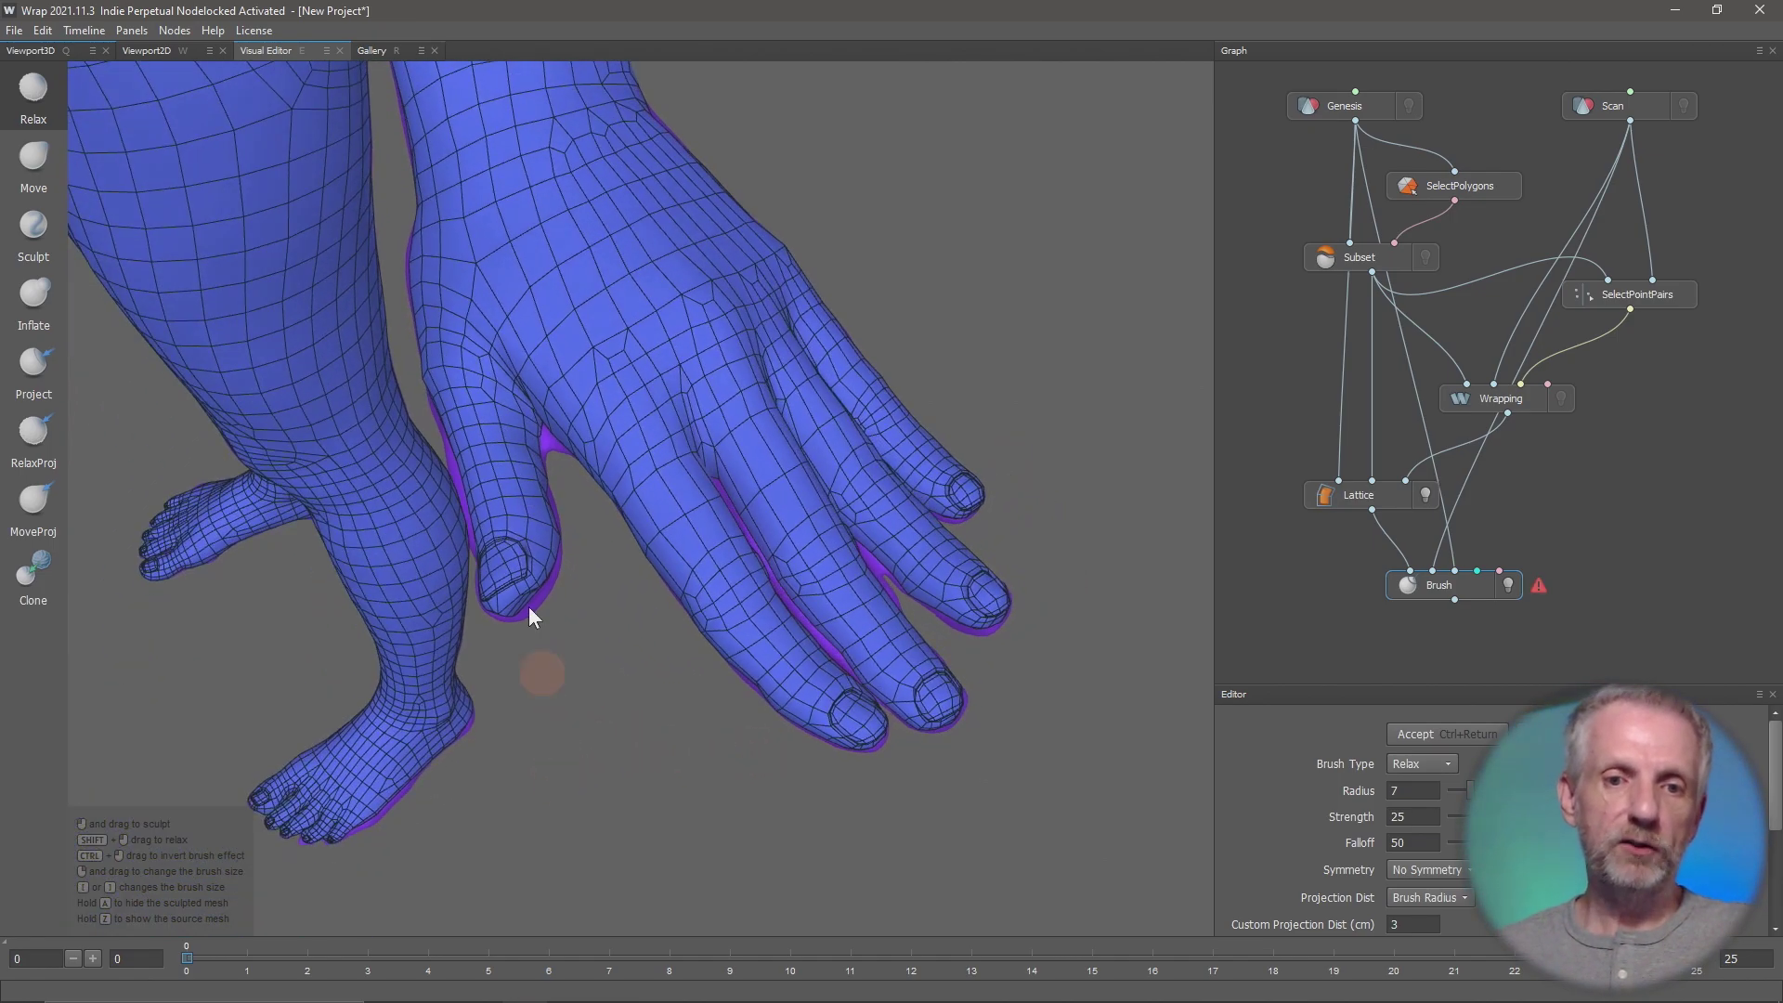
pyautogui.moveTo(486, 412)
pyautogui.mouseDown()
pyautogui.moveTo(514, 493)
pyautogui.moveTo(503, 578)
pyautogui.moveTo(446, 376)
pyautogui.mouseUp()
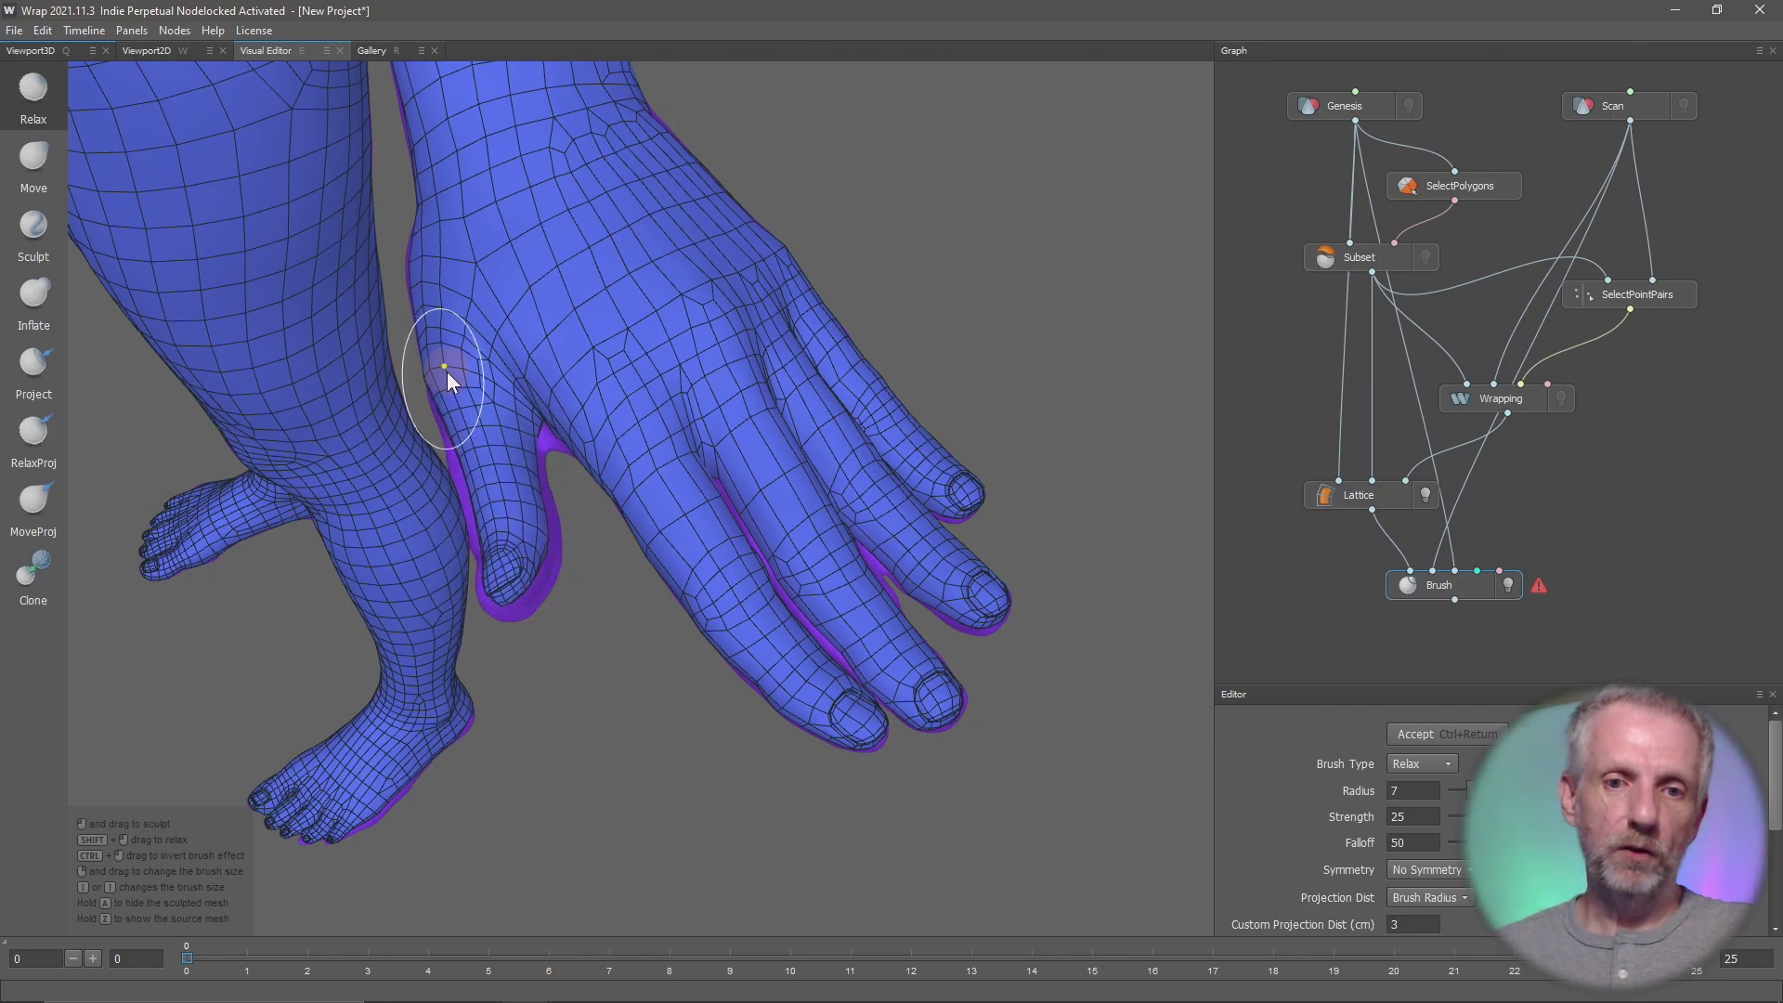
pyautogui.moveTo(480, 446)
pyautogui.mouseDown()
pyautogui.moveTo(509, 473)
pyautogui.moveTo(493, 520)
pyautogui.moveTo(498, 457)
pyautogui.moveTo(453, 410)
pyautogui.mouseUp()
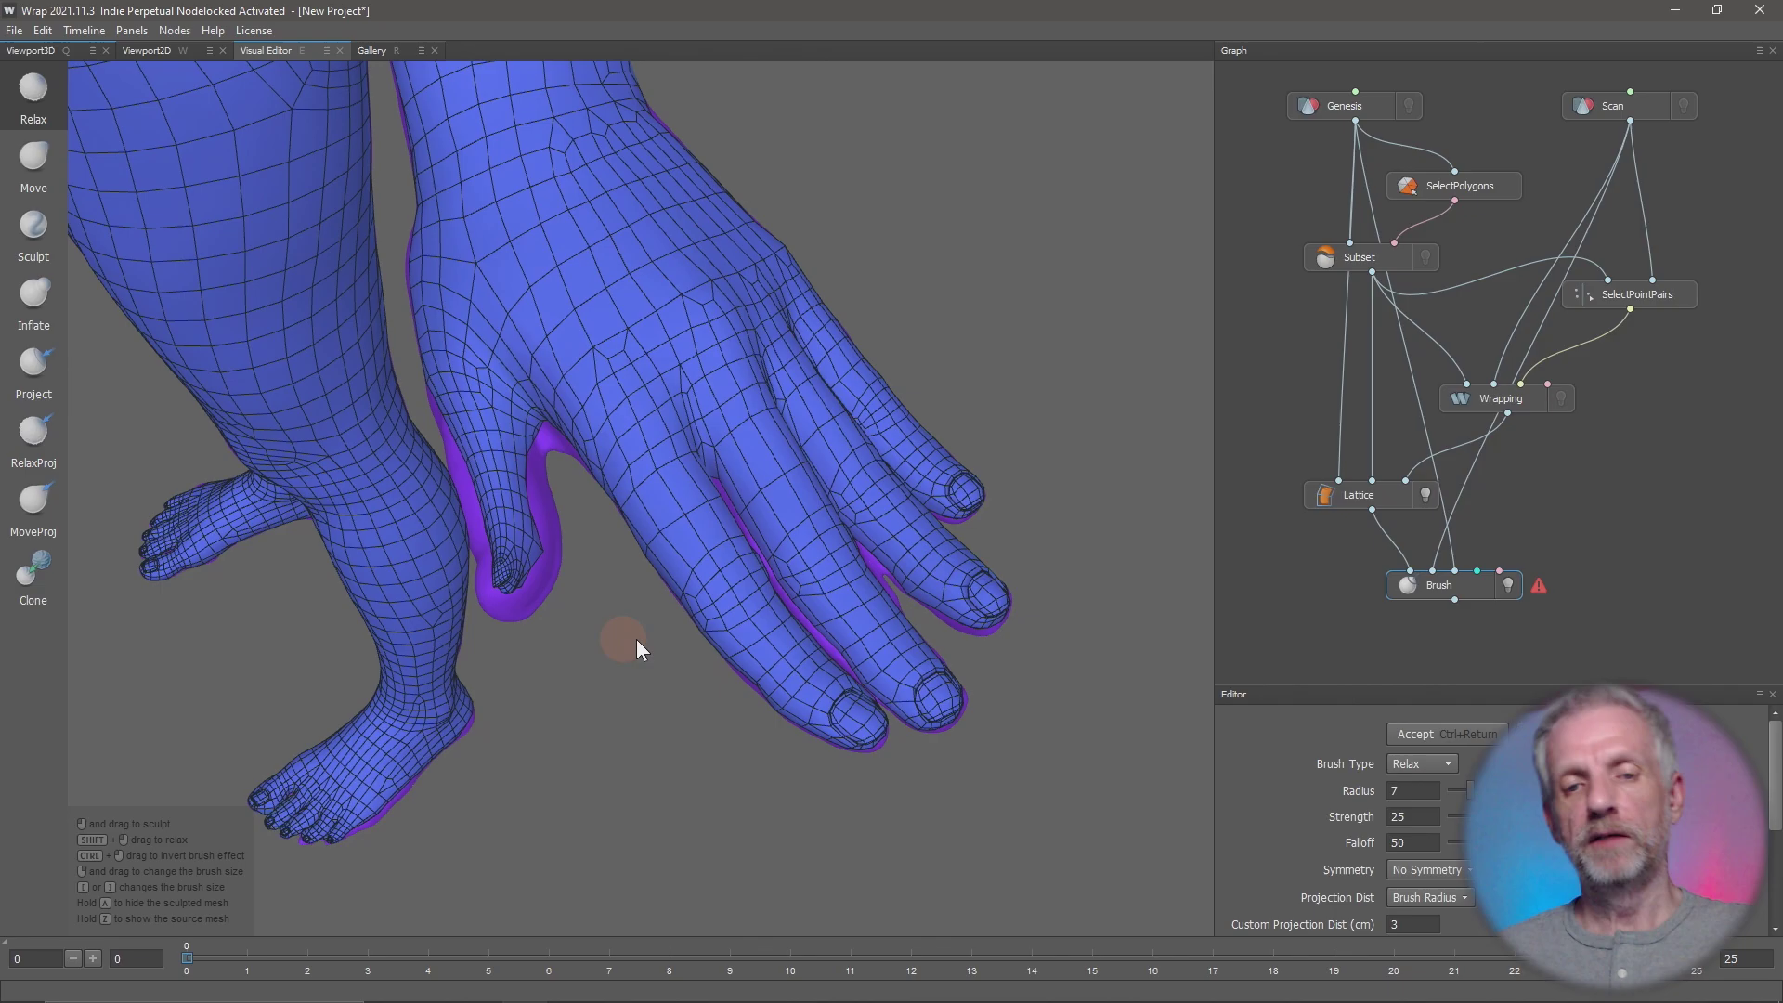
pyautogui.keyDown('alt'); pyautogui.moveTo(636, 639); pyautogui.dragTo(846, 584); pyautogui.keyUp('alt')
pyautogui.hotkey('ctrl', 'z')
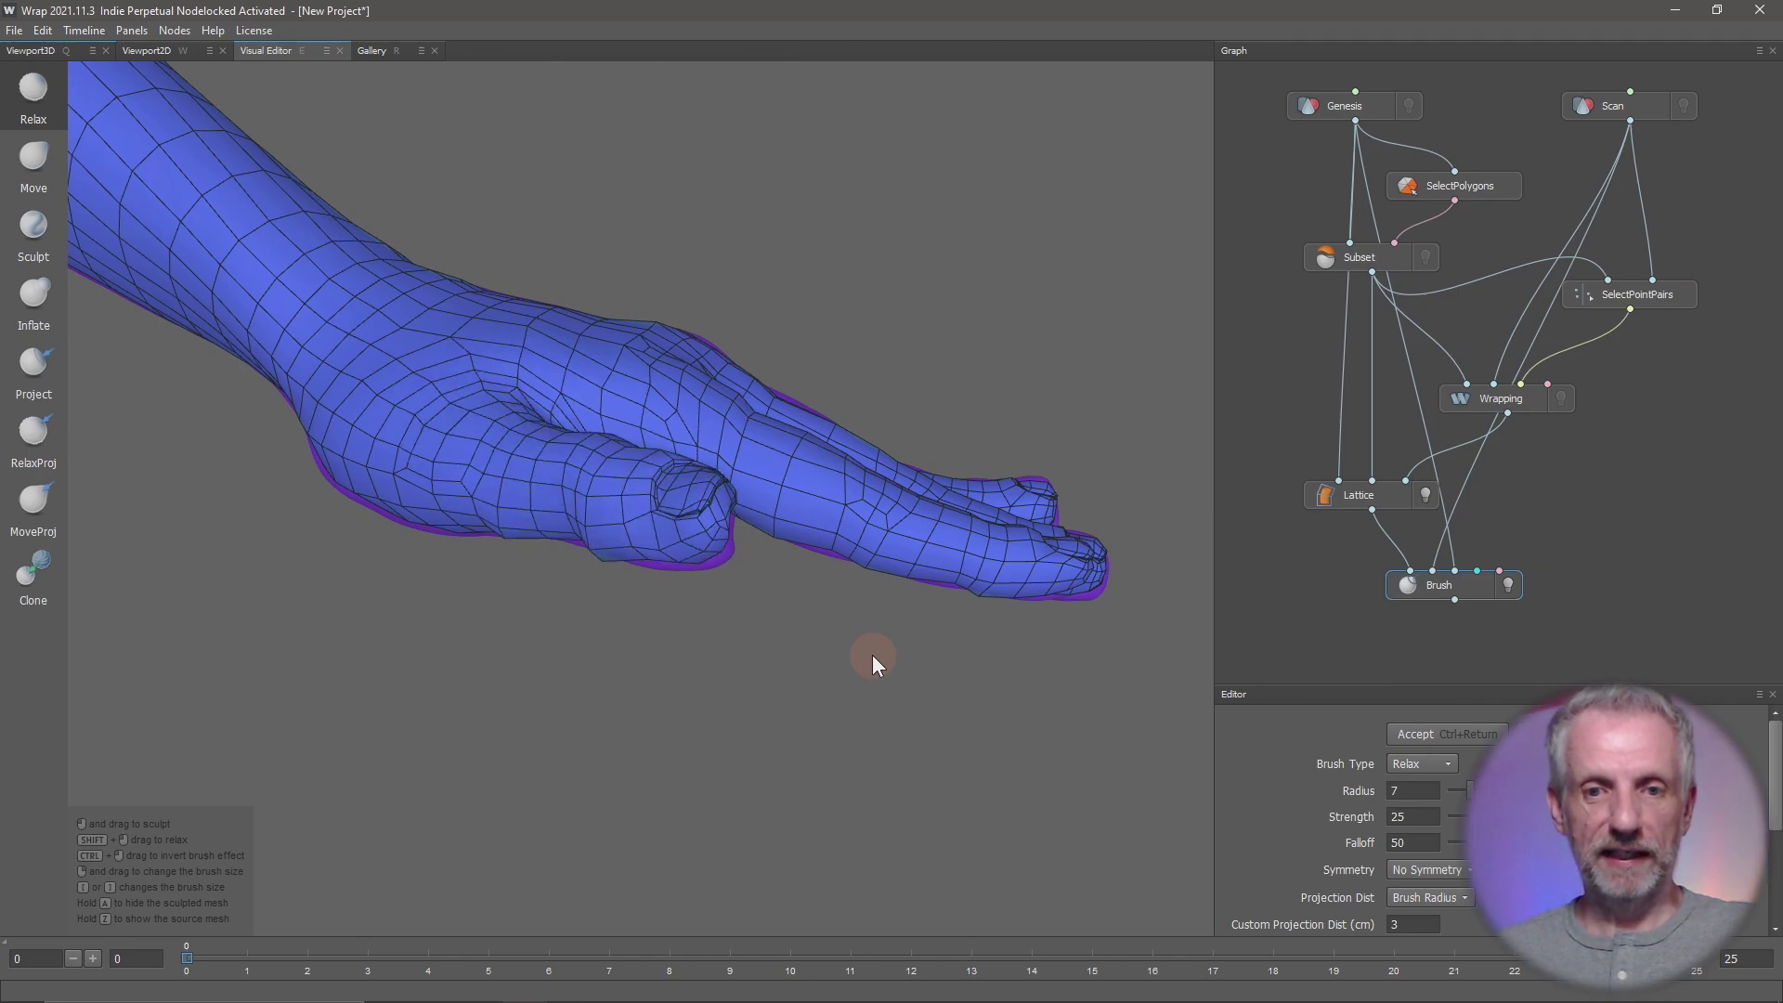
# - Enlarge the brush settings area, and set the Relax brush's radius to 8 and strength to 10
pyautogui.moveTo(872, 655)
pyautogui.mouseDown()
pyautogui.moveTo(796, 597)
pyautogui.moveTo(744, 637)
pyautogui.moveTo(898, 674)
pyautogui.mouseUp()
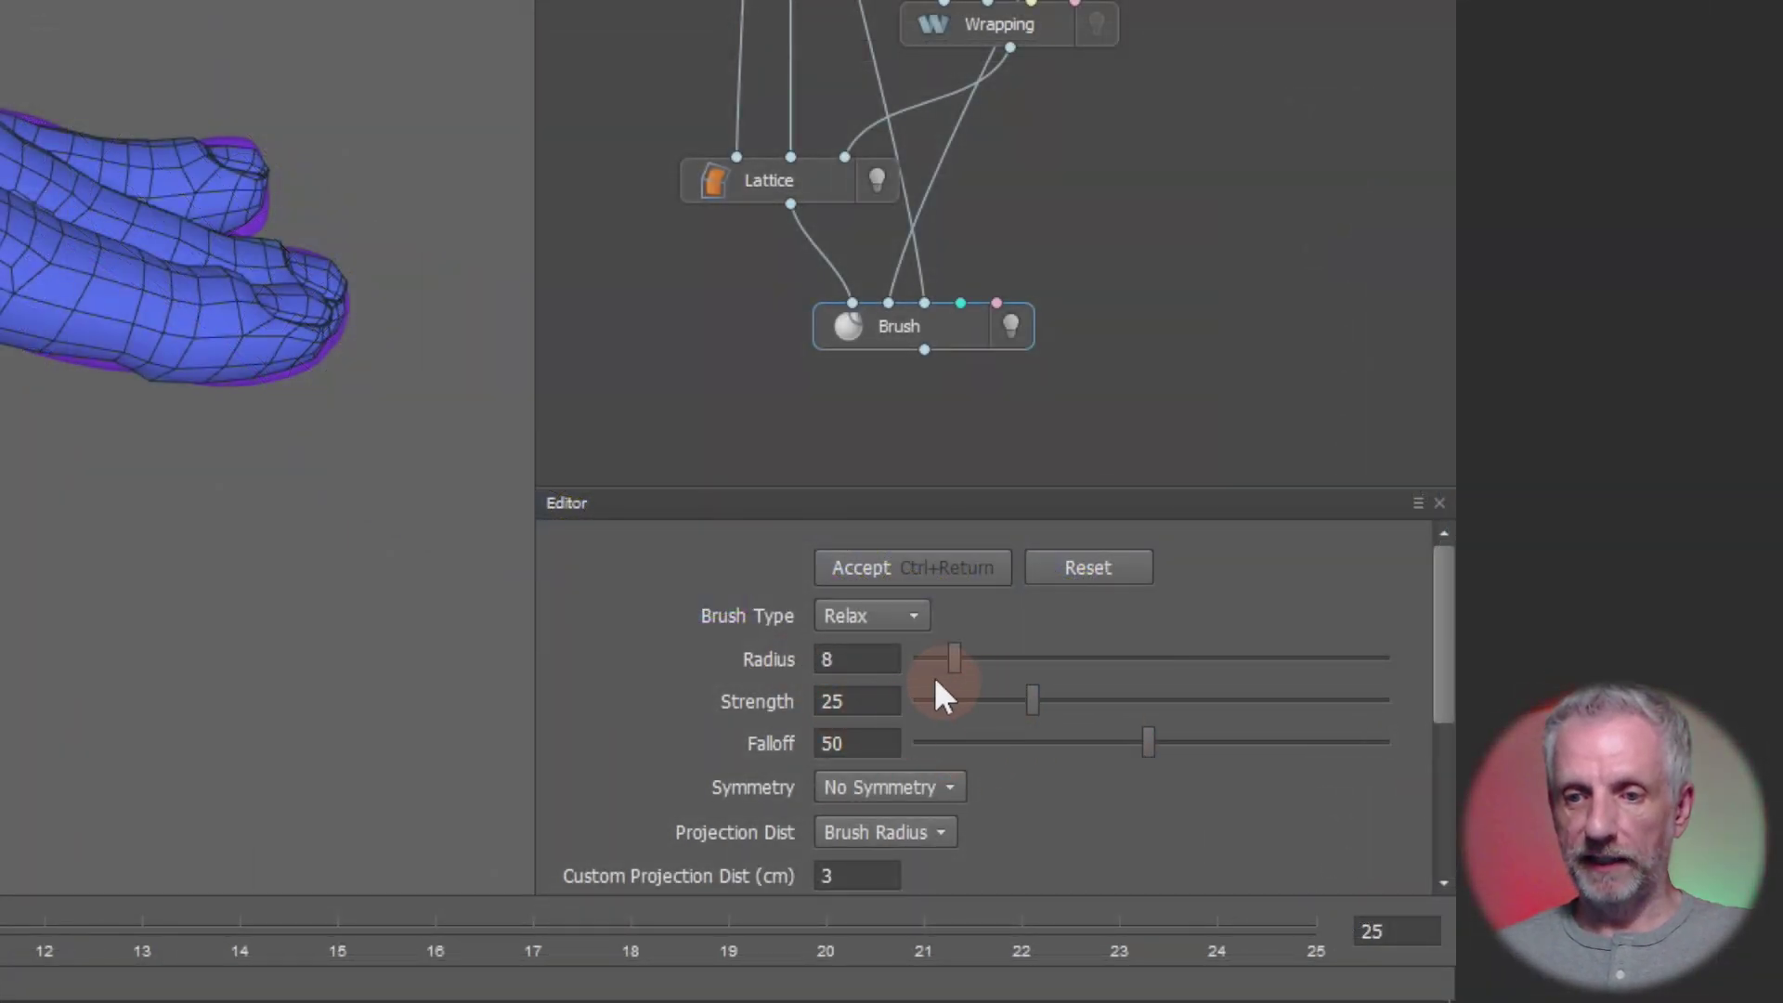
pyautogui.moveTo(1041, 487)
pyautogui.mouseDown()
pyautogui.moveTo(1044, 172)
pyautogui.moveTo(1040, 191)
pyautogui.mouseUp()
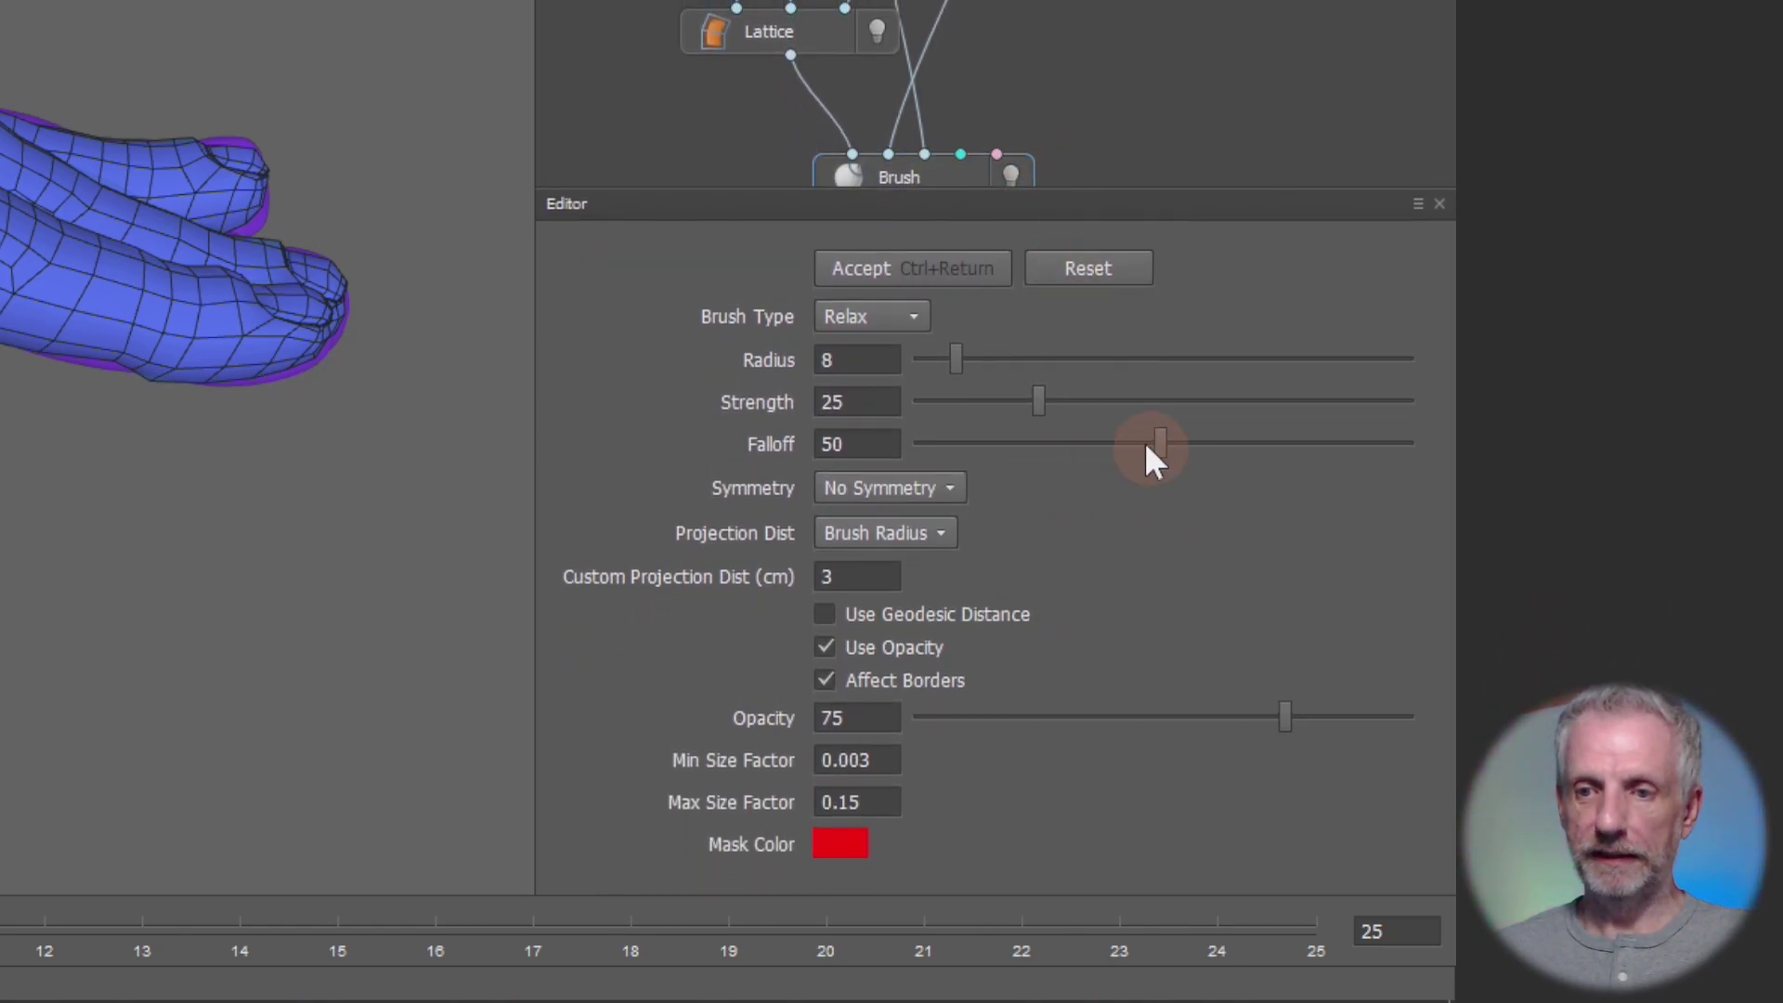
pyautogui.moveTo(1038, 401); pyautogui.dragTo(1019, 401)
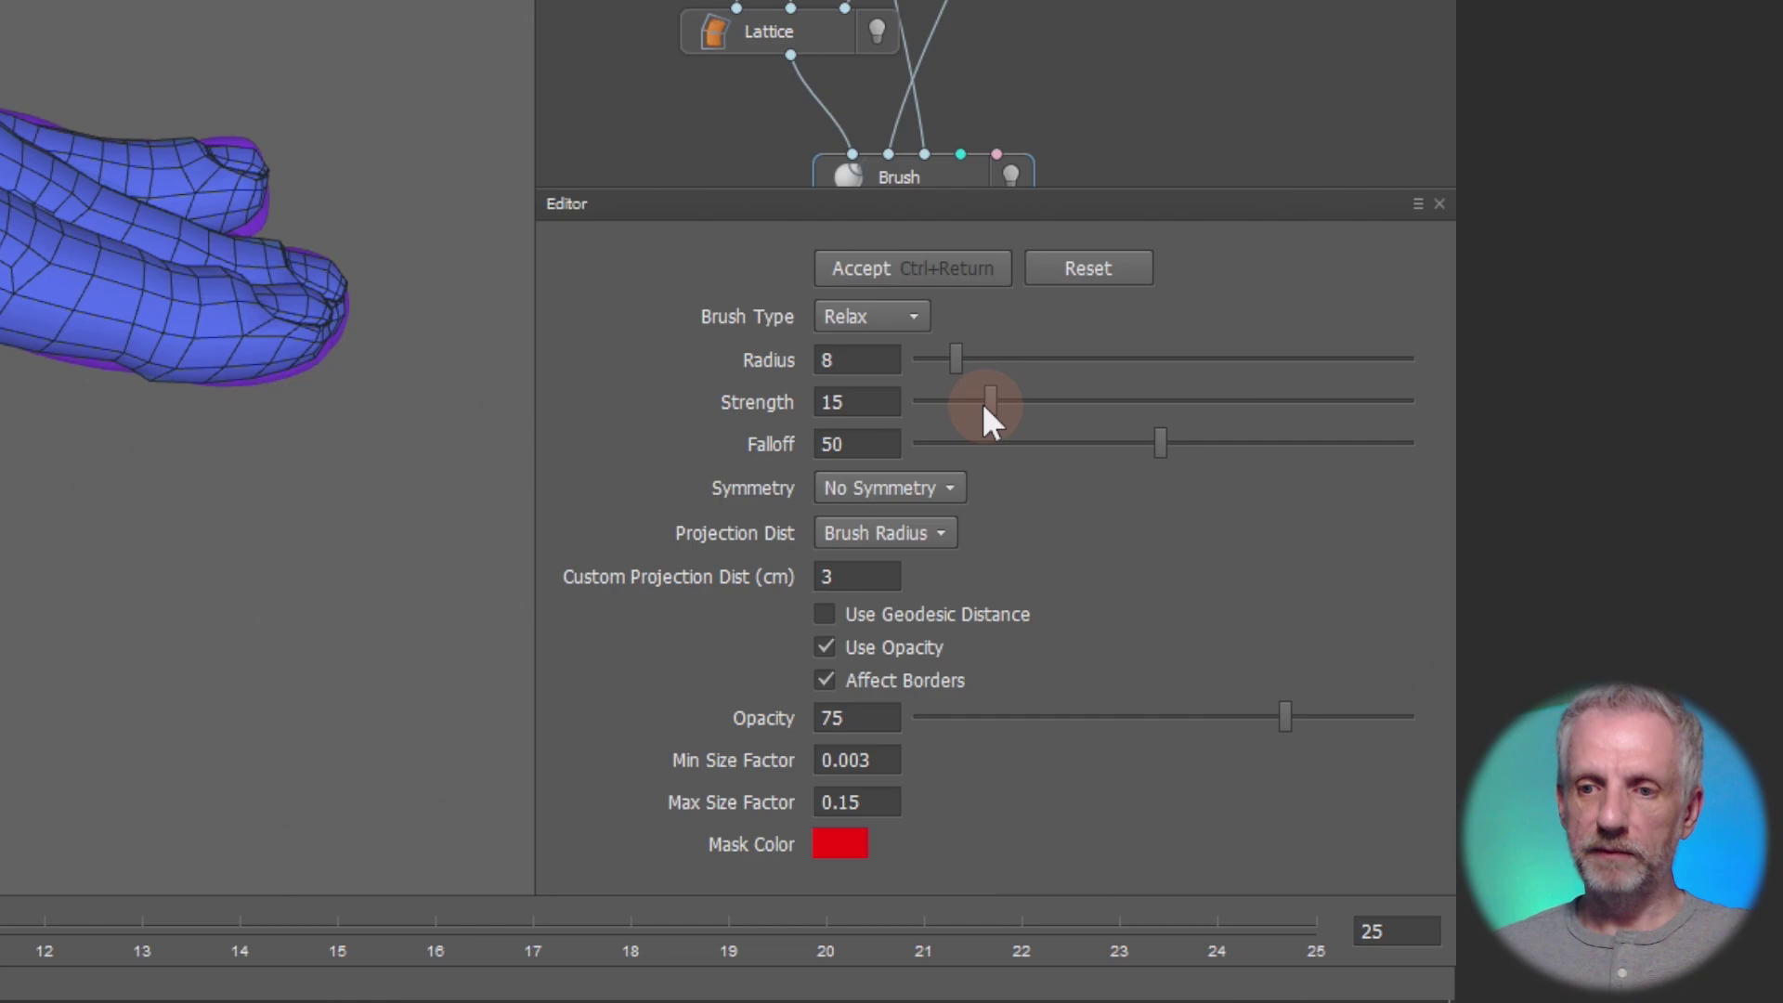
pyautogui.moveTo(982, 406); pyautogui.dragTo(965, 406)
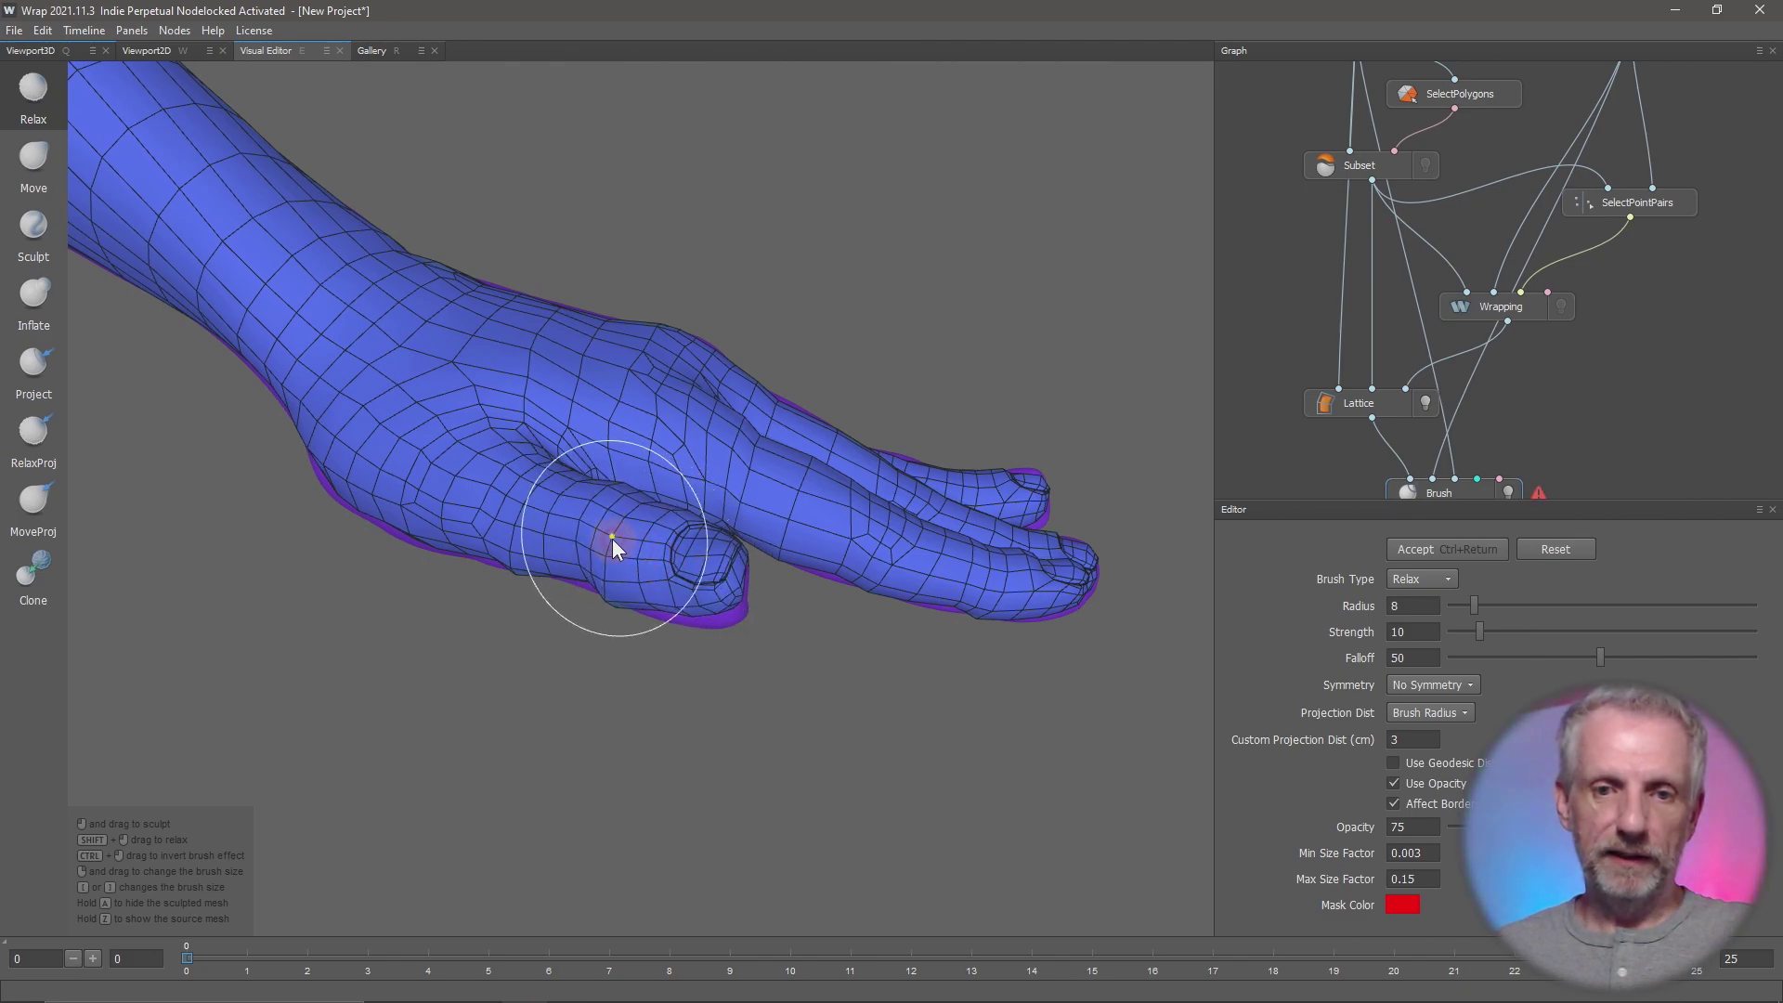
# - Examine the thumb, the back of the hand and the fingertips, comparing the wrapped mesh with the purple scan surface
pyautogui.keyDown('alt'); pyautogui.moveTo(611, 595); pyautogui.dragTo(697, 613); pyautogui.keyUp('alt')
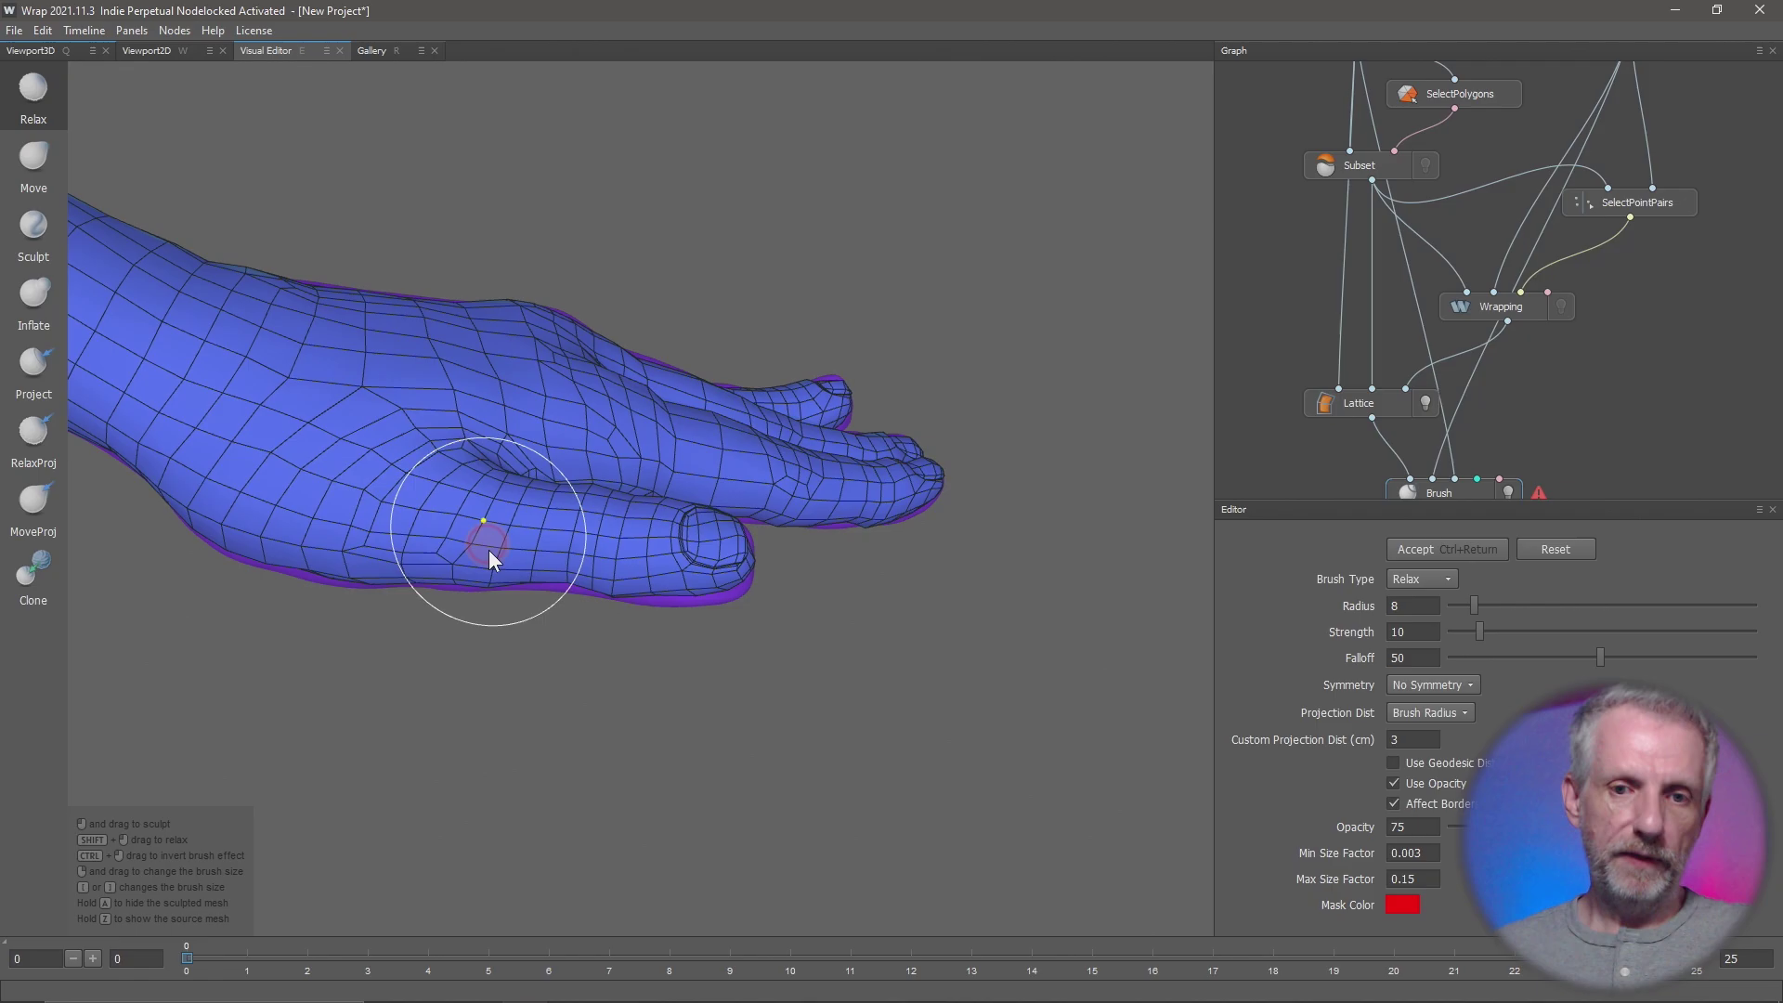
pyautogui.moveTo(489, 550)
pyautogui.keyDown('alt'); pyautogui.mouseDown()
pyautogui.moveTo(598, 588)
pyautogui.moveTo(542, 590)
pyautogui.mouseUp(); pyautogui.keyUp('alt')
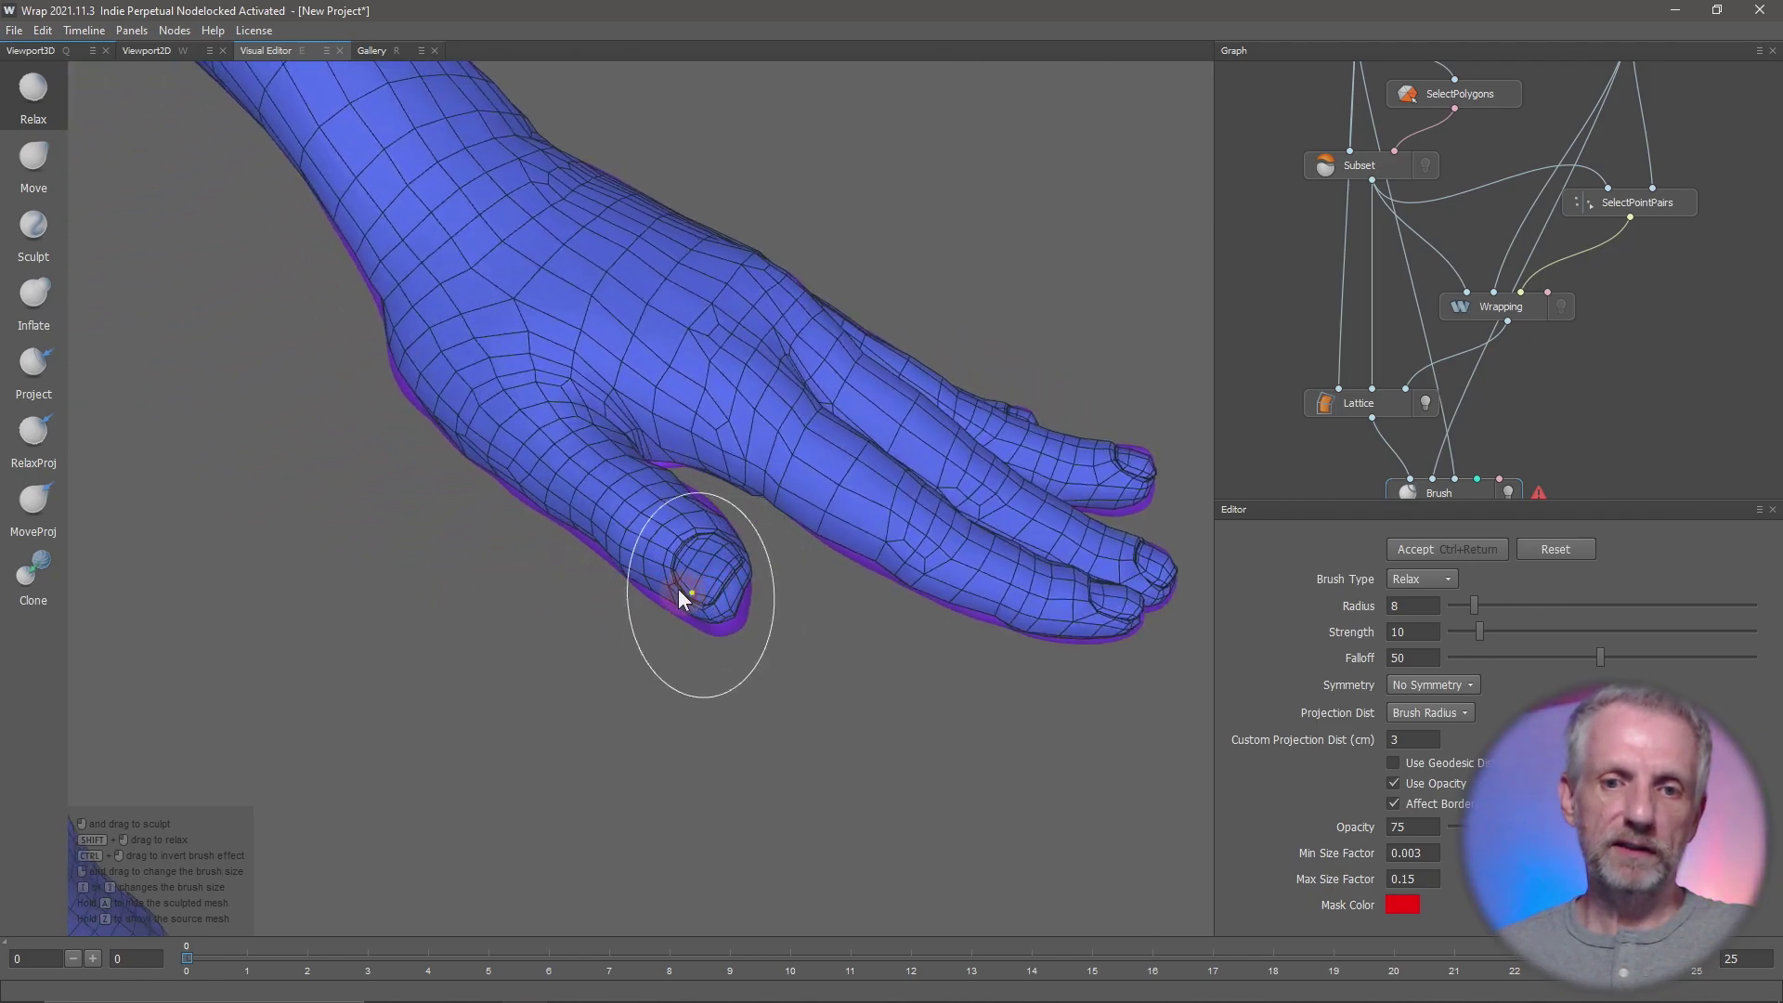
pyautogui.moveTo(684, 597)
pyautogui.keyDown('alt'); pyautogui.mouseDown()
pyautogui.moveTo(613, 608)
pyautogui.moveTo(765, 522)
pyautogui.mouseUp(); pyautogui.keyUp('alt')
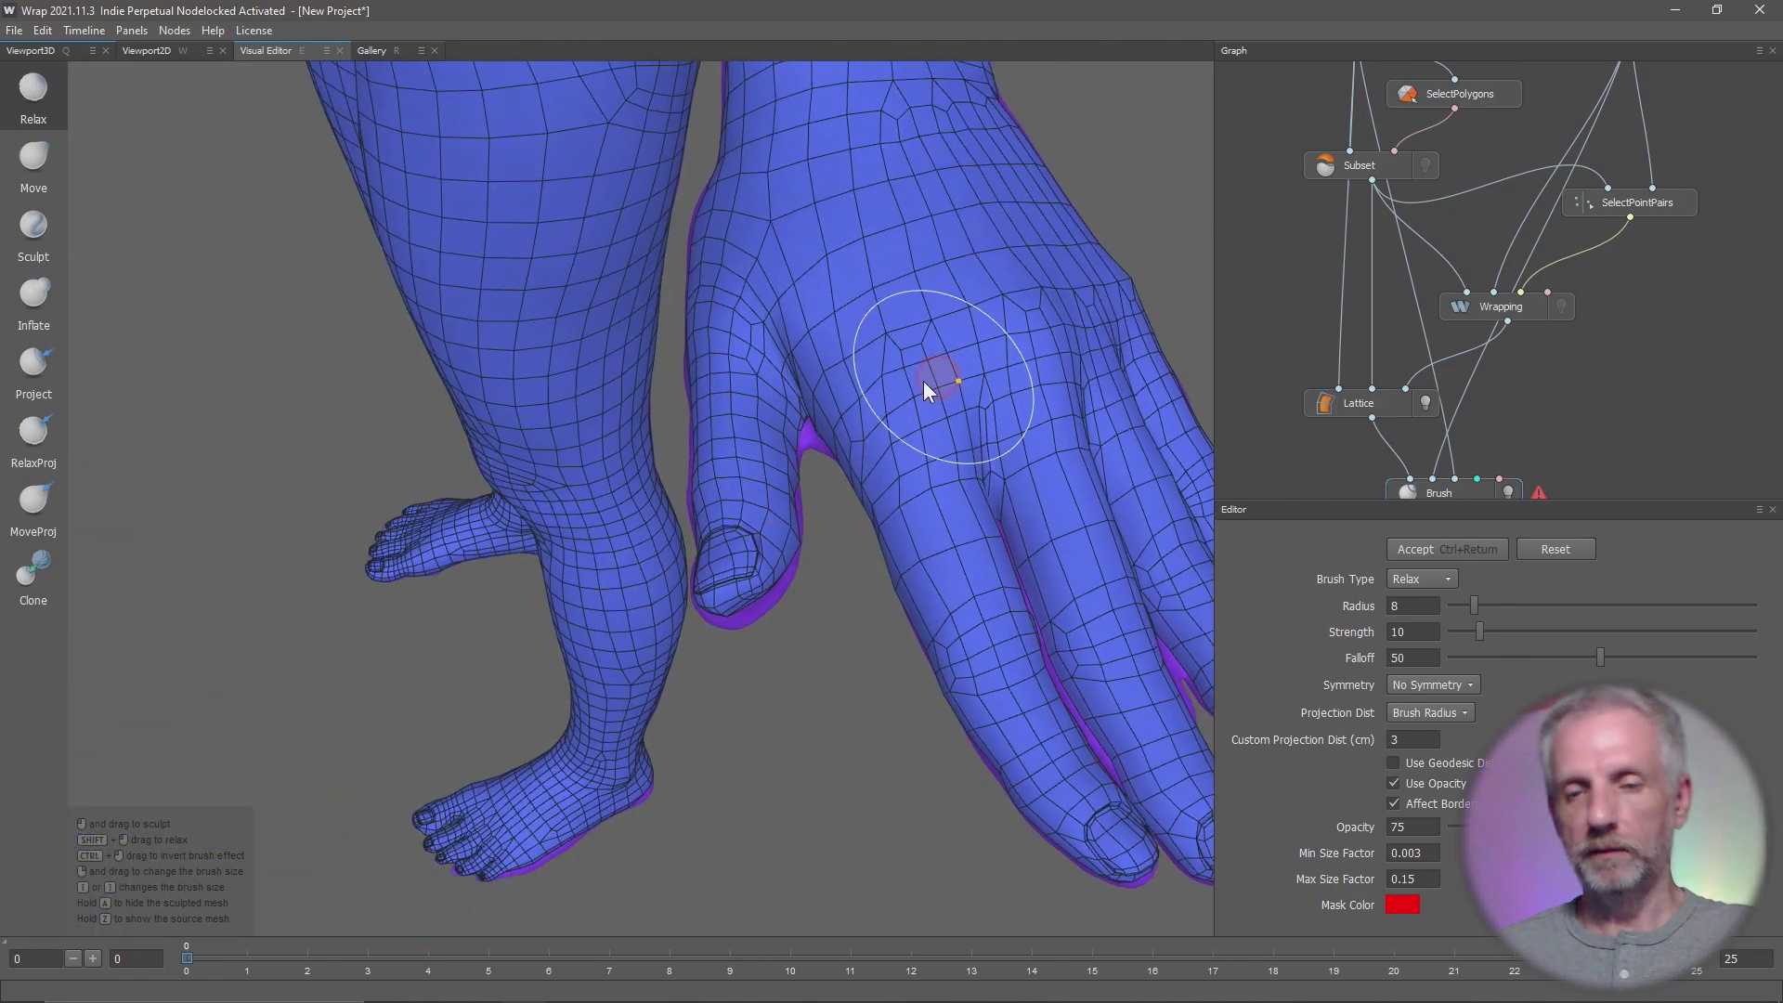
pyautogui.moveTo(923, 381)
pyautogui.keyDown('alt'); pyautogui.mouseDown()
pyautogui.moveTo(821, 360)
pyautogui.moveTo(953, 420)
pyautogui.moveTo(813, 245)
pyautogui.moveTo(901, 436)
pyautogui.moveTo(835, 364)
pyautogui.mouseUp(); pyautogui.keyUp('alt')
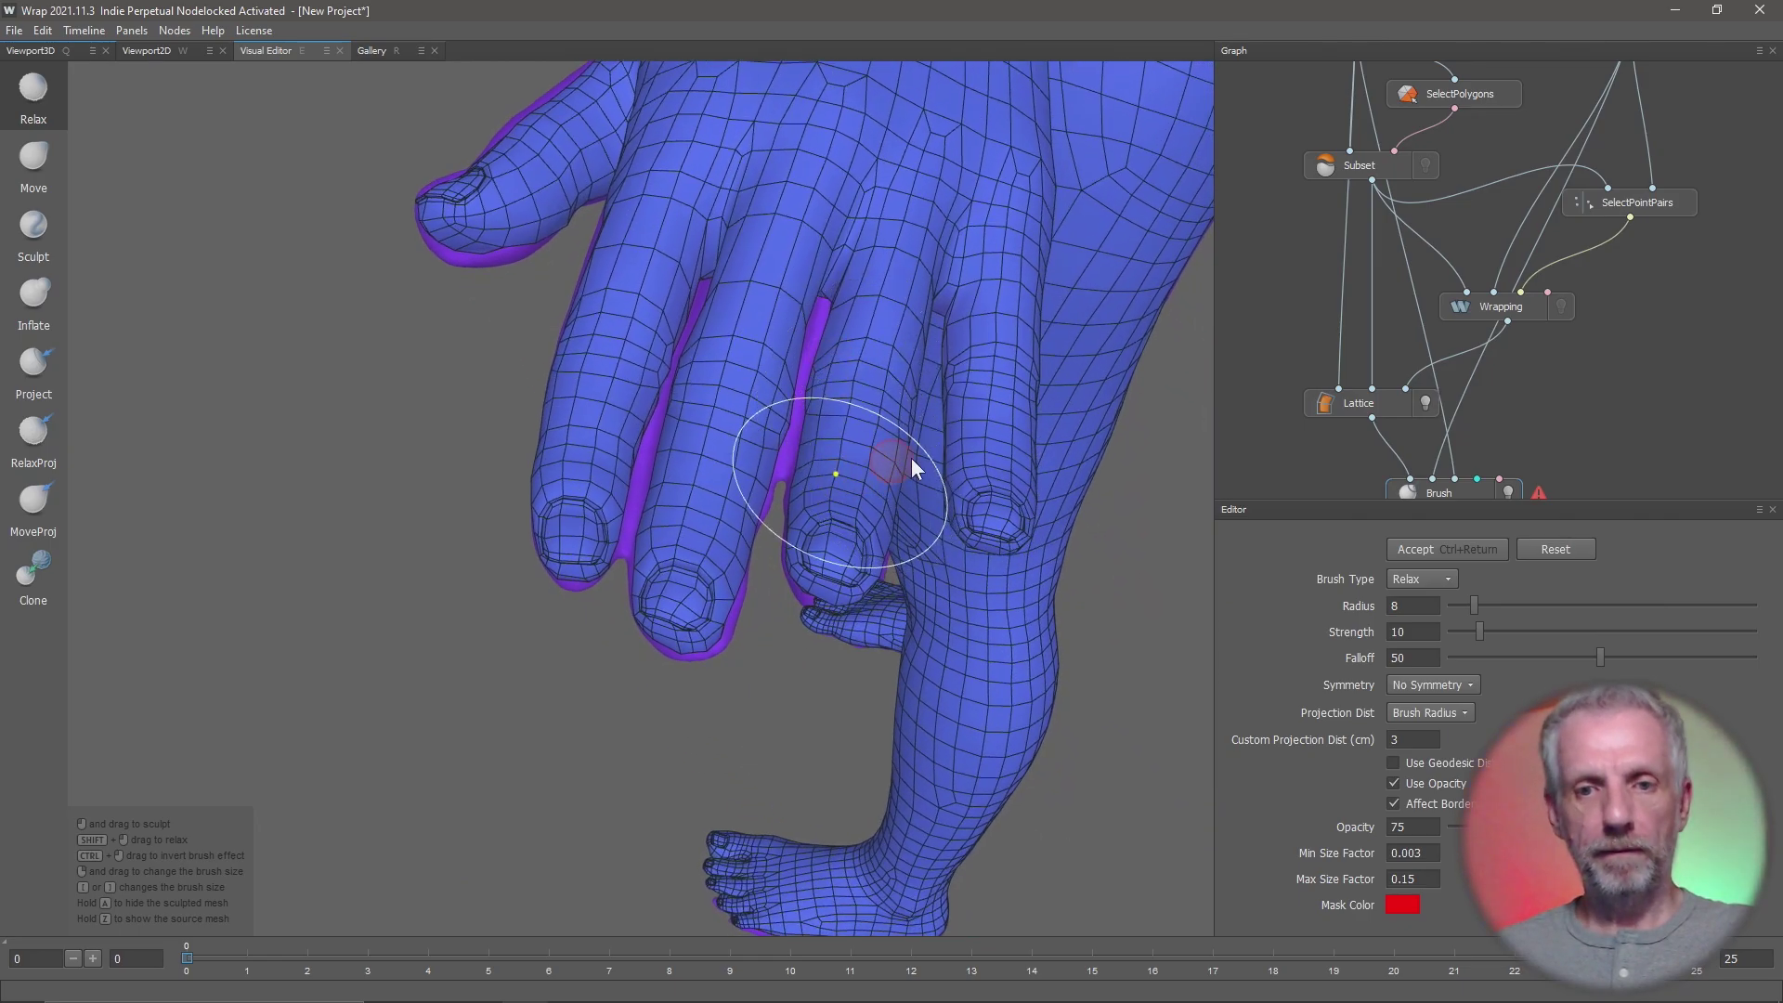
pyautogui.moveTo(911, 457)
pyautogui.keyDown('alt'); pyautogui.mouseDown()
pyautogui.moveTo(1057, 424)
pyautogui.moveTo(993, 434)
pyautogui.mouseUp(); pyautogui.keyUp('alt')
pyautogui.moveTo(729, 425)
pyautogui.keyDown('alt'); pyautogui.mouseDown()
pyautogui.moveTo(984, 457)
pyautogui.moveTo(907, 378)
pyautogui.moveTo(916, 541)
pyautogui.moveTo(652, 319)
pyautogui.mouseUp(); pyautogui.keyUp('alt')
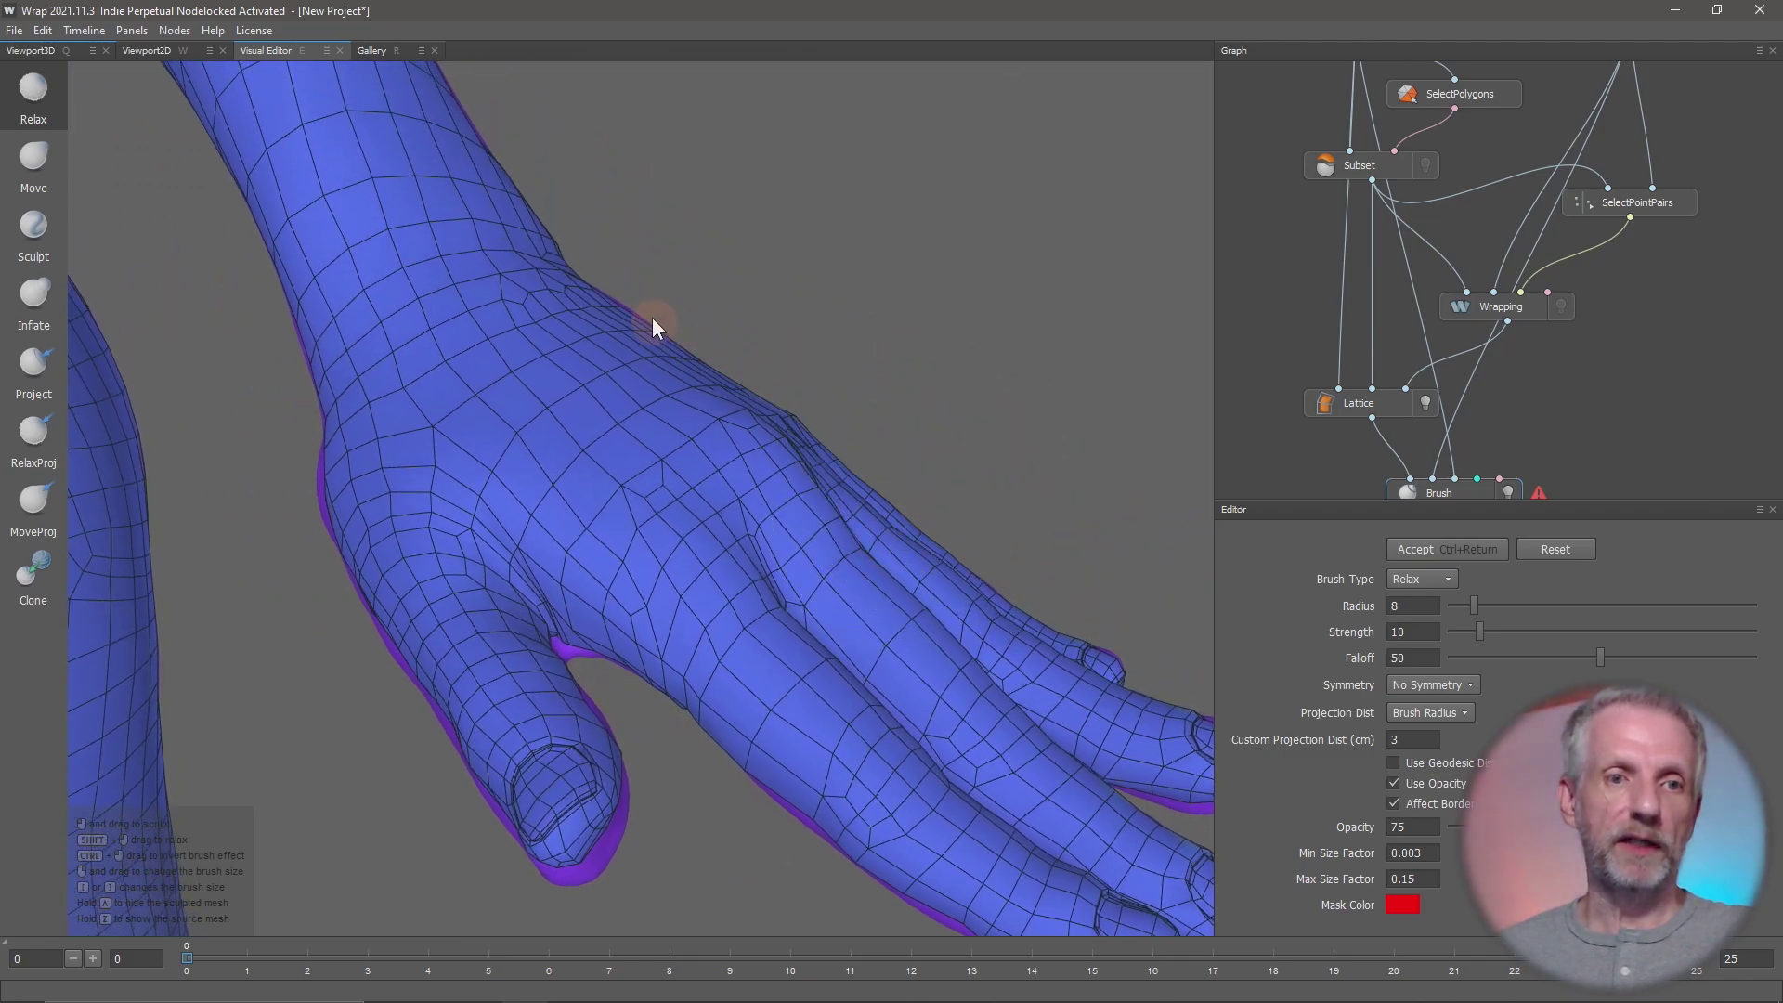
# - Try reshaping the knuckle area on the back of the hand using the Move brush at radius 8 and strength 10
pyautogui.click(42, 164)
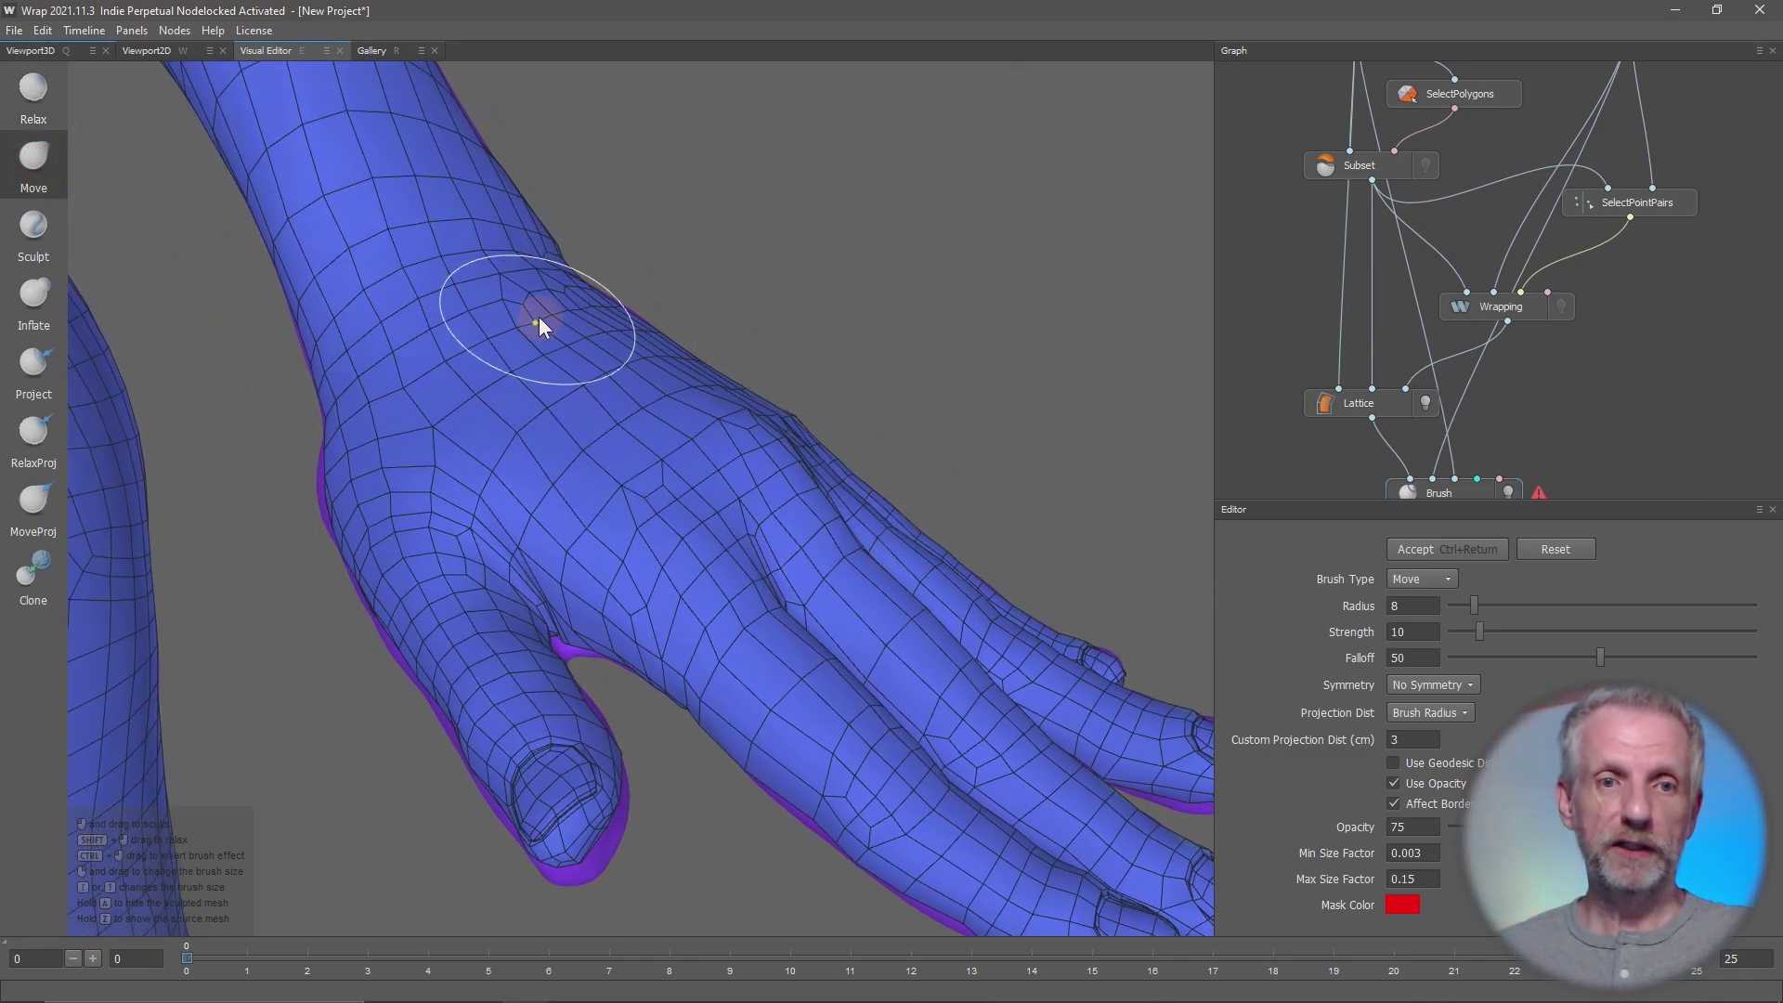
pyautogui.keyDown('alt'); pyautogui.moveTo(754, 305); pyautogui.dragTo(892, 271); pyautogui.keyUp('alt')
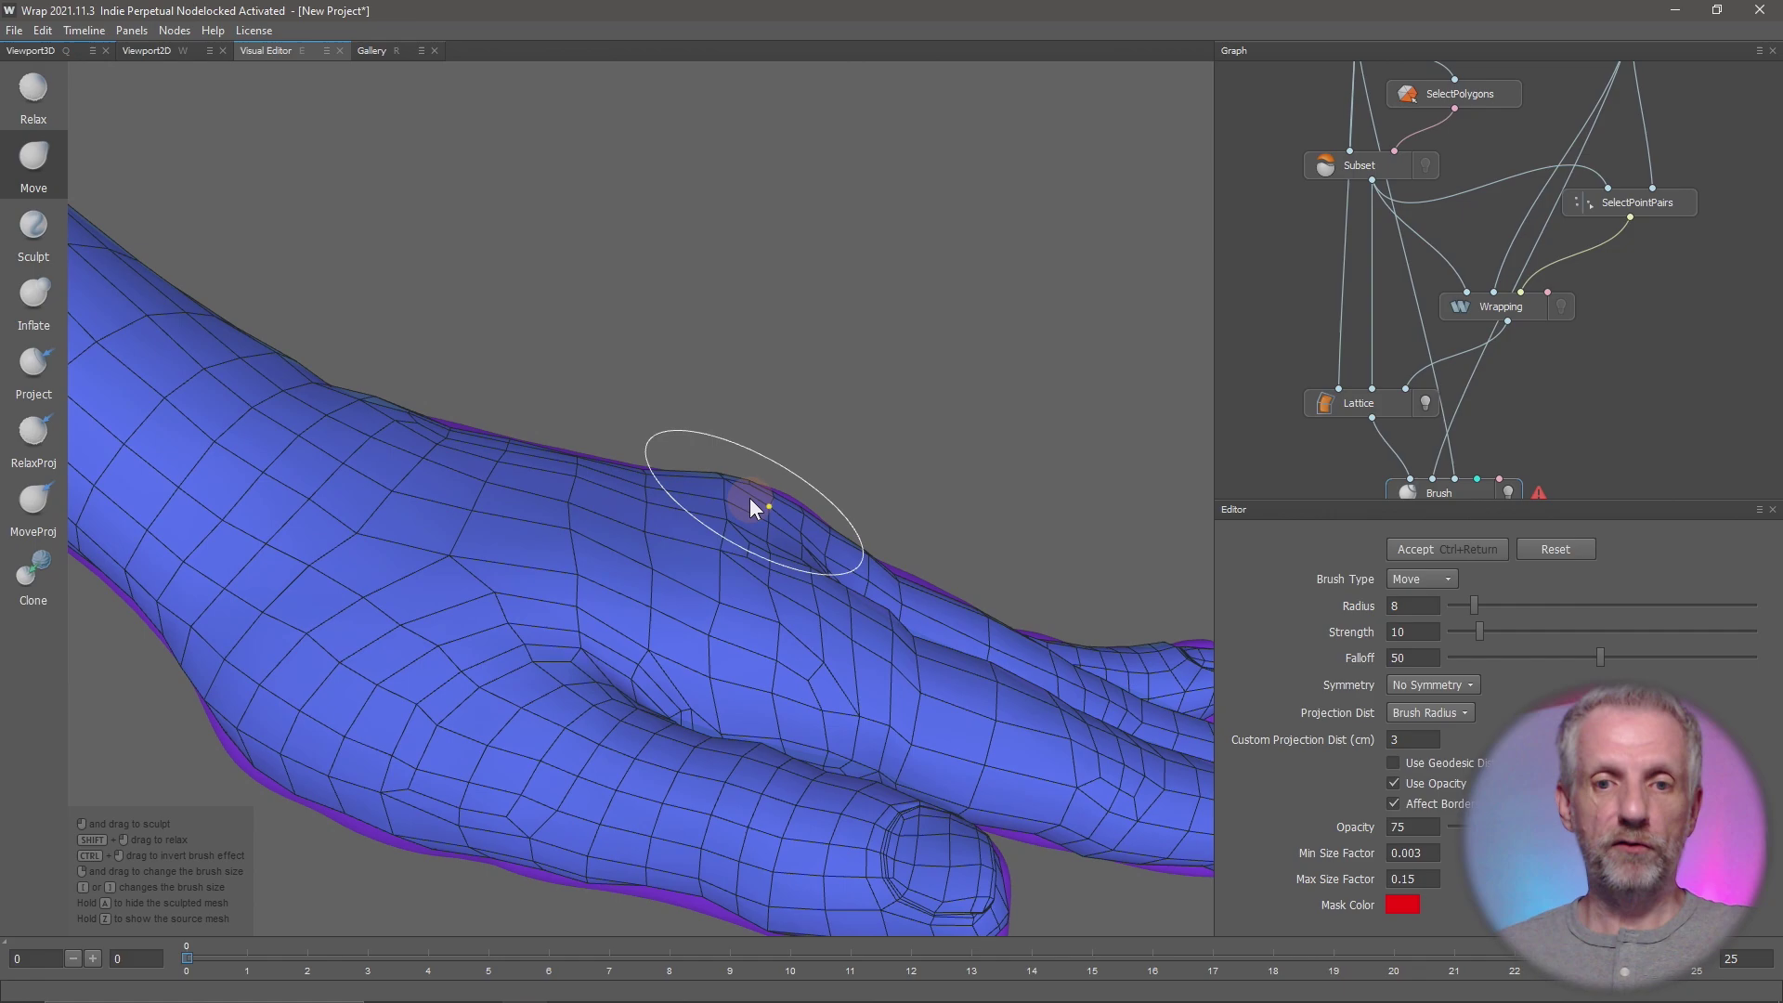
pyautogui.moveTo(757, 495)
pyautogui.mouseDown()
pyautogui.moveTo(777, 452)
pyautogui.moveTo(747, 513)
pyautogui.moveTo(819, 416)
pyautogui.moveTo(765, 508)
pyautogui.moveTo(724, 450)
pyautogui.moveTo(816, 461)
pyautogui.moveTo(765, 529)
pyautogui.mouseUp()
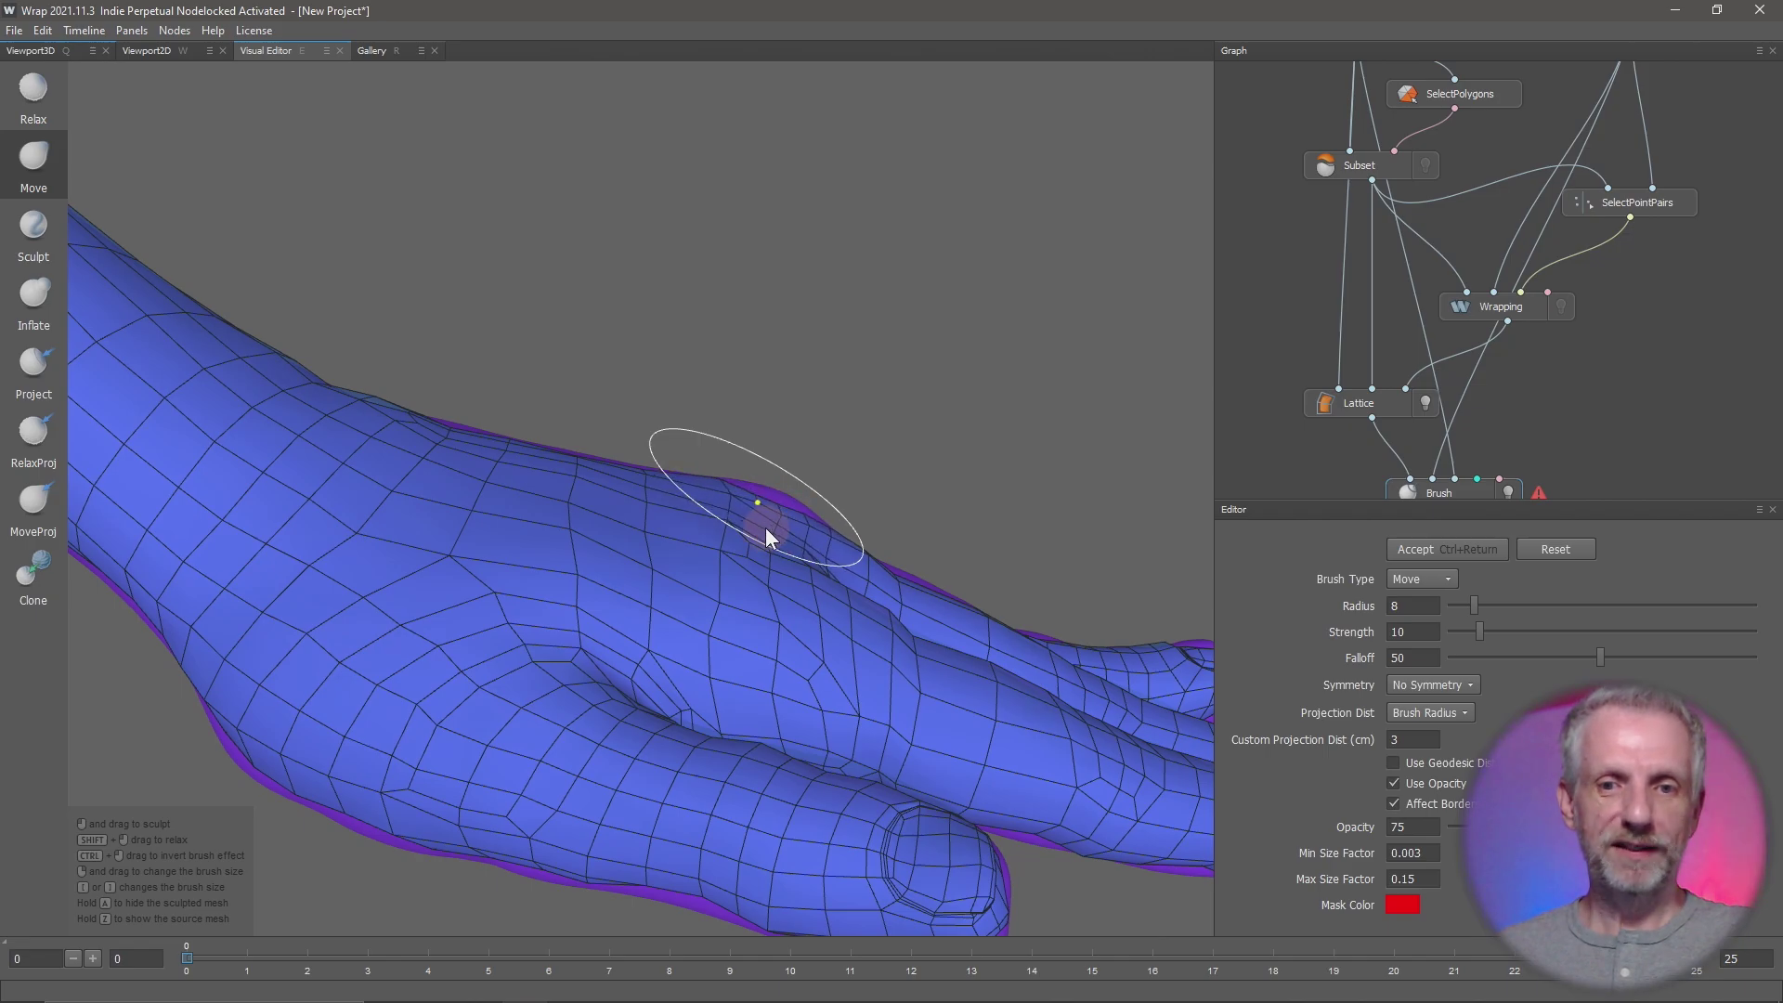
pyautogui.moveTo(796, 545); pyautogui.dragTo(624, 619, button='middle')
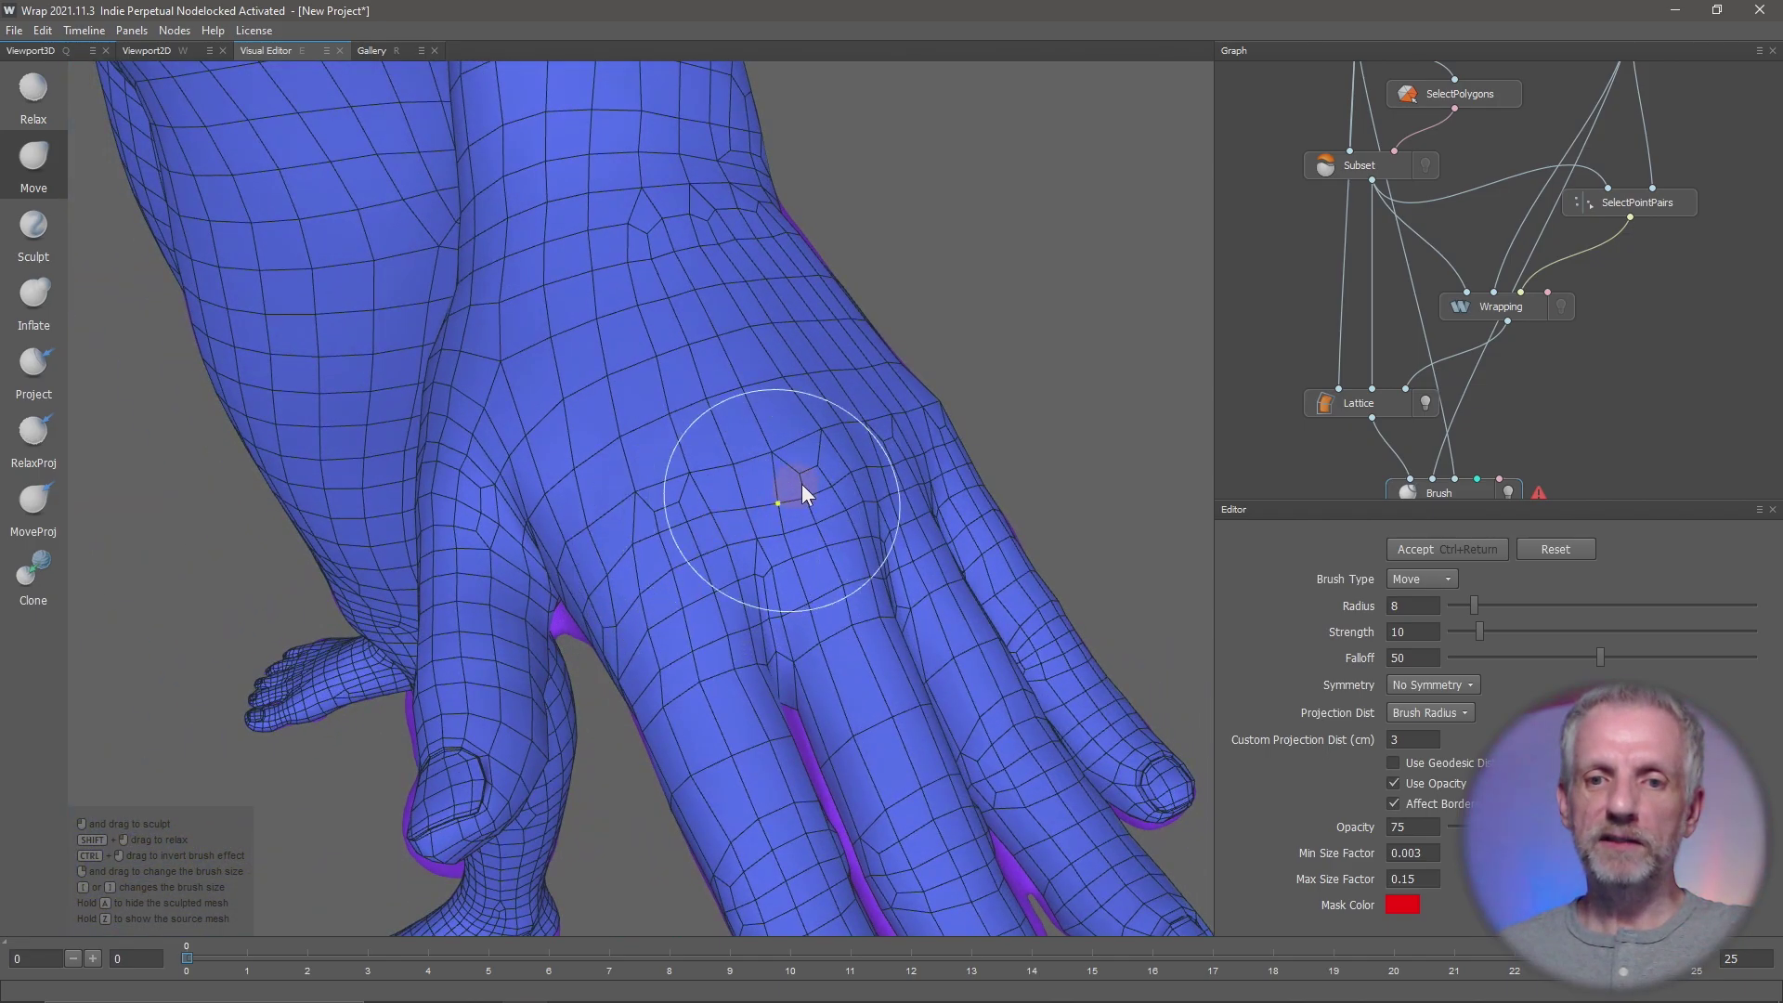
pyautogui.moveTo(837, 467)
pyautogui.mouseDown(button='middle')
pyautogui.moveTo(821, 478)
pyautogui.moveTo(913, 467)
pyautogui.moveTo(849, 464)
pyautogui.moveTo(861, 413)
pyautogui.moveTo(955, 415)
pyautogui.mouseUp(button='middle')
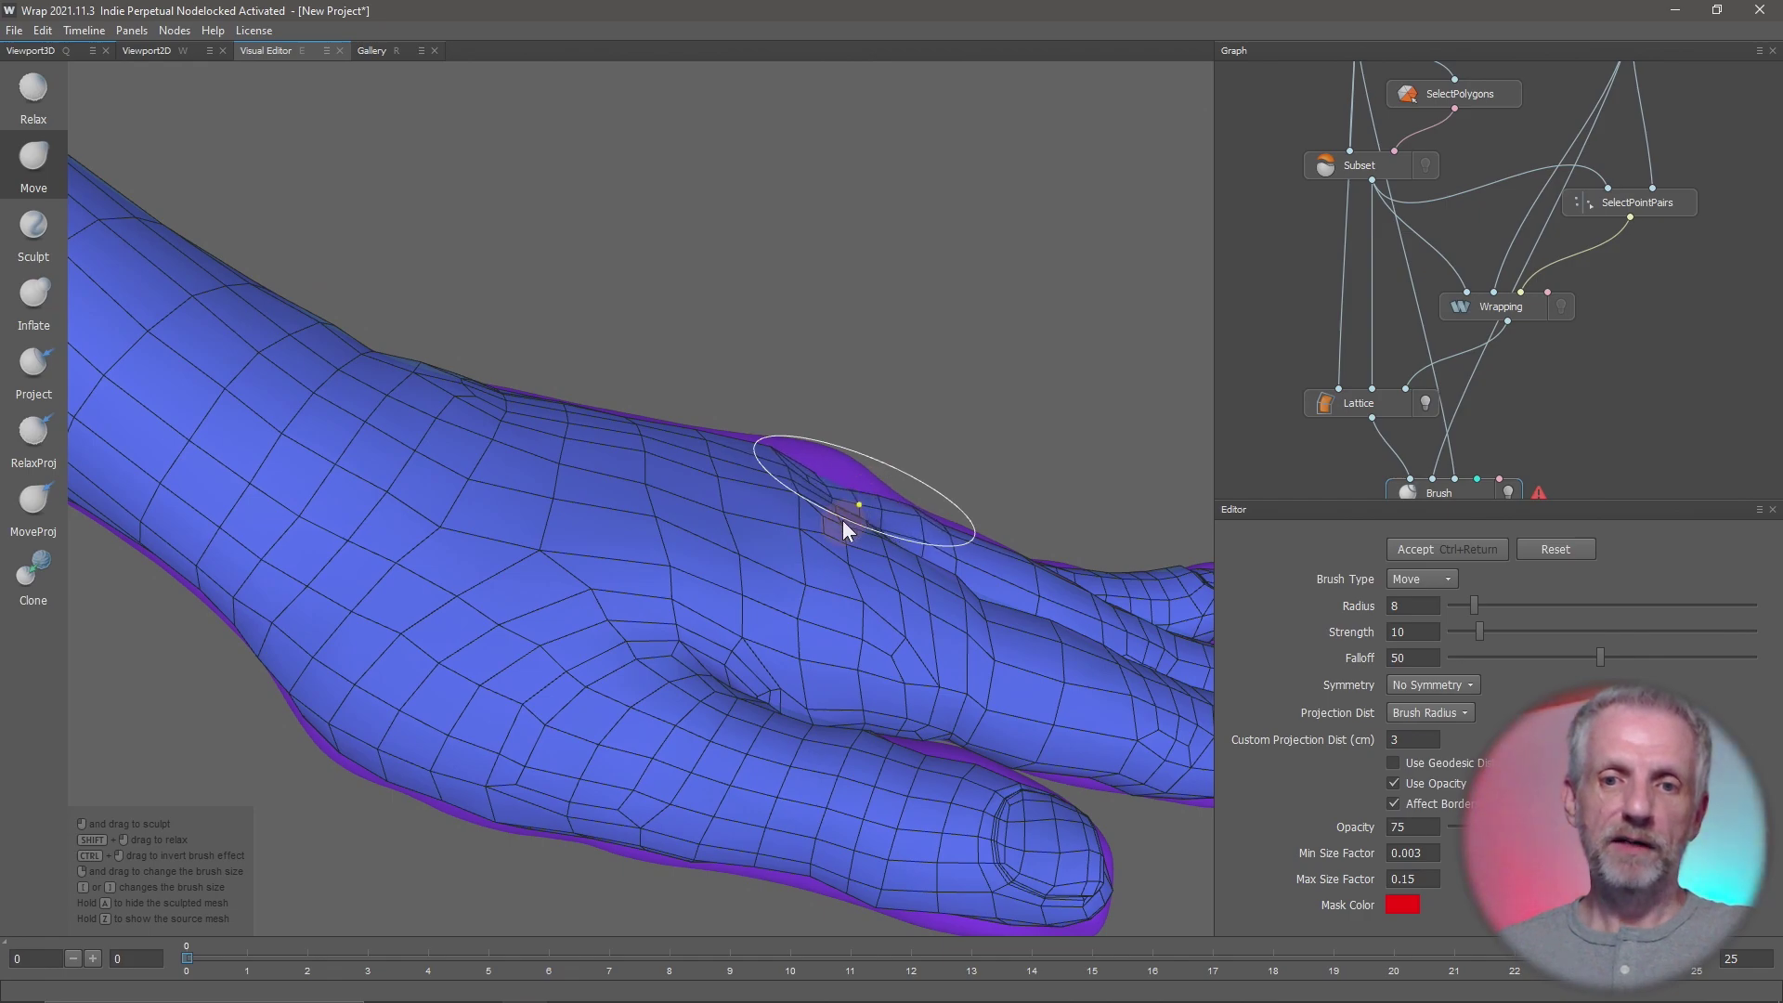
pyautogui.moveTo(857, 499)
pyautogui.mouseDown(button='middle')
pyautogui.moveTo(882, 460)
pyautogui.moveTo(825, 478)
pyautogui.mouseUp(button='middle')
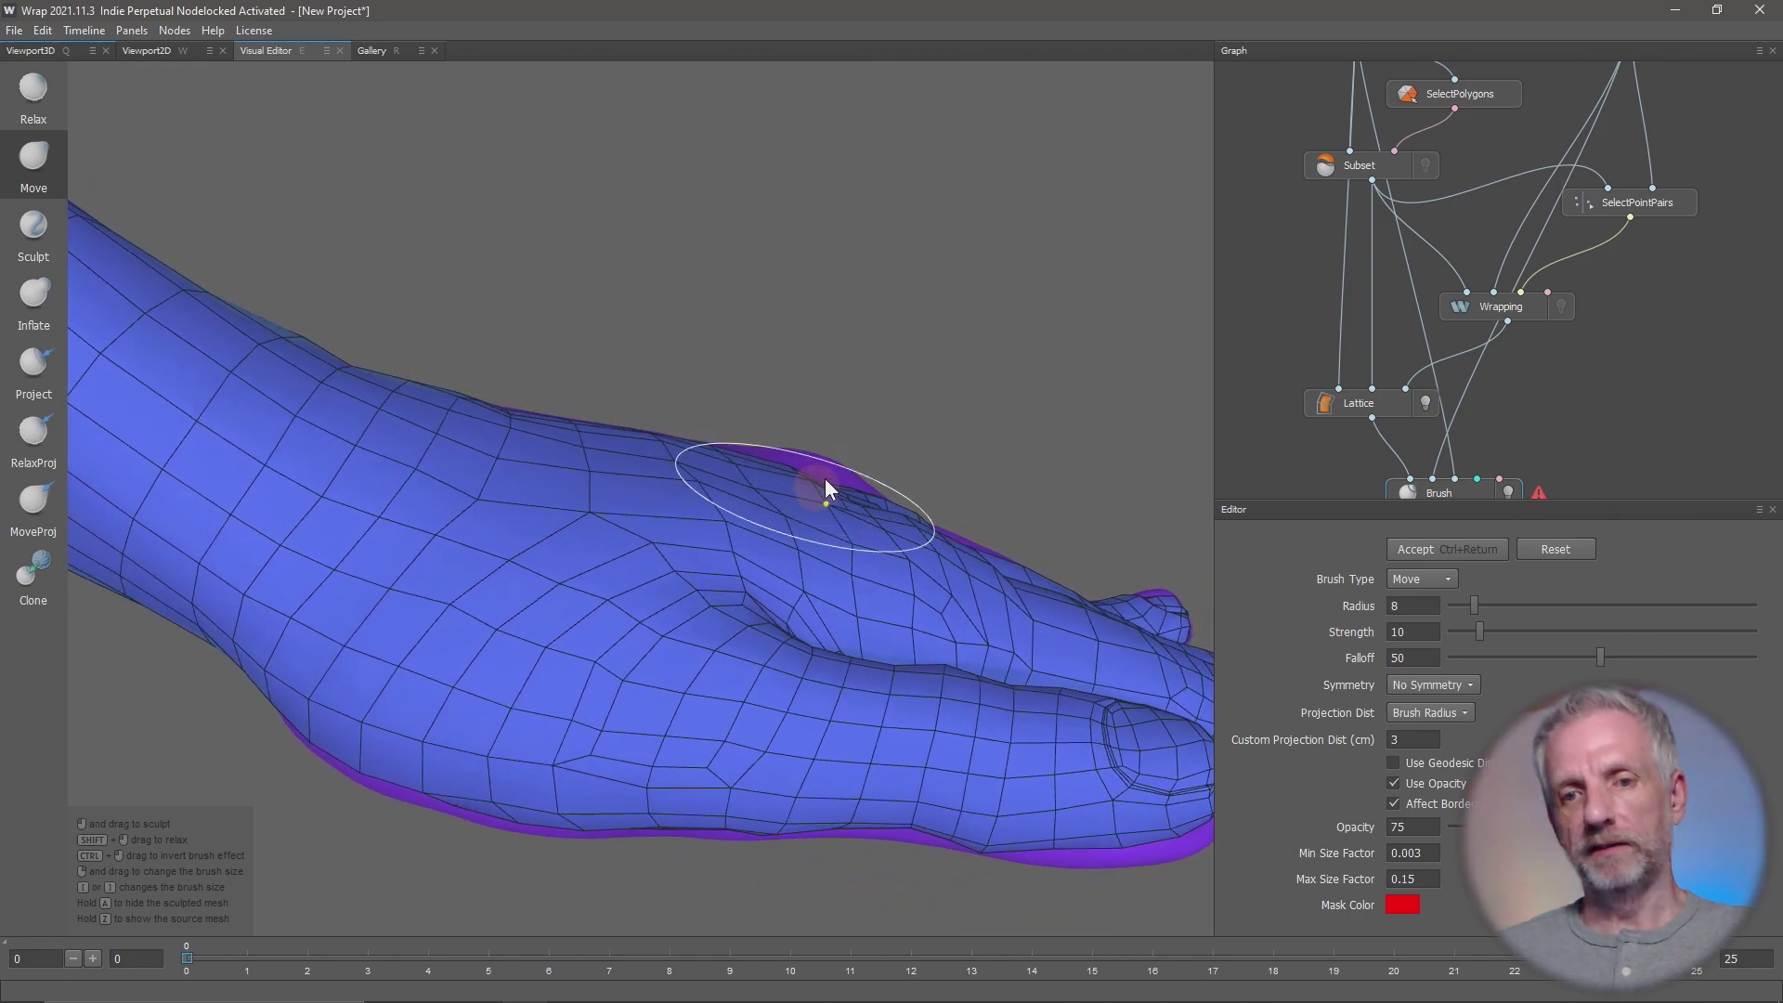
pyautogui.moveTo(824, 479)
pyautogui.mouseDown()
pyautogui.moveTo(791, 478)
pyautogui.moveTo(799, 457)
pyautogui.moveTo(780, 466)
pyautogui.mouseUp()
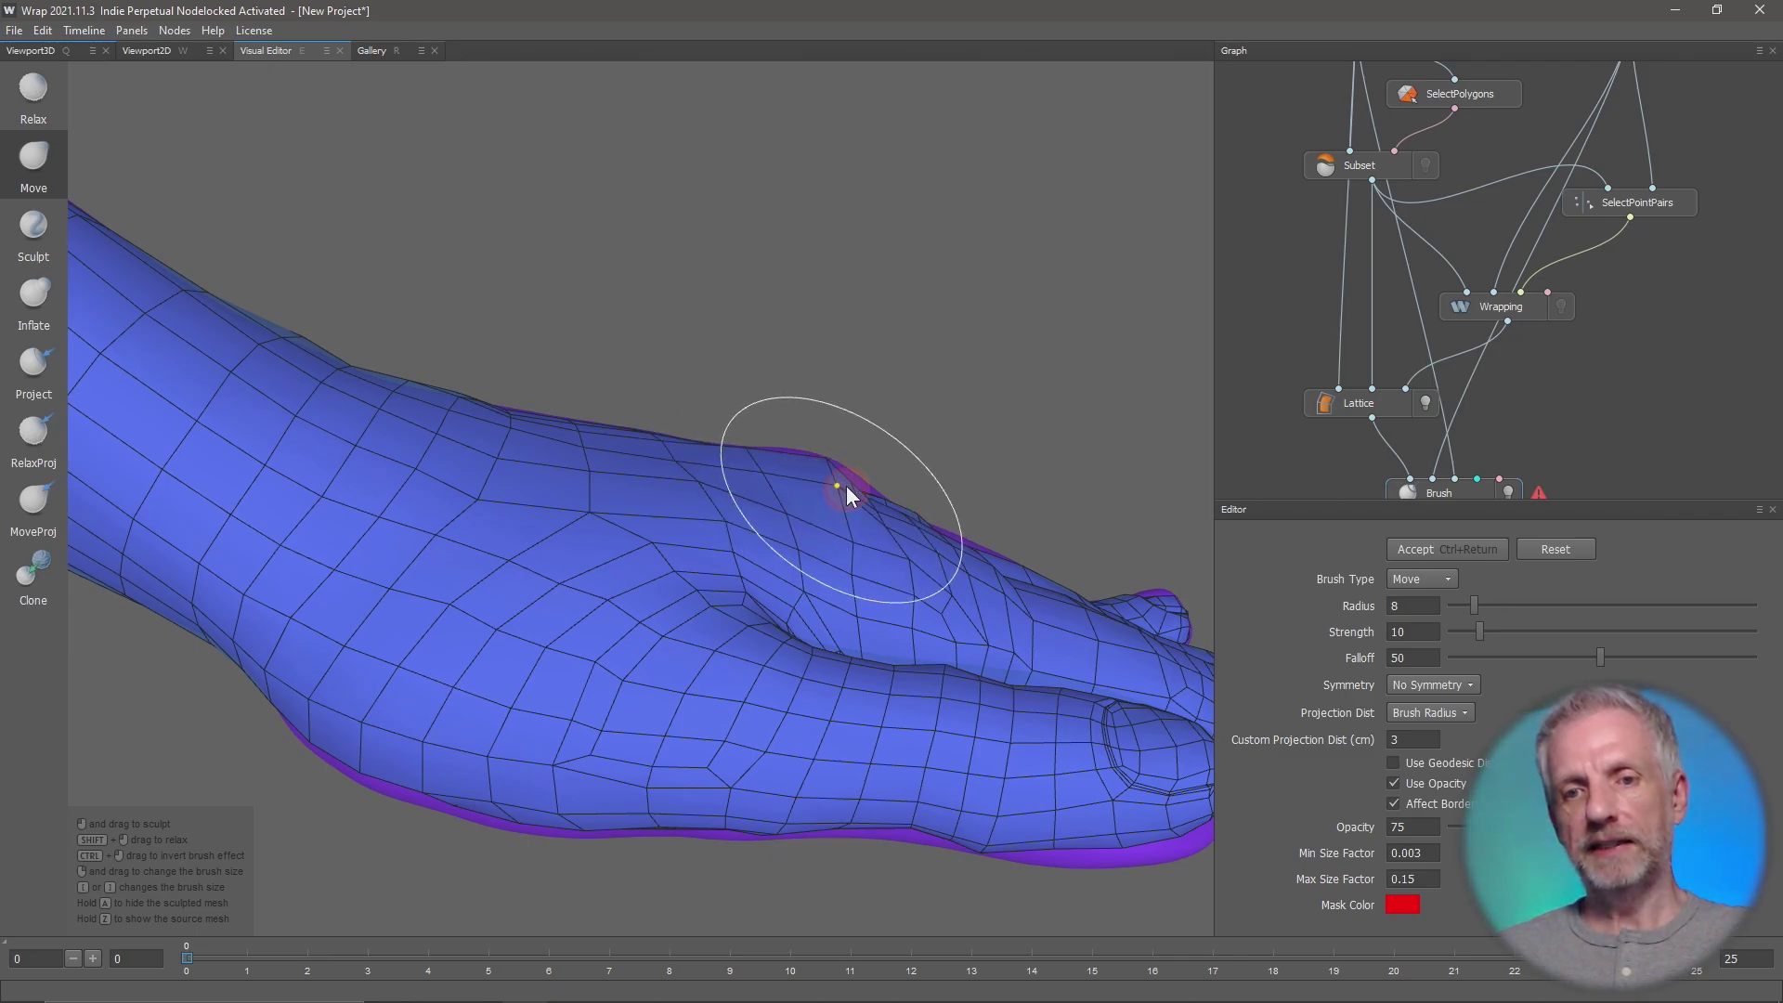
pyautogui.keyDown('alt'); pyautogui.moveTo(848, 484); pyautogui.dragTo(753, 525); pyautogui.keyUp('alt')
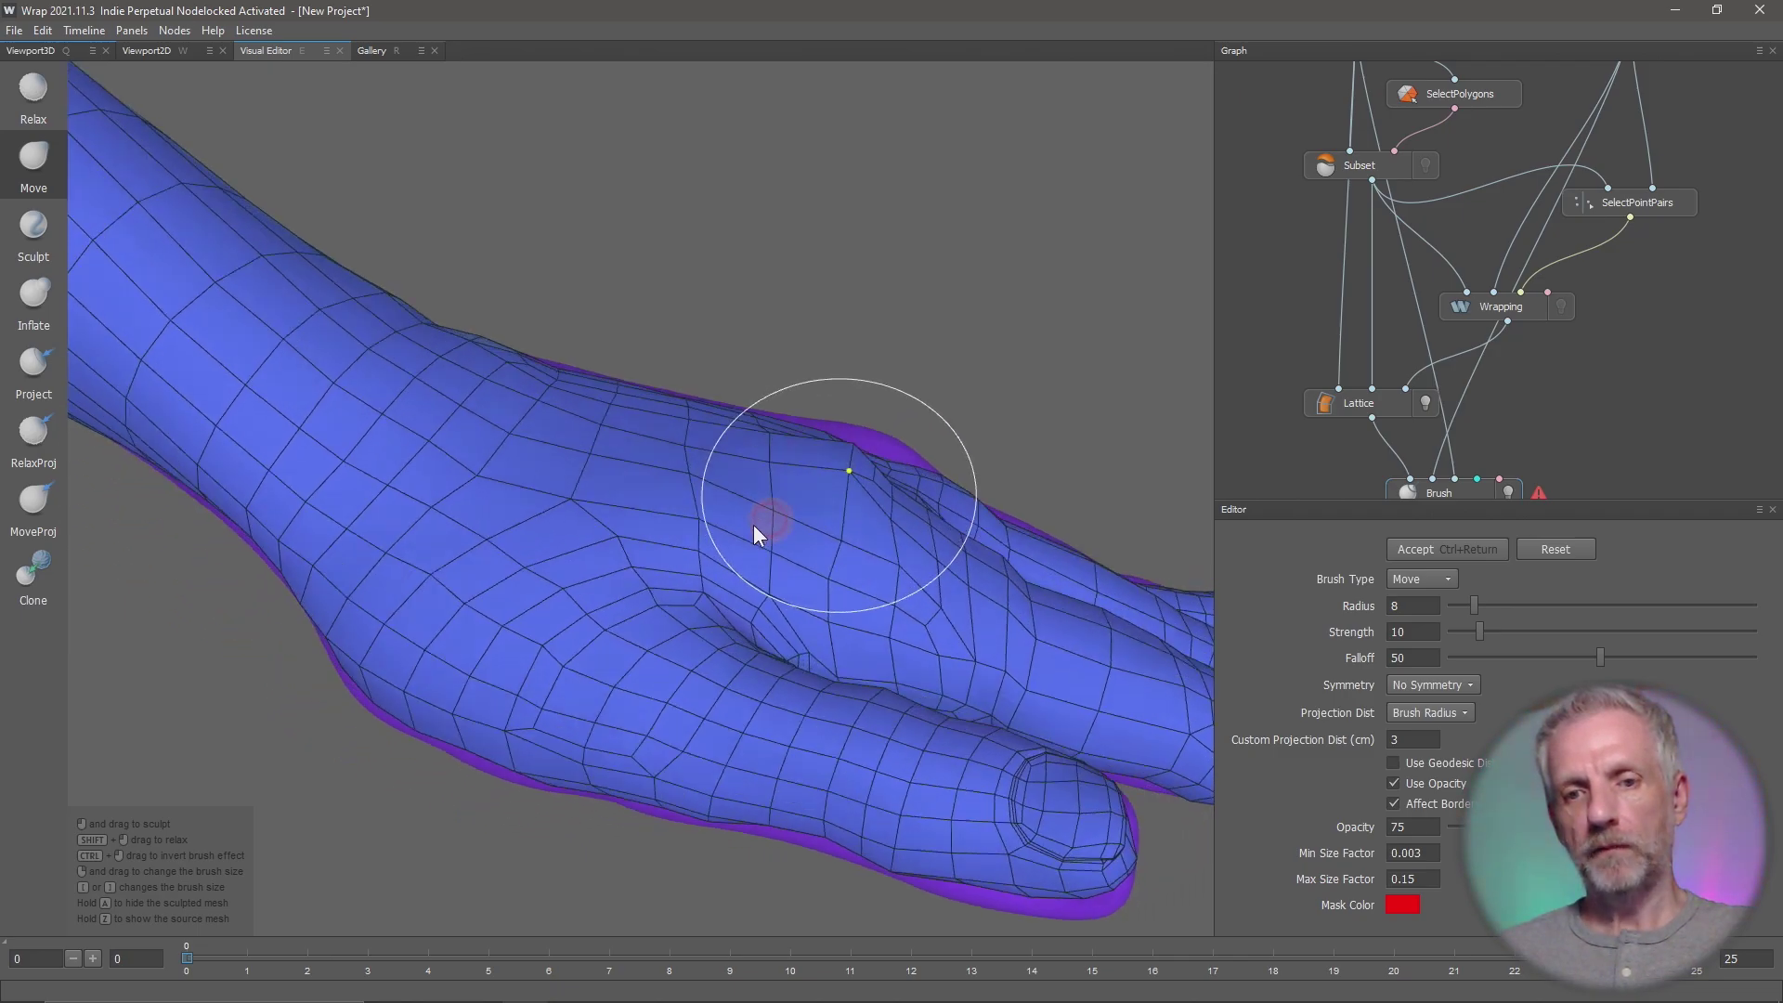
pyautogui.moveTo(754, 525); pyautogui.dragTo(786, 456, button='middle')
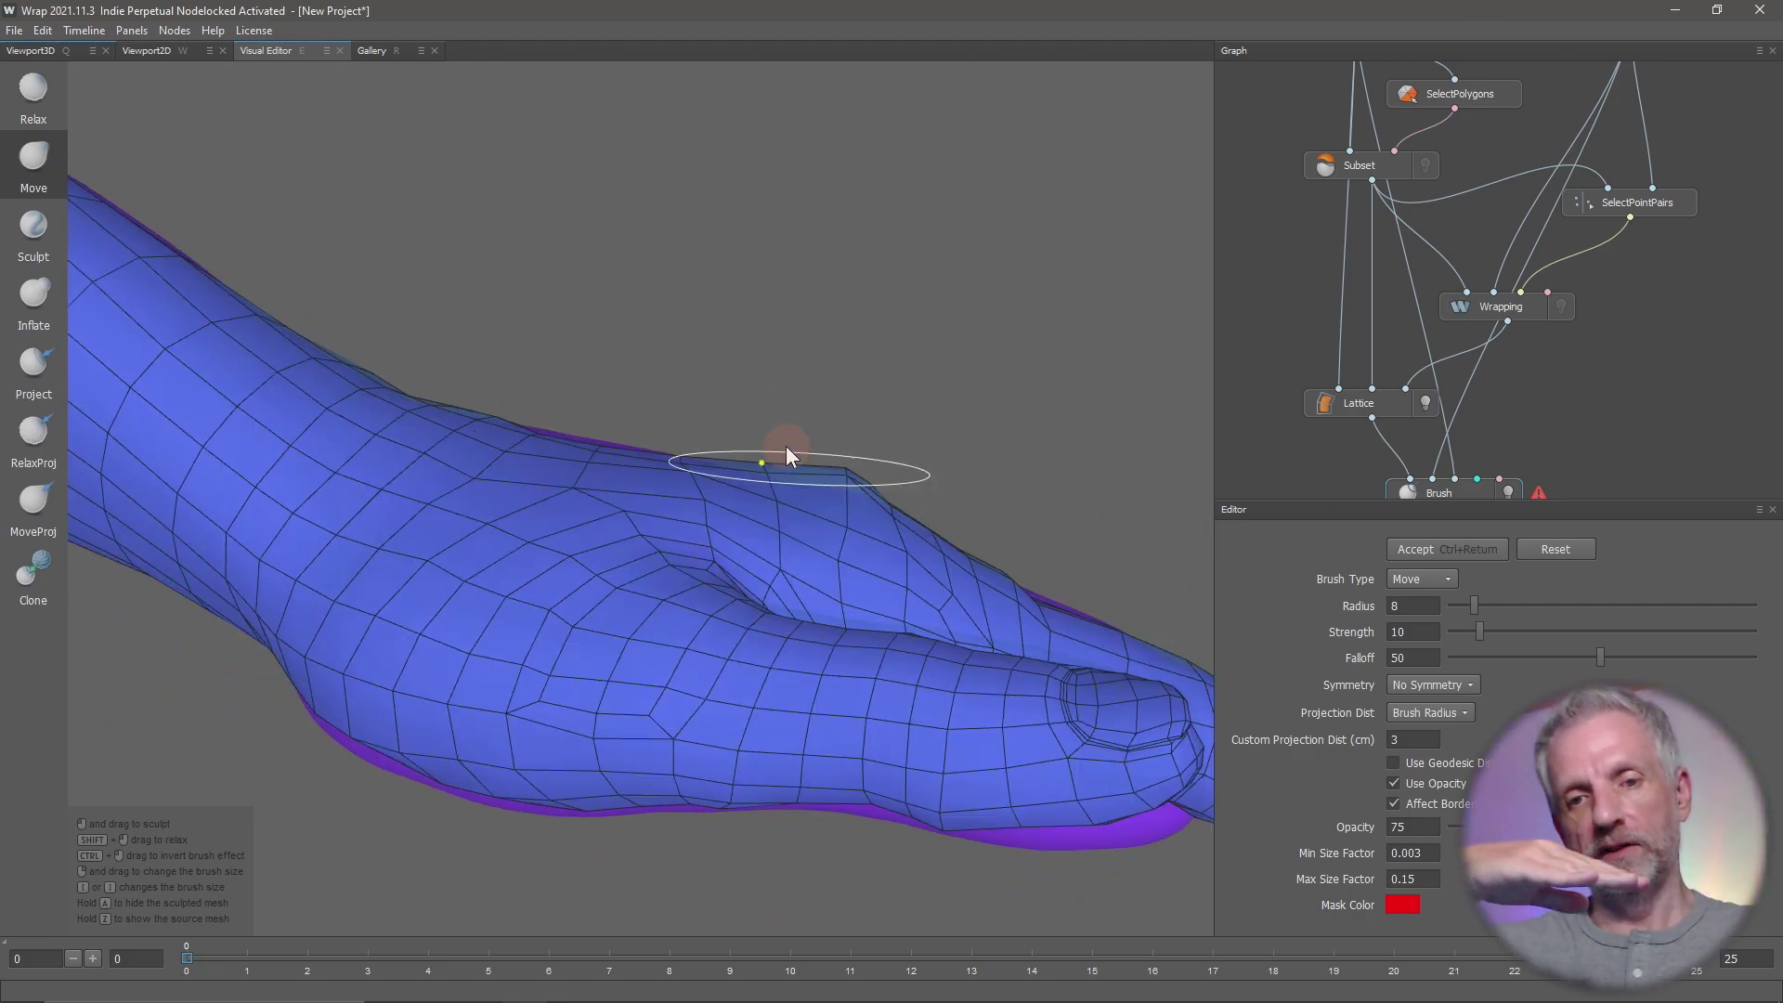
pyautogui.moveTo(786, 456)
pyautogui.mouseDown(button='middle')
pyautogui.moveTo(723, 550)
pyautogui.moveTo(775, 493)
pyautogui.moveTo(767, 542)
pyautogui.mouseUp(button='middle')
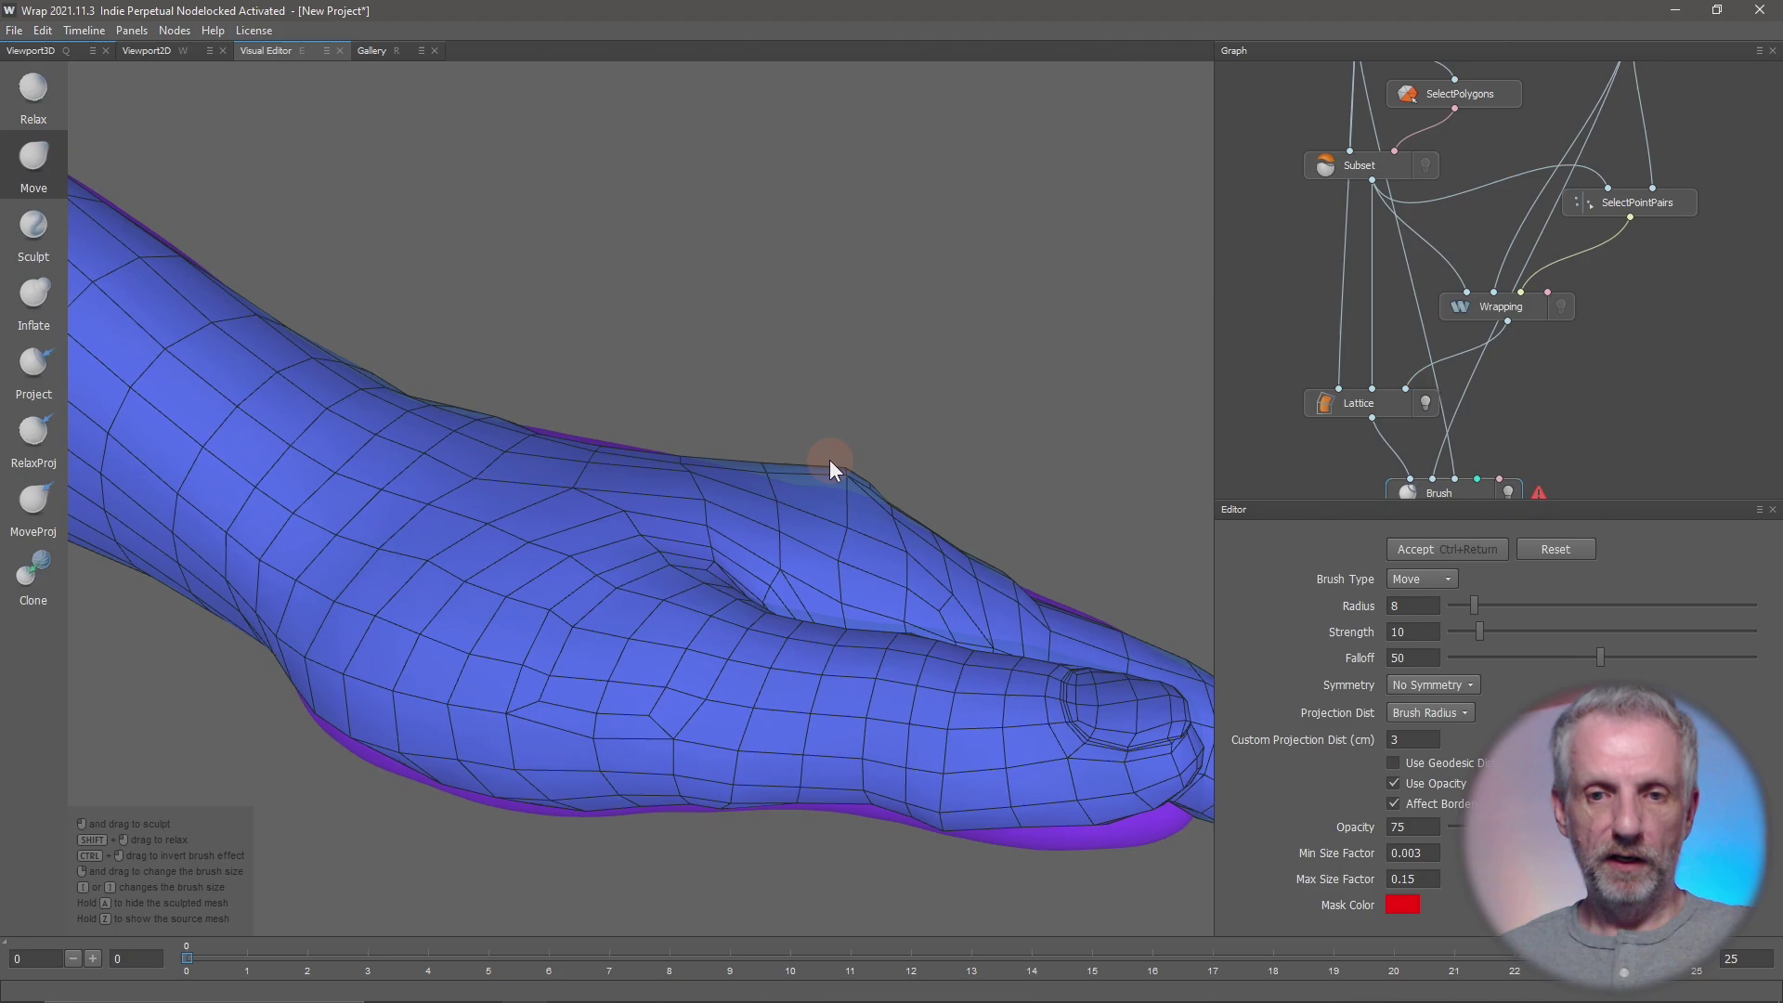
# - Undo the Move brush strokes around the knuckles
pyautogui.hotkey('ctrl', 'z')
pyautogui.hotkey('ctrl', 'z')
pyautogui.hotkey('ctrl', 'z')
pyautogui.hotkey('ctrl', 'z')
pyautogui.hotkey('ctrl', 'z')
pyautogui.hotkey('ctrl', 'z')
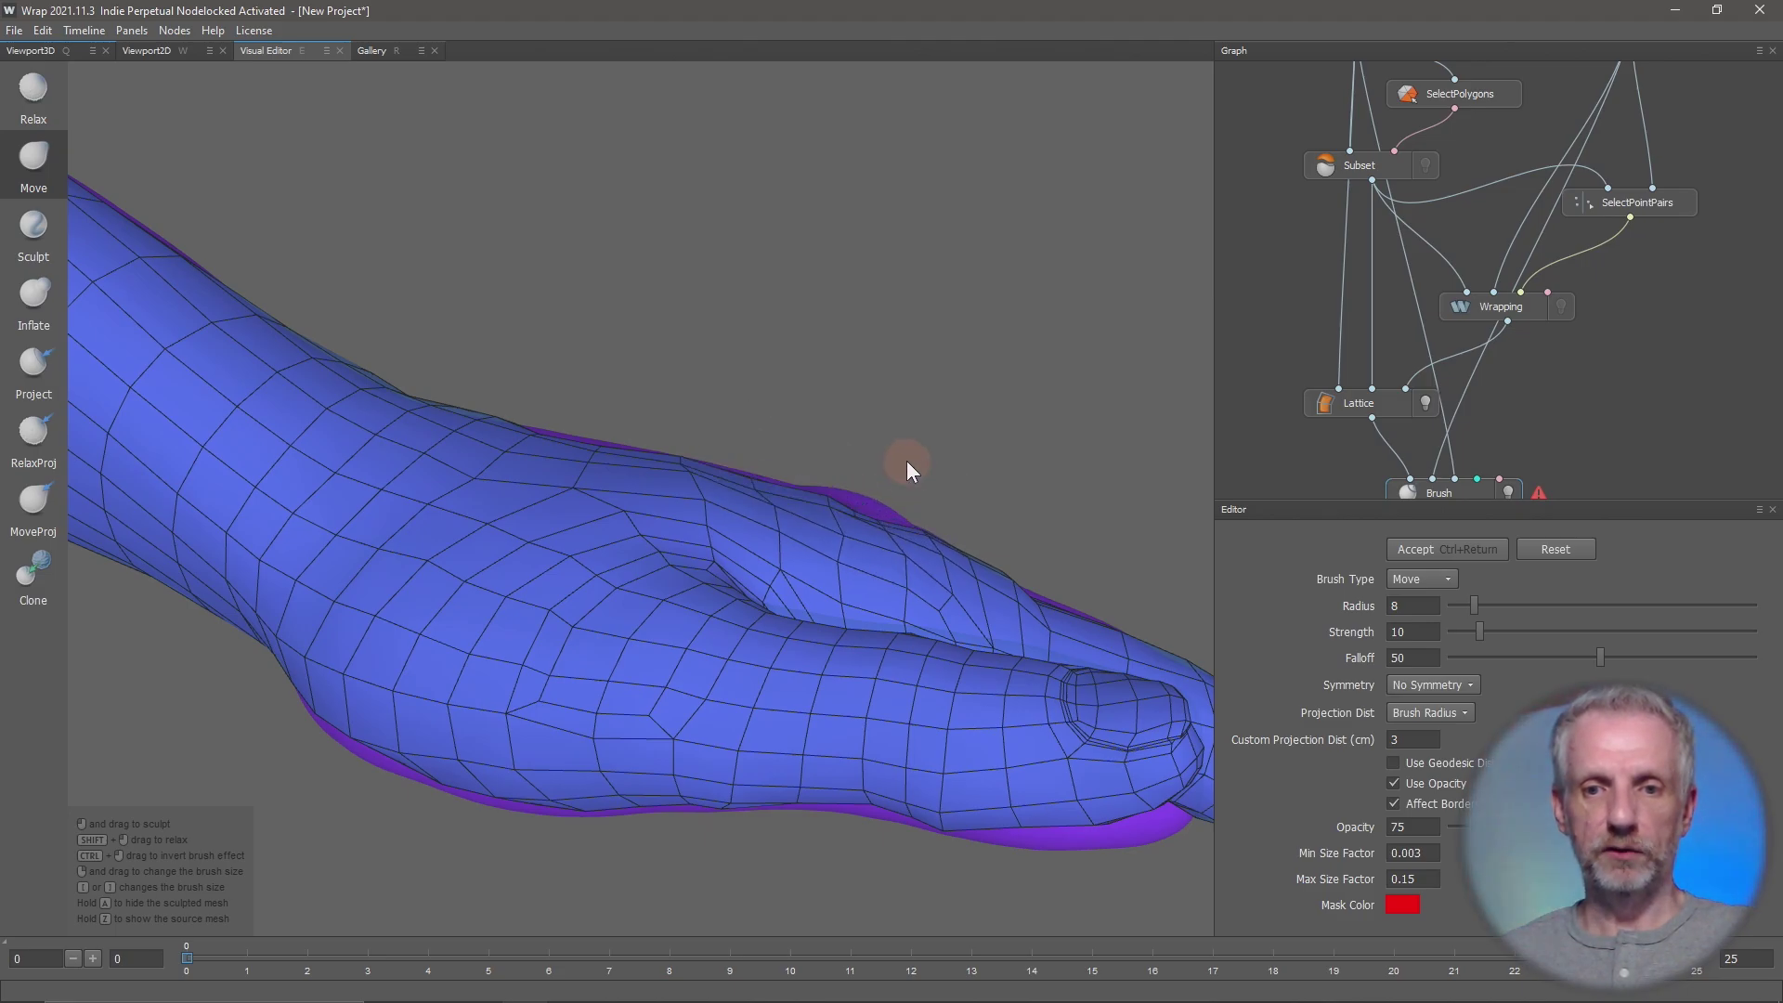
# - Try raising the forearm surface near the wrist with the Sculpt brush at radius 8 and strength 10, and undo the strokes
pyautogui.moveTo(897, 459)
pyautogui.mouseDown(button='middle')
pyautogui.moveTo(659, 520)
pyautogui.moveTo(606, 447)
pyautogui.moveTo(459, 470)
pyautogui.moveTo(551, 489)
pyautogui.moveTo(253, 290)
pyautogui.mouseUp(button='middle')
pyautogui.click(56, 233)
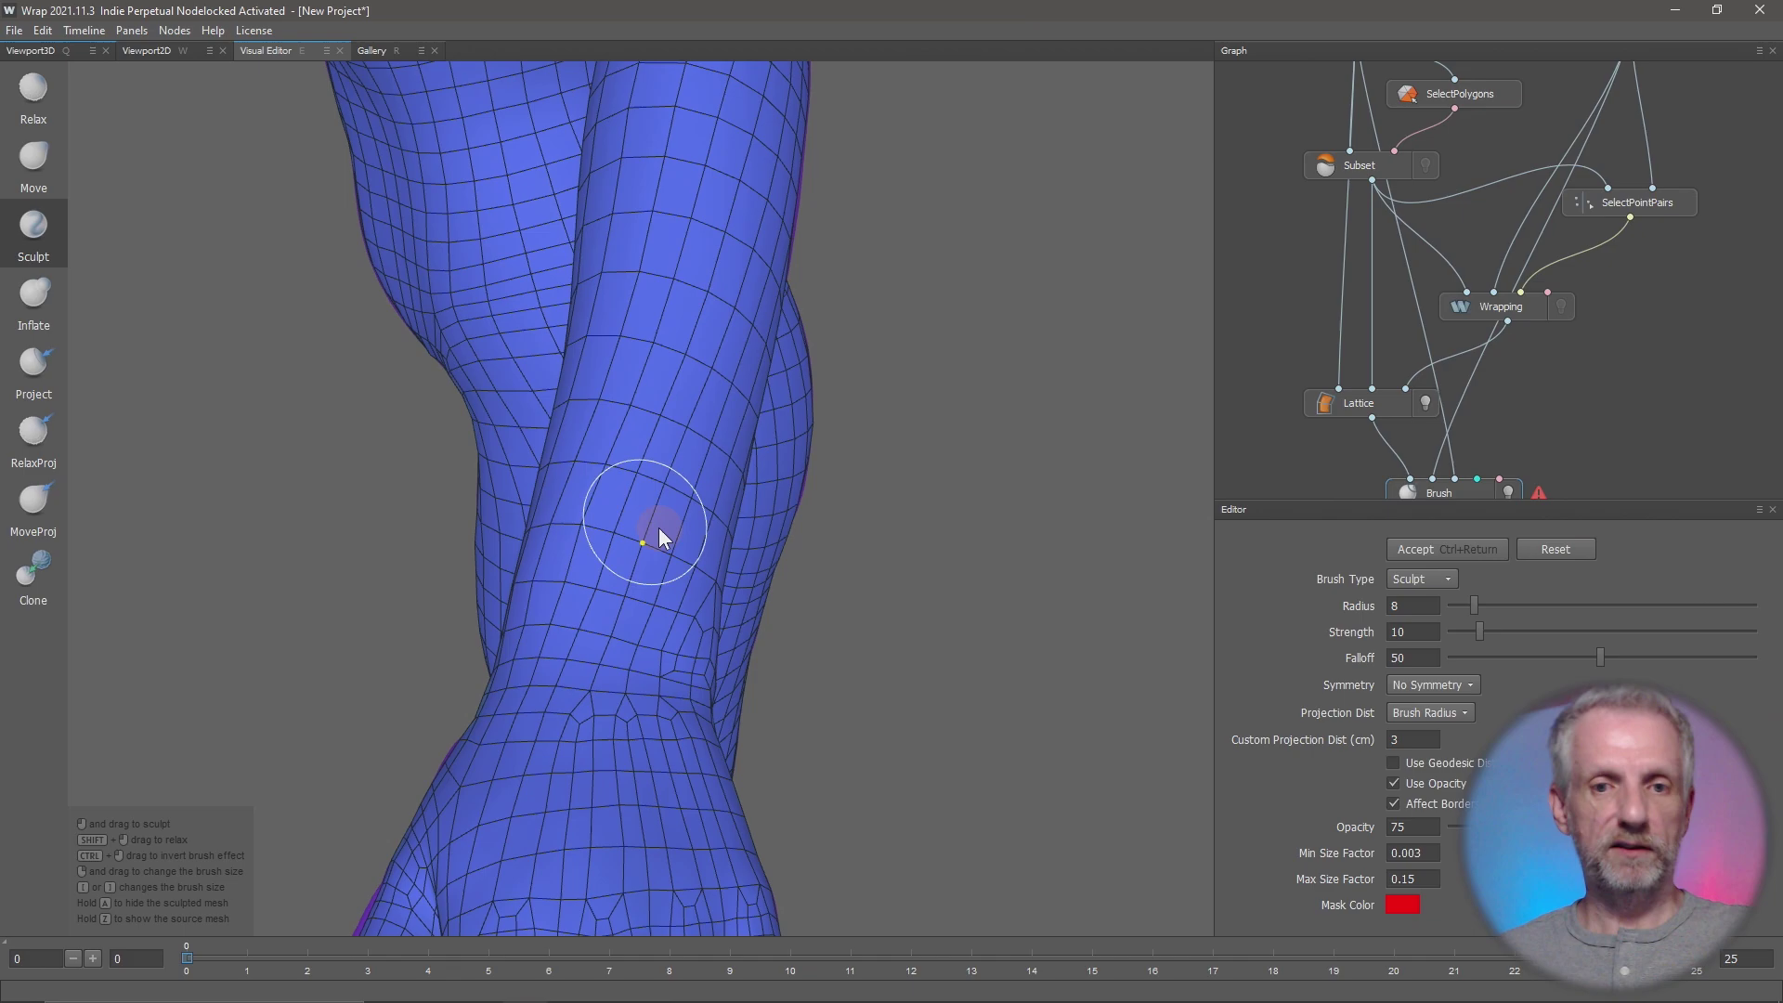
pyautogui.press('1')
pyautogui.press('2')
pyautogui.press('3')
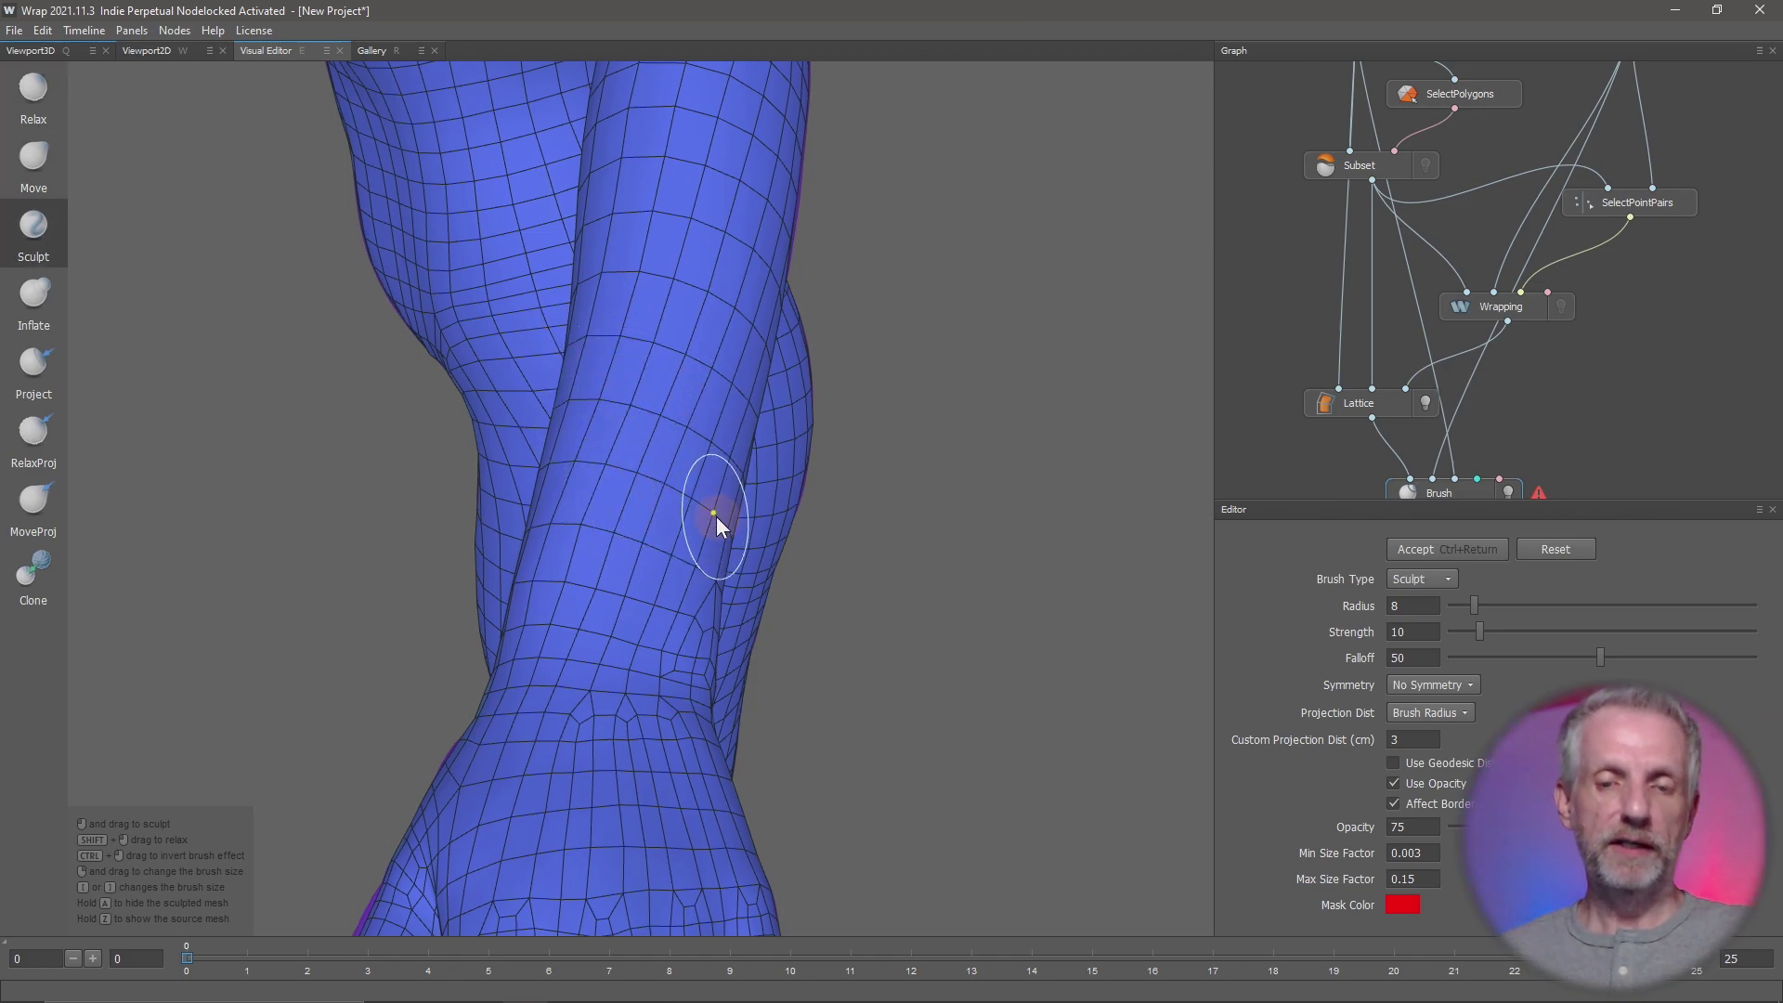
pyautogui.keyDown('alt'); pyautogui.moveTo(732, 517); pyautogui.dragTo(785, 522); pyautogui.keyUp('alt')
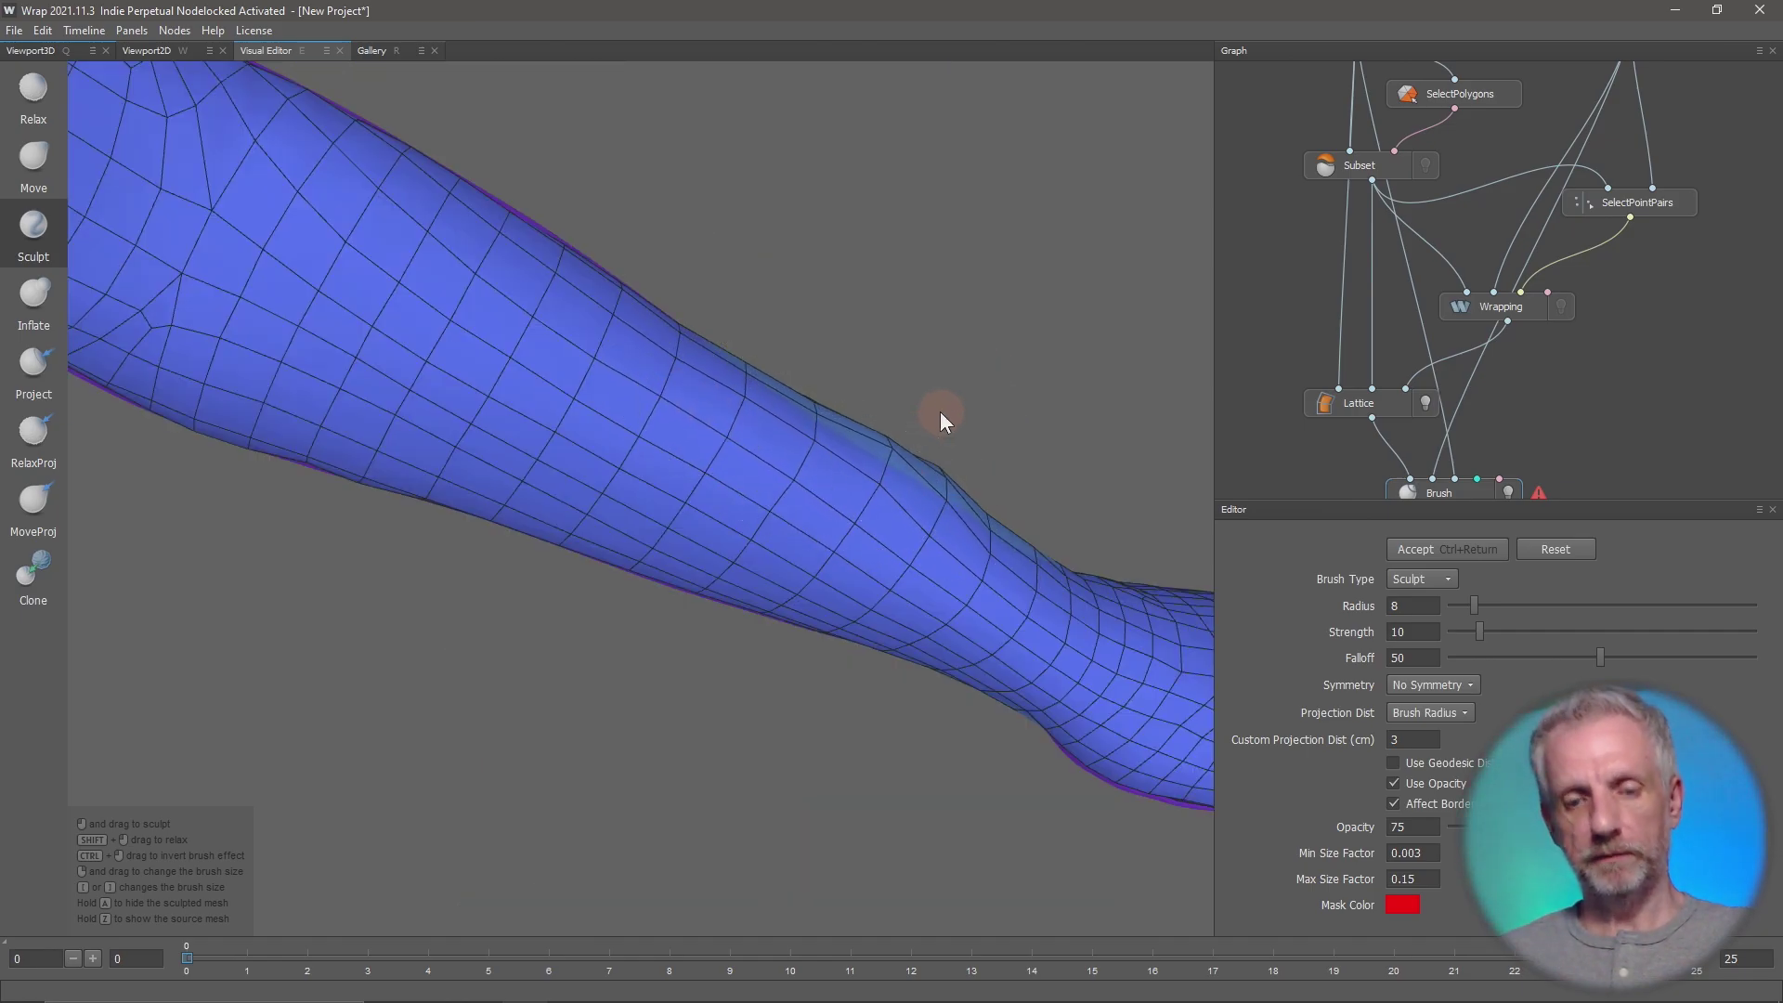
pyautogui.moveTo(940, 411)
pyautogui.keyDown('alt'); pyautogui.mouseDown()
pyautogui.moveTo(753, 482)
pyautogui.moveTo(699, 449)
pyautogui.moveTo(776, 365)
pyautogui.mouseUp(); pyautogui.keyUp('alt')
pyautogui.hotkey('ctrl', 'z')
pyautogui.hotkey('ctrl', 'z')
pyautogui.press('2')
# - Try swelling the forearm with the Inflate brush enlarged to radius 14, and undo the strokes
pyautogui.click(55, 294)
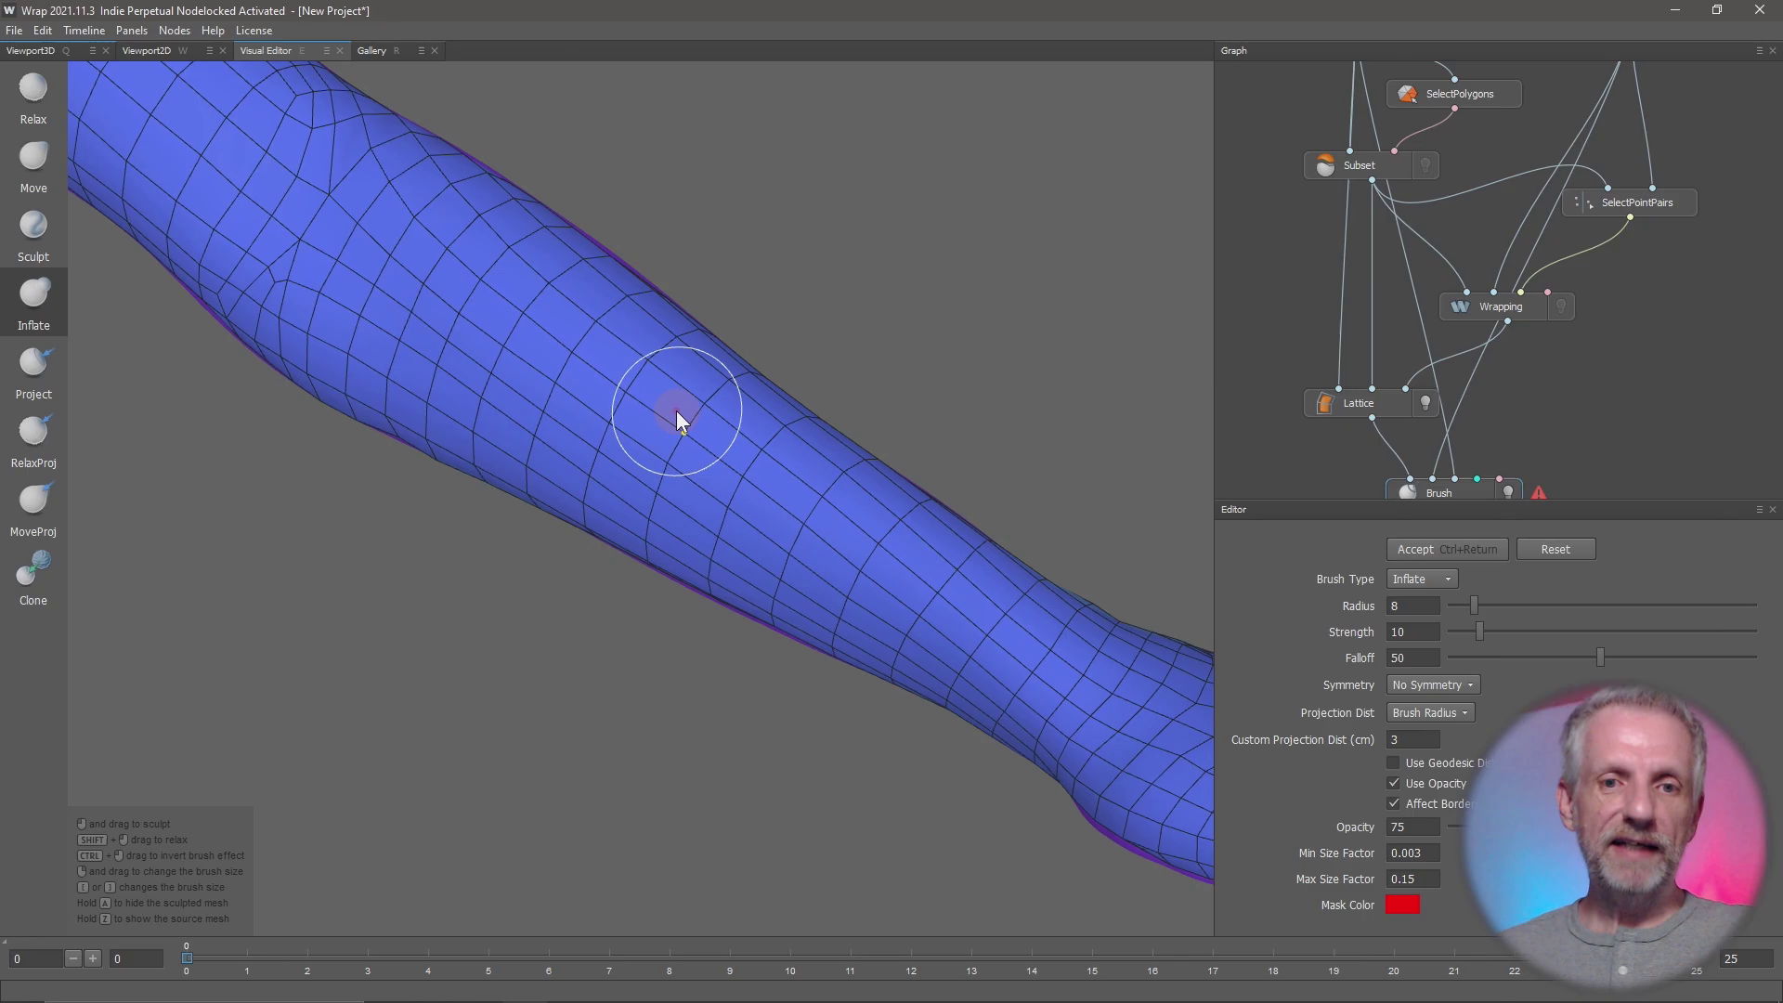
pyautogui.press(']')
pyautogui.press(']')
pyautogui.press(']')
pyautogui.moveTo(807, 472)
pyautogui.mouseDown()
pyautogui.moveTo(845, 453)
pyautogui.moveTo(779, 594)
pyautogui.moveTo(882, 475)
pyautogui.moveTo(718, 518)
pyautogui.moveTo(617, 465)
pyautogui.moveTo(920, 473)
pyautogui.mouseUp()
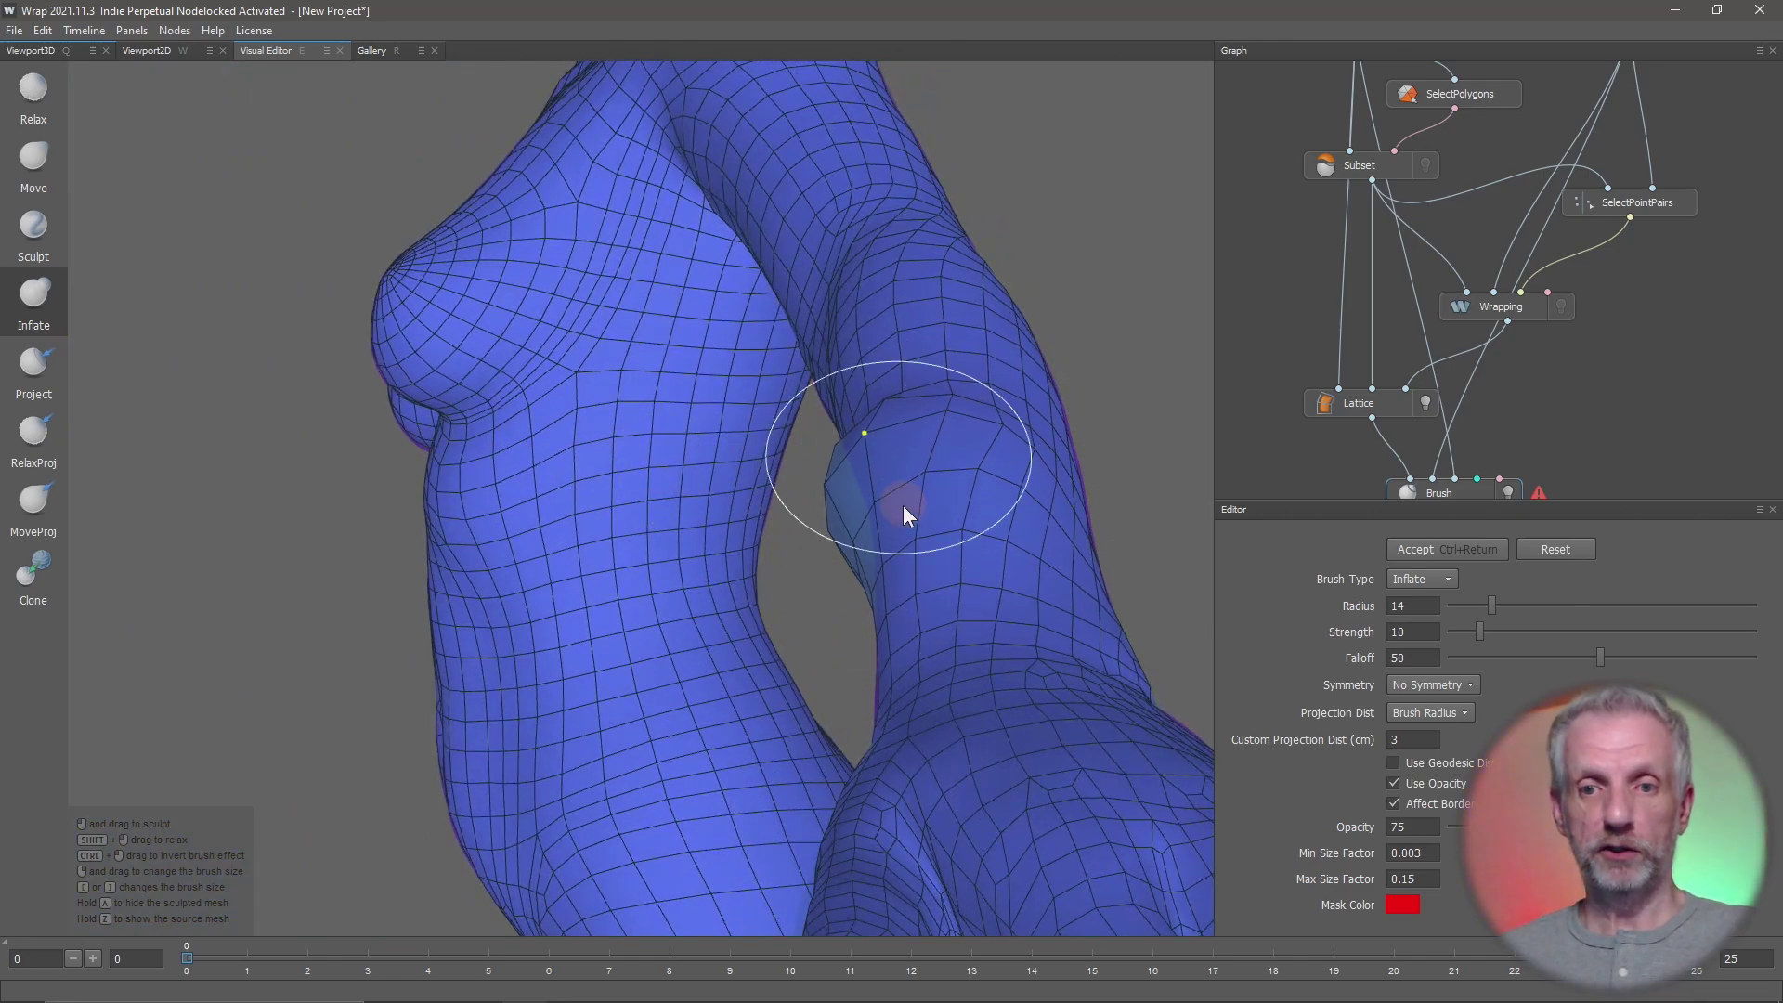
pyautogui.keyDown('alt'); pyautogui.moveTo(902, 506); pyautogui.dragTo(1183, 477); pyautogui.keyUp('alt')
pyautogui.hotkey('ctrl', 'z')
pyautogui.hotkey('ctrl', 'z')
pyautogui.hotkey('ctrl', 'z')
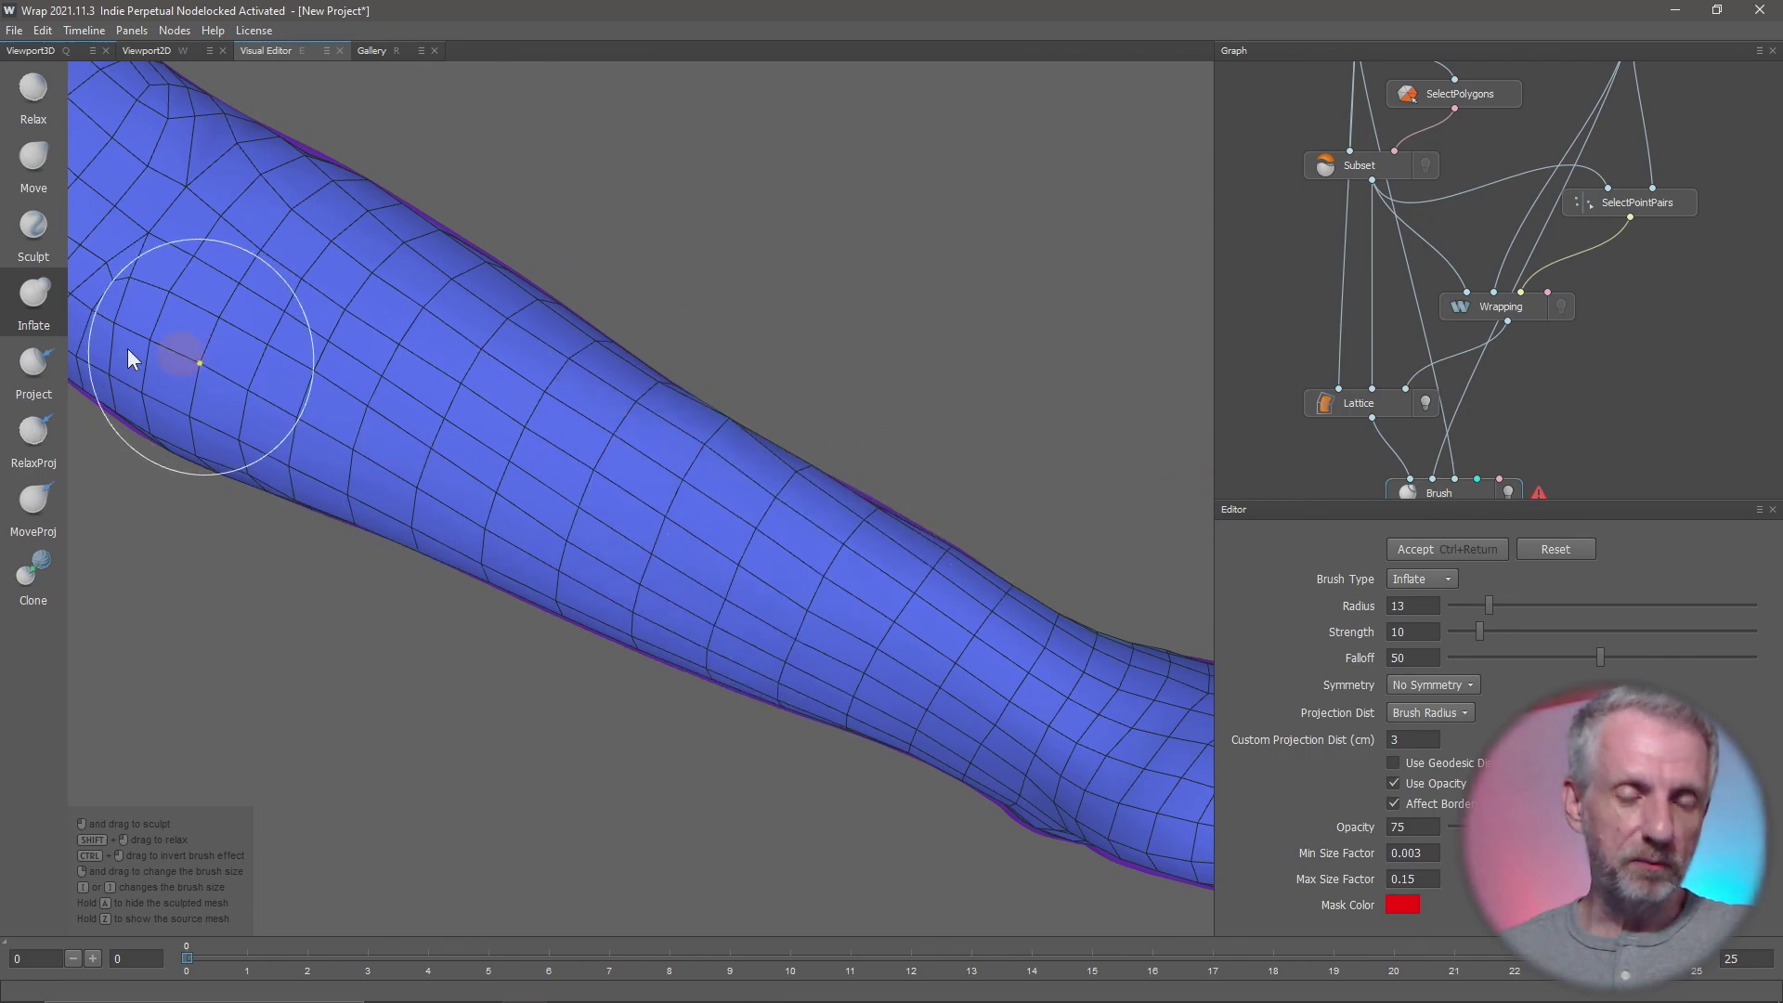
# - Switch the brush type to Clone over the forearm
pyautogui.click(38, 578)
pyautogui.scroll(2, 357, 598)
pyautogui.scroll(-3, 357, 598)
pyautogui.scroll(3, 358, 597)
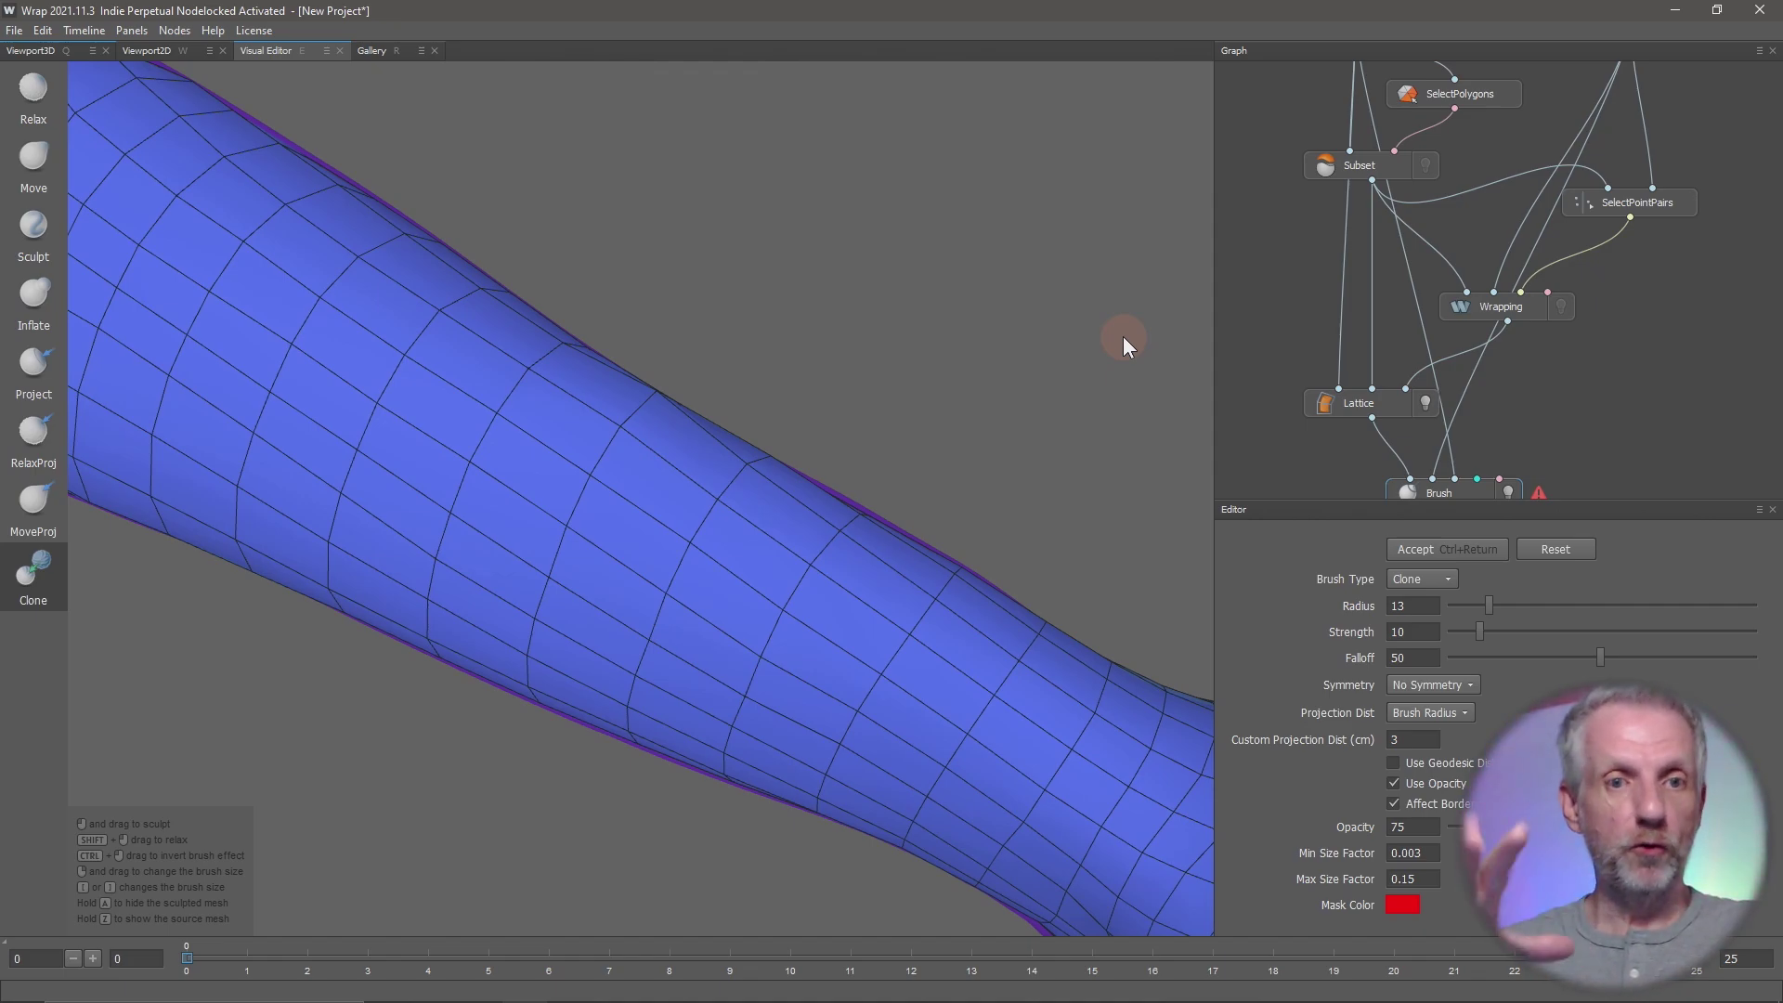
pyautogui.moveTo(781, 440)
pyautogui.keyDown('alt'); pyautogui.mouseDown()
pyautogui.moveTo(751, 457)
pyautogui.moveTo(858, 456)
pyautogui.mouseUp(); pyautogui.keyUp('alt')
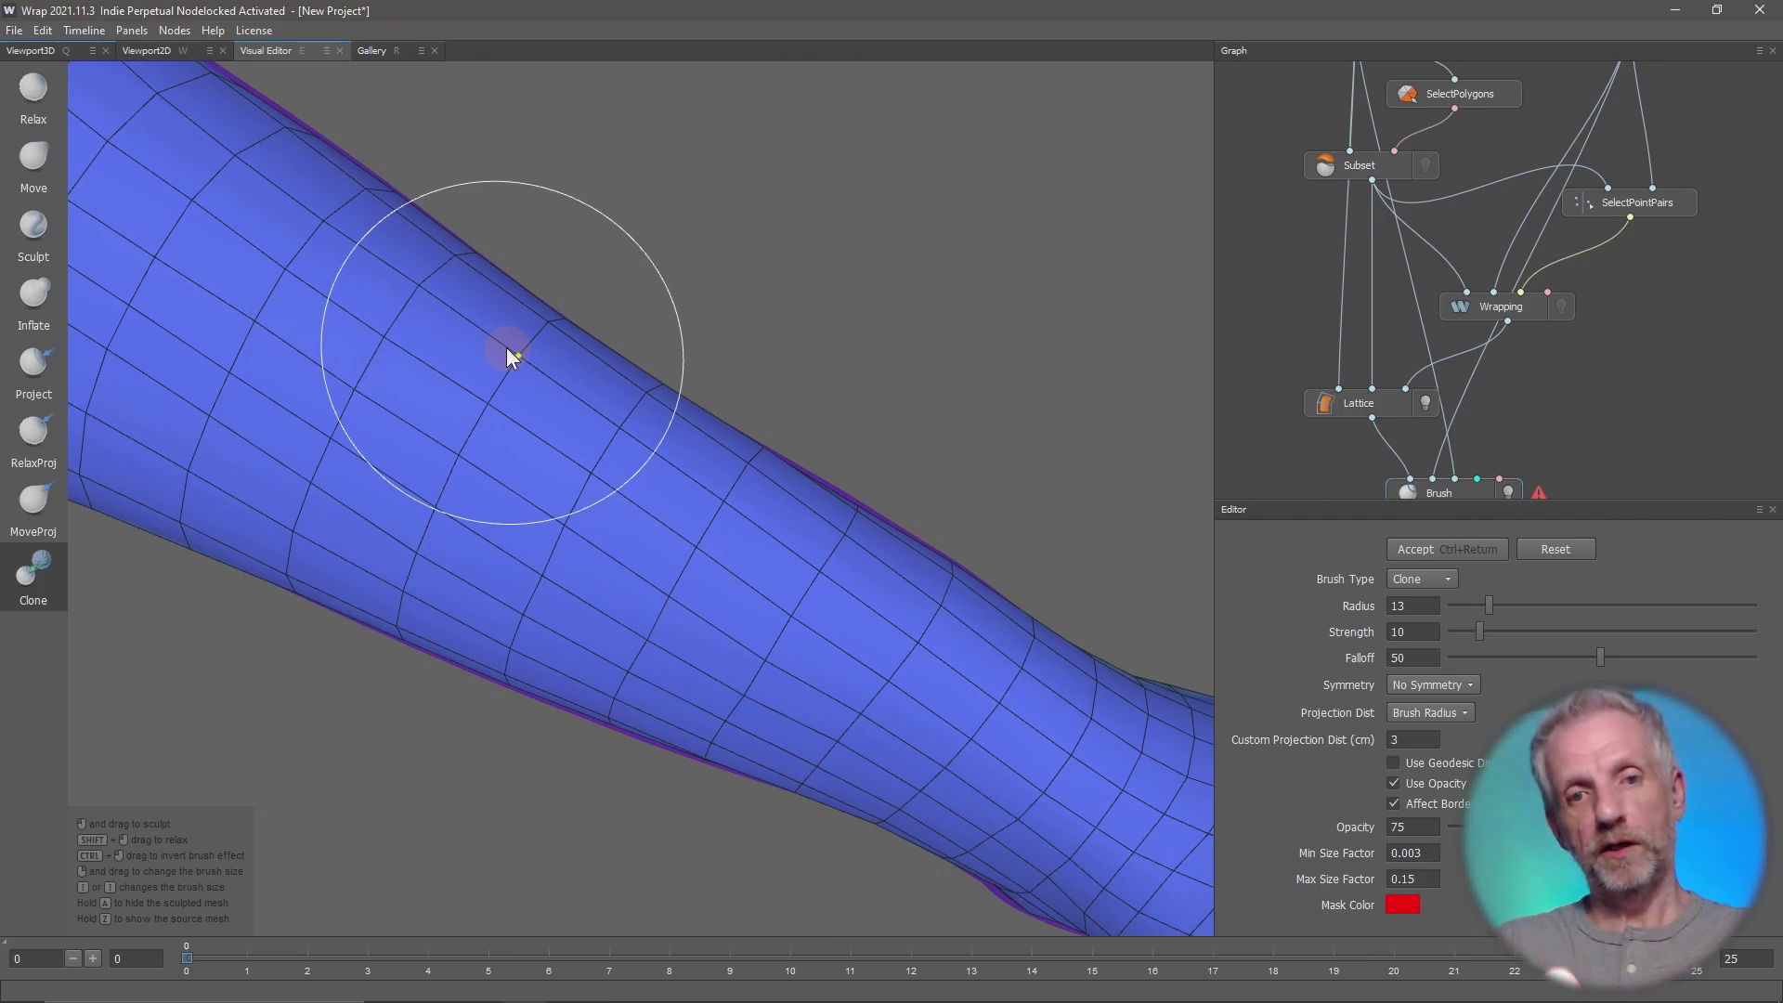
pyautogui.scroll(-5, 506, 347)
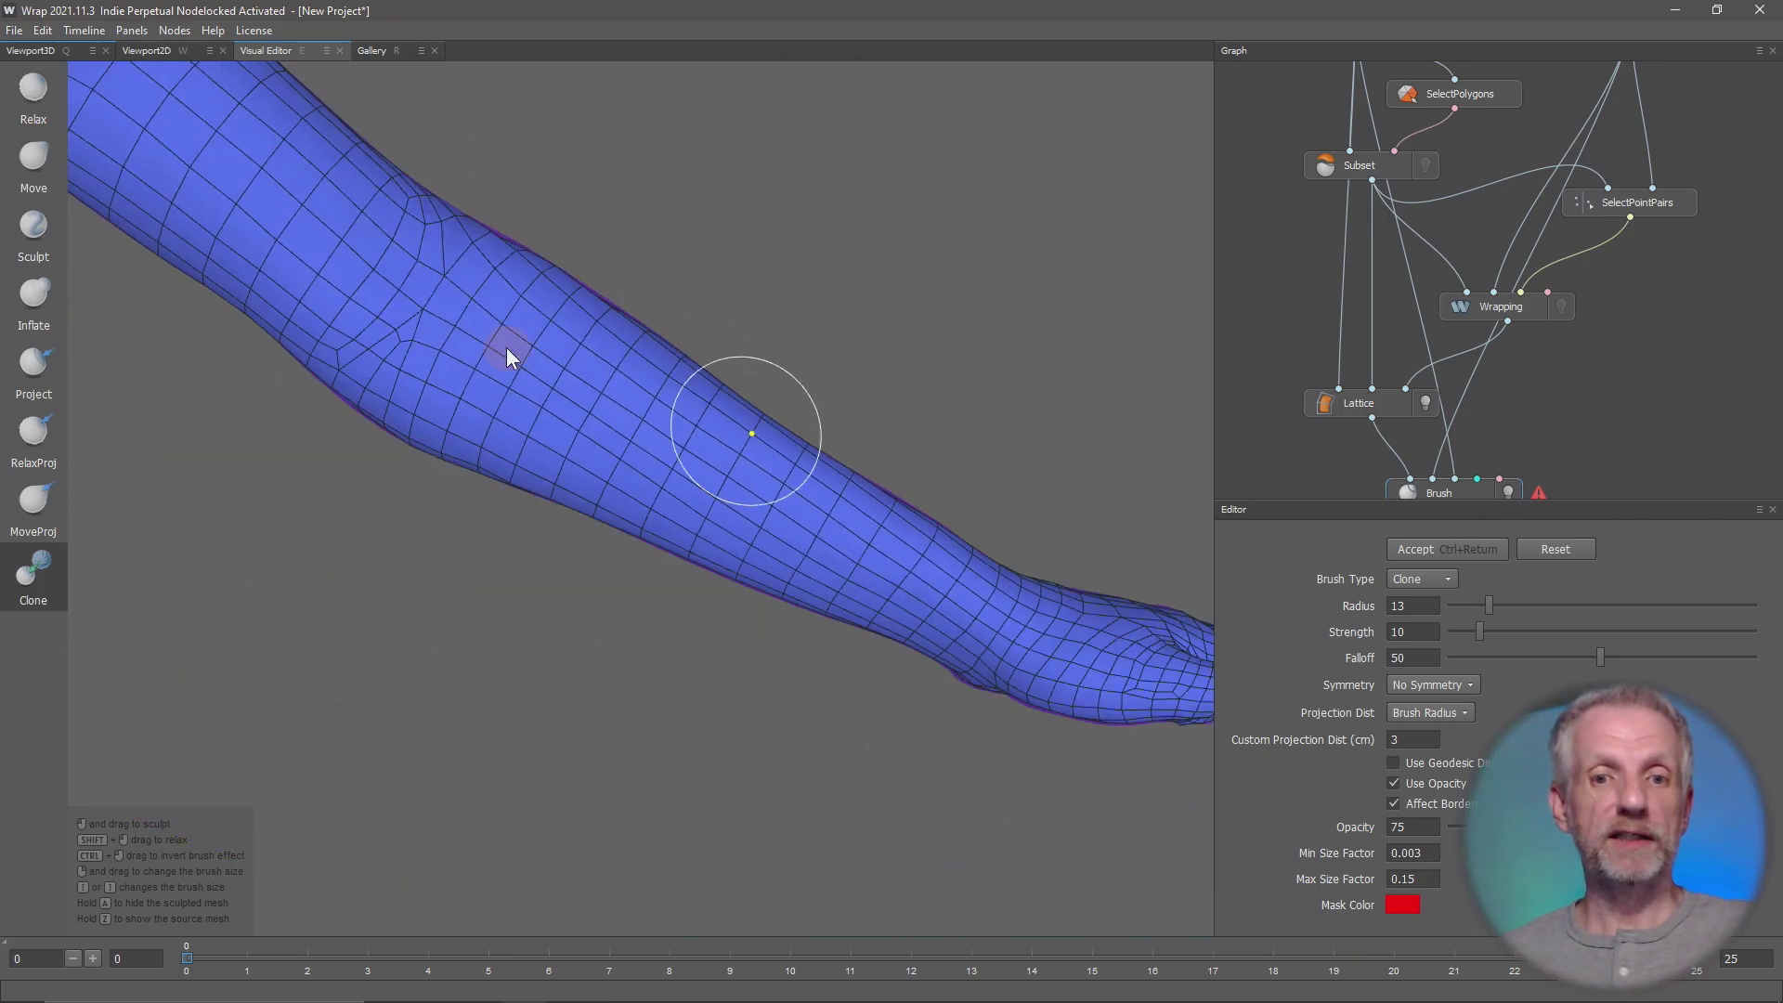
# - Examine the whole hand from above, checking the thumb and each fingertip against the purple scan surface
pyautogui.keyDown('alt'); pyautogui.moveTo(766, 506); pyautogui.dragTo(479, 546); pyautogui.keyUp('alt')
pyautogui.moveTo(479, 555); pyautogui.dragTo(547, 549, button='middle')
pyautogui.scroll(4, 547, 551)
pyautogui.moveTo(627, 615); pyautogui.dragTo(563, 331, button='middle')
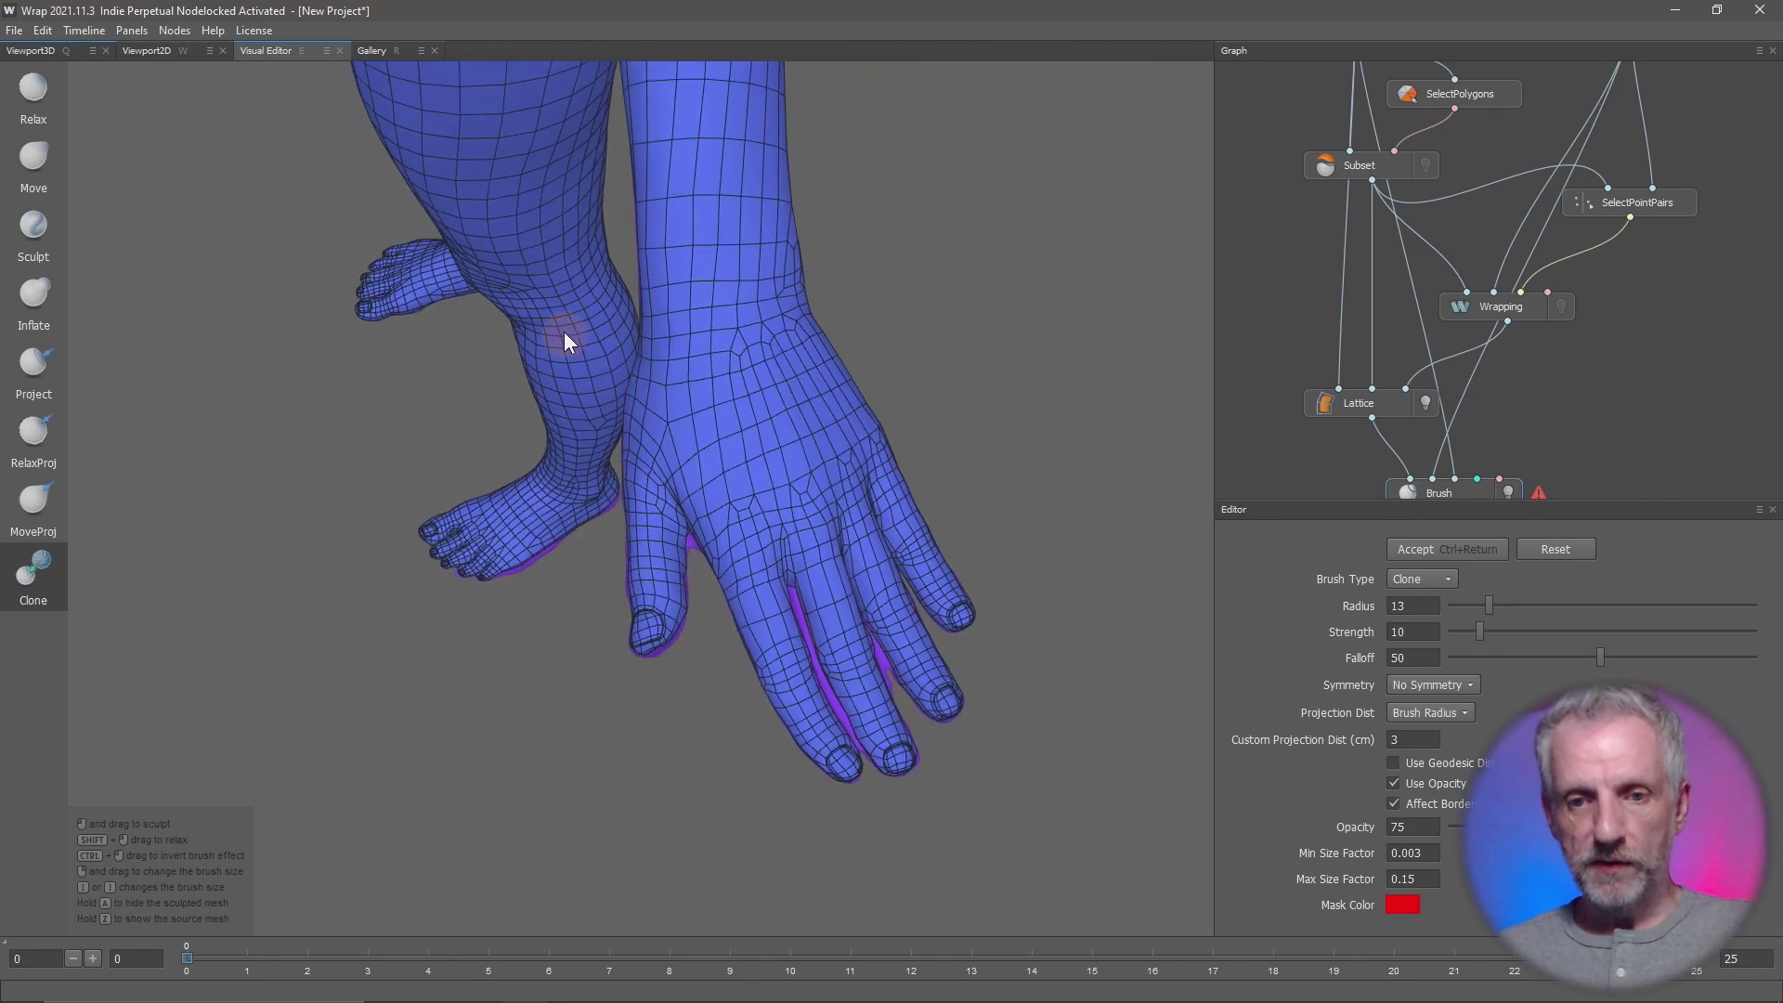
pyautogui.scroll(2, 682, 492)
pyautogui.moveTo(681, 491)
pyautogui.mouseDown(button='middle')
pyautogui.moveTo(650, 493)
pyautogui.moveTo(668, 232)
pyautogui.moveTo(720, 565)
pyautogui.mouseUp(button='middle')
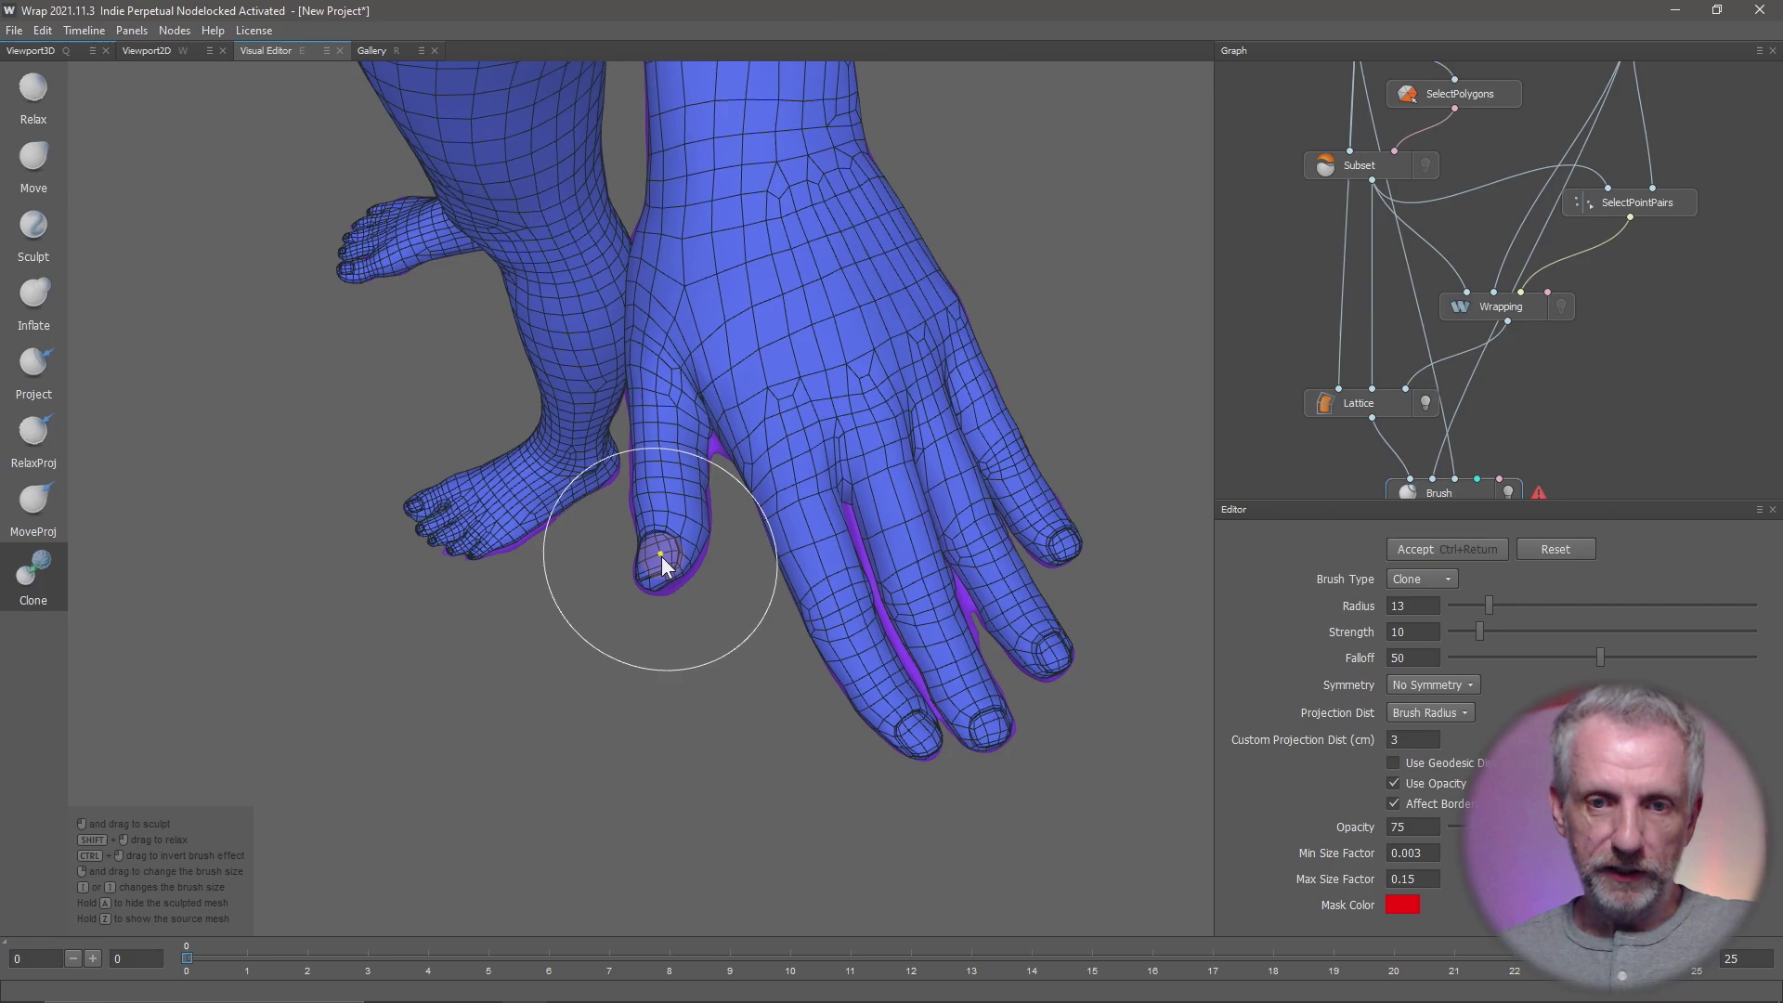
pyautogui.scroll(3, 670, 561)
pyautogui.scroll(-4, 673, 590)
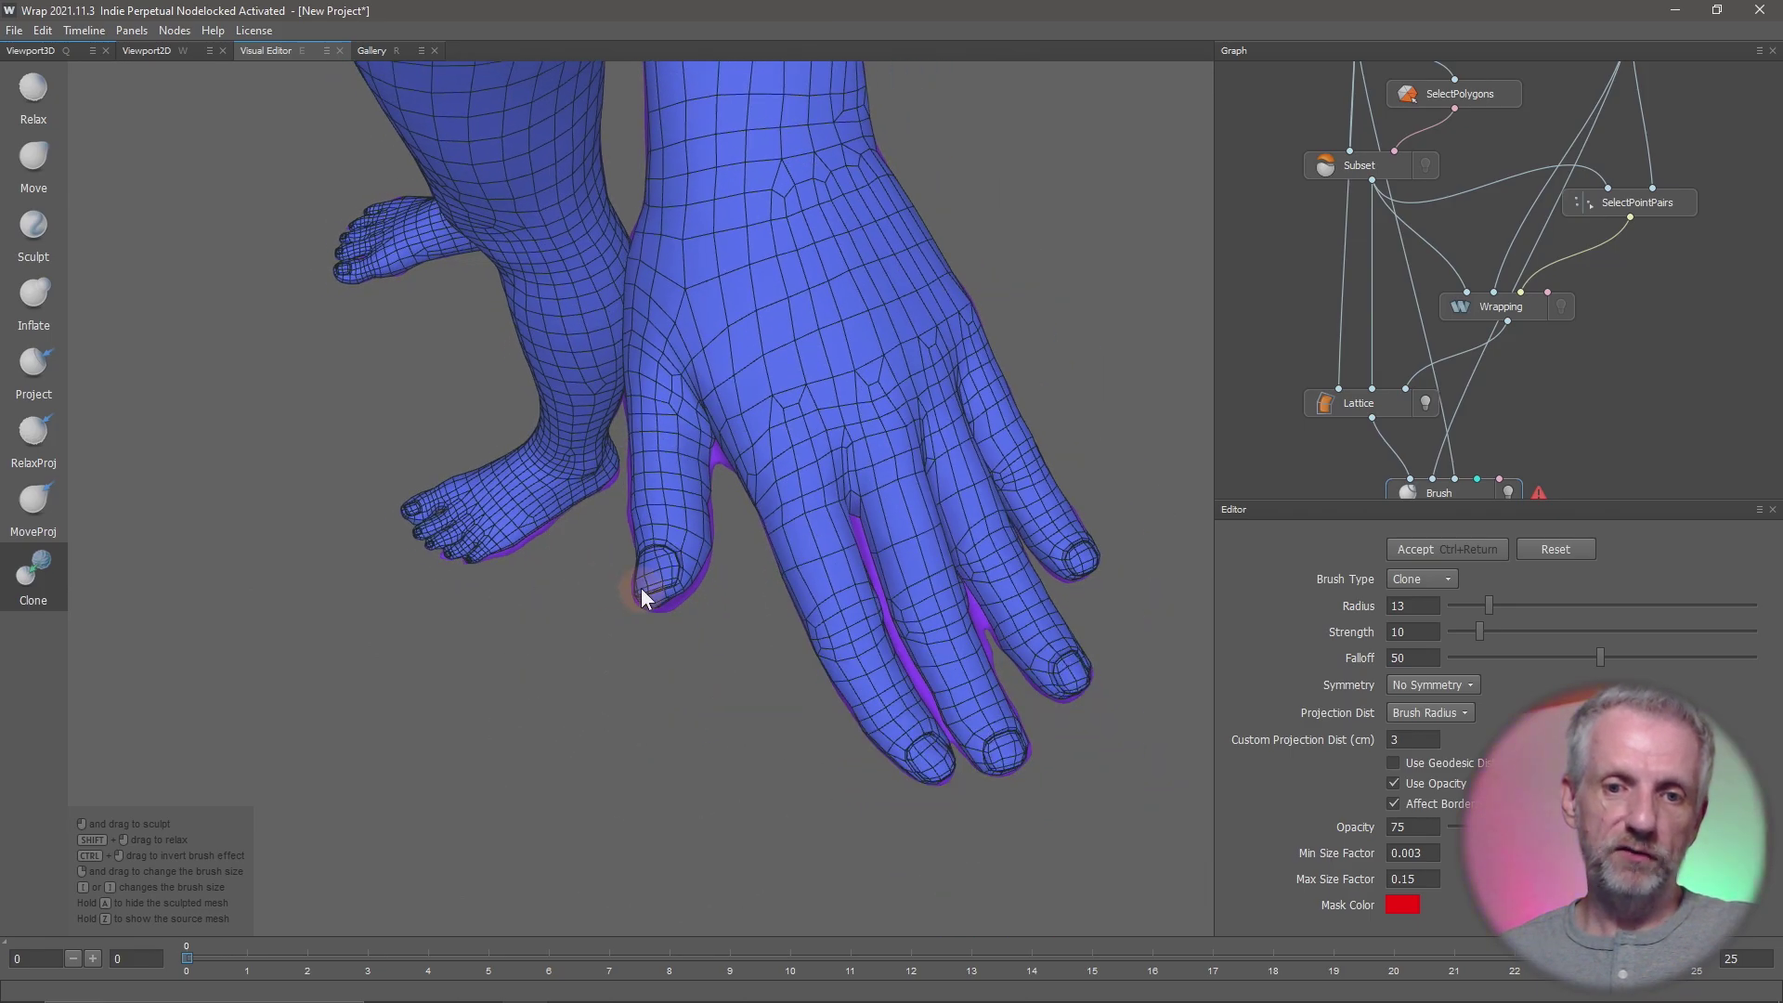
pyautogui.scroll(2, 663, 583)
pyautogui.moveTo(664, 583); pyautogui.dragTo(644, 577)
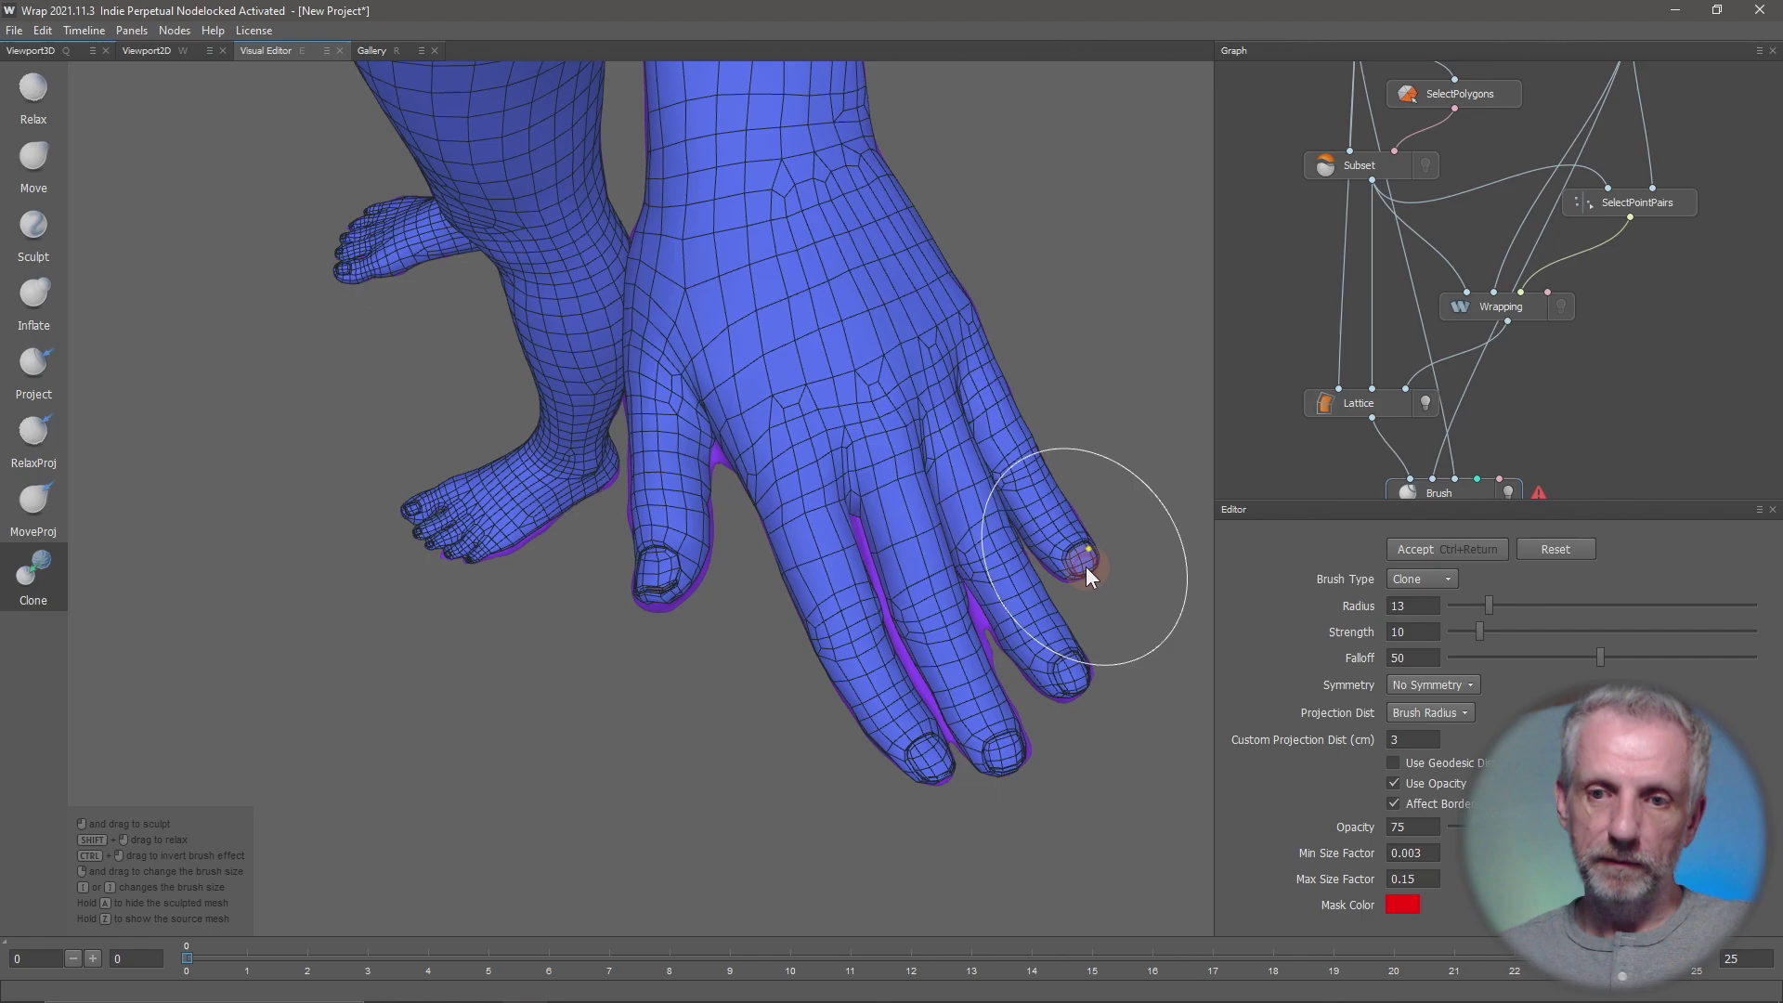
# - Inspect the head in profile, comparing the back of the skull and the nape with the purple scan surface
pyautogui.moveTo(835, 453)
pyautogui.keyDown('alt'); pyautogui.mouseDown()
pyautogui.moveTo(988, 386)
pyautogui.moveTo(1066, 471)
pyautogui.moveTo(891, 386)
pyautogui.moveTo(1024, 628)
pyautogui.mouseUp(); pyautogui.keyUp('alt')
pyautogui.keyDown('alt'); pyautogui.moveTo(1098, 479); pyautogui.dragTo(732, 511); pyautogui.keyUp('alt')
pyautogui.scroll(3, 732, 511)
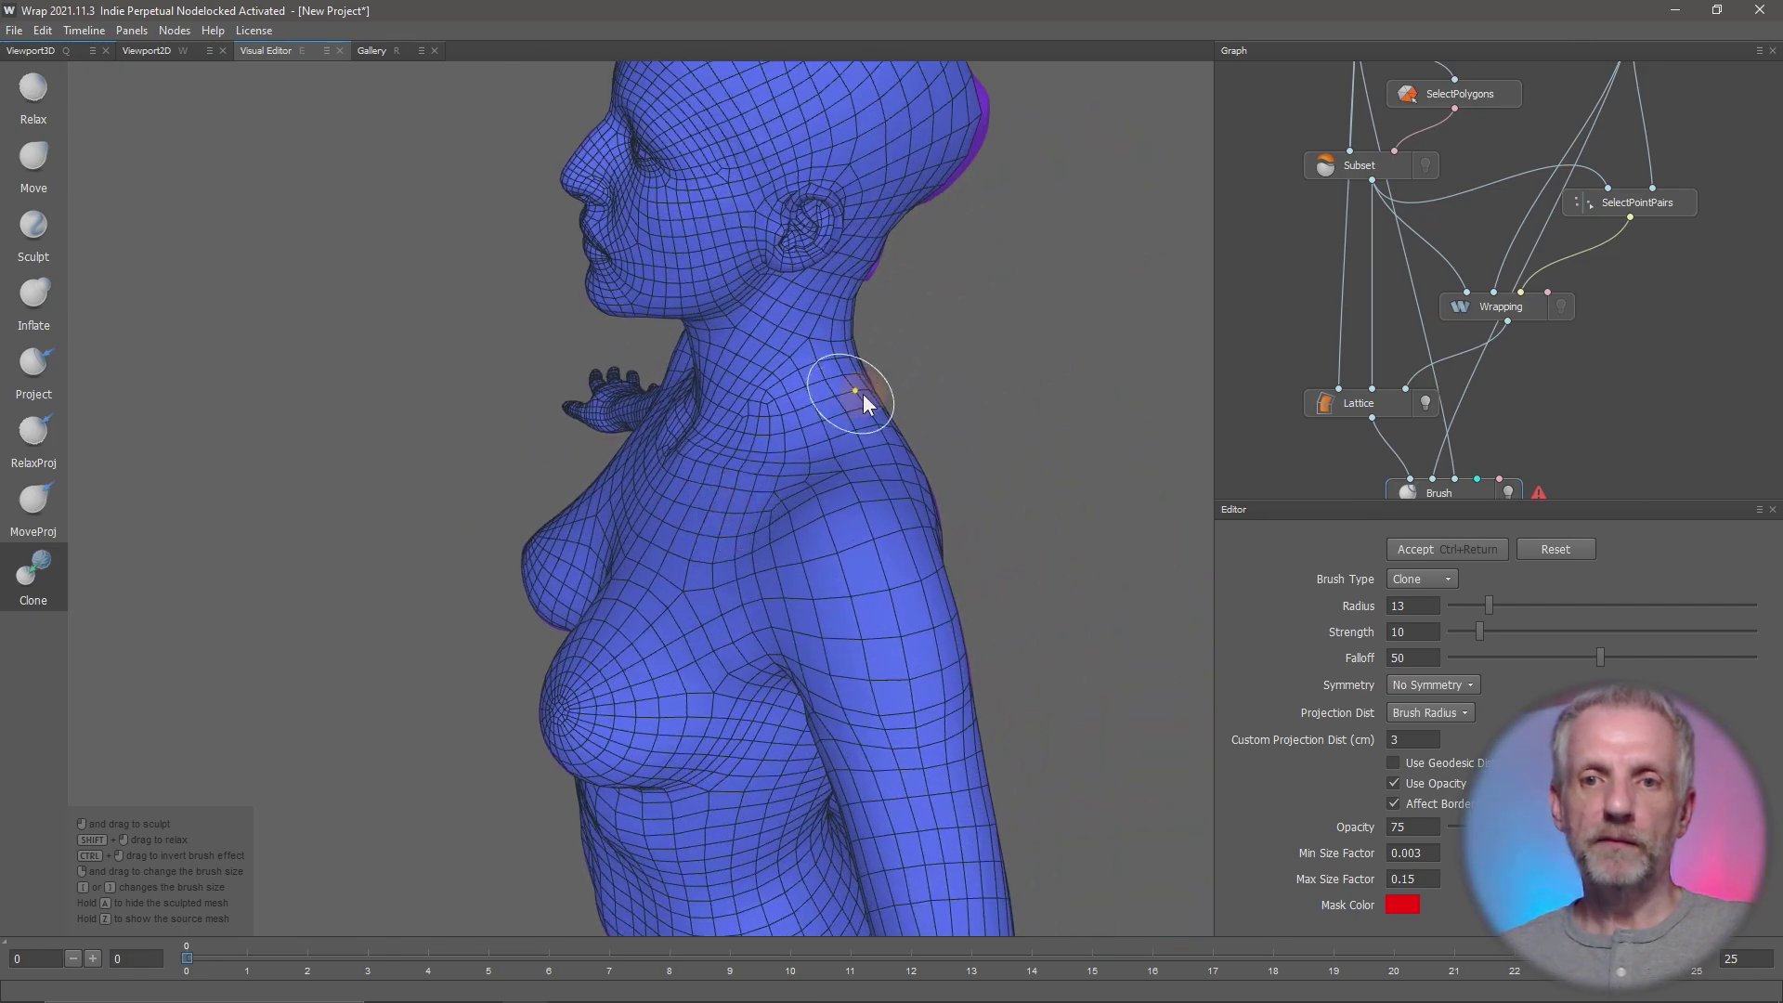
pyautogui.keyDown('alt'); pyautogui.moveTo(862, 393); pyautogui.dragTo(847, 590); pyautogui.keyUp('alt')
pyautogui.scroll(2, 873, 485)
pyautogui.keyDown('alt'); pyautogui.moveTo(862, 487); pyautogui.dragTo(892, 422); pyautogui.keyUp('alt')
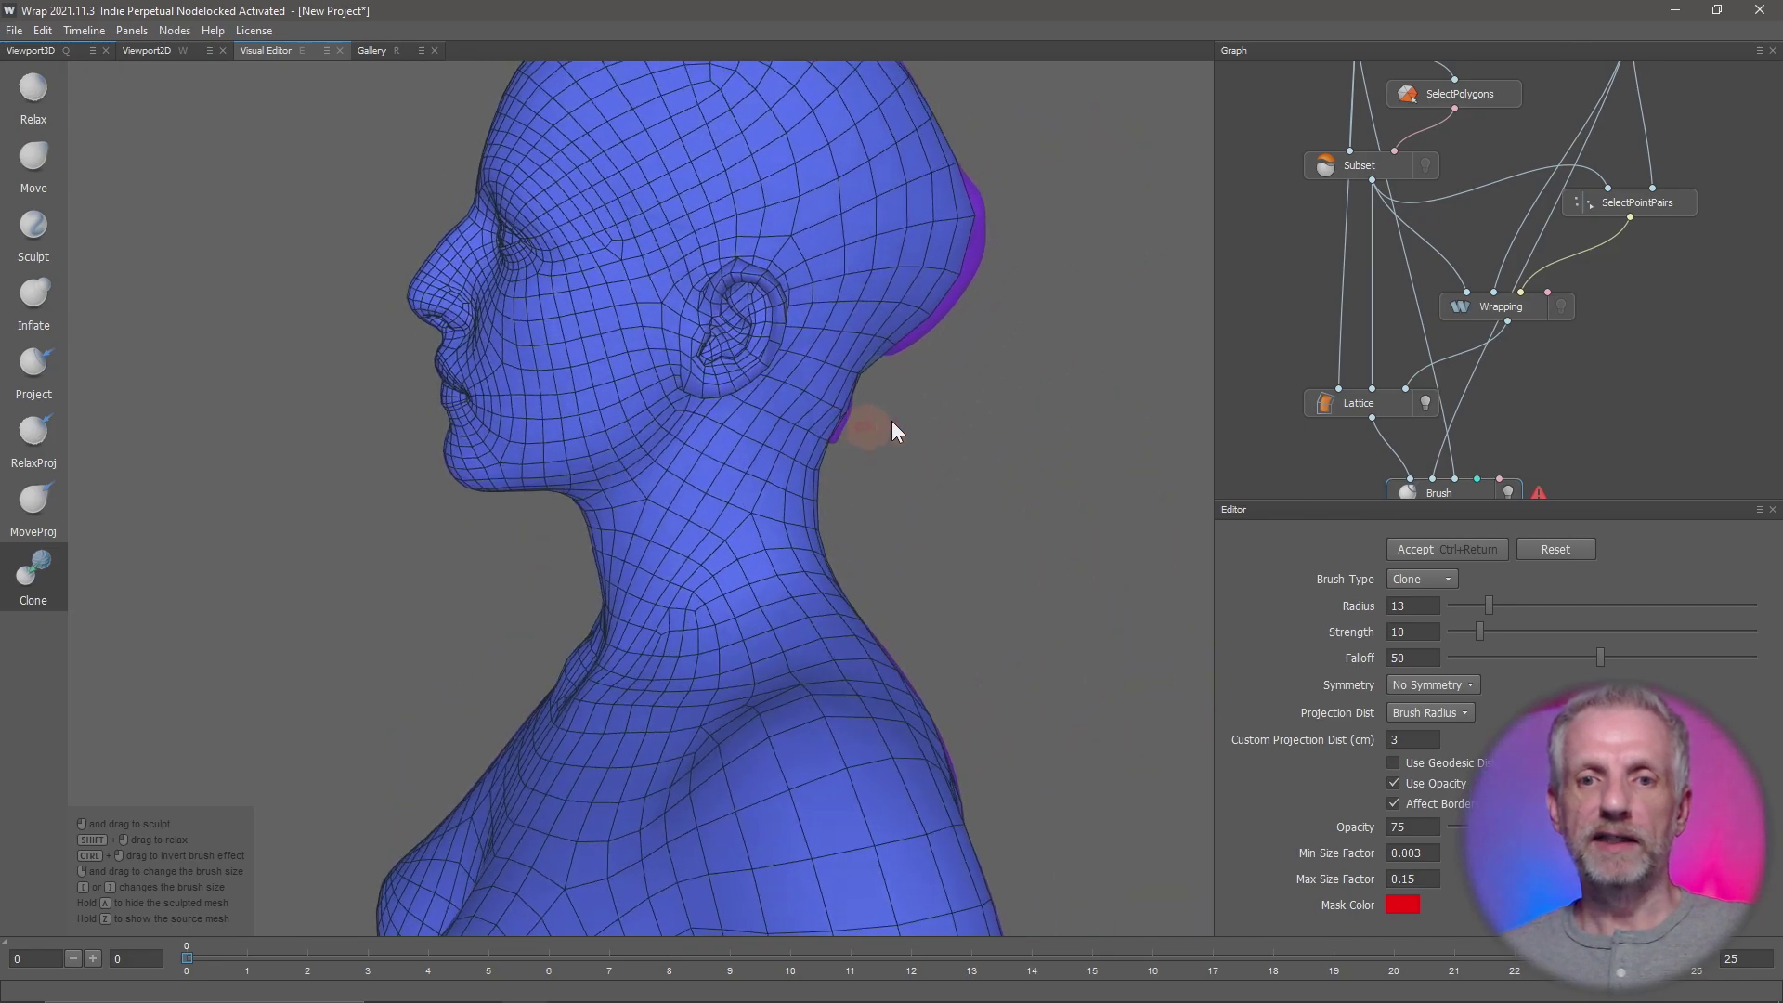
pyautogui.scroll(3, 892, 422)
pyautogui.keyDown('alt'); pyautogui.moveTo(891, 422); pyautogui.dragTo(908, 605, button='middle'); pyautogui.keyUp('alt')
pyautogui.scroll(1, 921, 659)
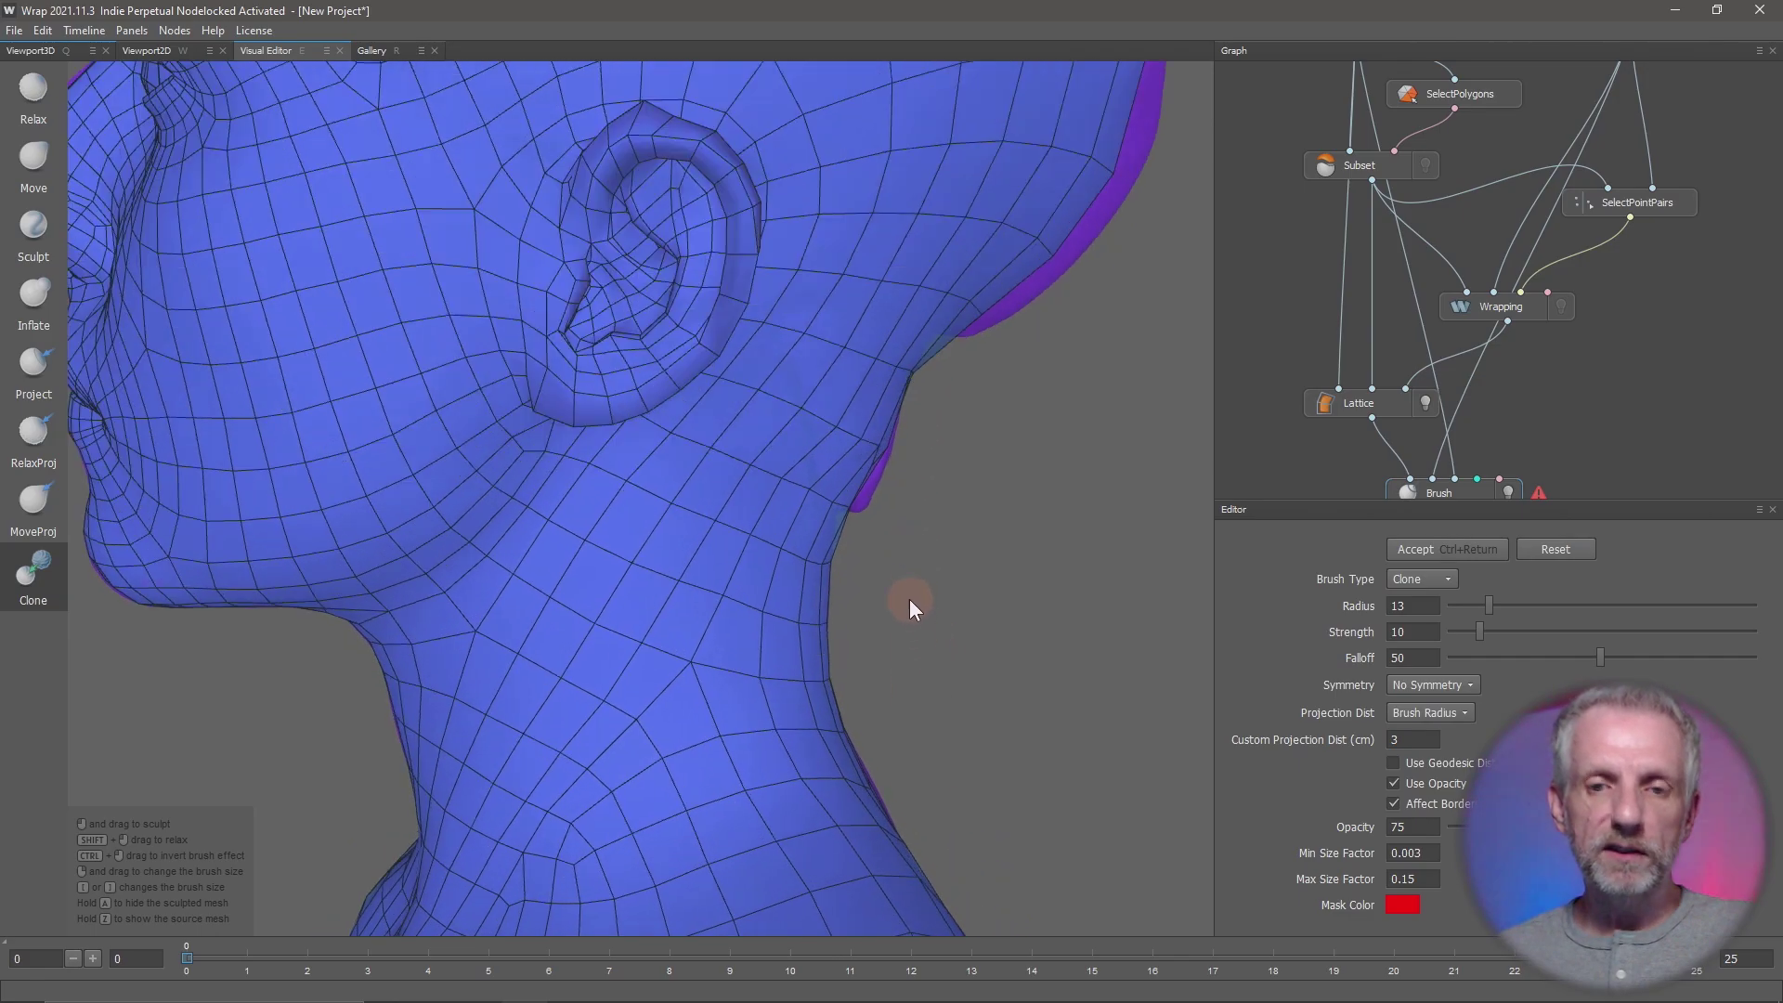
# - Examine the ear from the front and behind, and check the back of the head from the opposite side
pyautogui.keyDown('alt'); pyautogui.moveTo(948, 557); pyautogui.dragTo(867, 350); pyautogui.keyUp('alt')
pyautogui.moveTo(688, 237)
pyautogui.mouseDown()
pyautogui.moveTo(727, 237)
pyautogui.moveTo(679, 307)
pyautogui.moveTo(706, 253)
pyautogui.moveTo(673, 417)
pyautogui.mouseUp()
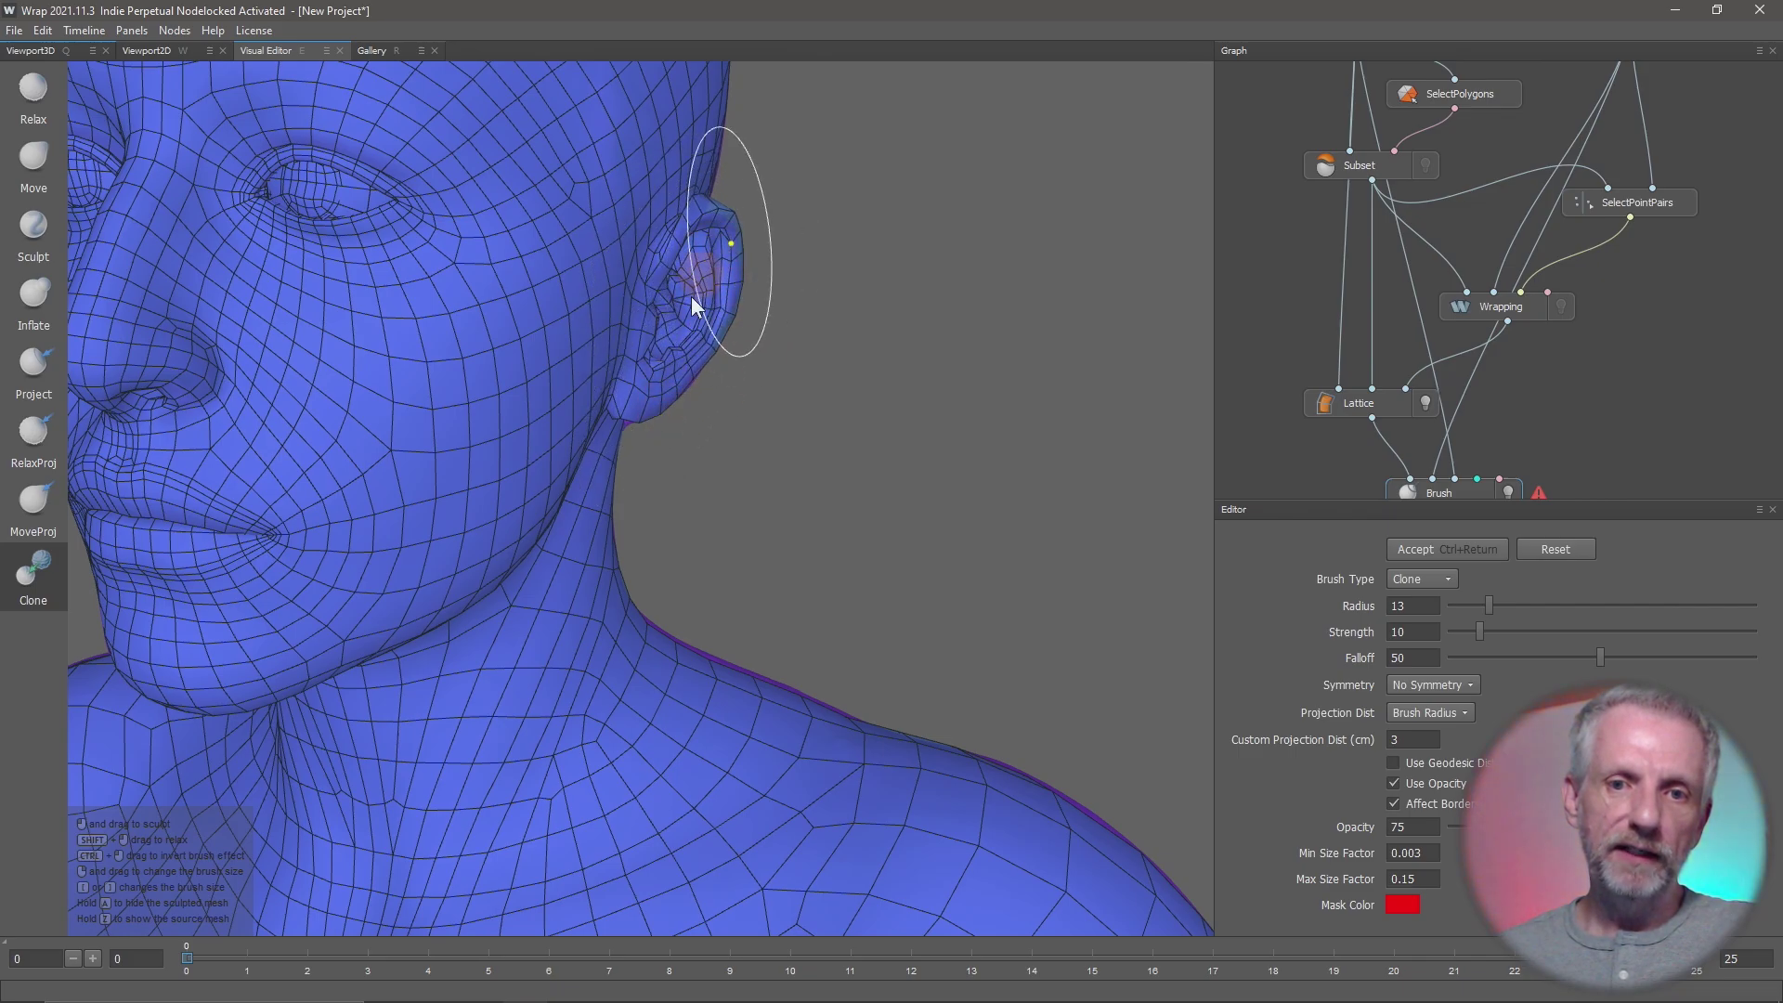
pyautogui.keyDown('alt'); pyautogui.moveTo(838, 400); pyautogui.dragTo(412, 404); pyautogui.keyUp('alt')
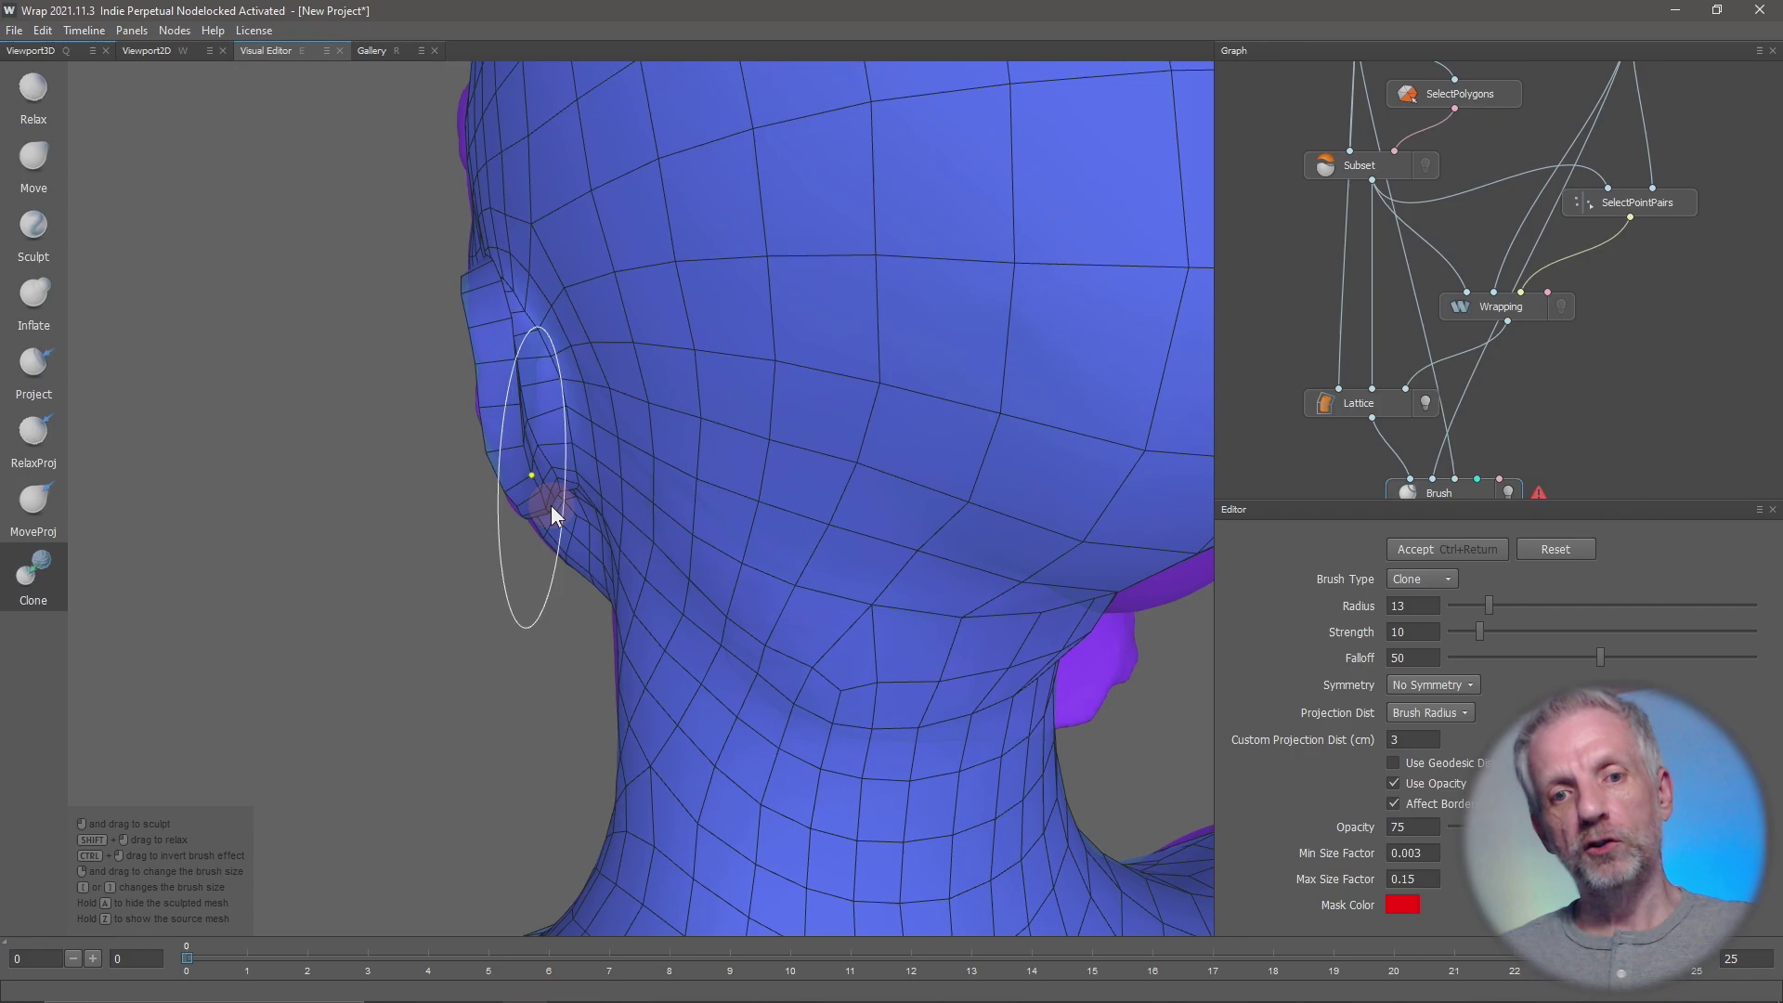
pyautogui.moveTo(558, 510)
pyautogui.keyDown('alt'); pyautogui.mouseDown()
pyautogui.moveTo(660, 410)
pyautogui.moveTo(867, 407)
pyautogui.moveTo(640, 395)
pyautogui.moveTo(648, 416)
pyautogui.moveTo(320, 355)
pyautogui.mouseUp(); pyautogui.keyUp('alt')
pyautogui.scroll(-5, 648, 416)
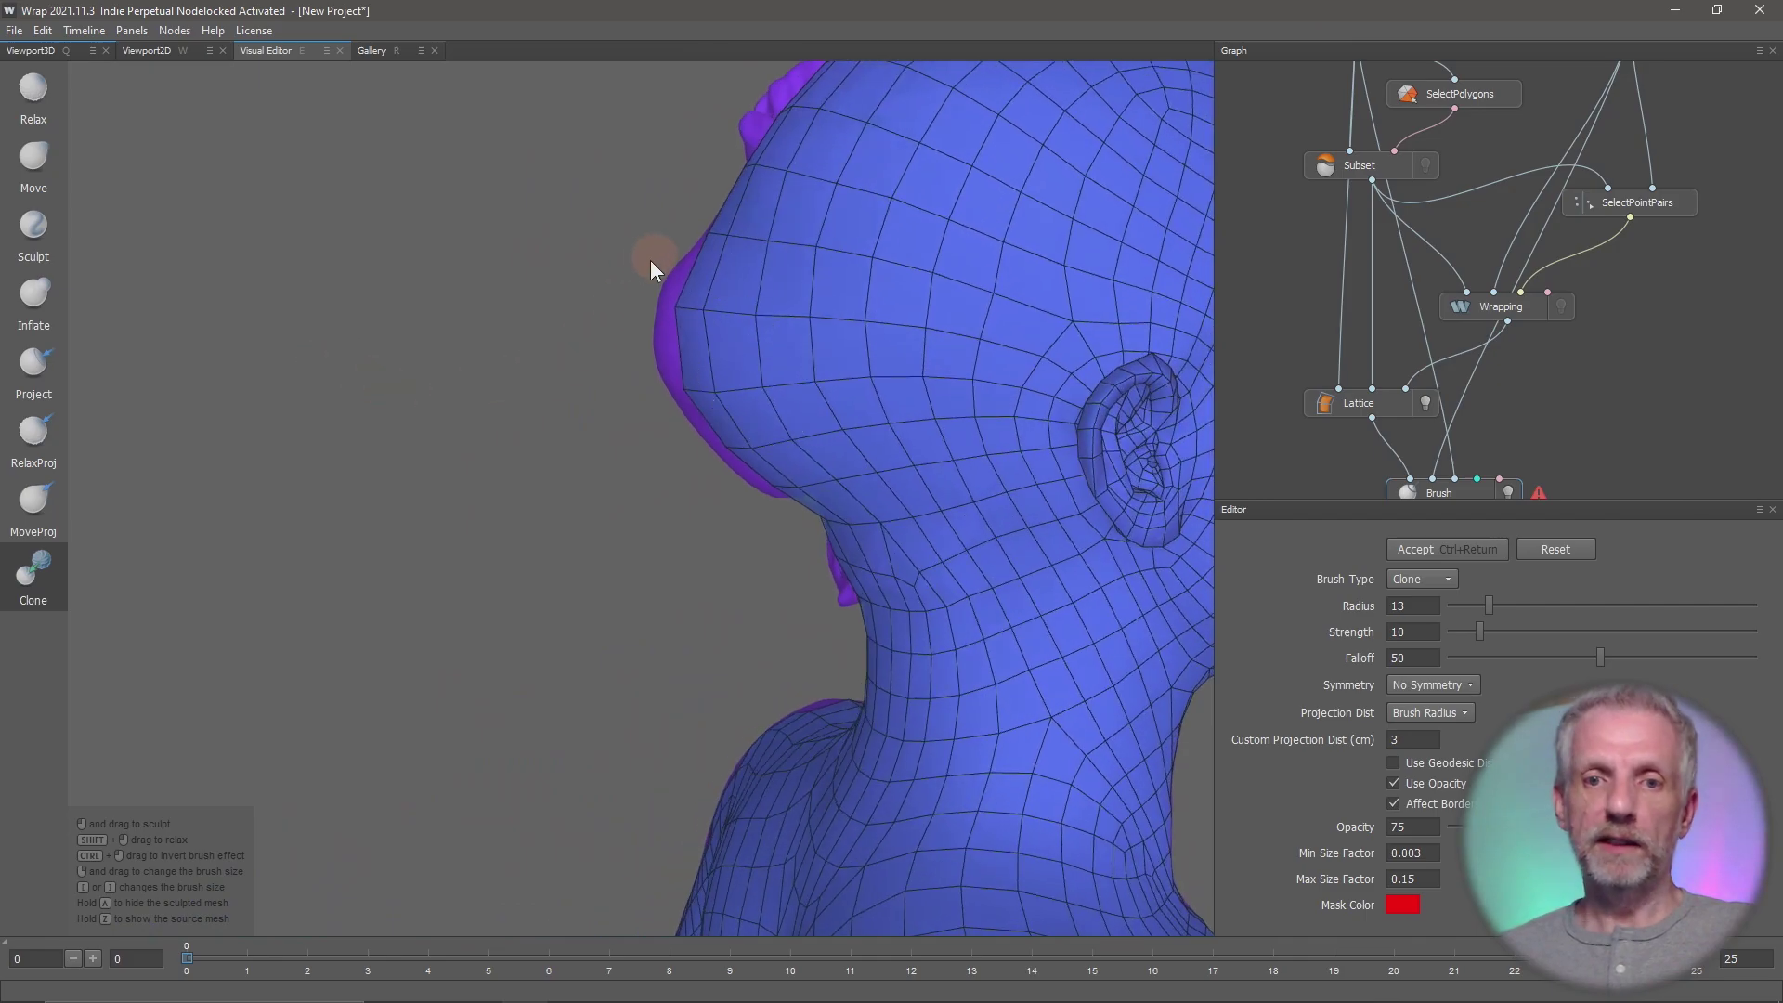
# - Enlarge the Clone brush radius to 19 and examine the back of the skull around the protruding purple scan surface
pyautogui.keyDown('alt'); pyautogui.moveTo(676, 338); pyautogui.dragTo(1031, 402); pyautogui.keyUp('alt')
pyautogui.press(']')
pyautogui.press(']')
pyautogui.press(']')
pyautogui.press(']')
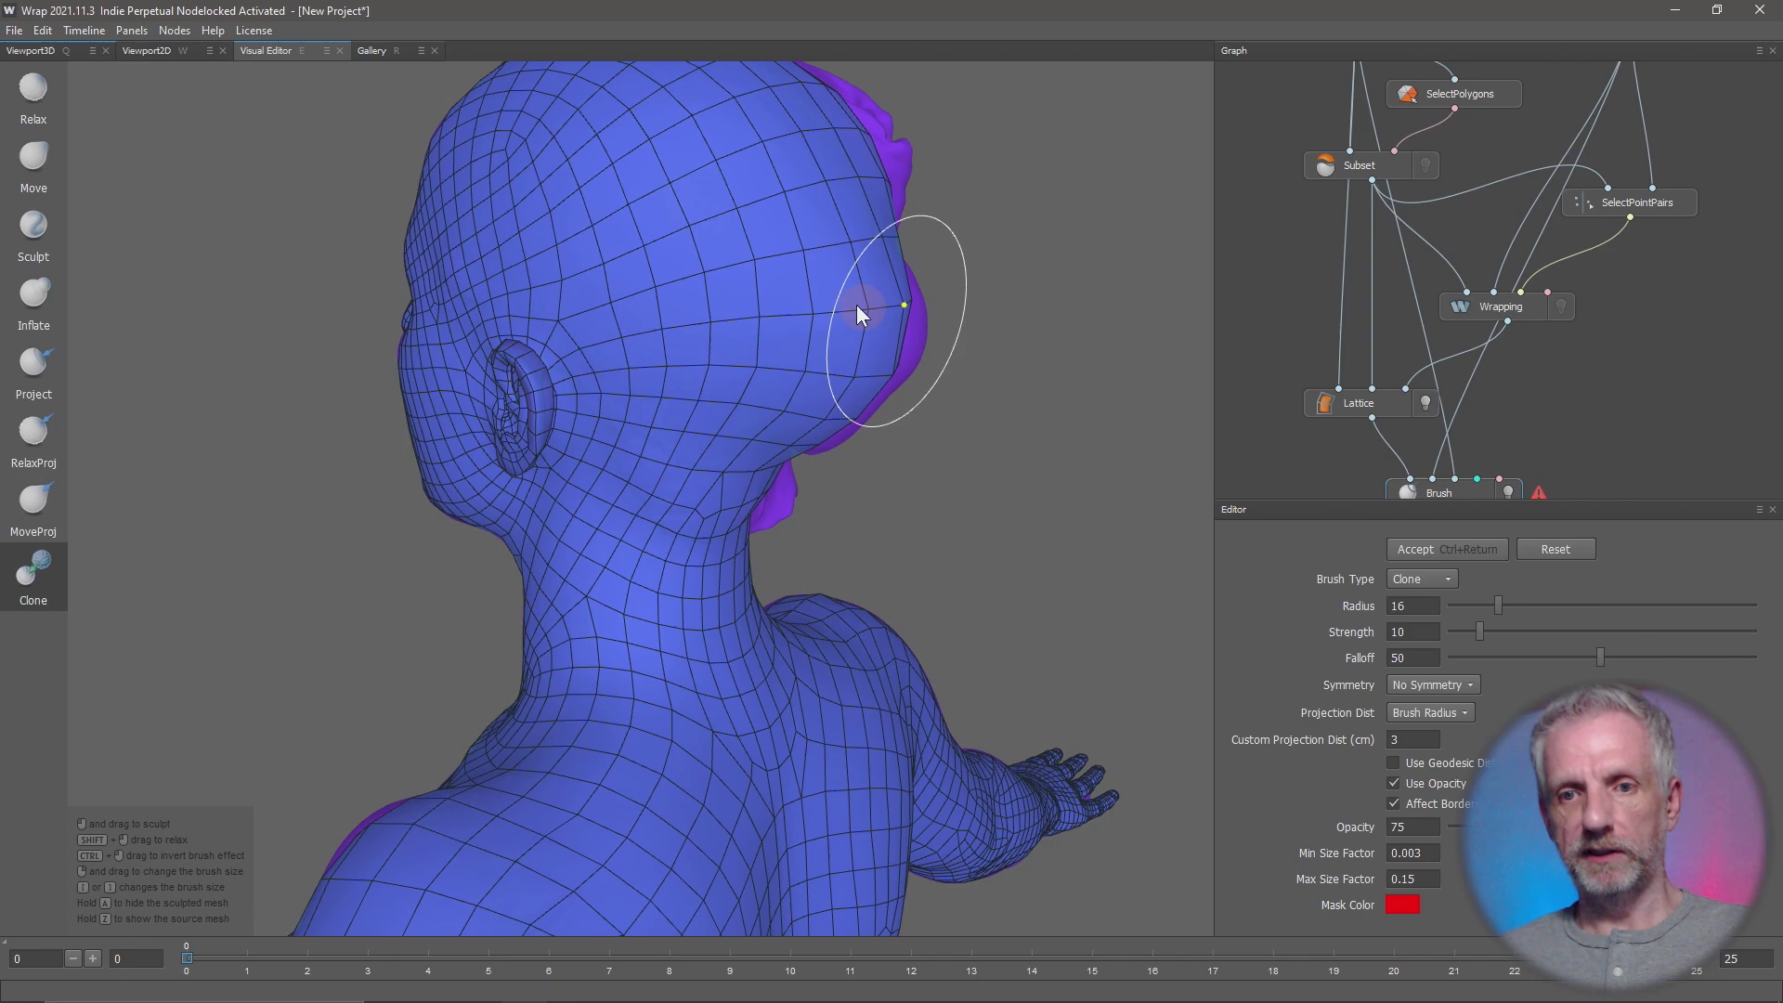
pyautogui.moveTo(856, 305)
pyautogui.mouseDown()
pyautogui.moveTo(874, 322)
pyautogui.moveTo(878, 302)
pyautogui.mouseUp()
pyautogui.moveTo(825, 430)
pyautogui.mouseDown()
pyautogui.moveTo(882, 356)
pyautogui.moveTo(882, 323)
pyautogui.moveTo(846, 397)
pyautogui.moveTo(888, 259)
pyautogui.moveTo(875, 240)
pyautogui.moveTo(875, 301)
pyautogui.mouseUp()
pyautogui.keyDown('alt'); pyautogui.moveTo(865, 361); pyautogui.dragTo(651, 364); pyautogui.keyUp('alt')
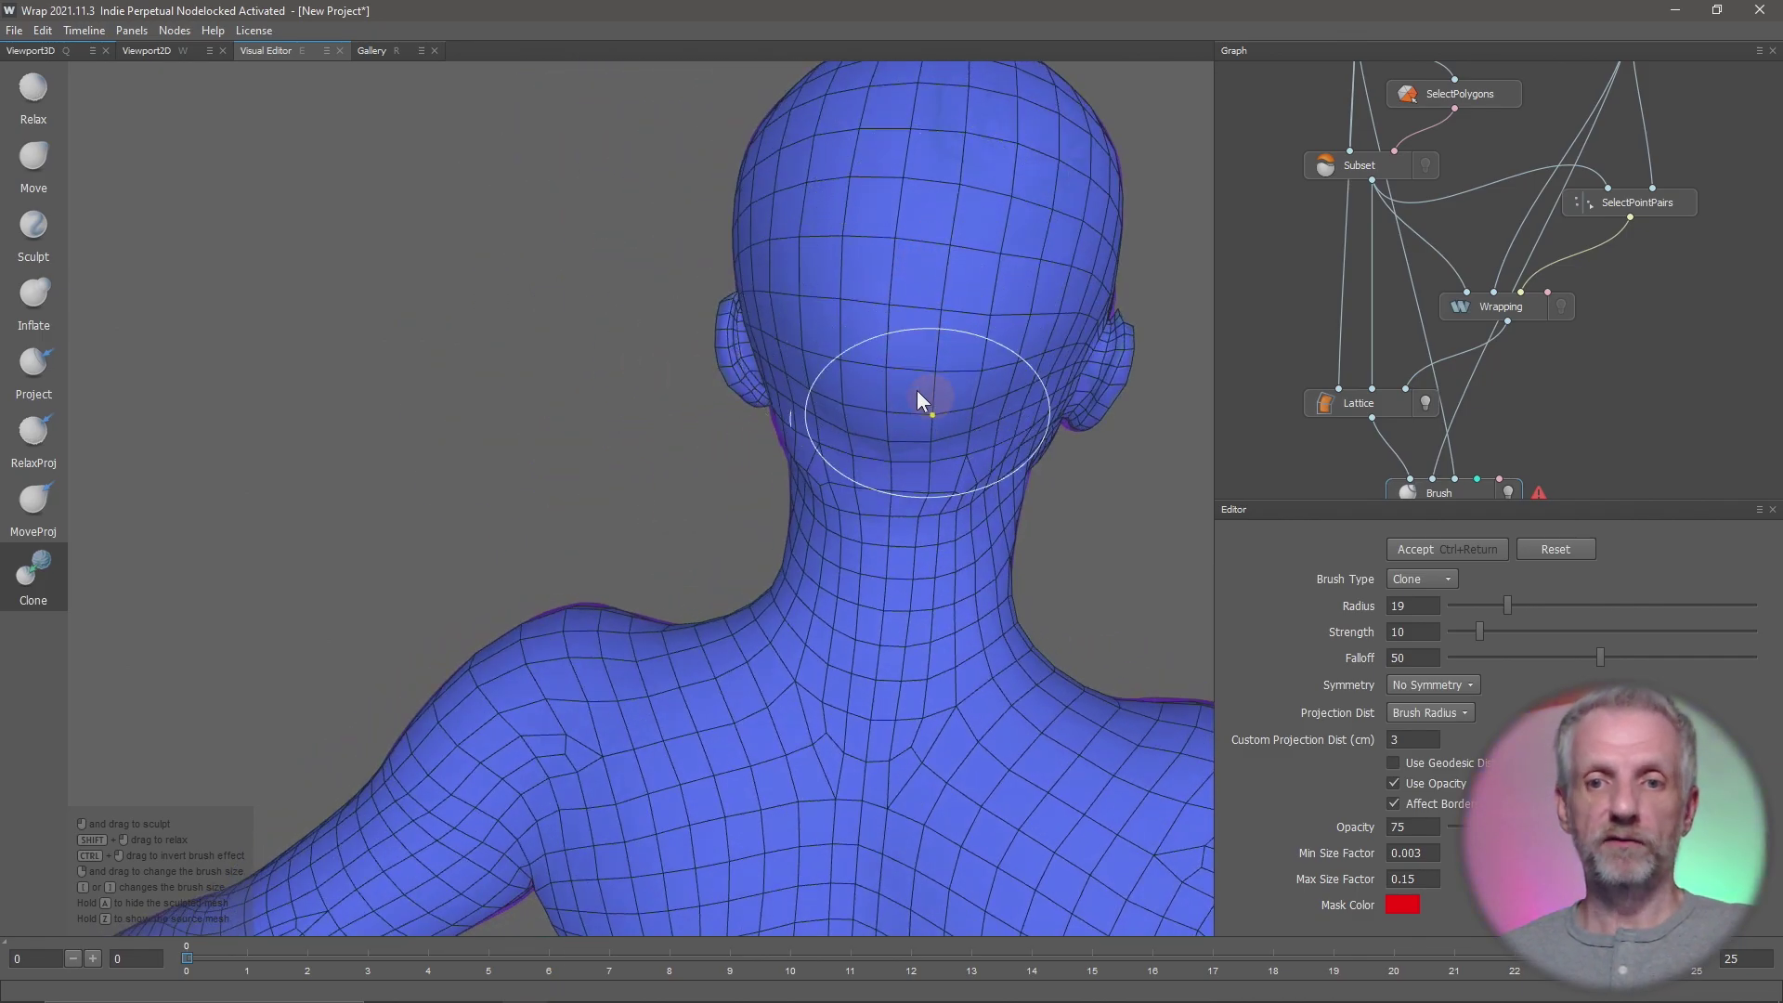
pyautogui.moveTo(943, 311)
pyautogui.keyDown('alt'); pyautogui.mouseDown()
pyautogui.moveTo(700, 306)
pyautogui.moveTo(722, 305)
pyautogui.mouseUp(); pyautogui.keyUp('alt')
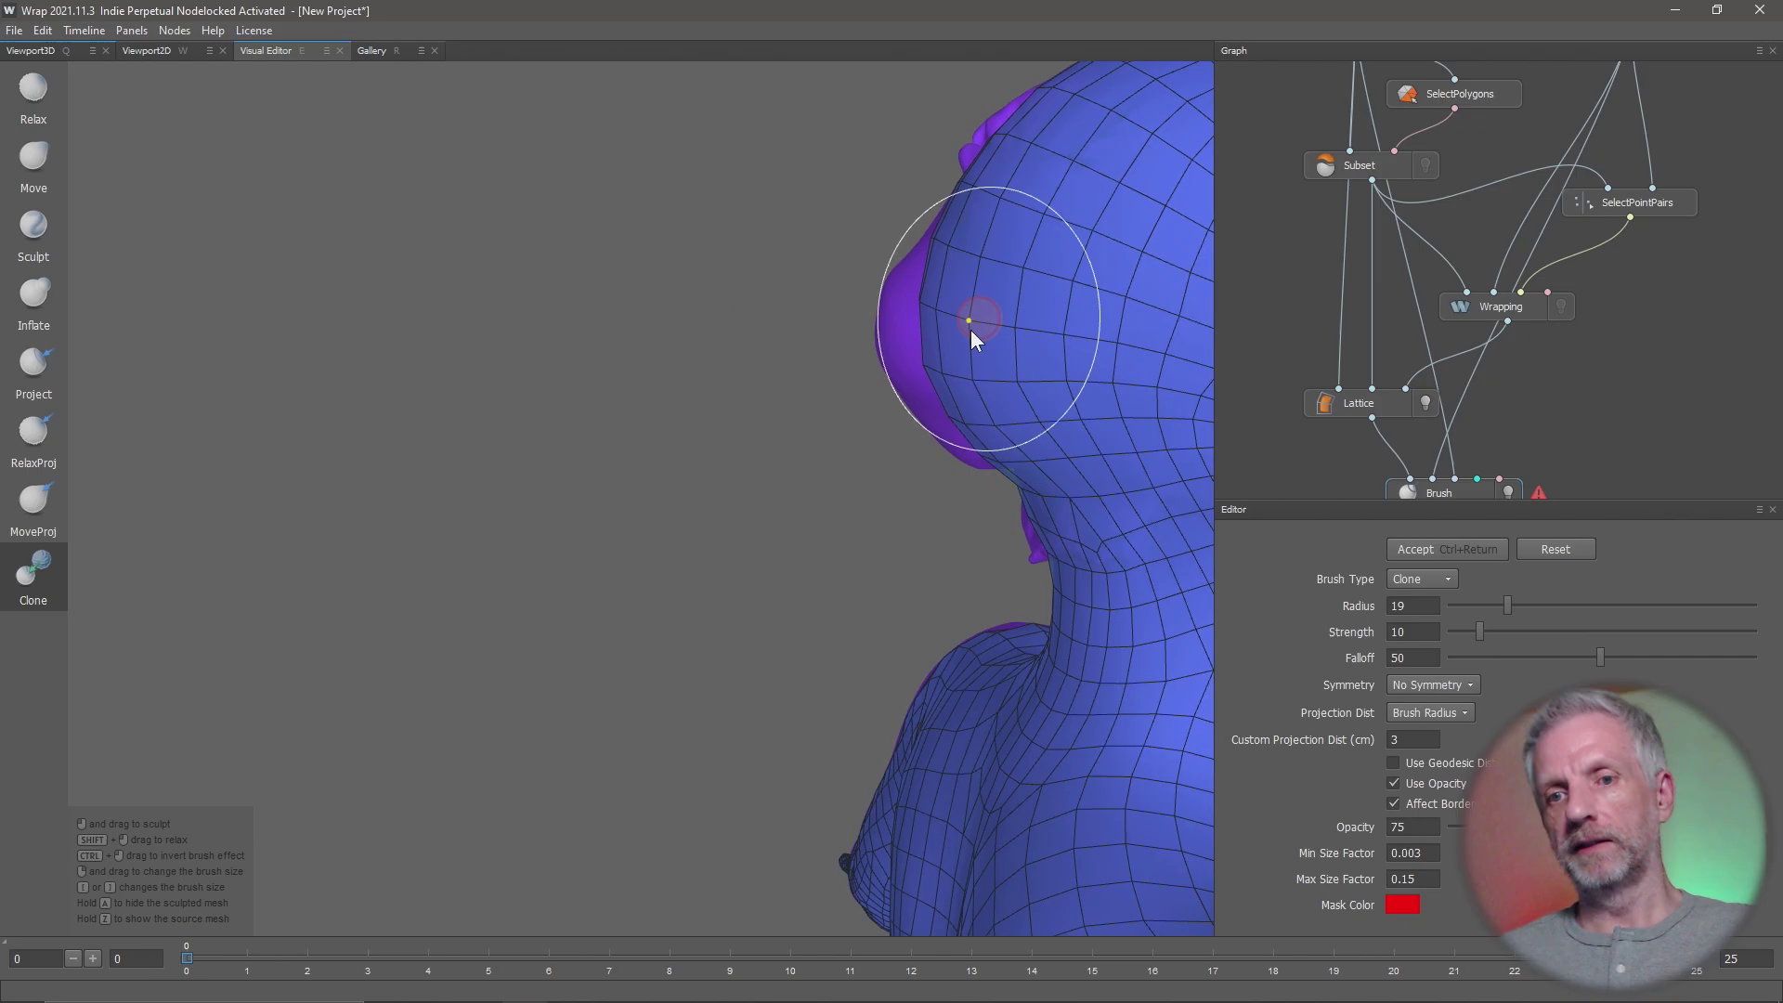
# - Examine the side of the head and the ear from behind, in profile and from the front
pyautogui.keyDown('alt'); pyautogui.moveTo(1014, 360); pyautogui.dragTo(800, 362, button='right'); pyautogui.keyUp('alt')
pyautogui.scroll(-5, 804, 354)
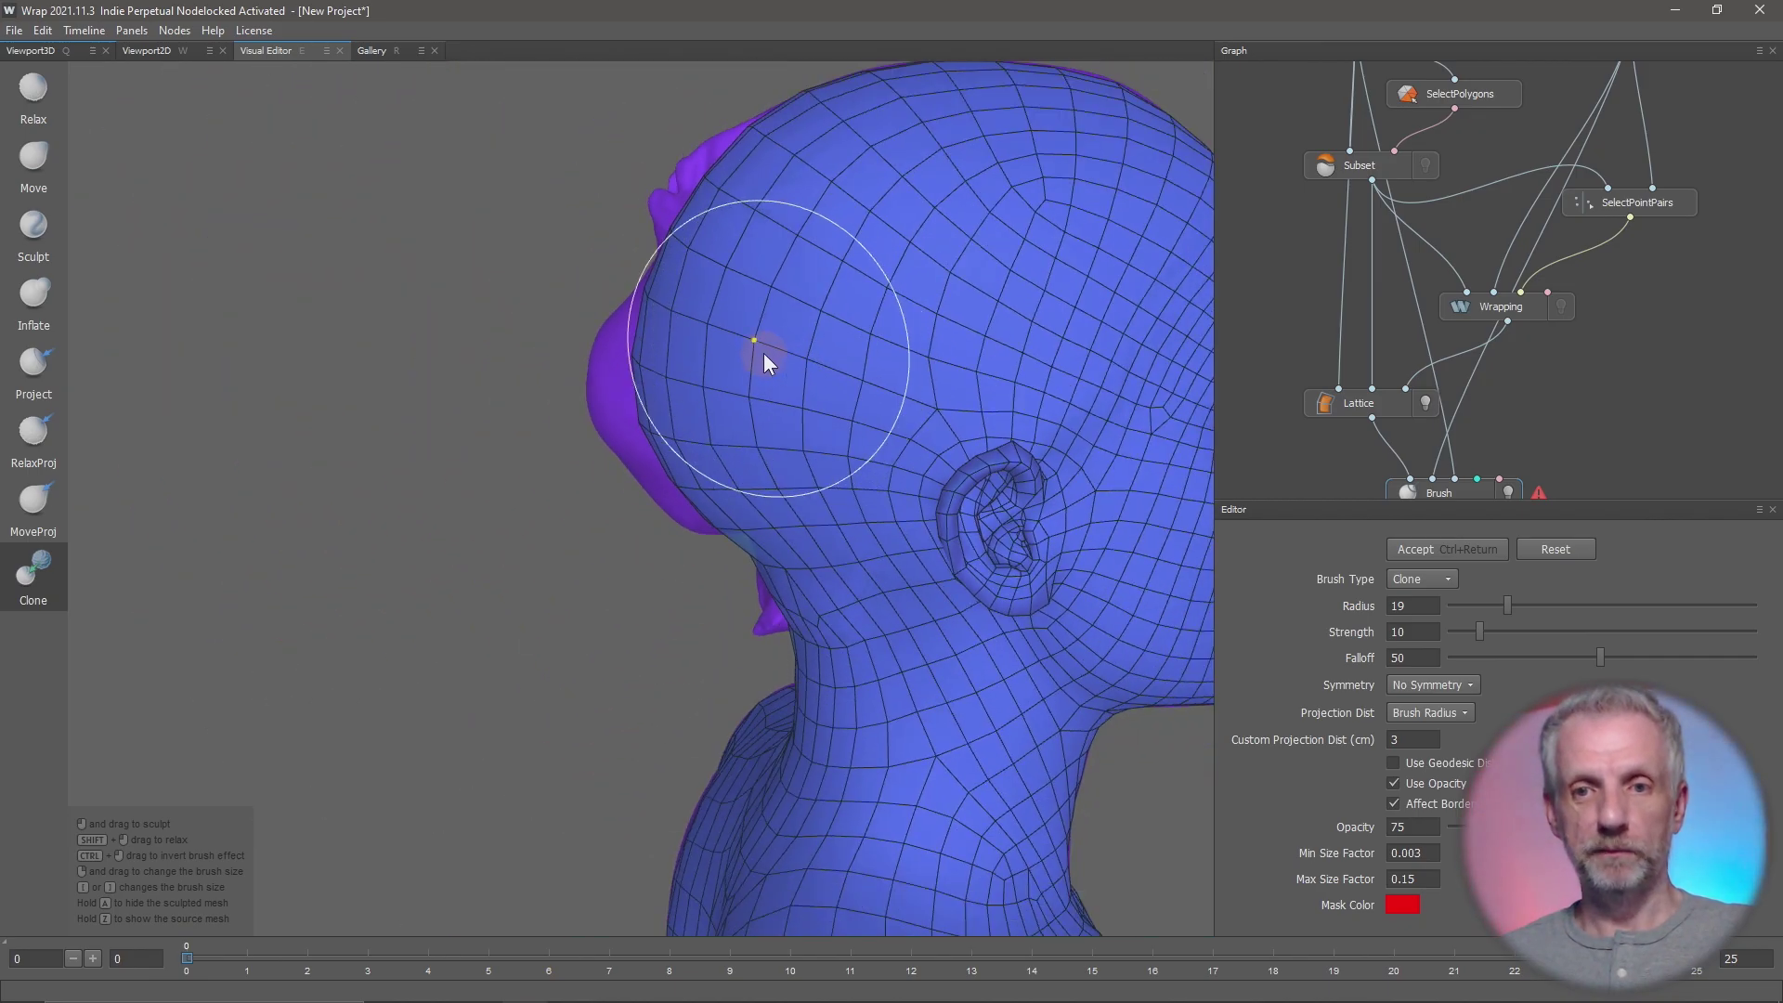
pyautogui.keyDown('alt'); pyautogui.moveTo(763, 353); pyautogui.dragTo(936, 394); pyautogui.keyUp('alt')
pyautogui.moveTo(940, 472)
pyautogui.keyDown('alt'); pyautogui.mouseDown()
pyautogui.moveTo(971, 458)
pyautogui.moveTo(913, 507)
pyautogui.moveTo(838, 506)
pyautogui.moveTo(849, 475)
pyautogui.mouseUp(); pyautogui.keyUp('alt')
pyautogui.scroll(-5, 848, 475)
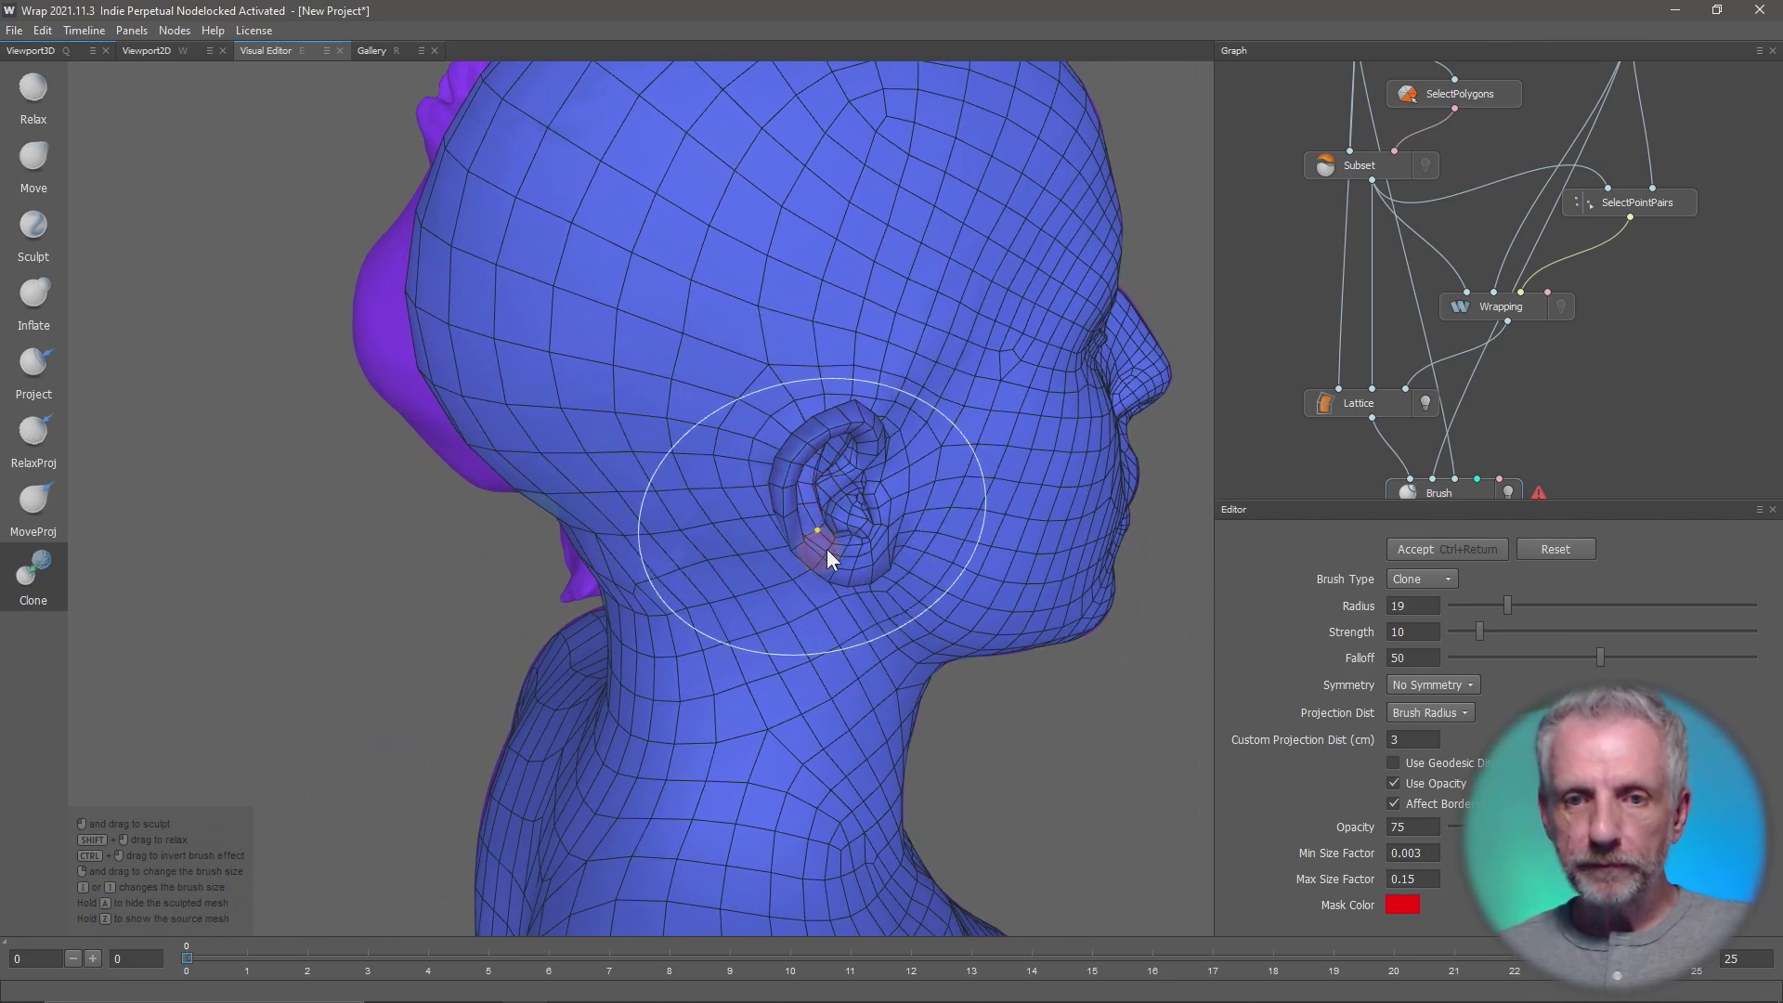
pyautogui.keyDown('alt'); pyautogui.moveTo(859, 526); pyautogui.dragTo(753, 508); pyautogui.keyUp('alt')
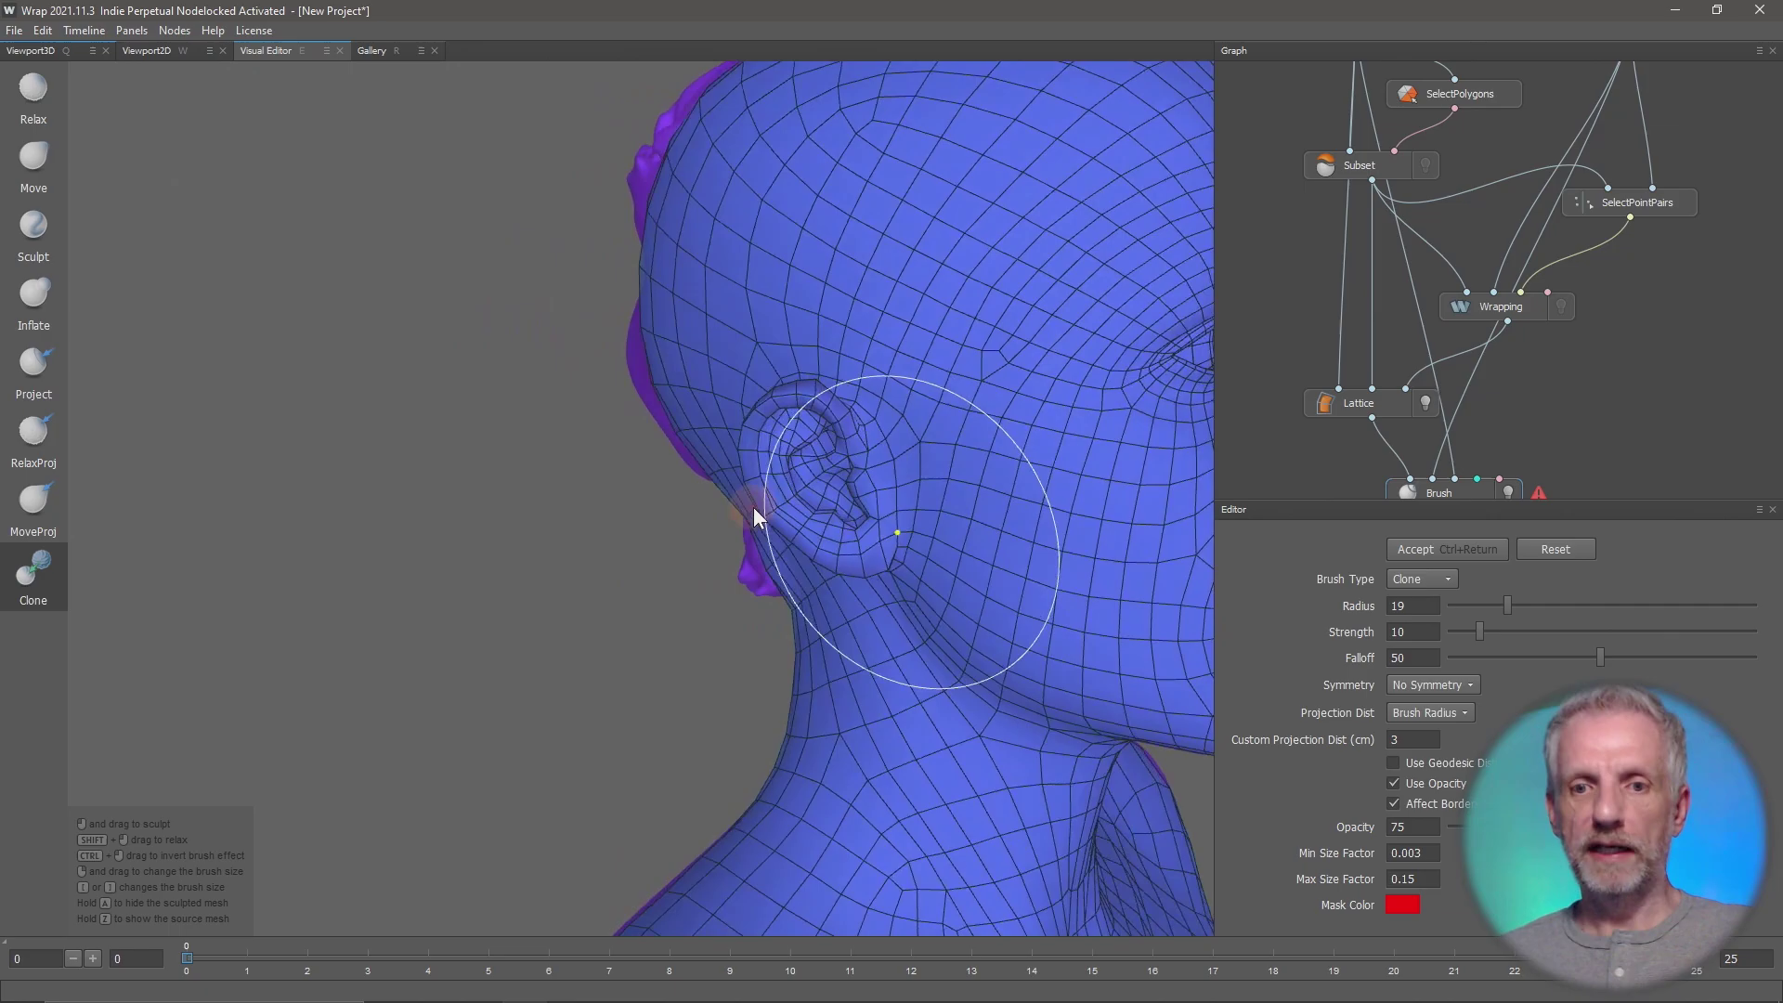
pyautogui.keyDown('alt'); pyautogui.moveTo(952, 488); pyautogui.dragTo(795, 455); pyautogui.keyUp('alt')
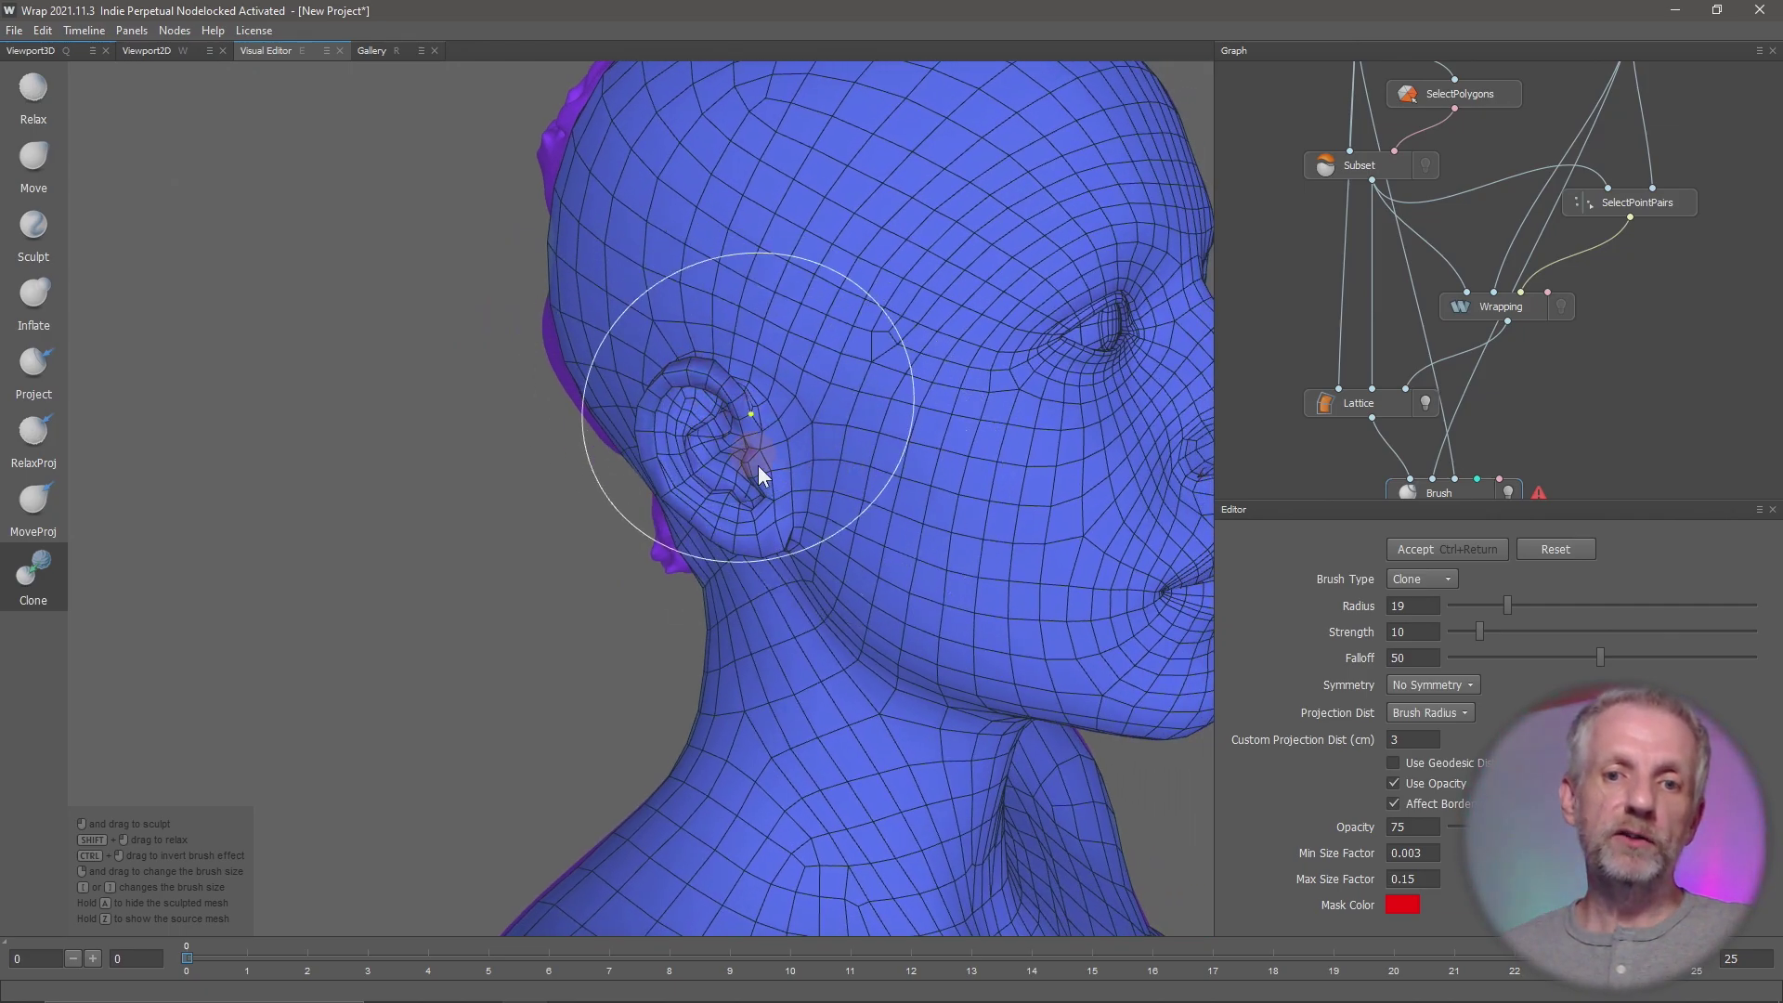
pyautogui.moveTo(771, 548)
pyautogui.keyDown('alt'); pyautogui.mouseDown()
pyautogui.moveTo(658, 525)
pyautogui.moveTo(500, 540)
pyautogui.mouseUp(); pyautogui.keyUp('alt')
pyautogui.scroll(-3, 713, 544)
pyautogui.keyDown('alt'); pyautogui.moveTo(631, 525); pyautogui.dragTo(546, 554); pyautogui.keyUp('alt')
# - Reduce the Clone brush radius to 13 while inspecting the nose bridge and the middle of the face
pyautogui.scroll(3, 603, 525)
pyautogui.keyDown('alt'); pyautogui.moveTo(836, 455); pyautogui.dragTo(678, 616, button='middle'); pyautogui.keyUp('alt')
pyautogui.scroll(3, 676, 610)
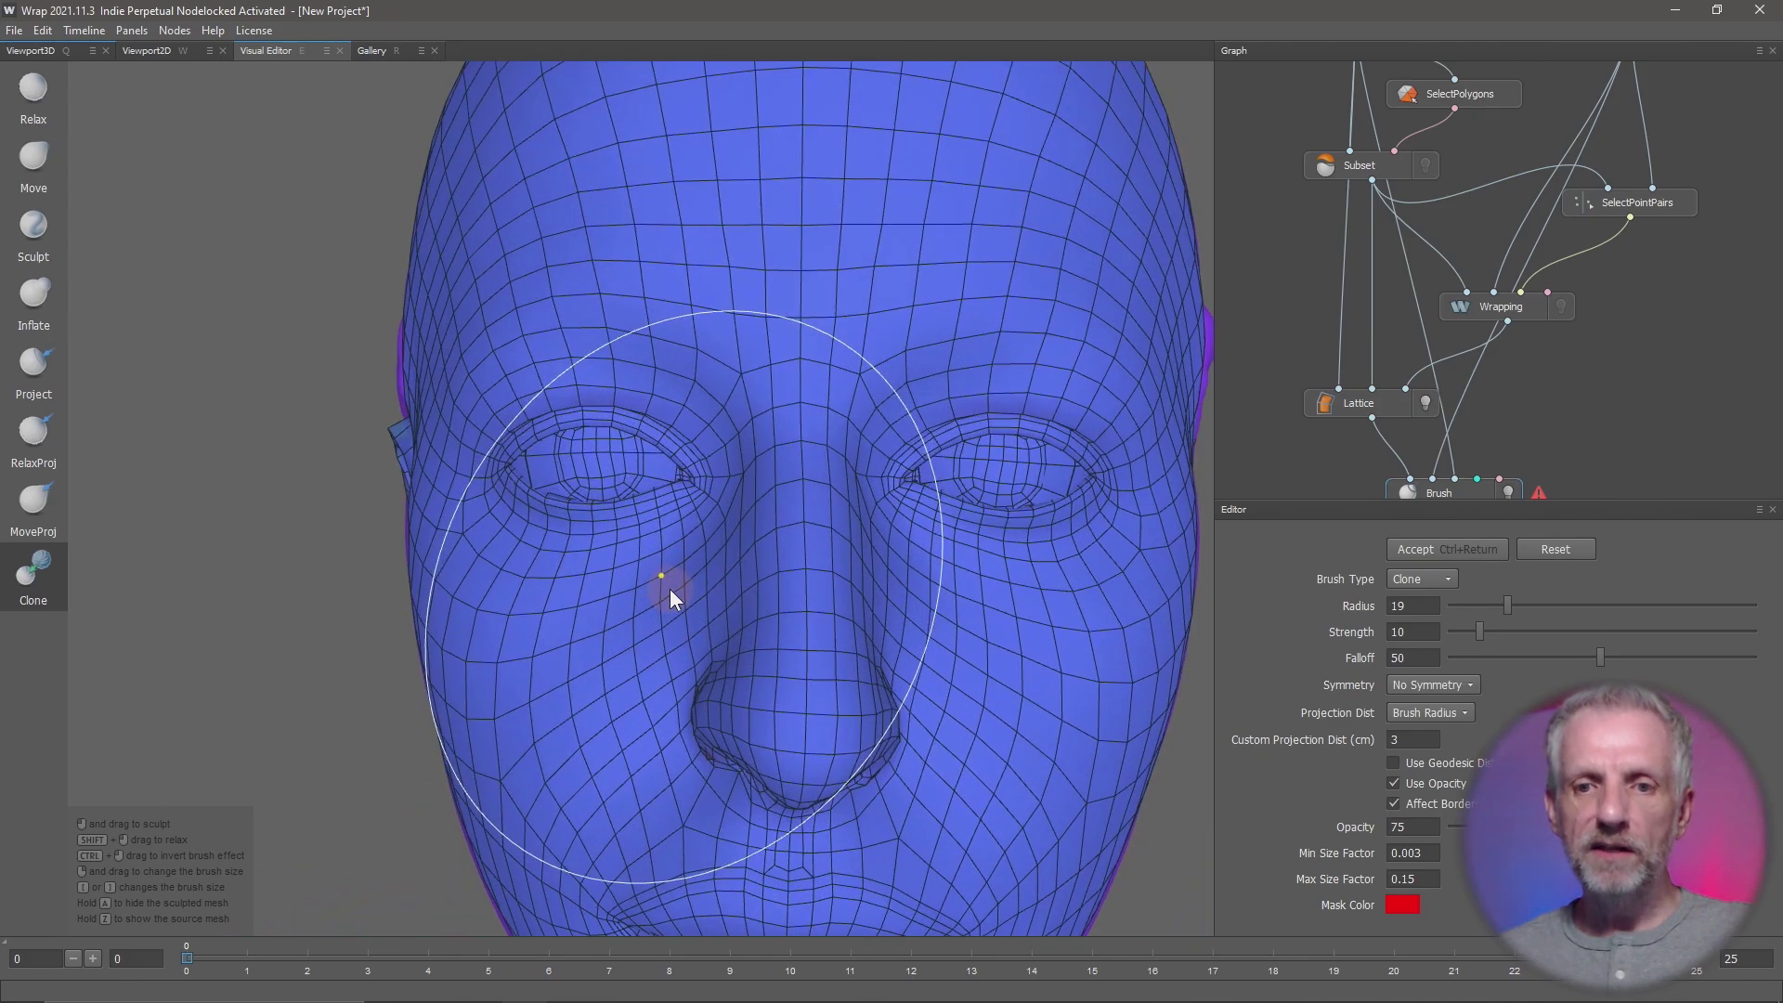
pyautogui.moveTo(670, 557)
pyautogui.keyDown('alt'); pyautogui.mouseDown()
pyautogui.moveTo(889, 540)
pyautogui.moveTo(591, 549)
pyautogui.moveTo(612, 536)
pyautogui.moveTo(450, 567)
pyautogui.moveTo(737, 526)
pyautogui.mouseUp(); pyautogui.keyUp('alt')
pyautogui.press('[')
pyautogui.press('[')
pyautogui.press('[')
pyautogui.press('[')
pyautogui.press('[')
pyautogui.press('[')
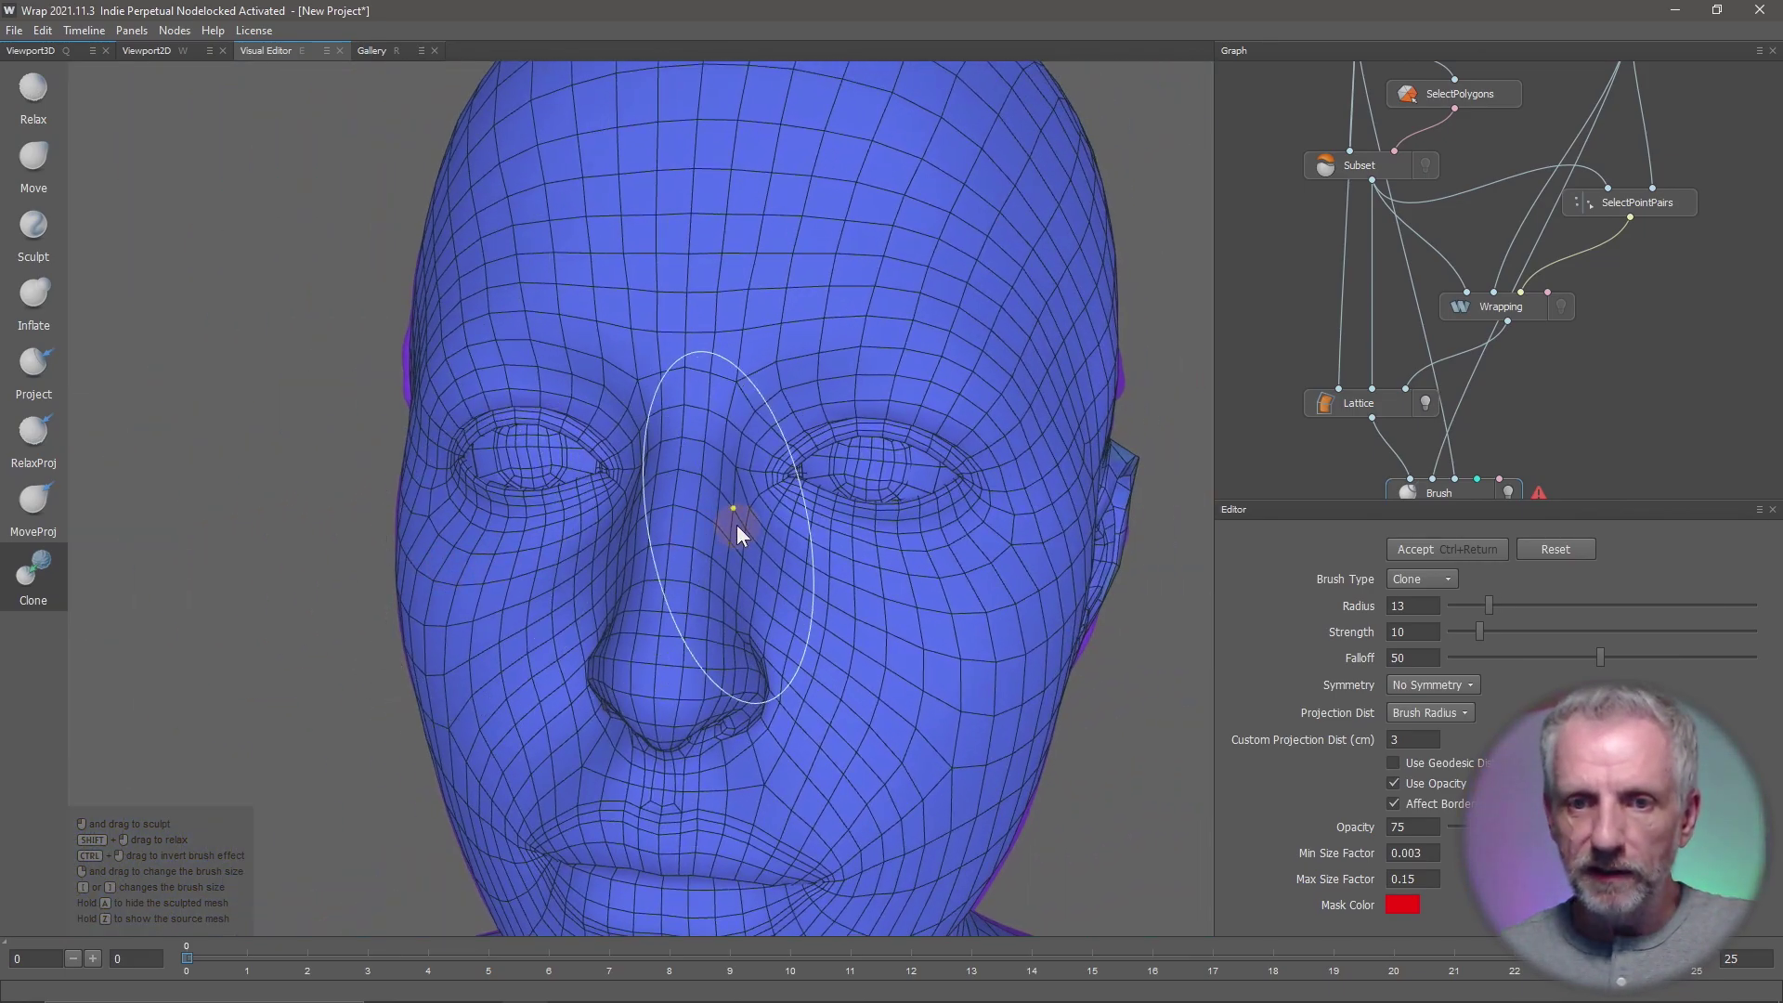
# - Reduce the brush radius to 10 and check the mesh around both eyes
pyautogui.scroll(2, 876, 478)
pyautogui.moveTo(877, 478)
pyautogui.keyDown('alt'); pyautogui.mouseDown()
pyautogui.moveTo(907, 505)
pyautogui.moveTo(696, 516)
pyautogui.moveTo(768, 530)
pyautogui.mouseUp(); pyautogui.keyUp('alt')
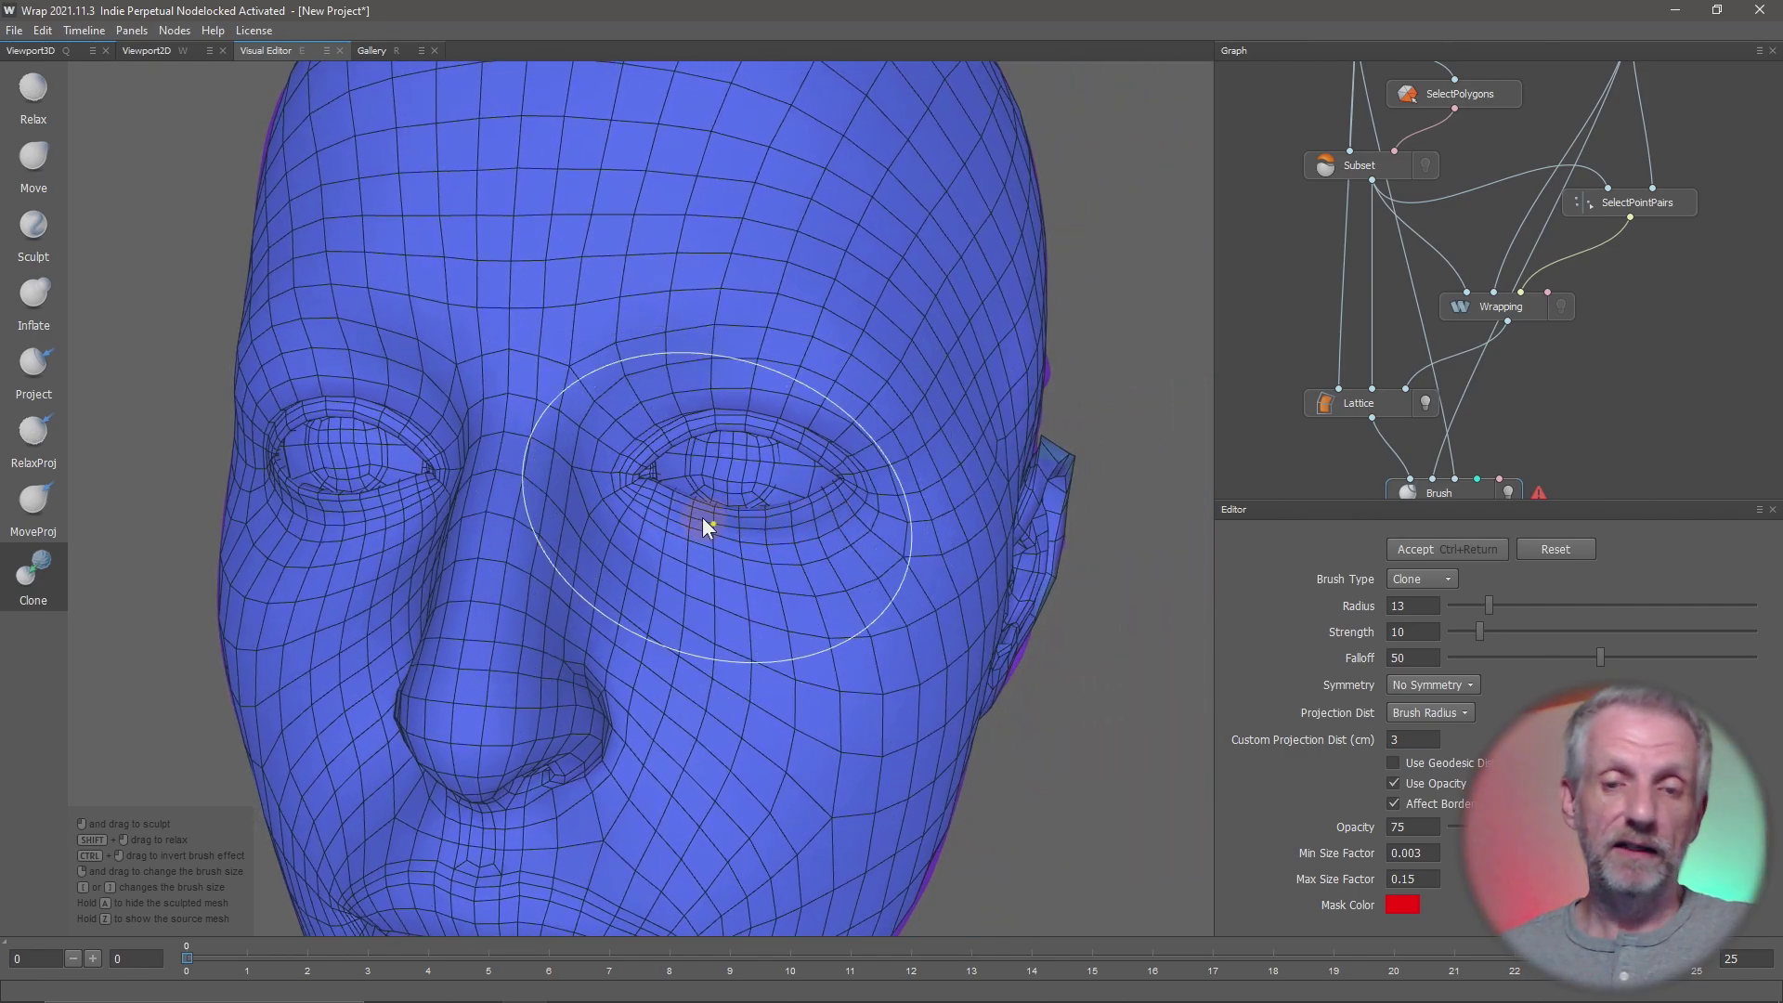
pyautogui.press('[')
pyautogui.press('[')
pyautogui.press('[')
pyautogui.moveTo(734, 489)
pyautogui.mouseDown()
pyautogui.moveTo(774, 467)
pyautogui.moveTo(863, 502)
pyautogui.moveTo(758, 460)
pyautogui.mouseUp()
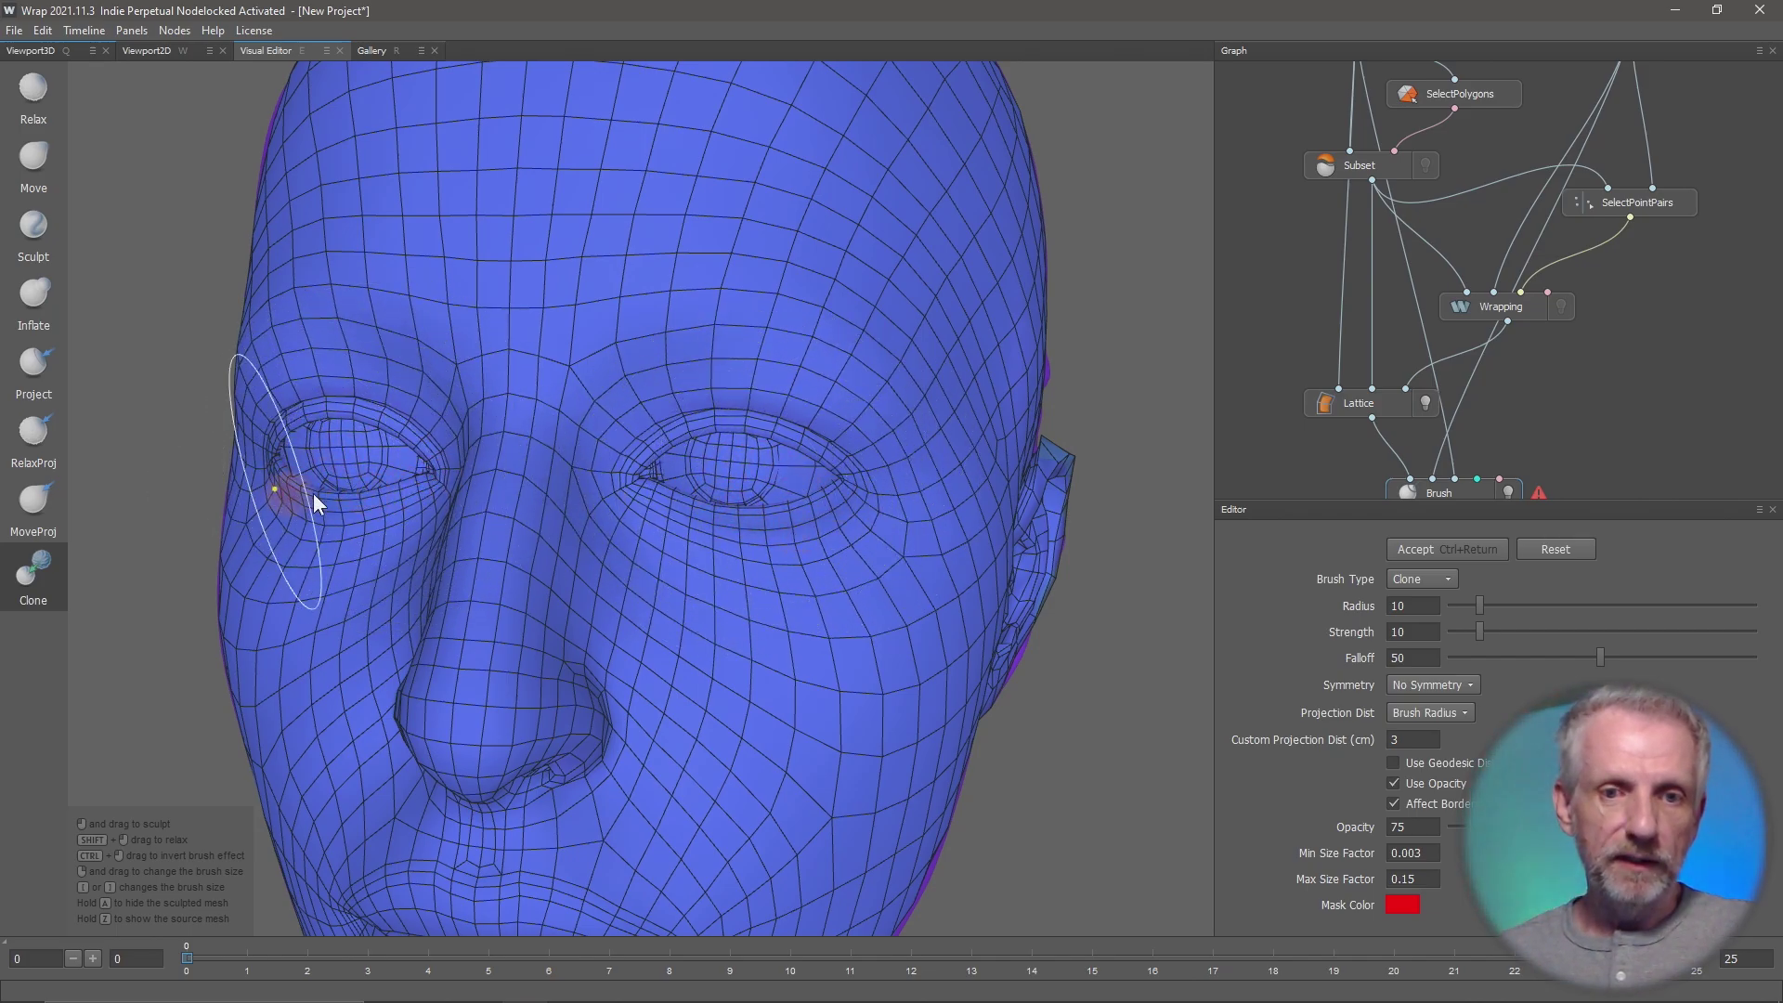
# - Survey the figure from the face and jaw down over the neck, chest and hips
pyautogui.keyDown('alt'); pyautogui.moveTo(709, 511); pyautogui.dragTo(660, 513); pyautogui.keyUp('alt')
pyautogui.scroll(-2, 658, 514)
pyautogui.keyDown('alt'); pyautogui.moveTo(659, 514); pyautogui.dragTo(639, 266, button='middle'); pyautogui.keyUp('alt')
pyautogui.scroll(-6, 640, 265)
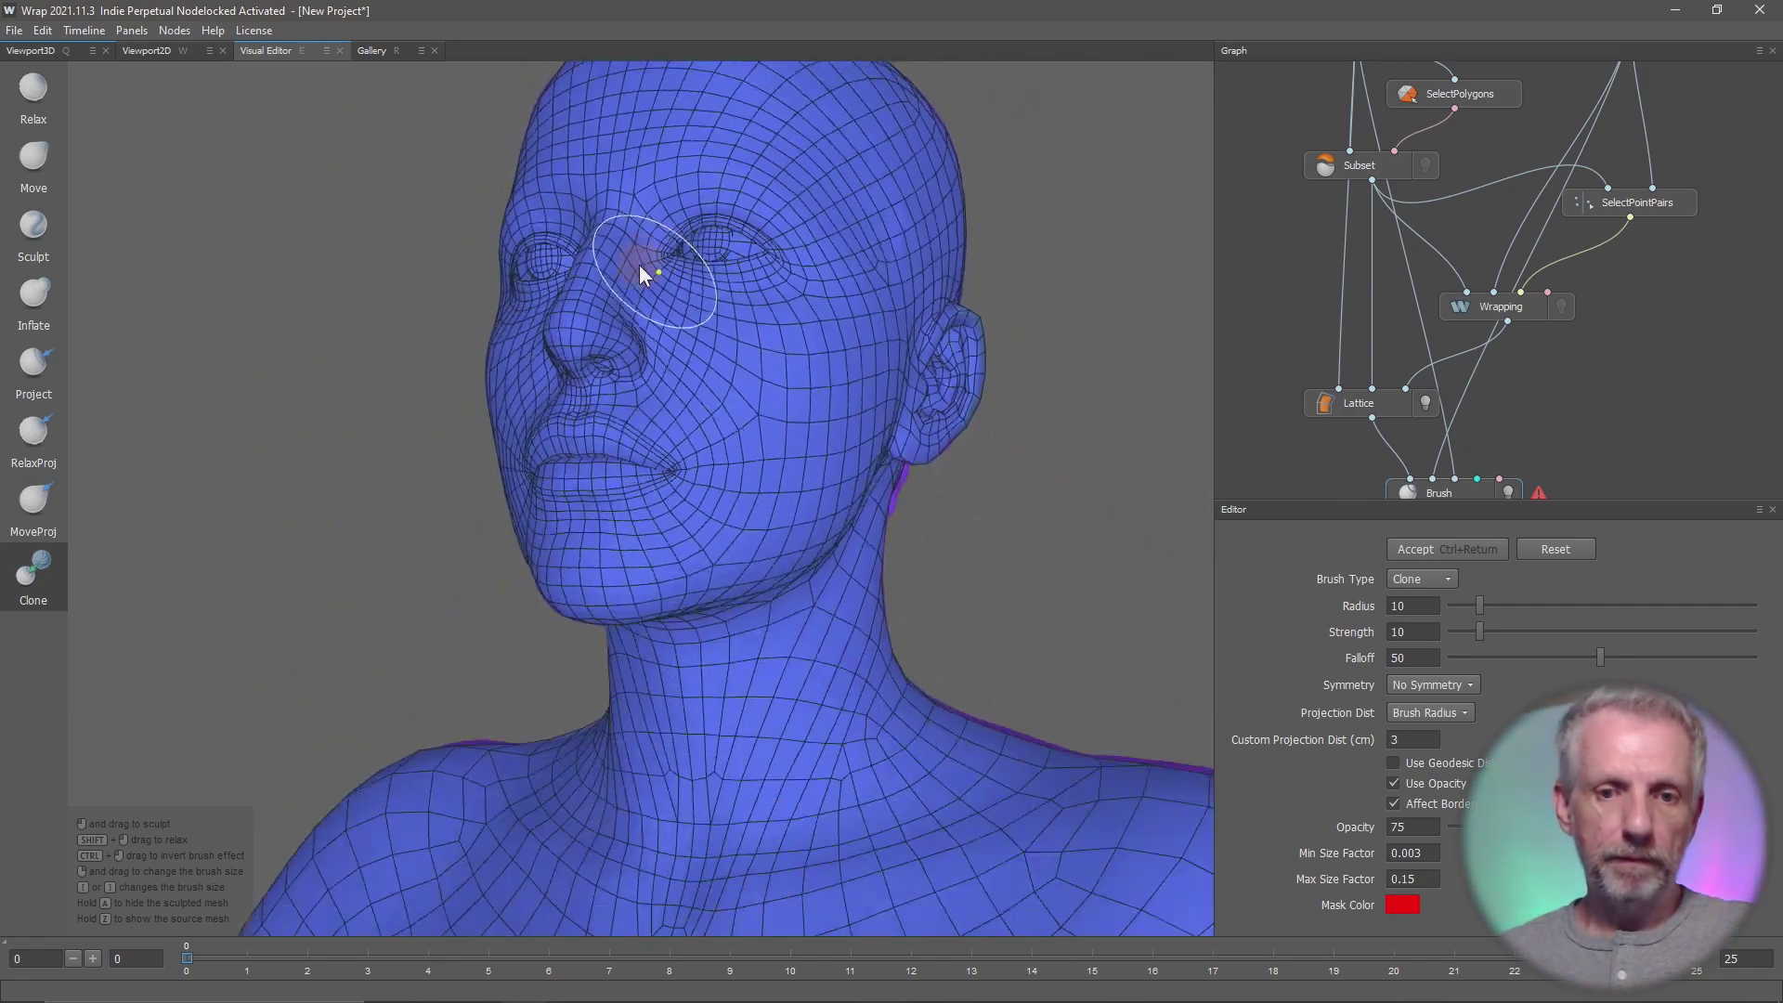
pyautogui.keyDown('alt'); pyautogui.moveTo(636, 359); pyautogui.dragTo(695, 436); pyautogui.keyUp('alt')
pyautogui.keyDown('alt'); pyautogui.moveTo(695, 436); pyautogui.dragTo(649, 254, button='middle'); pyautogui.keyUp('alt')
pyautogui.keyDown('alt'); pyautogui.moveTo(662, 556); pyautogui.dragTo(668, 308, button='middle'); pyautogui.keyUp('alt')
pyautogui.scroll(-4, 670, 305)
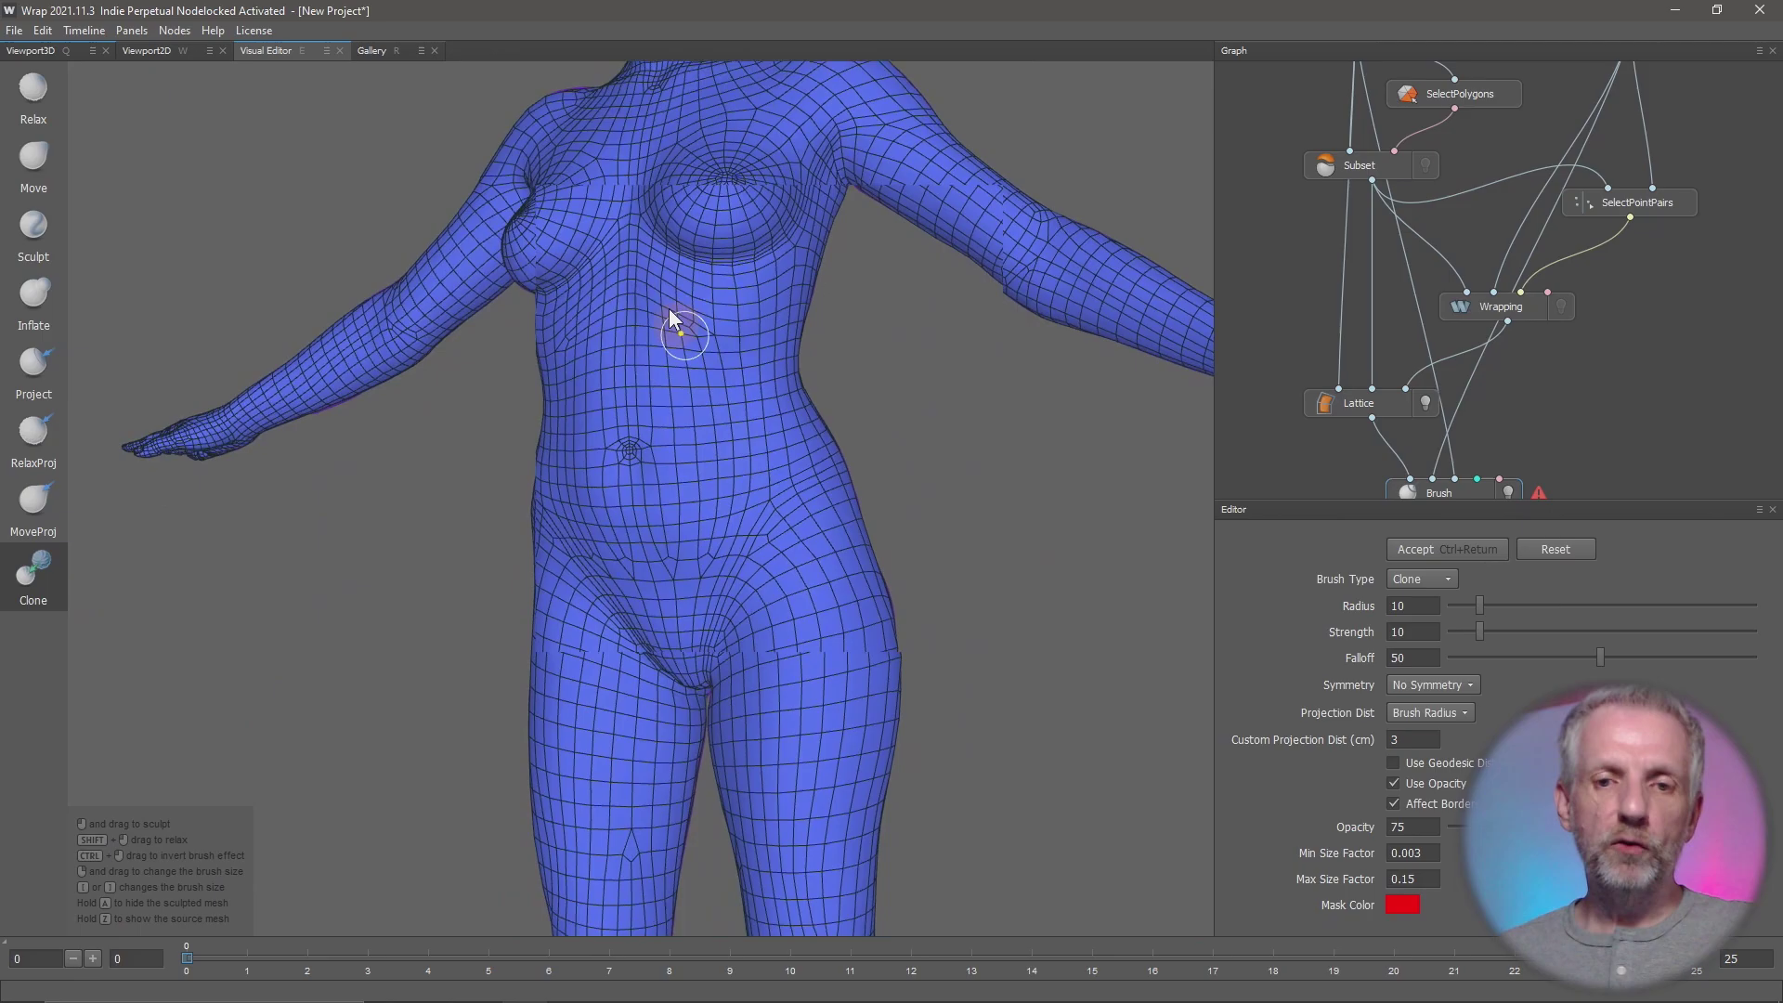
# - Examine the back of the hand, comparing the fingertips and the gaps between the fingers with the purple scan surface
pyautogui.keyDown('alt'); pyautogui.moveTo(473, 369); pyautogui.dragTo(1046, 346); pyautogui.keyUp('alt')
pyautogui.scroll(3, 824, 484)
pyautogui.scroll(2, 899, 572)
pyautogui.moveTo(899, 571)
pyautogui.keyDown('alt'); pyautogui.mouseDown()
pyautogui.moveTo(878, 636)
pyautogui.moveTo(664, 747)
pyautogui.mouseUp(); pyautogui.keyUp('alt')
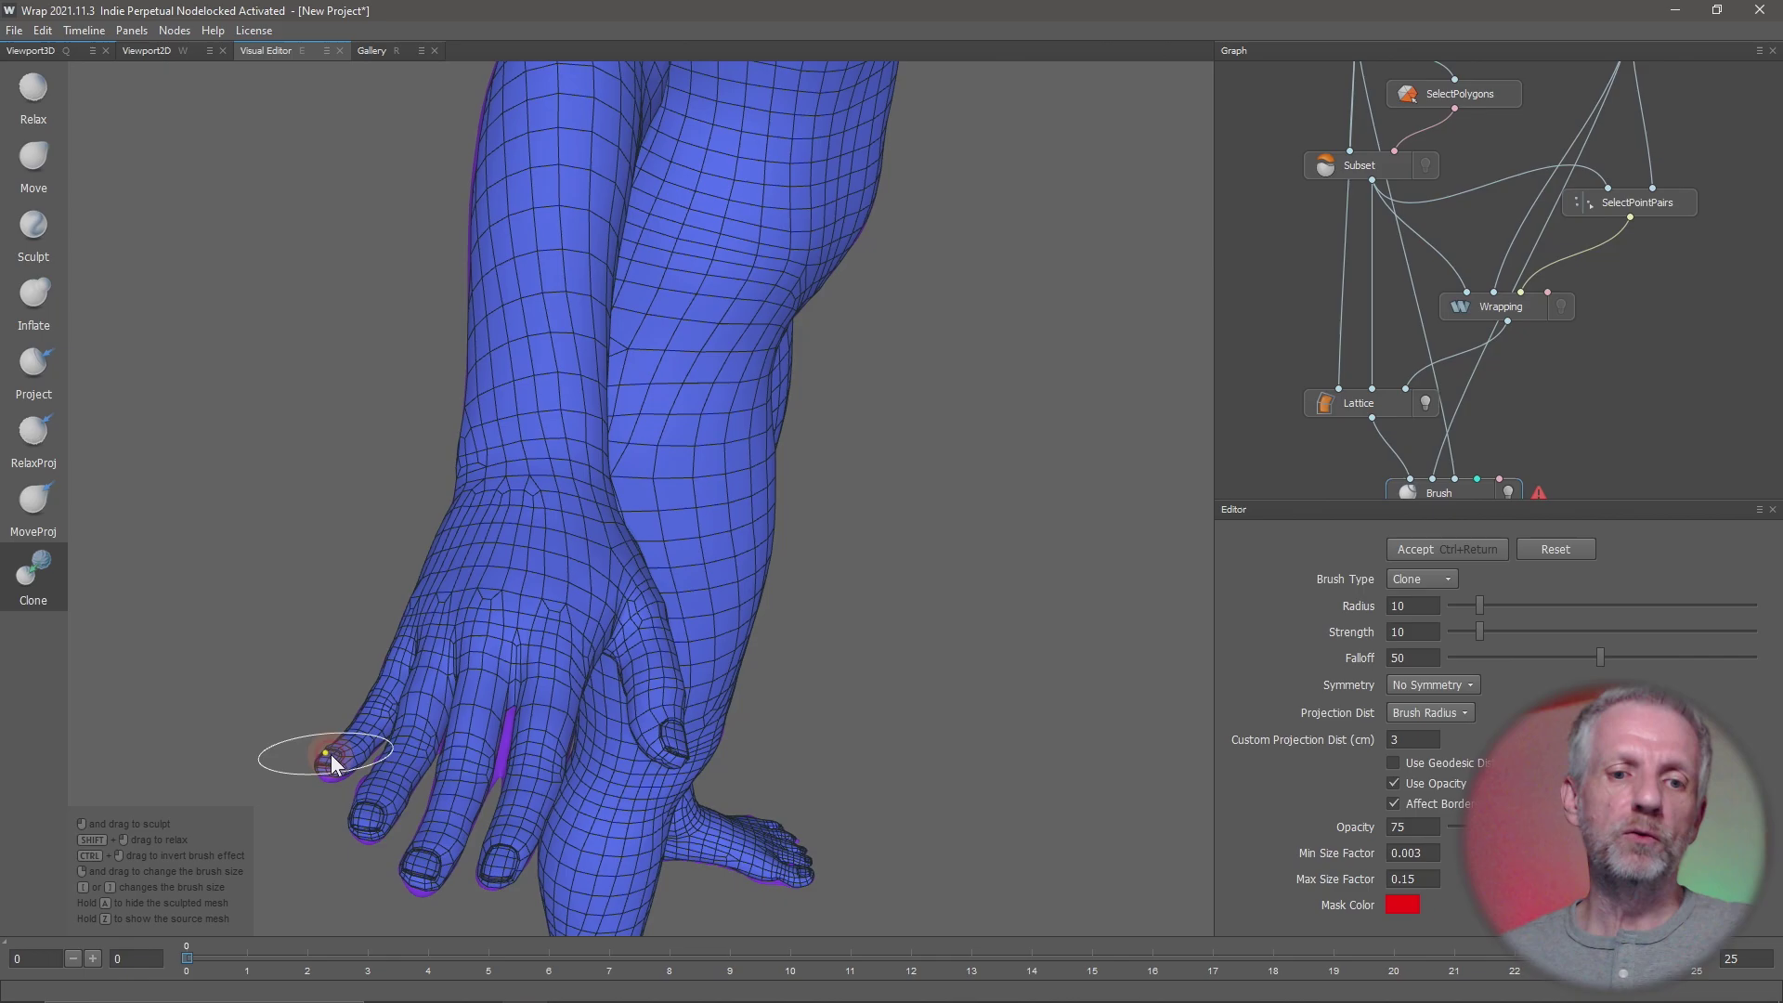
# - Inspect one foot from the front and enlarge the Clone brush radius to 14 over its toes
pyautogui.keyDown('alt'); pyautogui.moveTo(869, 767); pyautogui.dragTo(551, 739); pyautogui.keyUp('alt')
pyautogui.keyDown('alt'); pyautogui.moveTo(550, 738); pyautogui.dragTo(562, 226, button='middle'); pyautogui.keyUp('alt')
pyautogui.keyDown('alt'); pyautogui.moveTo(554, 272); pyautogui.dragTo(515, 411, button='right'); pyautogui.keyUp('alt')
pyautogui.keyDown('alt'); pyautogui.moveTo(538, 388); pyautogui.dragTo(612, 113, button='middle'); pyautogui.keyUp('alt')
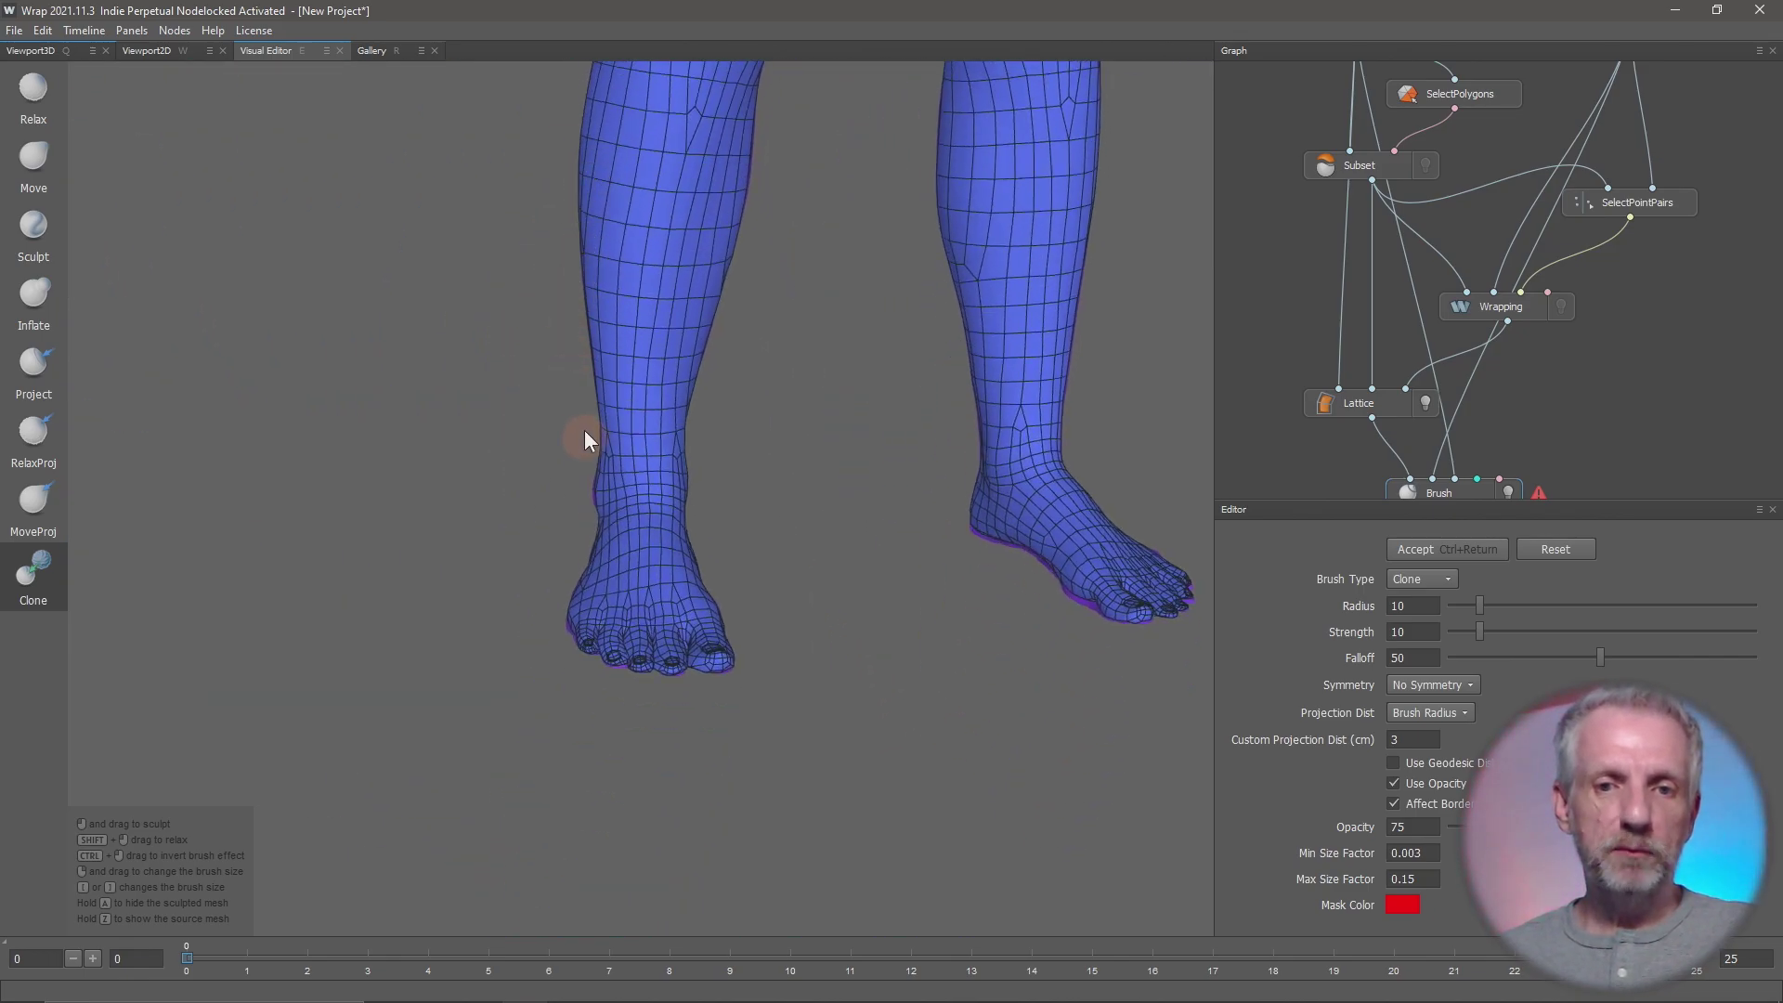
pyautogui.keyDown('alt'); pyautogui.moveTo(584, 433); pyautogui.dragTo(632, 536, button='right'); pyautogui.keyUp('alt')
pyautogui.keyDown('alt'); pyautogui.moveTo(635, 535); pyautogui.dragTo(639, 469, button='middle'); pyautogui.keyUp('alt')
pyautogui.keyDown('alt'); pyautogui.moveTo(640, 478); pyautogui.dragTo(785, 703); pyautogui.keyUp('alt')
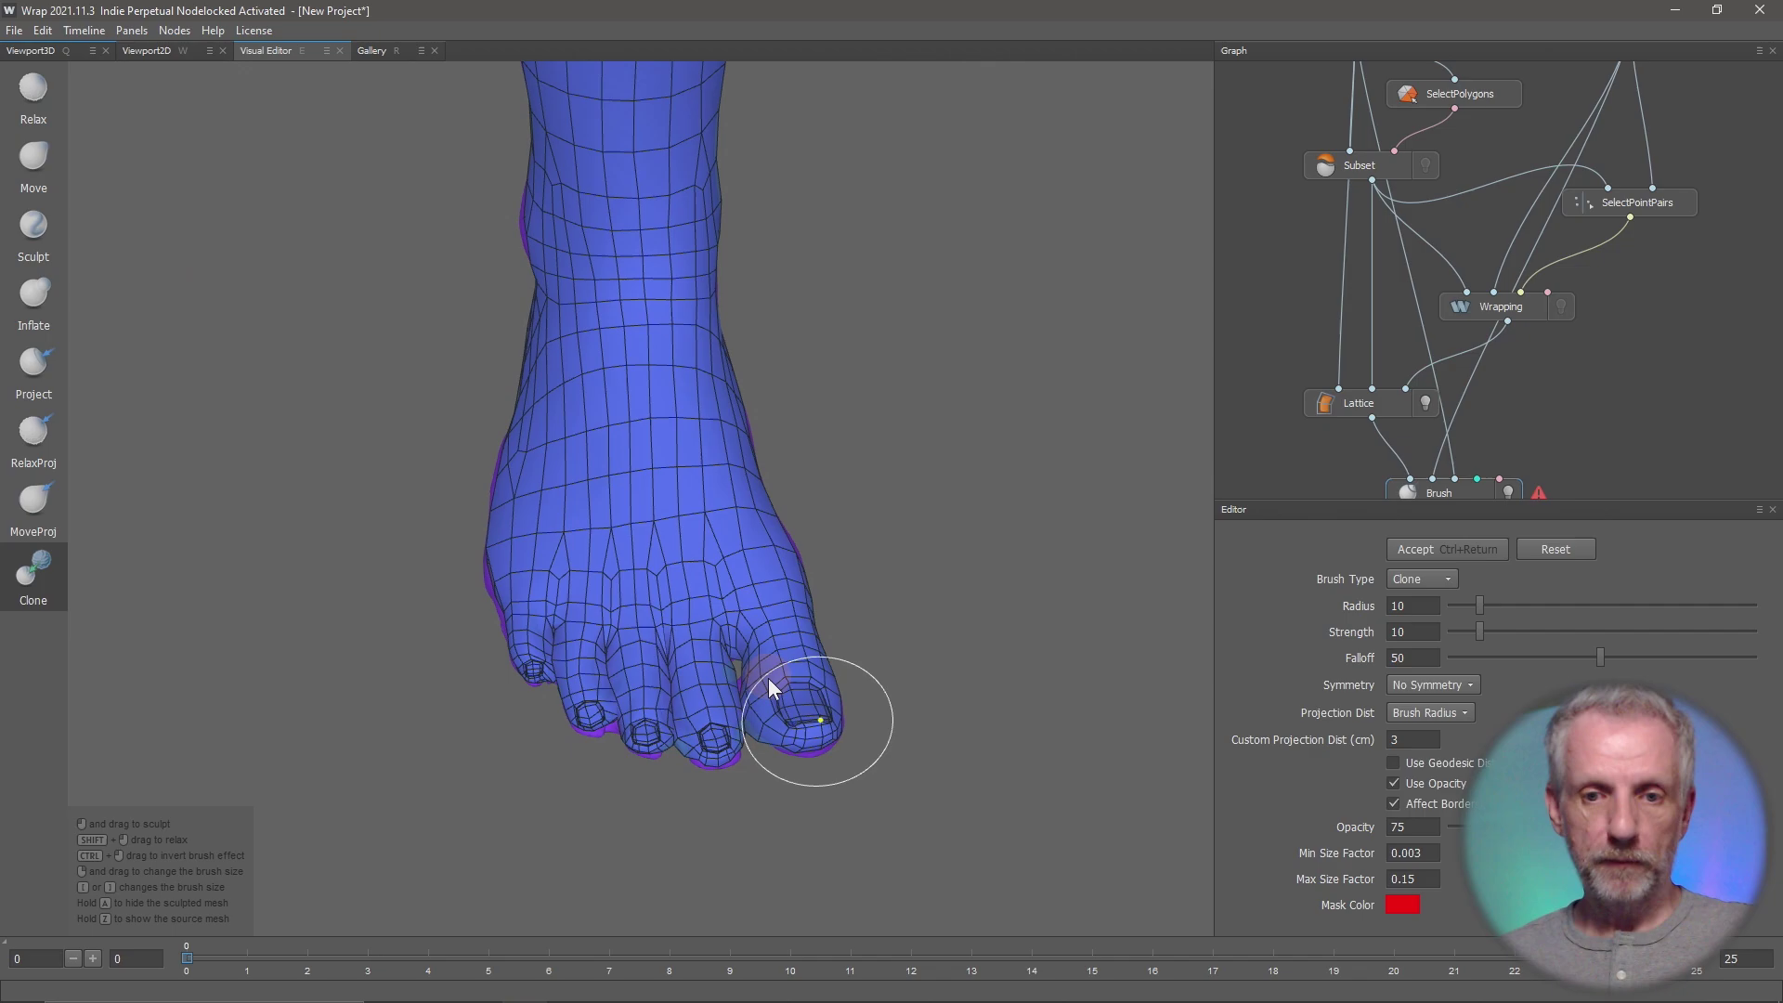
pyautogui.press(']')
pyautogui.press(']')
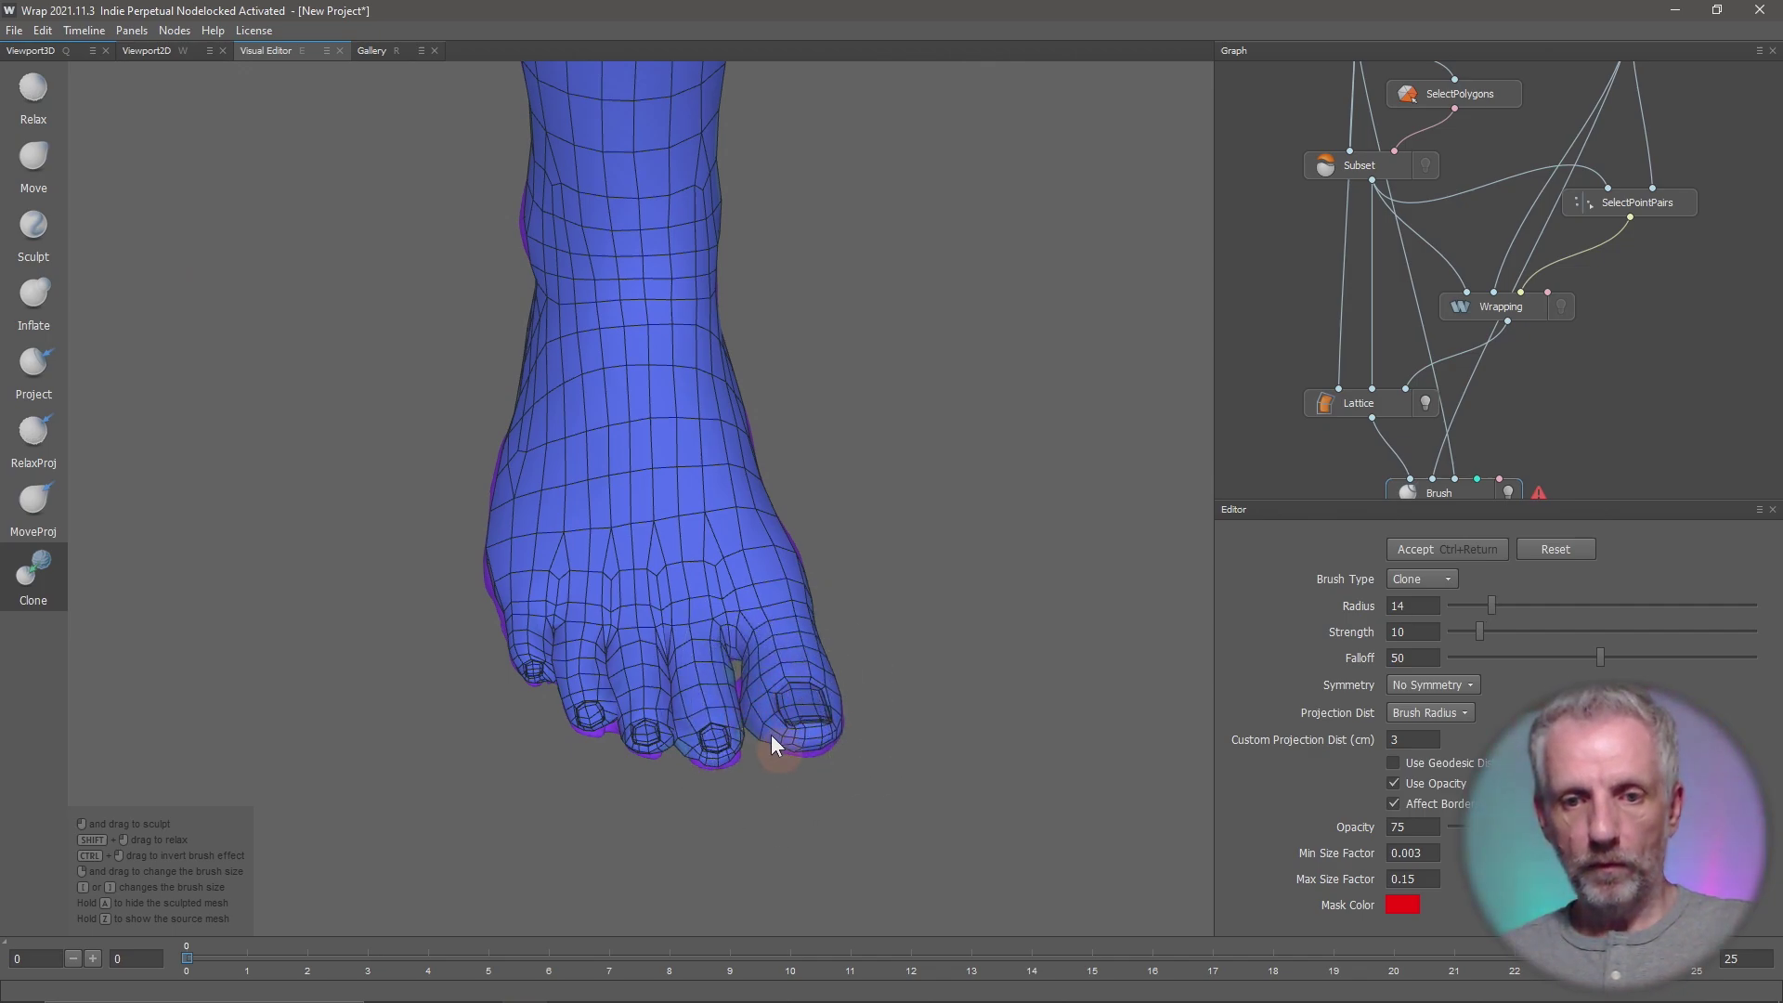
pyautogui.press(']')
pyautogui.press(']')
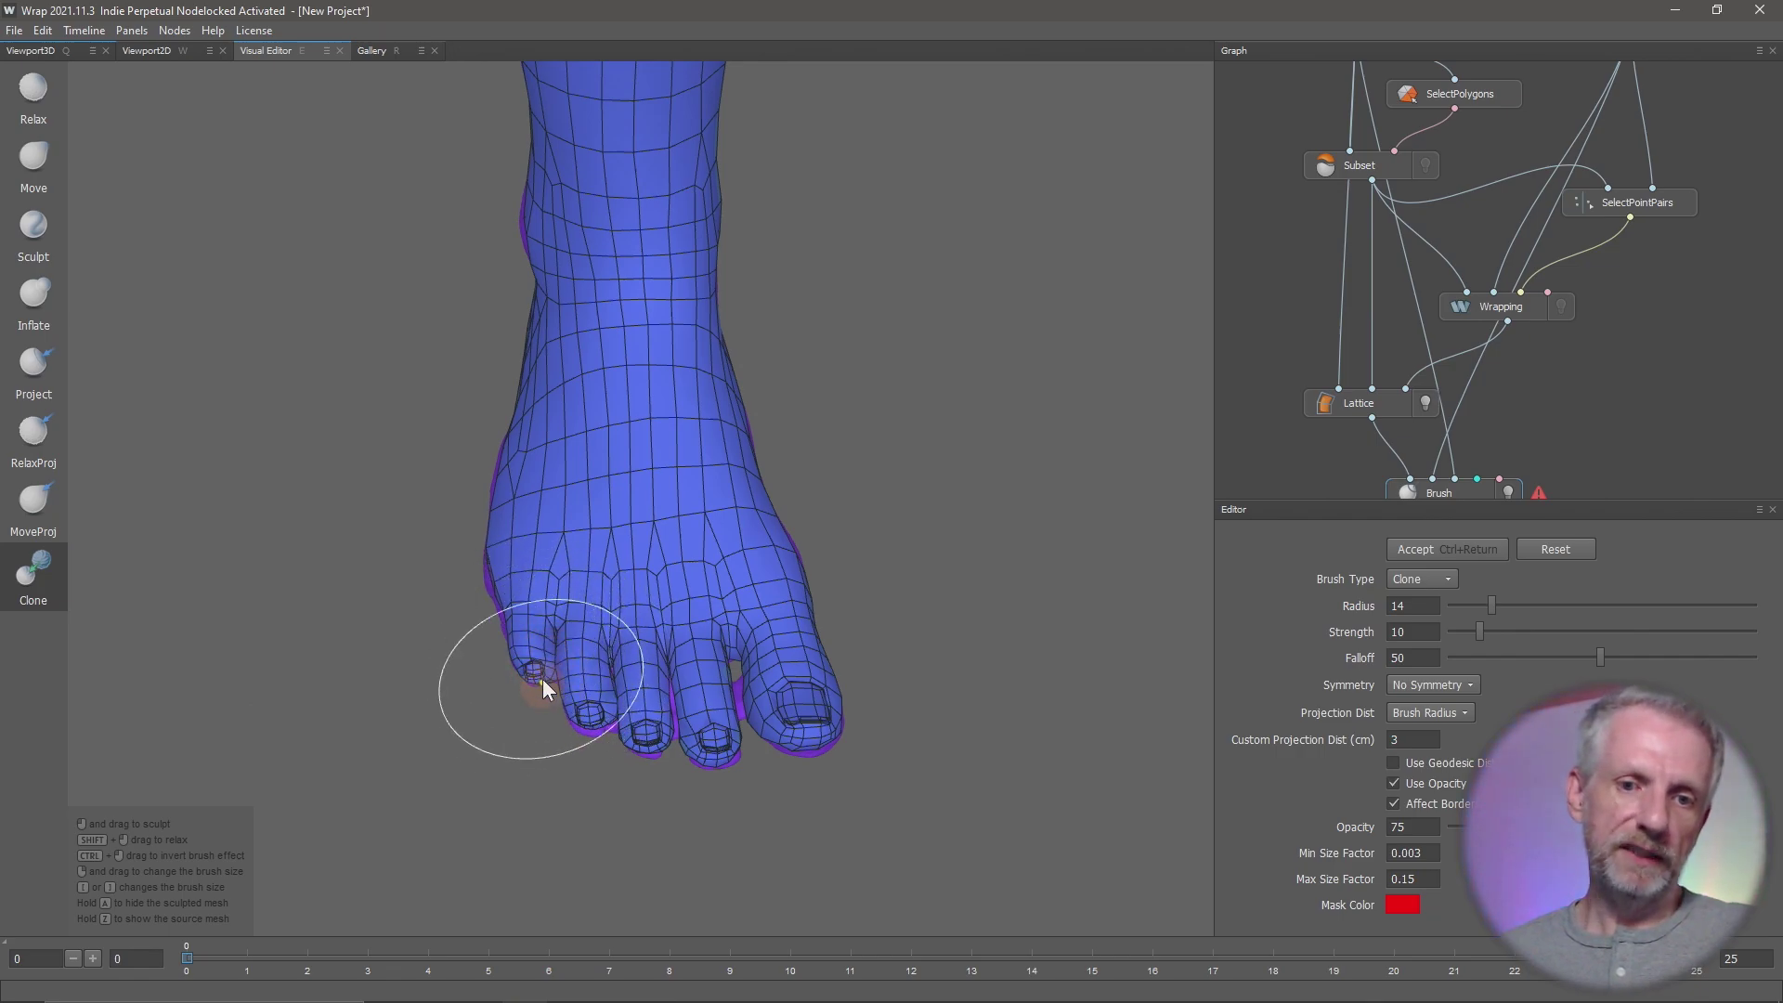
# - Examine the foot's sole edge and toes from the side and from above, comparing them with the scan
pyautogui.moveTo(542, 678)
pyautogui.keyDown('alt'); pyautogui.mouseDown()
pyautogui.moveTo(676, 571)
pyautogui.moveTo(560, 666)
pyautogui.mouseUp(); pyautogui.keyUp('alt')
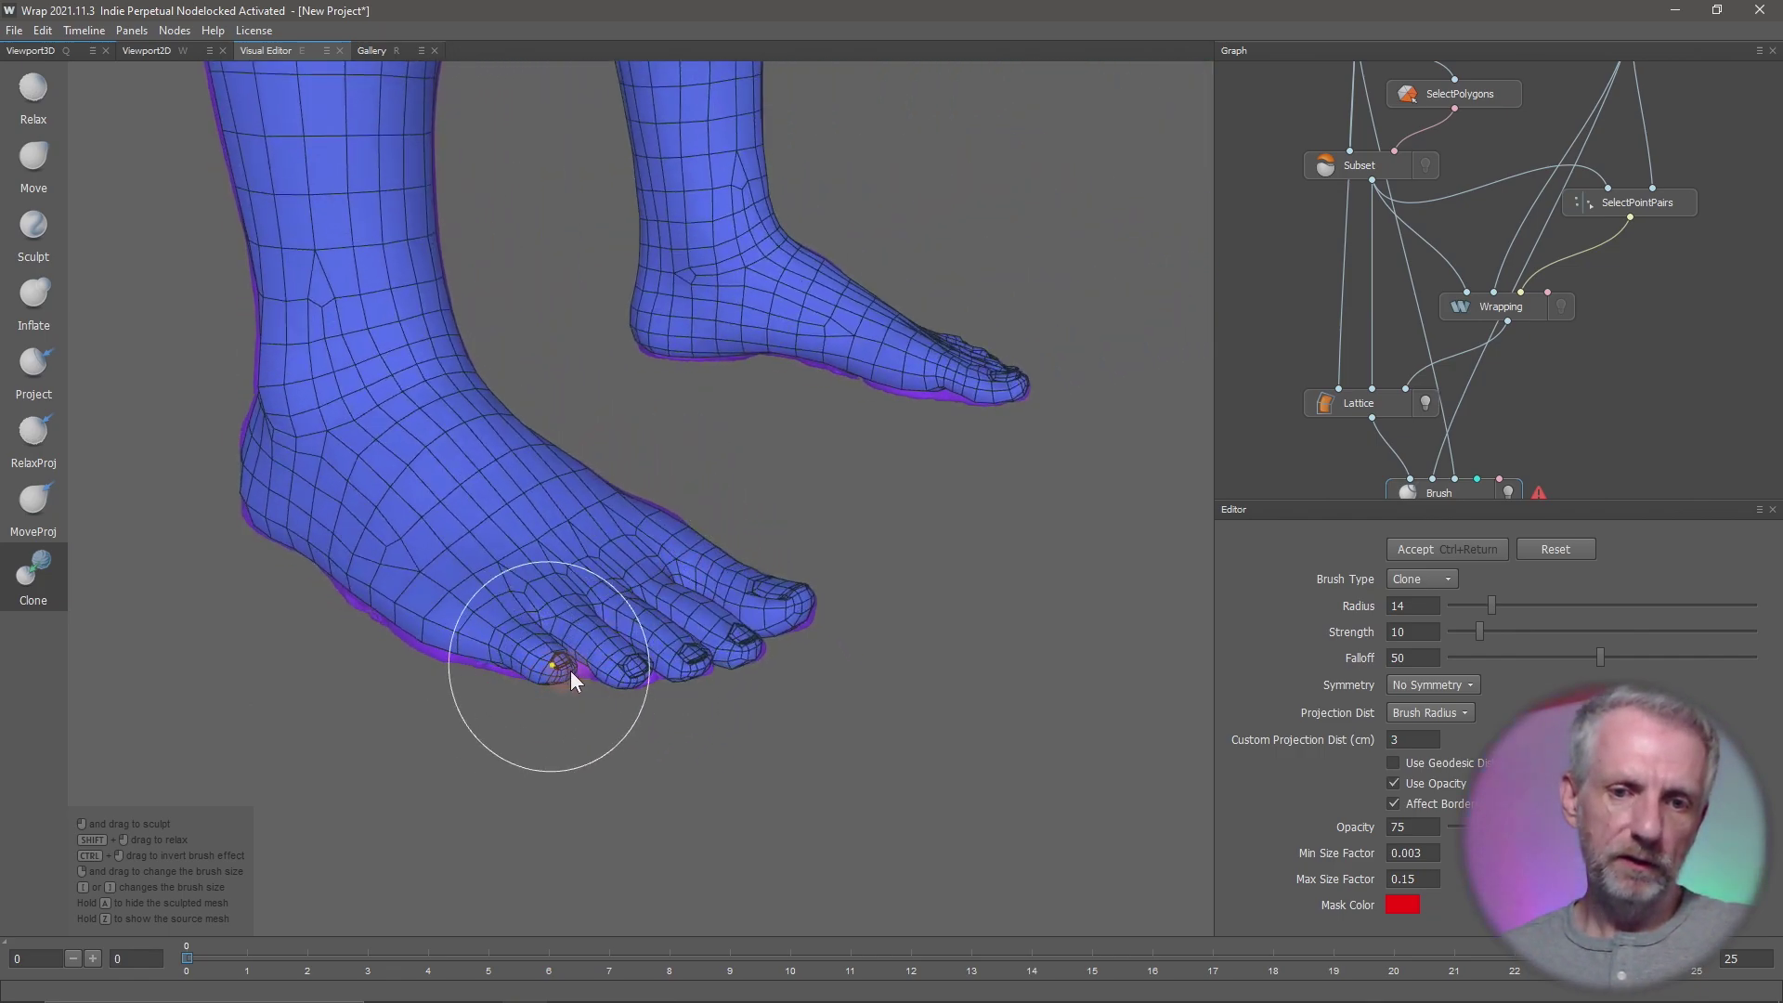
pyautogui.moveTo(754, 618)
pyautogui.keyDown('alt'); pyautogui.mouseDown()
pyautogui.moveTo(498, 734)
pyautogui.moveTo(796, 678)
pyautogui.moveTo(617, 739)
pyautogui.mouseUp(); pyautogui.keyUp('alt')
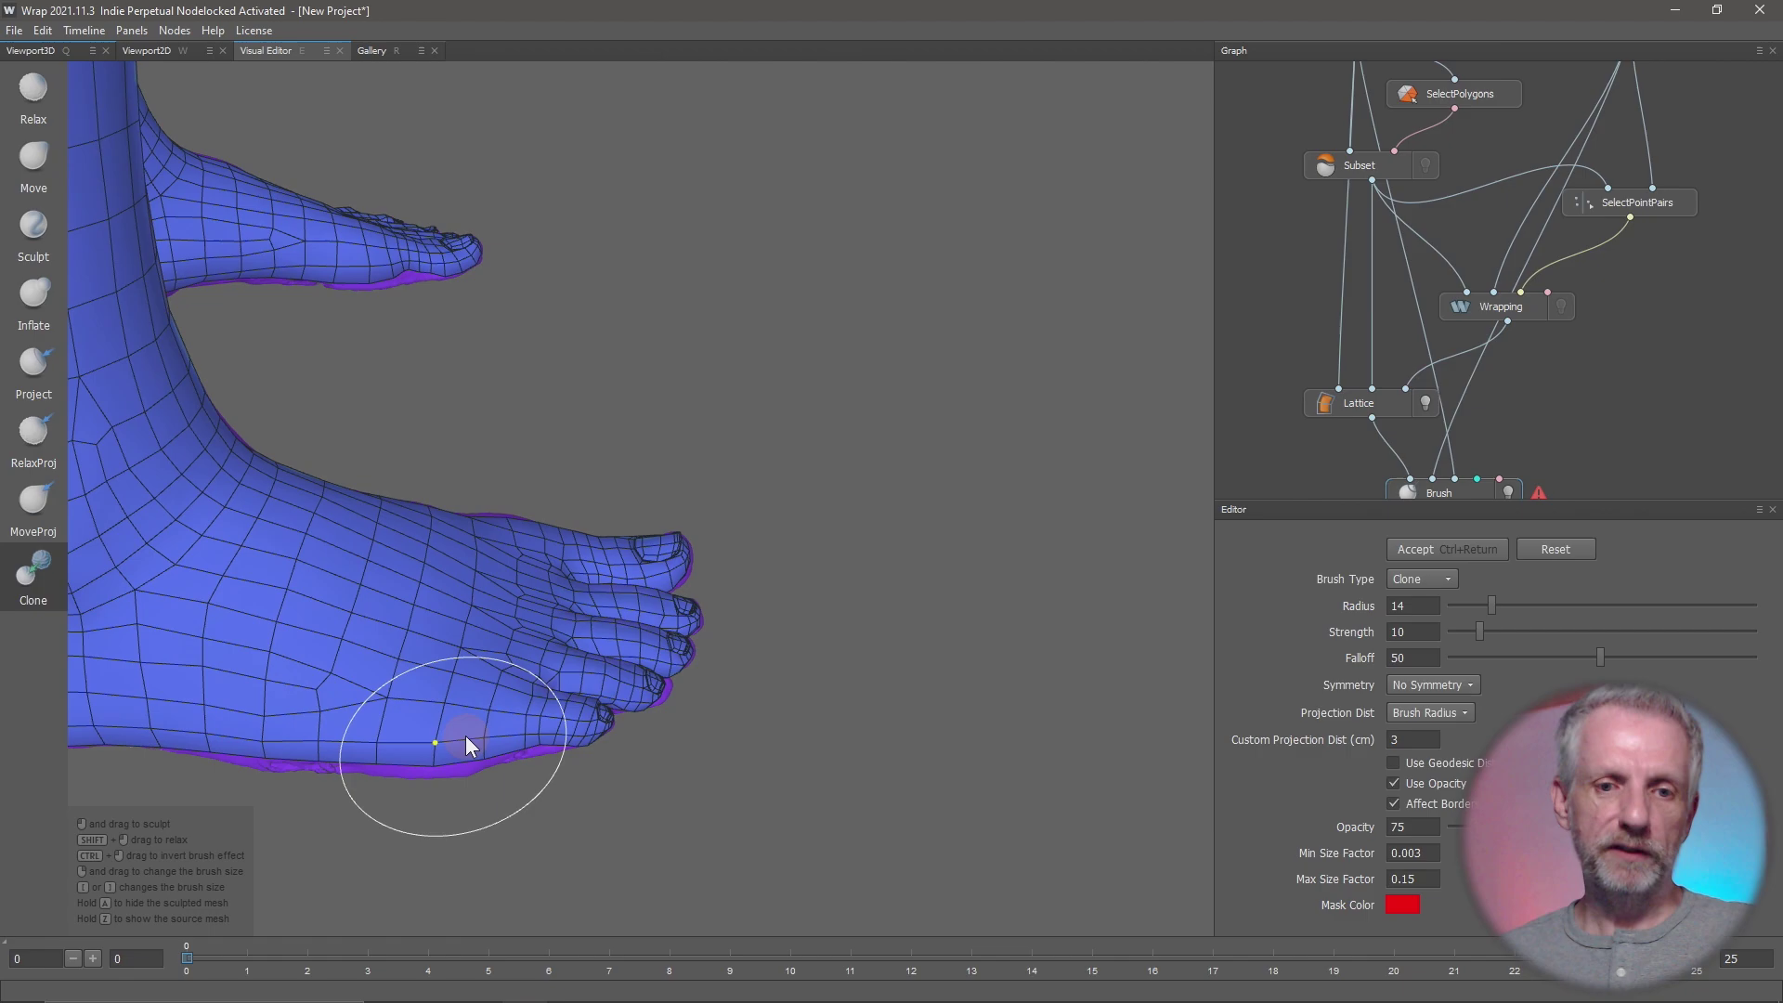
pyautogui.keyDown('alt'); pyautogui.moveTo(570, 605); pyautogui.dragTo(430, 588); pyautogui.keyUp('alt')
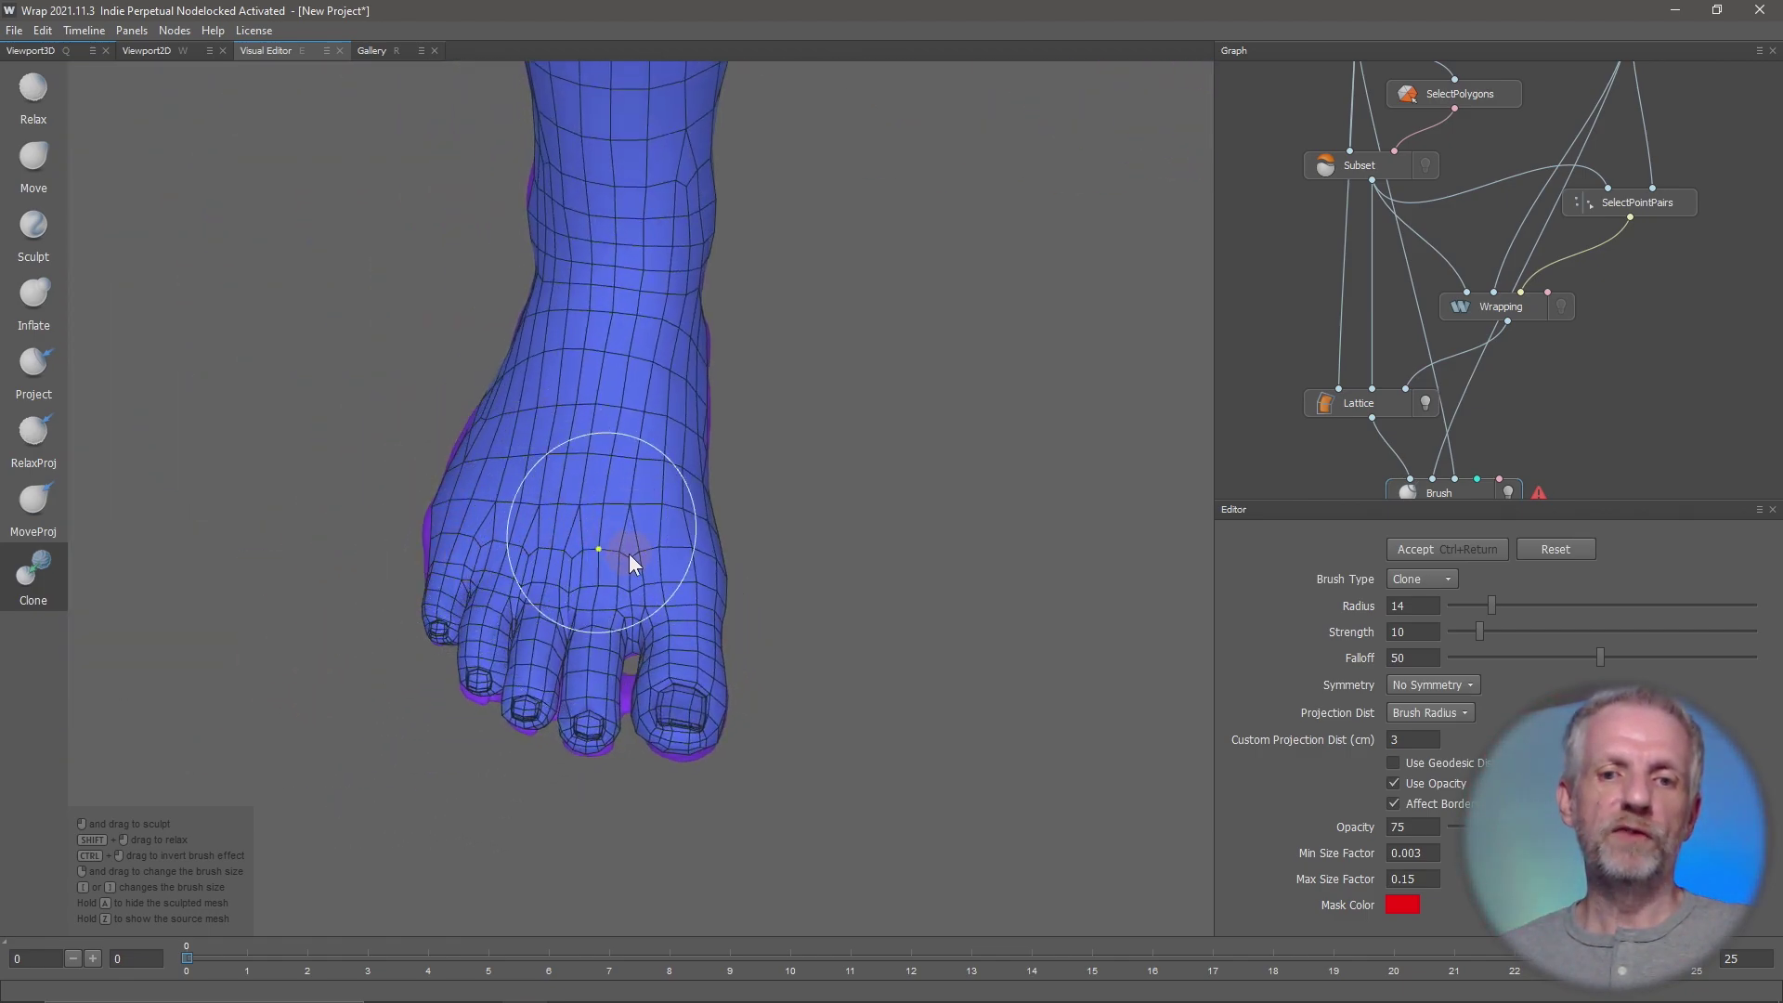
pyautogui.moveTo(725, 507)
pyautogui.keyDown('alt'); pyautogui.mouseDown()
pyautogui.moveTo(662, 461)
pyautogui.moveTo(191, 384)
pyautogui.moveTo(557, 436)
pyautogui.moveTo(385, 444)
pyautogui.moveTo(458, 447)
pyautogui.moveTo(603, 573)
pyautogui.moveTo(511, 564)
pyautogui.mouseUp(); pyautogui.keyUp('alt')
pyautogui.keyDown('alt'); pyautogui.moveTo(700, 634); pyautogui.dragTo(733, 709); pyautogui.keyUp('alt')
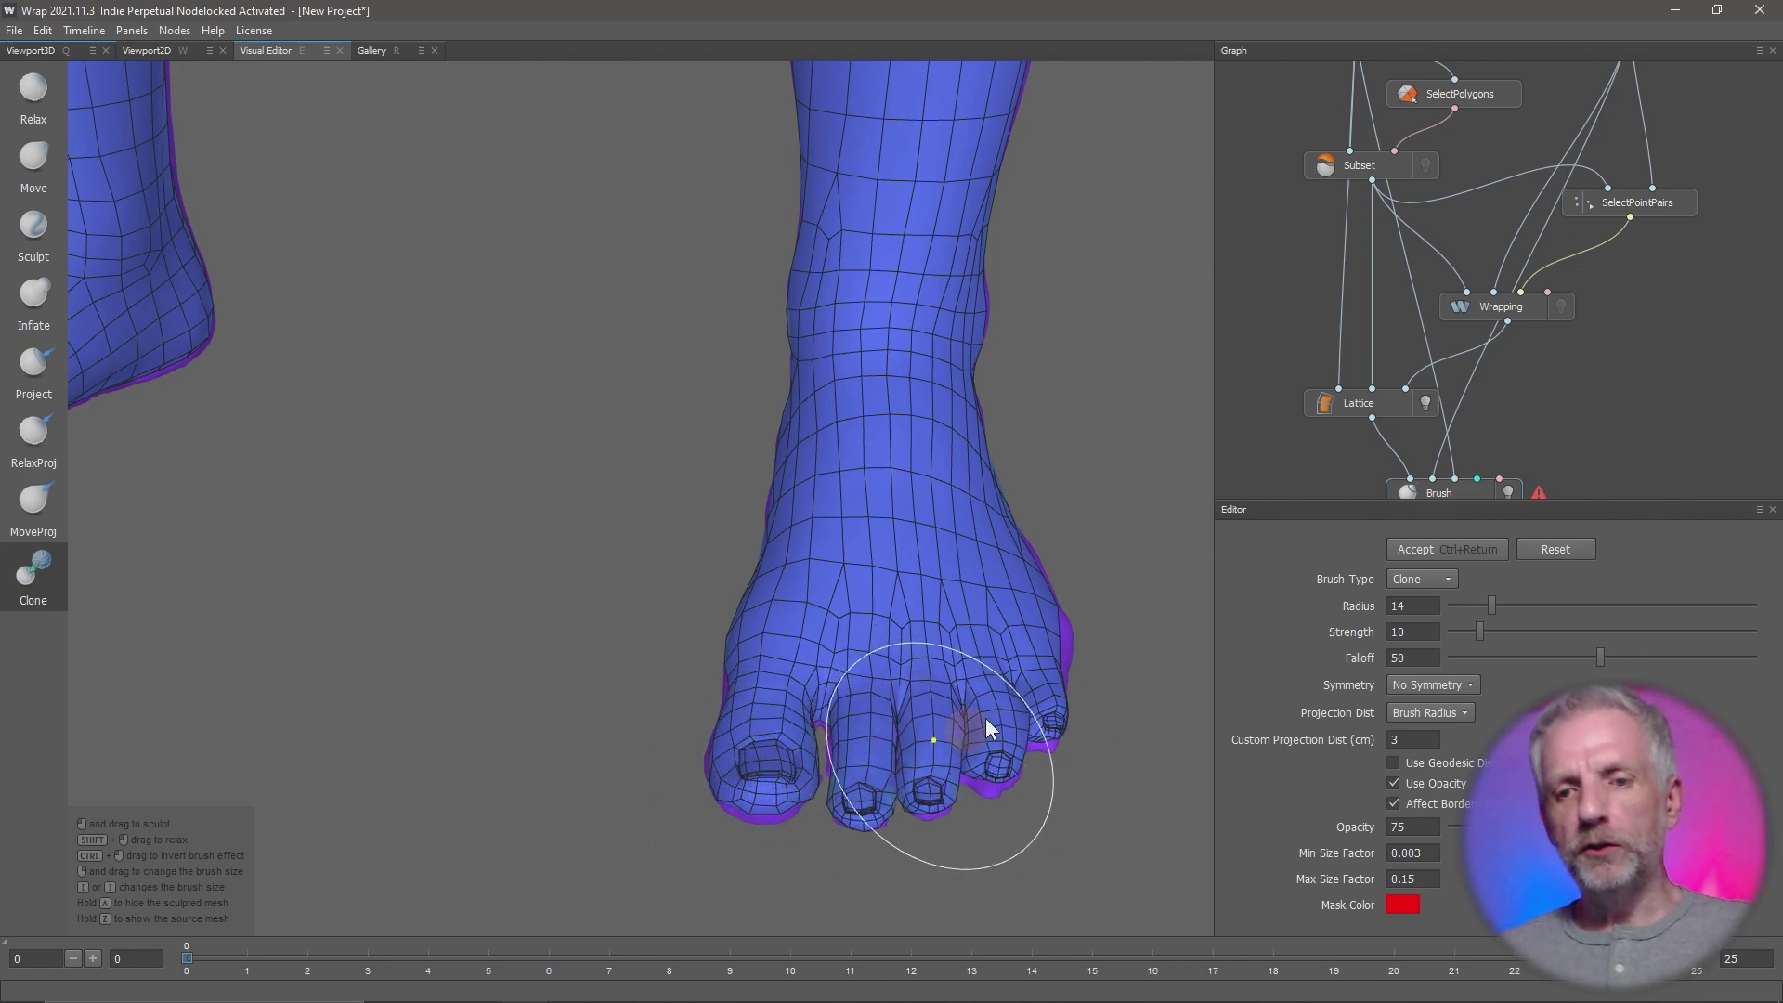
# - Raise the Clone brush strength to 25 for the toes of the other foot
pyautogui.scroll(2, 1044, 740)
pyautogui.keyDown('alt'); pyautogui.moveTo(1040, 740); pyautogui.dragTo(731, 659, button='middle'); pyautogui.keyUp('alt')
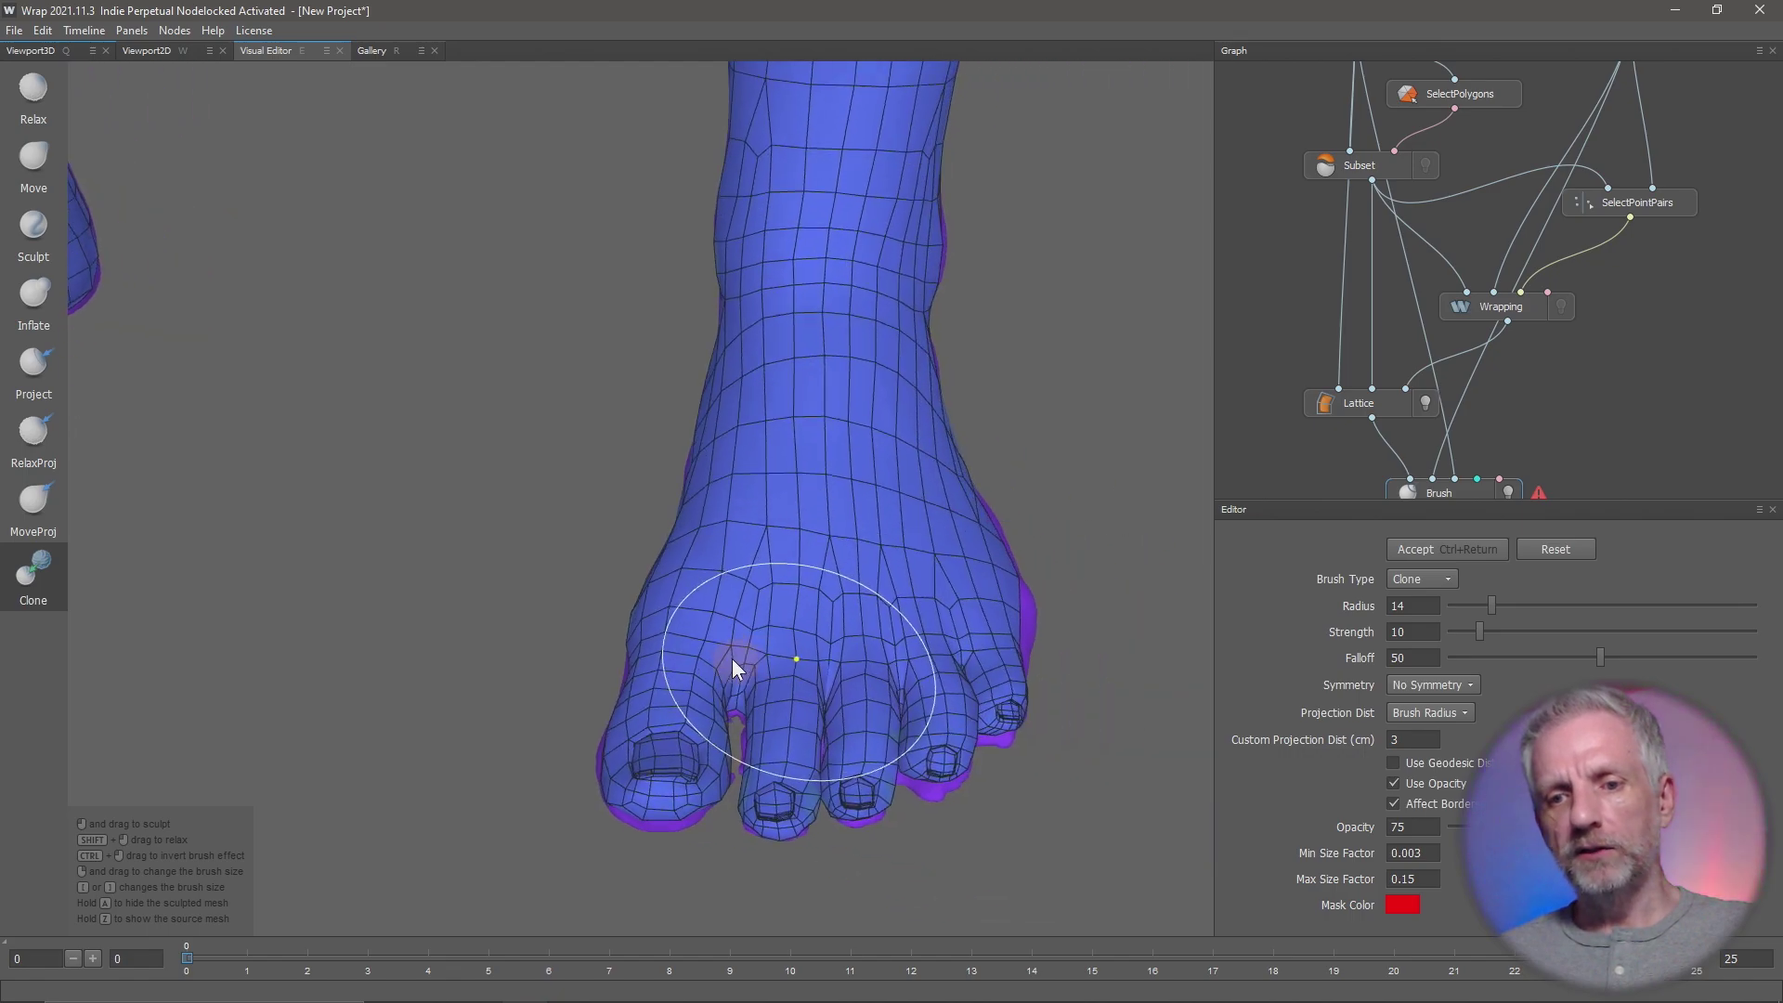
pyautogui.keyDown('alt'); pyautogui.moveTo(730, 658); pyautogui.dragTo(731, 683); pyautogui.keyUp('alt')
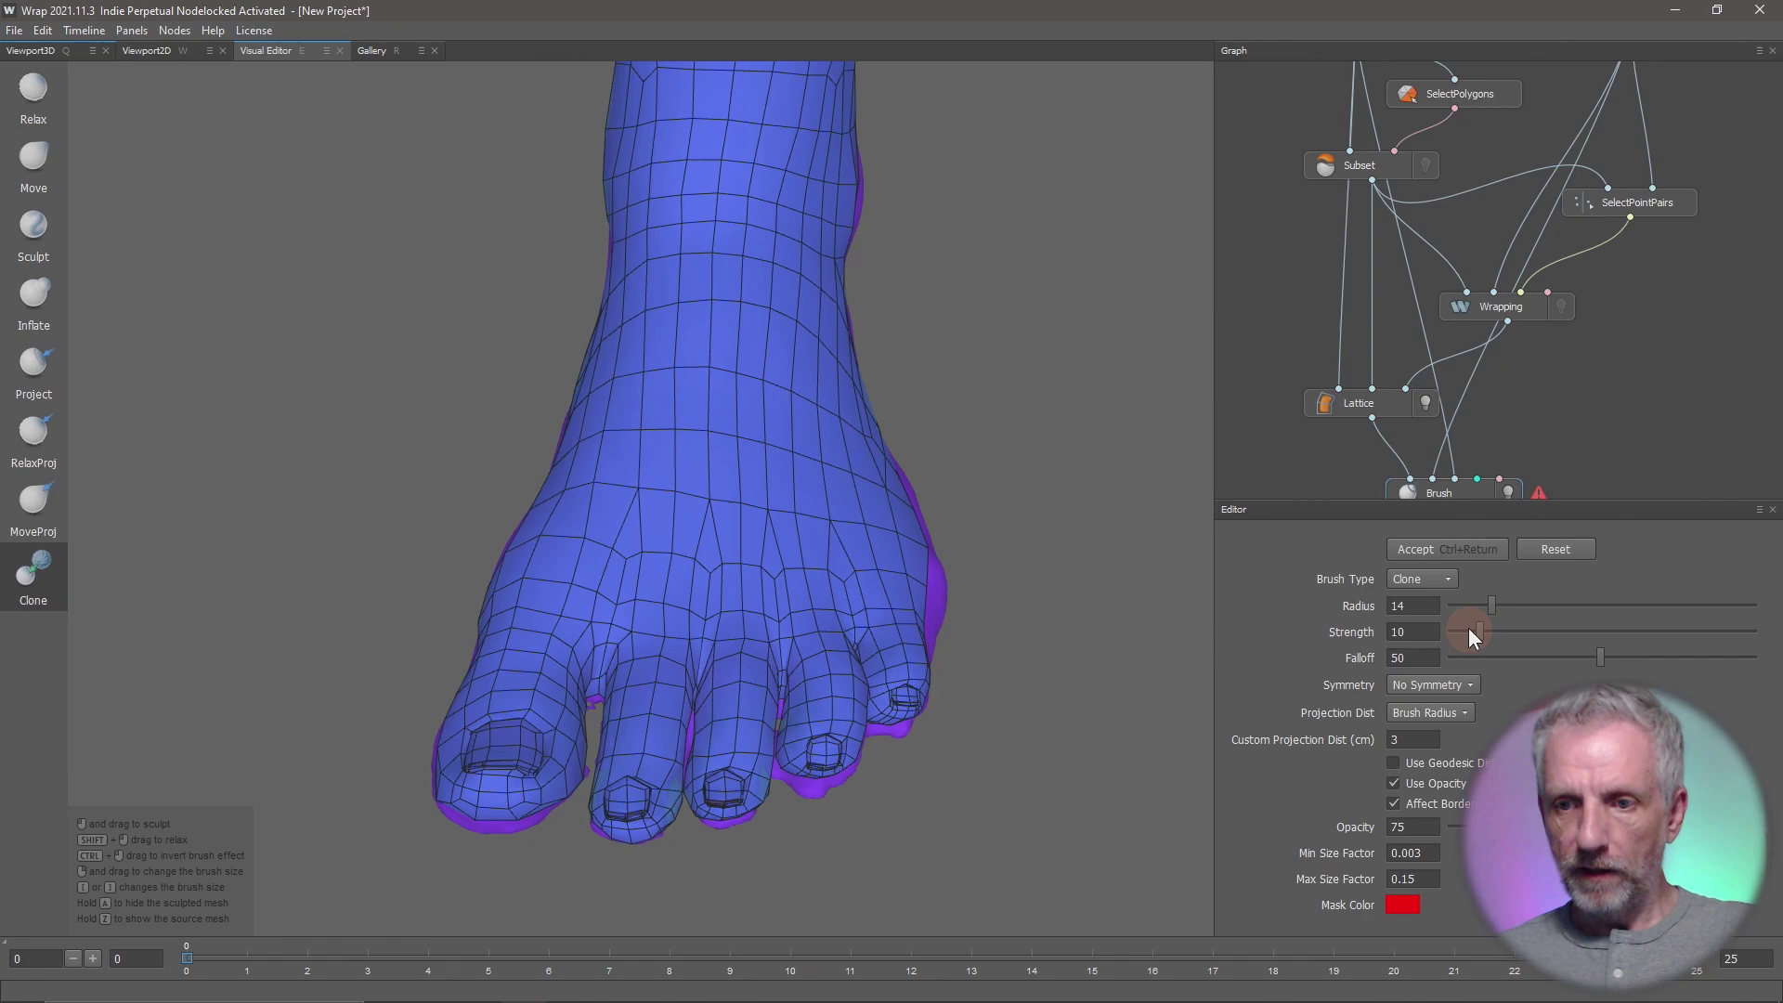
pyautogui.moveTo(1468, 629); pyautogui.dragTo(1524, 629)
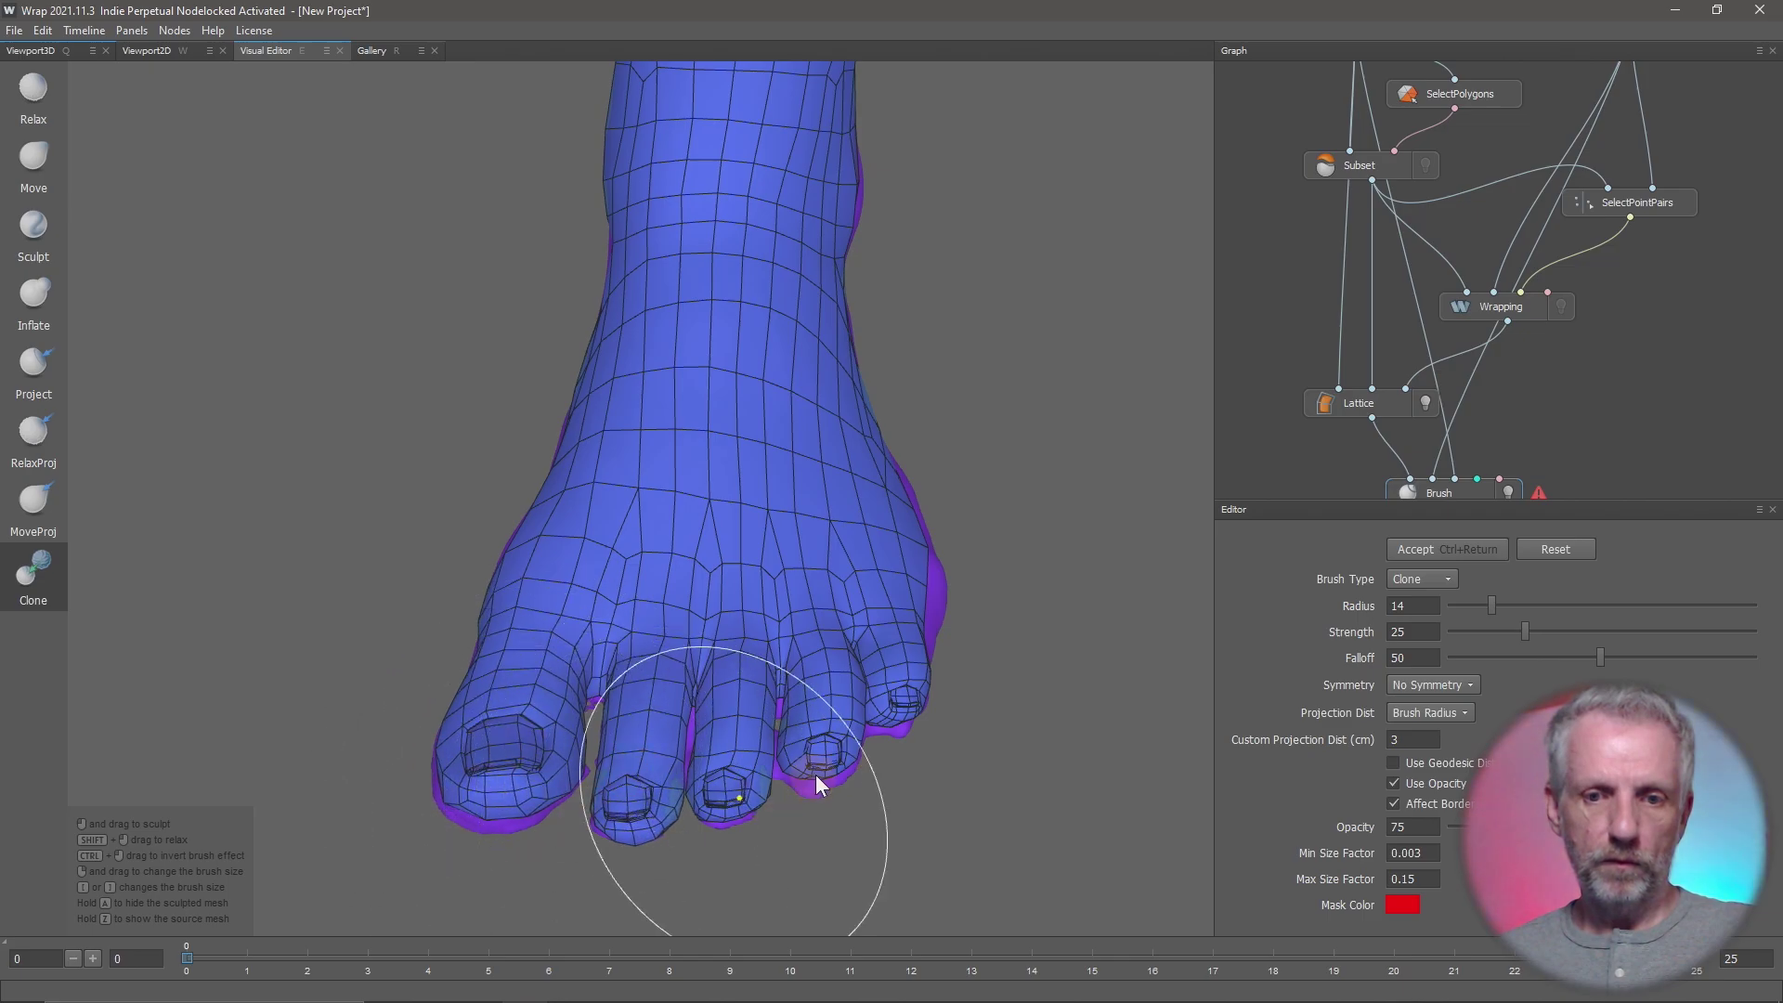
# - Check the toes from the front, then follow the legs and torso upward to the head
pyautogui.moveTo(792, 743)
pyautogui.keyDown('alt'); pyautogui.mouseDown()
pyautogui.moveTo(656, 656)
pyautogui.moveTo(781, 634)
pyautogui.mouseUp(); pyautogui.keyUp('alt')
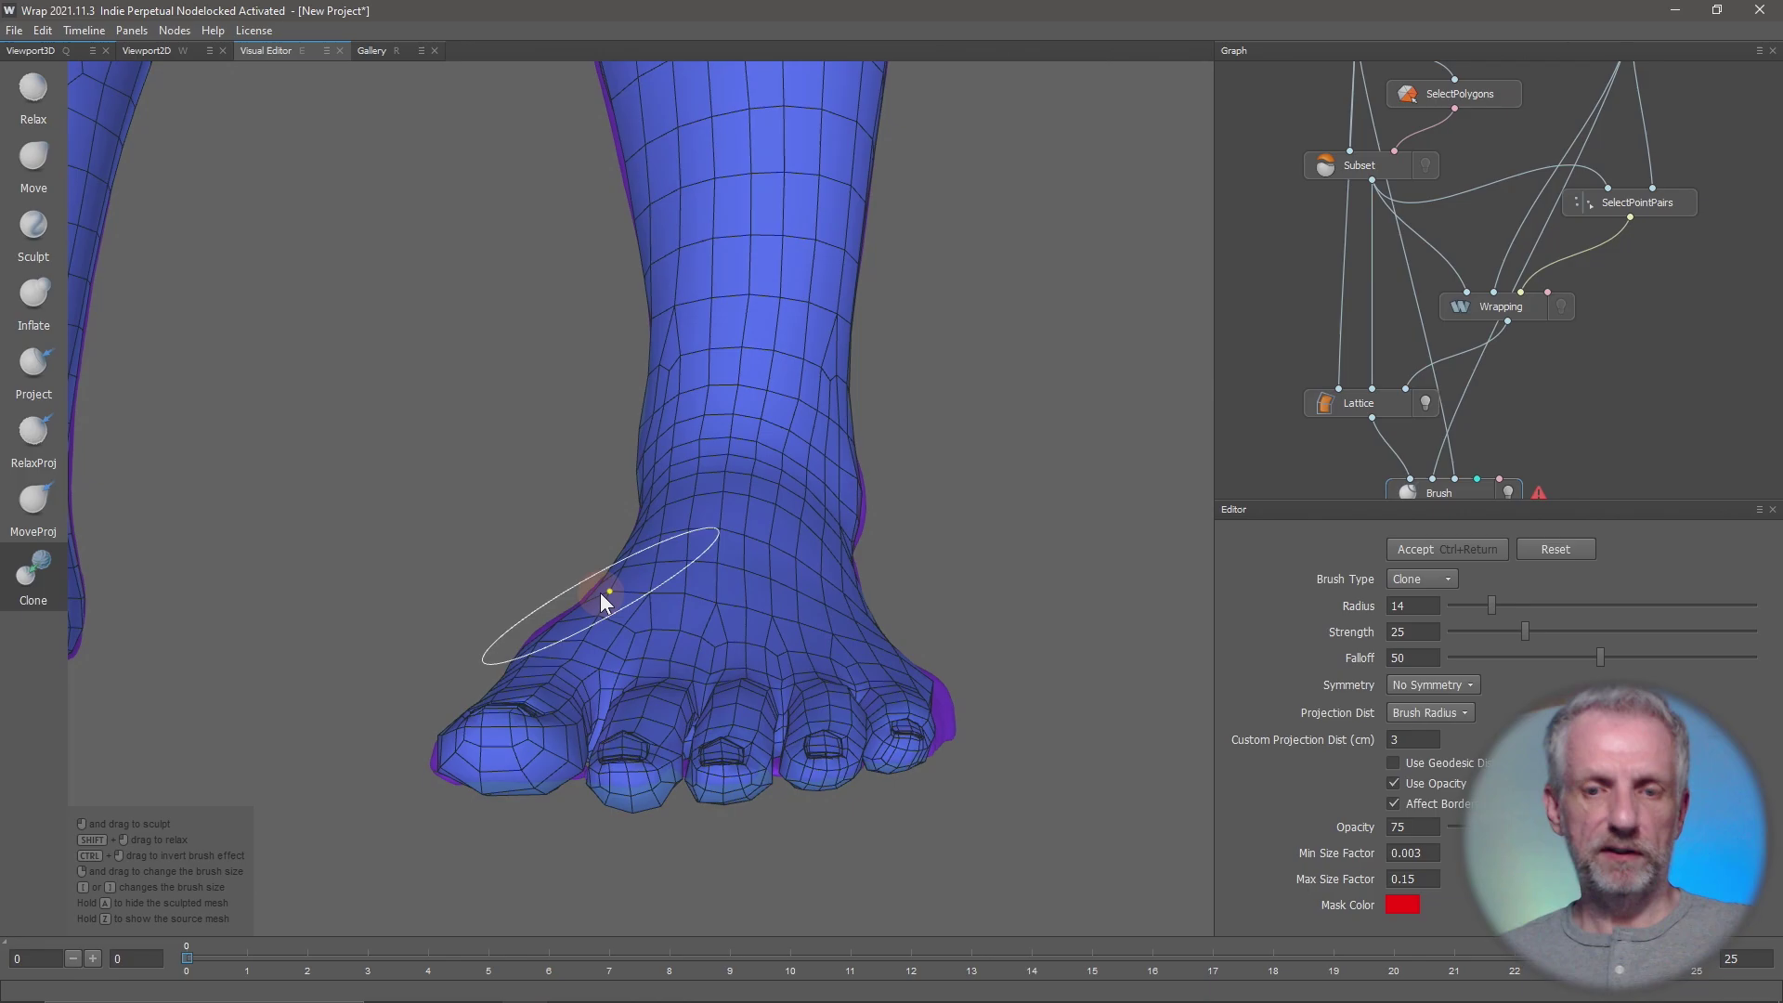
pyautogui.scroll(-5, 601, 591)
pyautogui.keyDown('alt'); pyautogui.moveTo(517, 358); pyautogui.dragTo(519, 651, button='middle'); pyautogui.keyUp('alt')
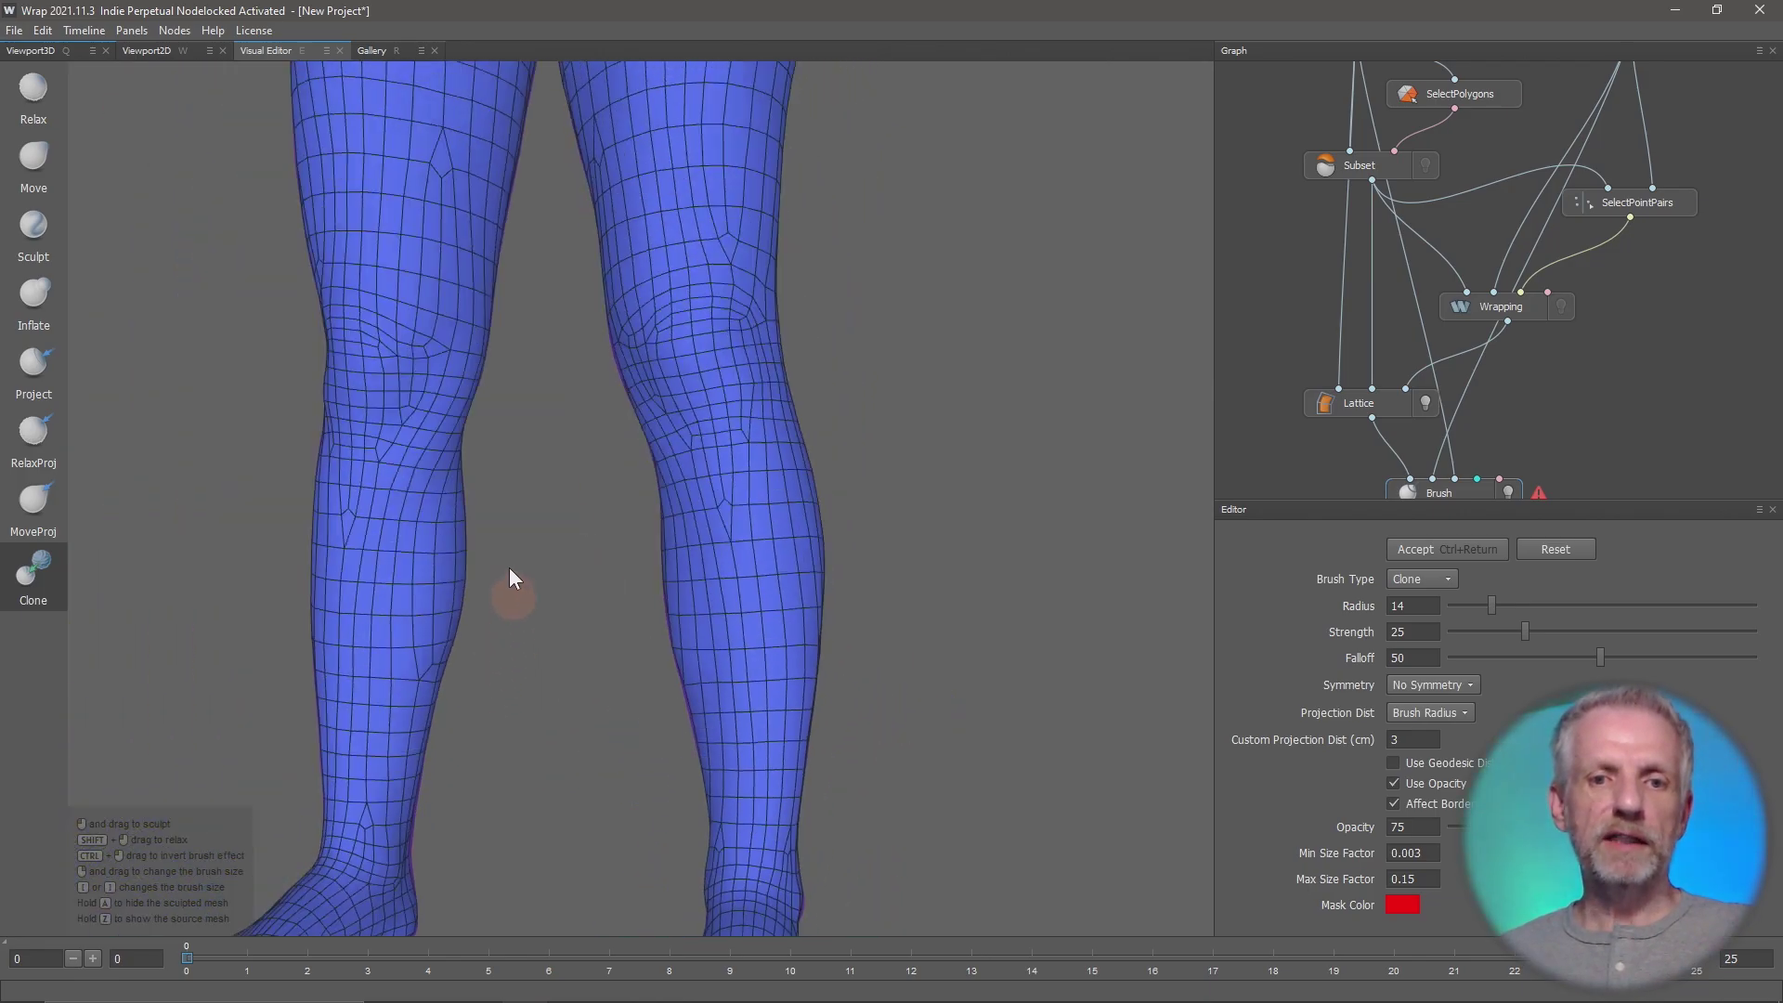
pyautogui.scroll(-3, 512, 547)
pyautogui.keyDown('alt'); pyautogui.moveTo(518, 233); pyautogui.dragTo(503, 807, button='middle'); pyautogui.keyUp('alt')
pyautogui.scroll(3, 527, 393)
pyautogui.scroll(-2, 503, 807)
pyautogui.moveTo(617, 529)
pyautogui.keyDown('alt'); pyautogui.mouseDown(button='middle')
pyautogui.moveTo(610, 656)
pyautogui.moveTo(681, 779)
pyautogui.mouseUp(button='middle'); pyautogui.keyUp('alt')
pyautogui.scroll(-2, 680, 779)
pyautogui.moveTo(700, 509)
pyautogui.keyDown('alt'); pyautogui.mouseDown(button='middle')
pyautogui.moveTo(713, 576)
pyautogui.moveTo(674, 744)
pyautogui.mouseUp(button='middle'); pyautogui.keyUp('alt')
pyautogui.scroll(2, 674, 745)
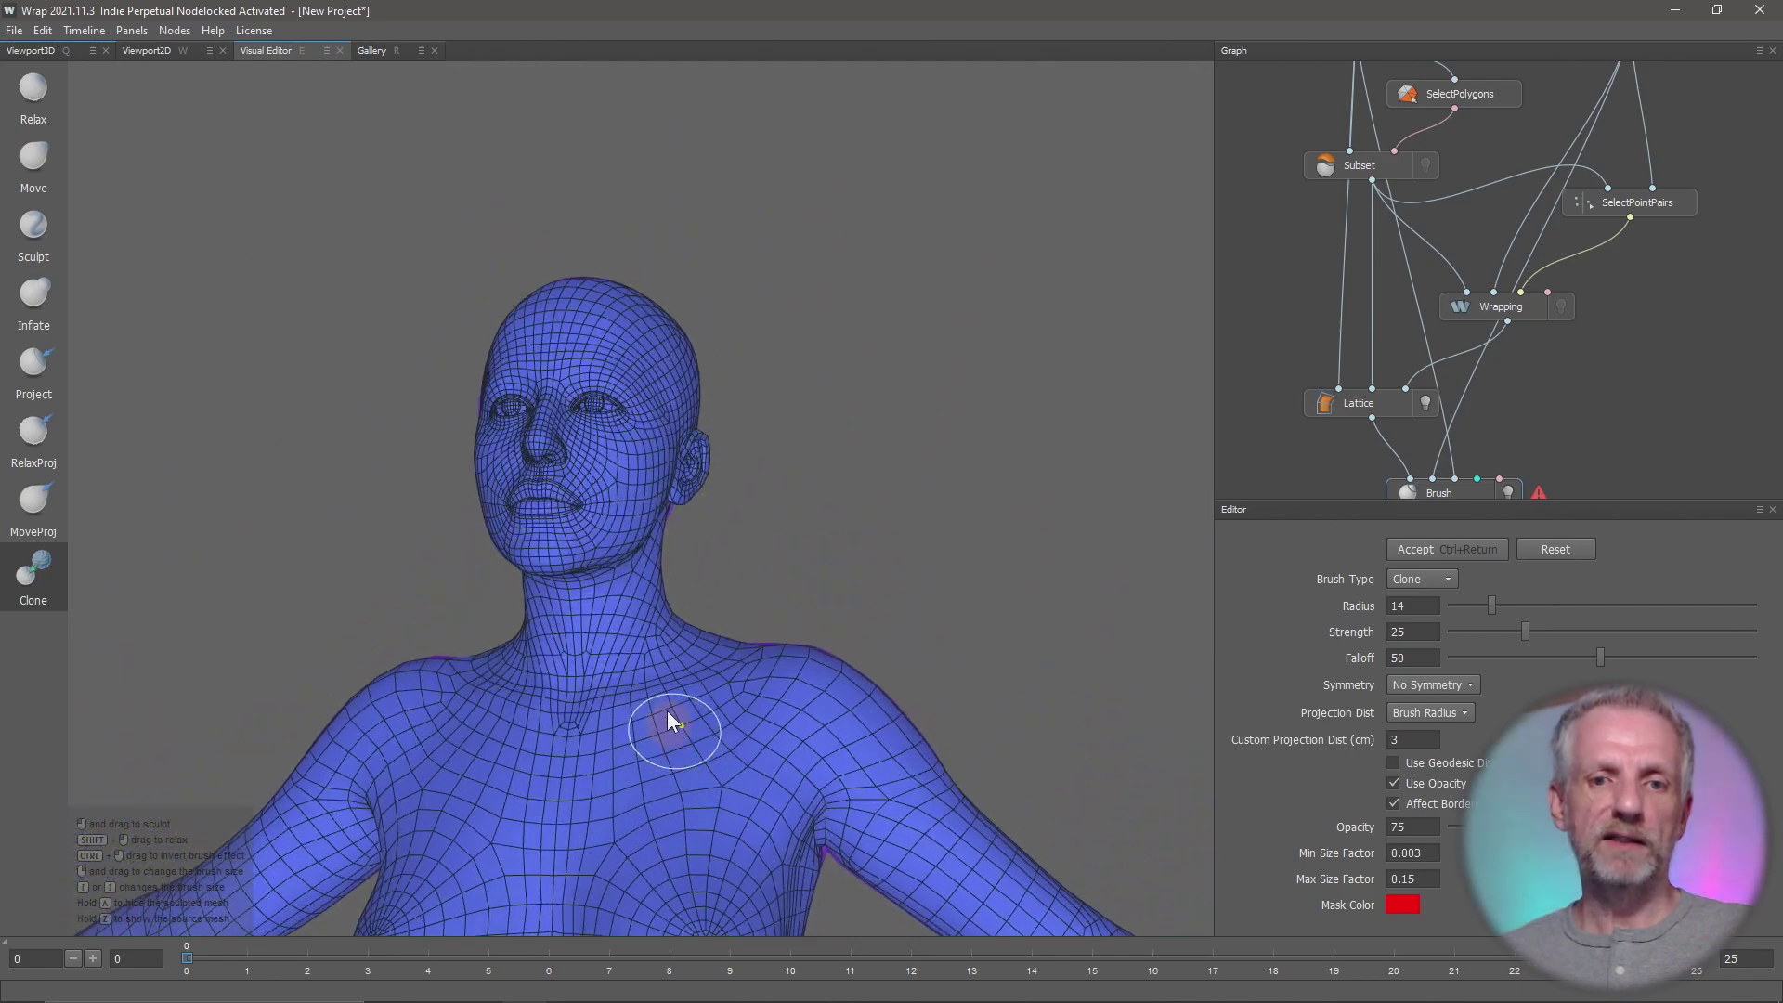
pyautogui.scroll(1, 668, 710)
pyautogui.keyDown('alt'); pyautogui.moveTo(618, 600); pyautogui.dragTo(667, 793, button='middle'); pyautogui.keyUp('alt')
pyautogui.scroll(8, 667, 793)
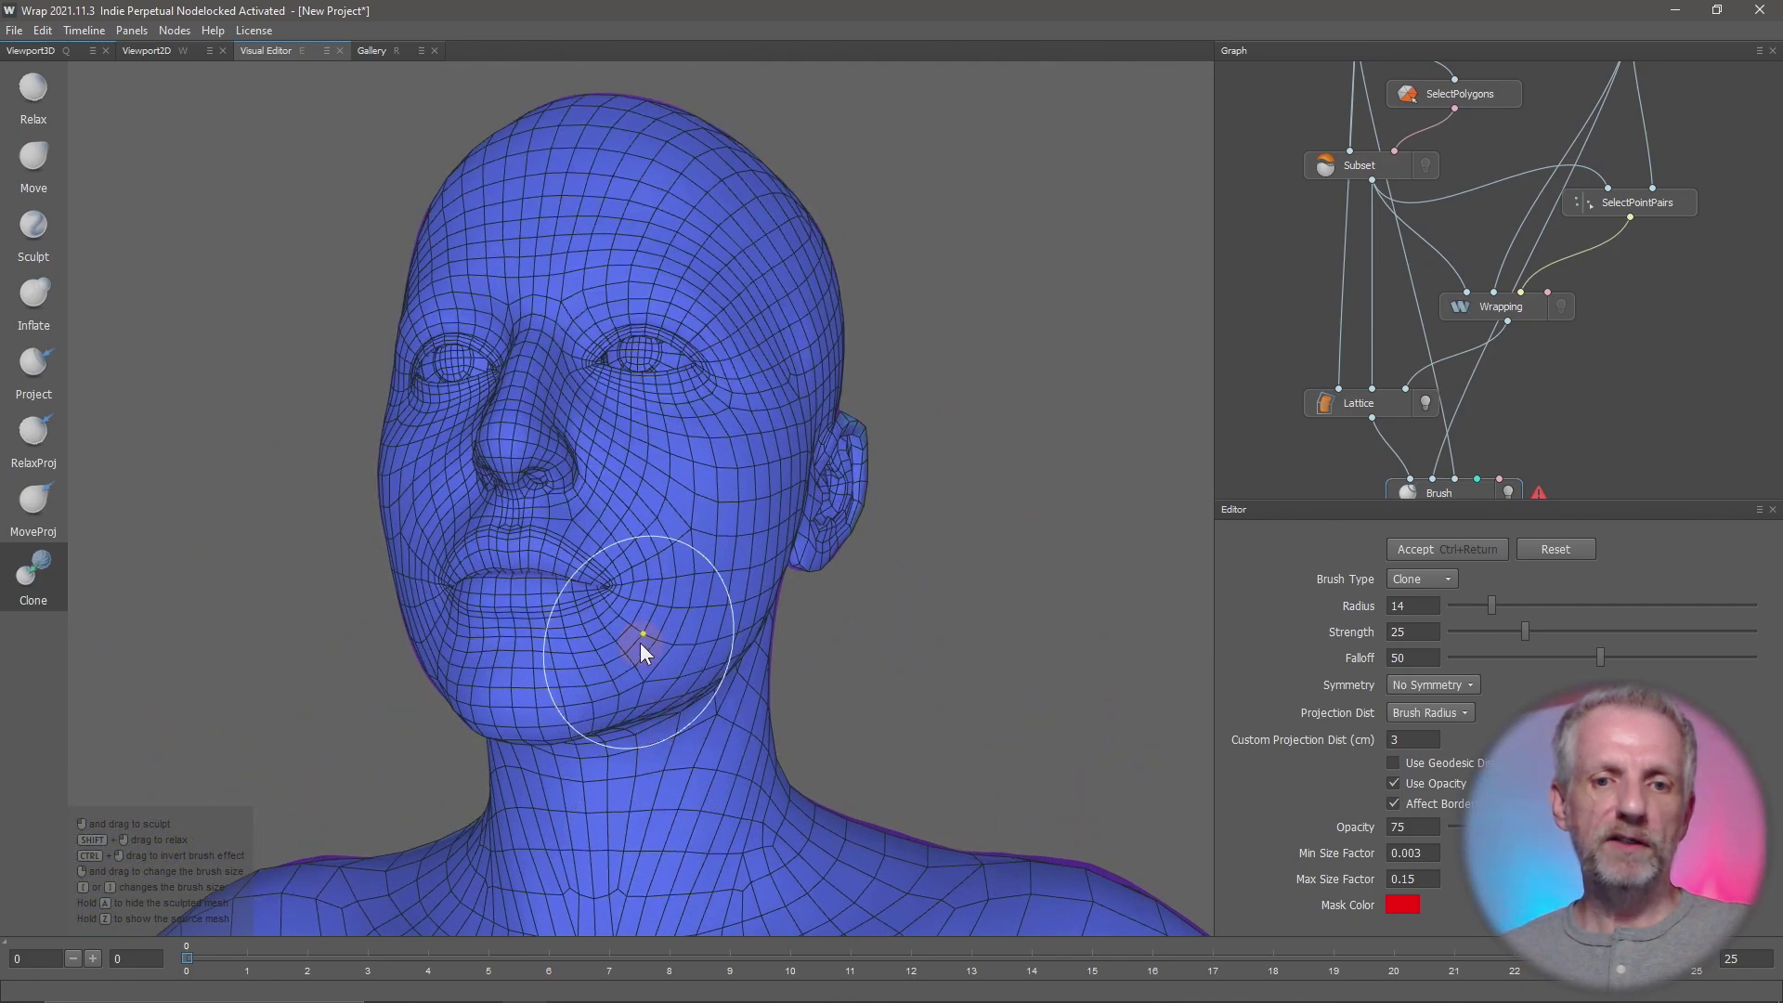
# - Set the Clone brush radius to 9 for working on the lips
pyautogui.keyDown('alt'); pyautogui.moveTo(759, 770); pyautogui.dragTo(737, 665); pyautogui.keyUp('alt')
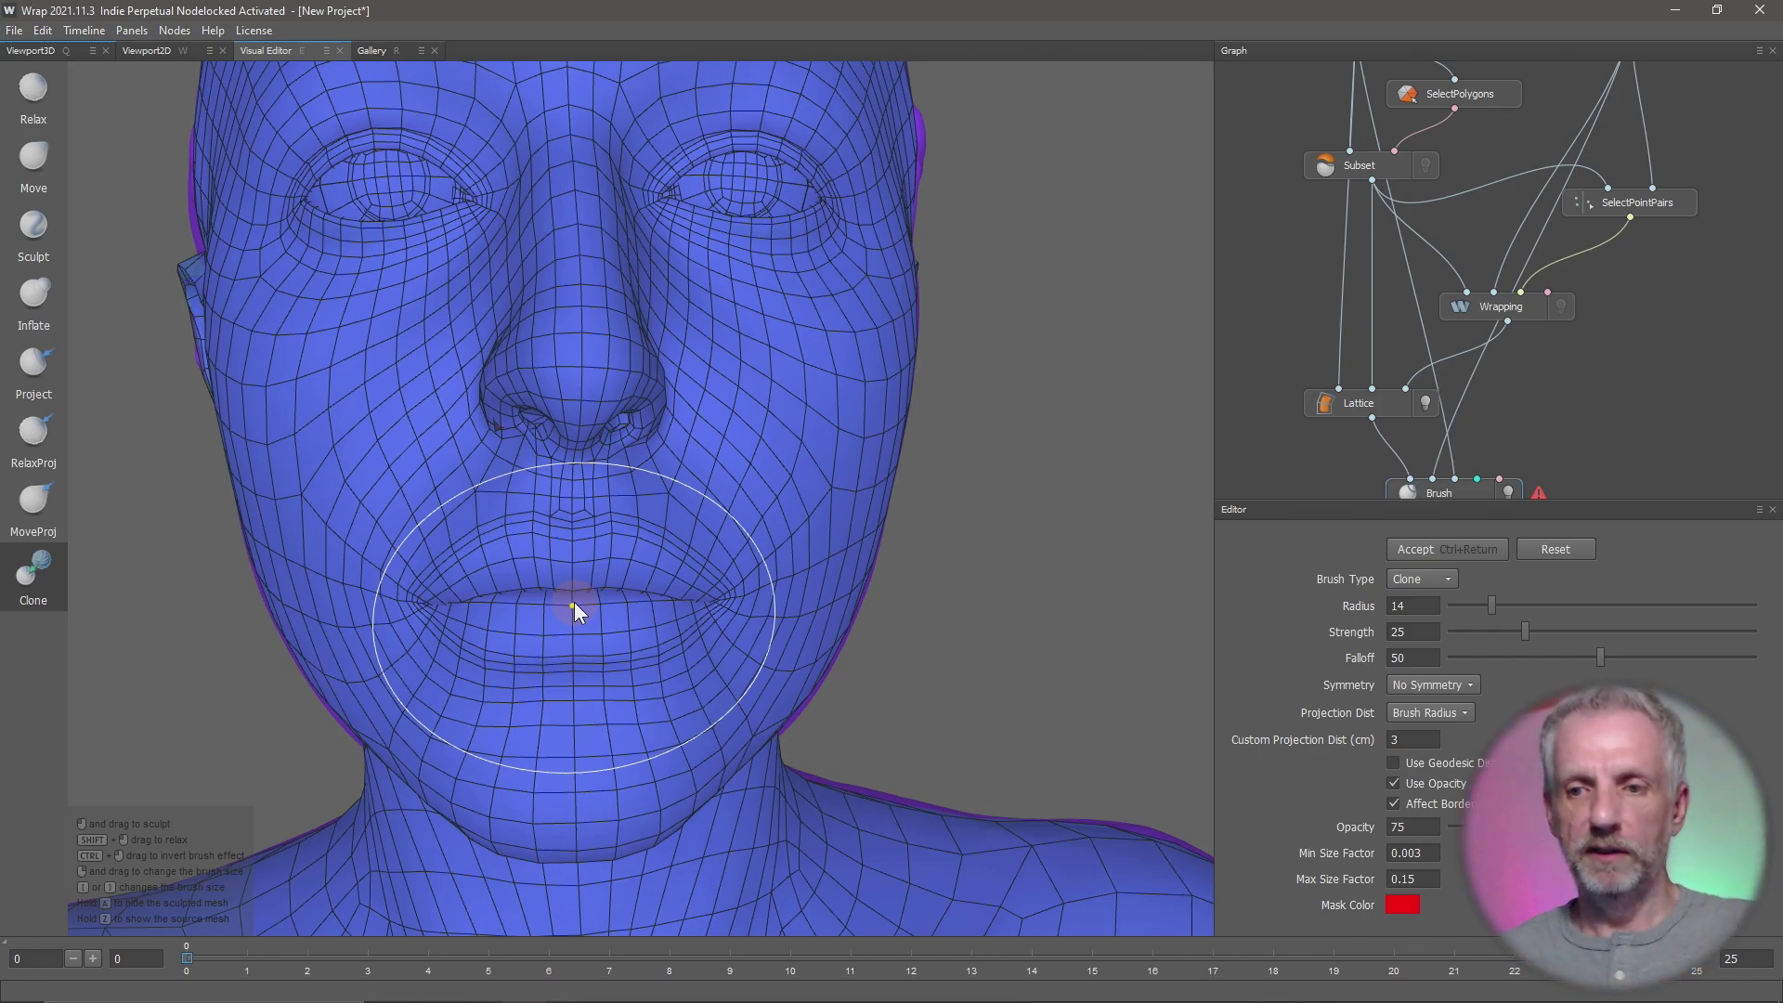
pyautogui.moveTo(1491, 606)
pyautogui.mouseDown()
pyautogui.moveTo(1506, 613)
pyautogui.moveTo(1473, 605)
pyautogui.mouseUp()
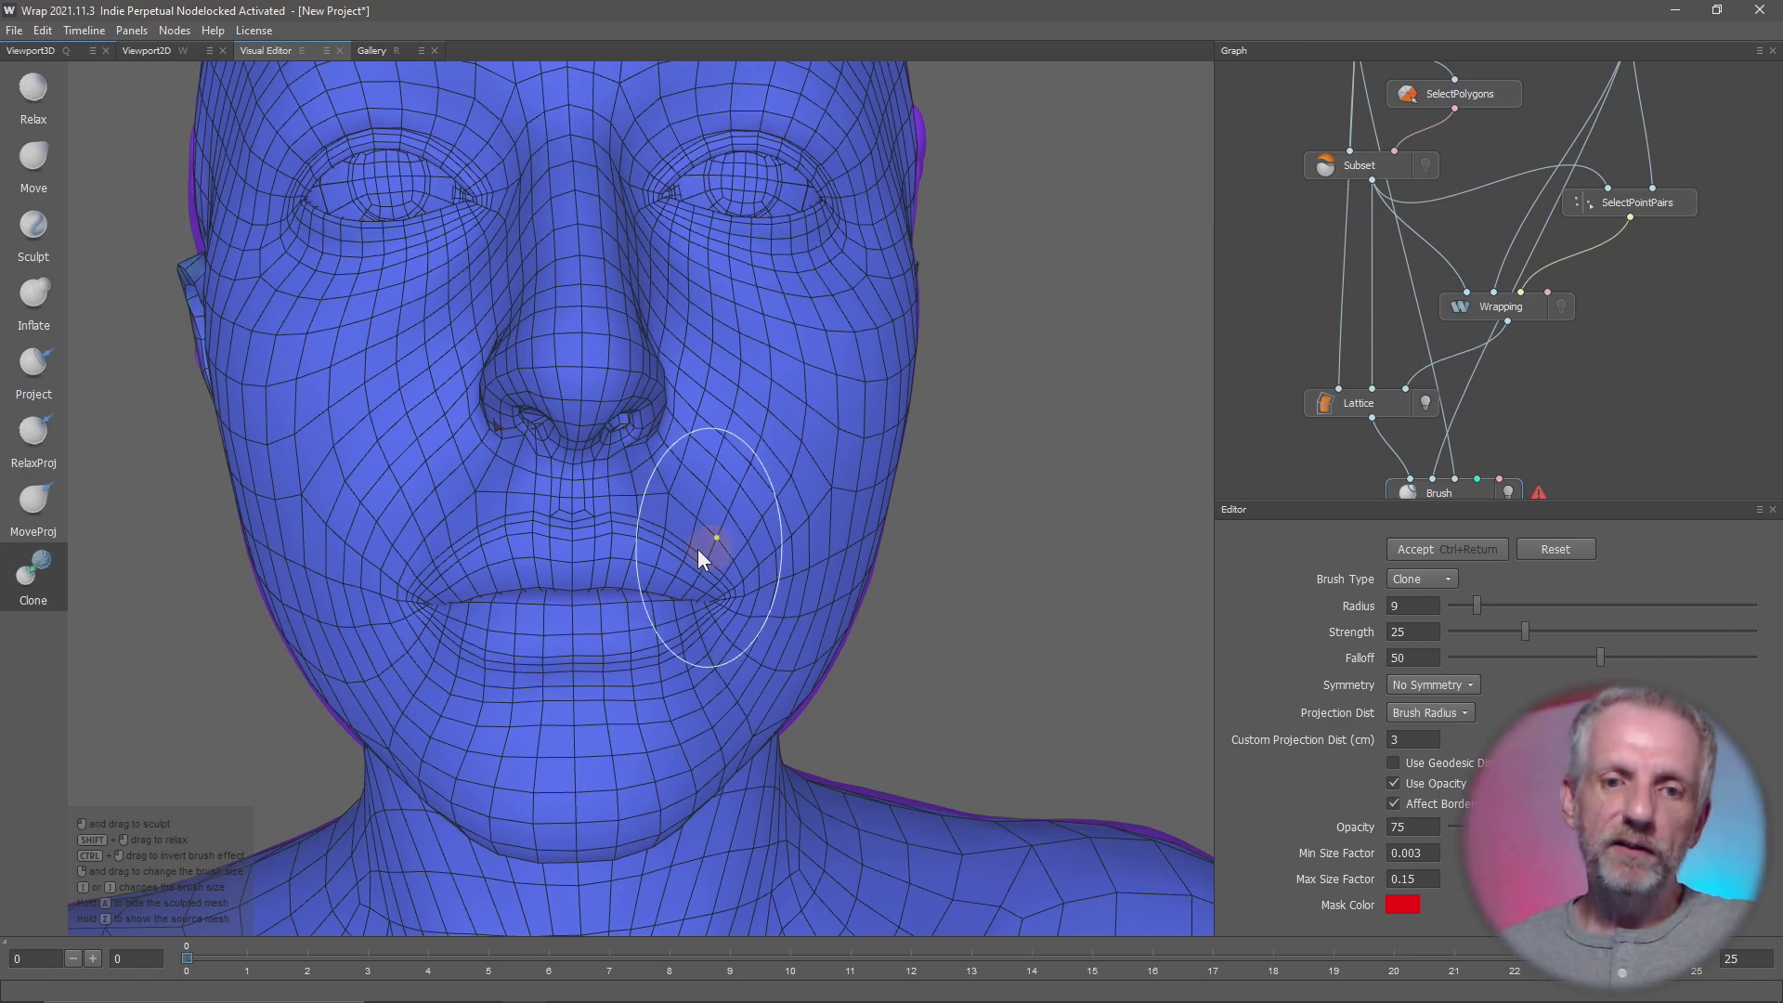
pyautogui.scroll(4, 596, 587)
pyautogui.moveTo(597, 587)
pyautogui.mouseDown(button='middle')
pyautogui.moveTo(687, 570)
pyautogui.moveTo(618, 570)
pyautogui.mouseUp(button='middle')
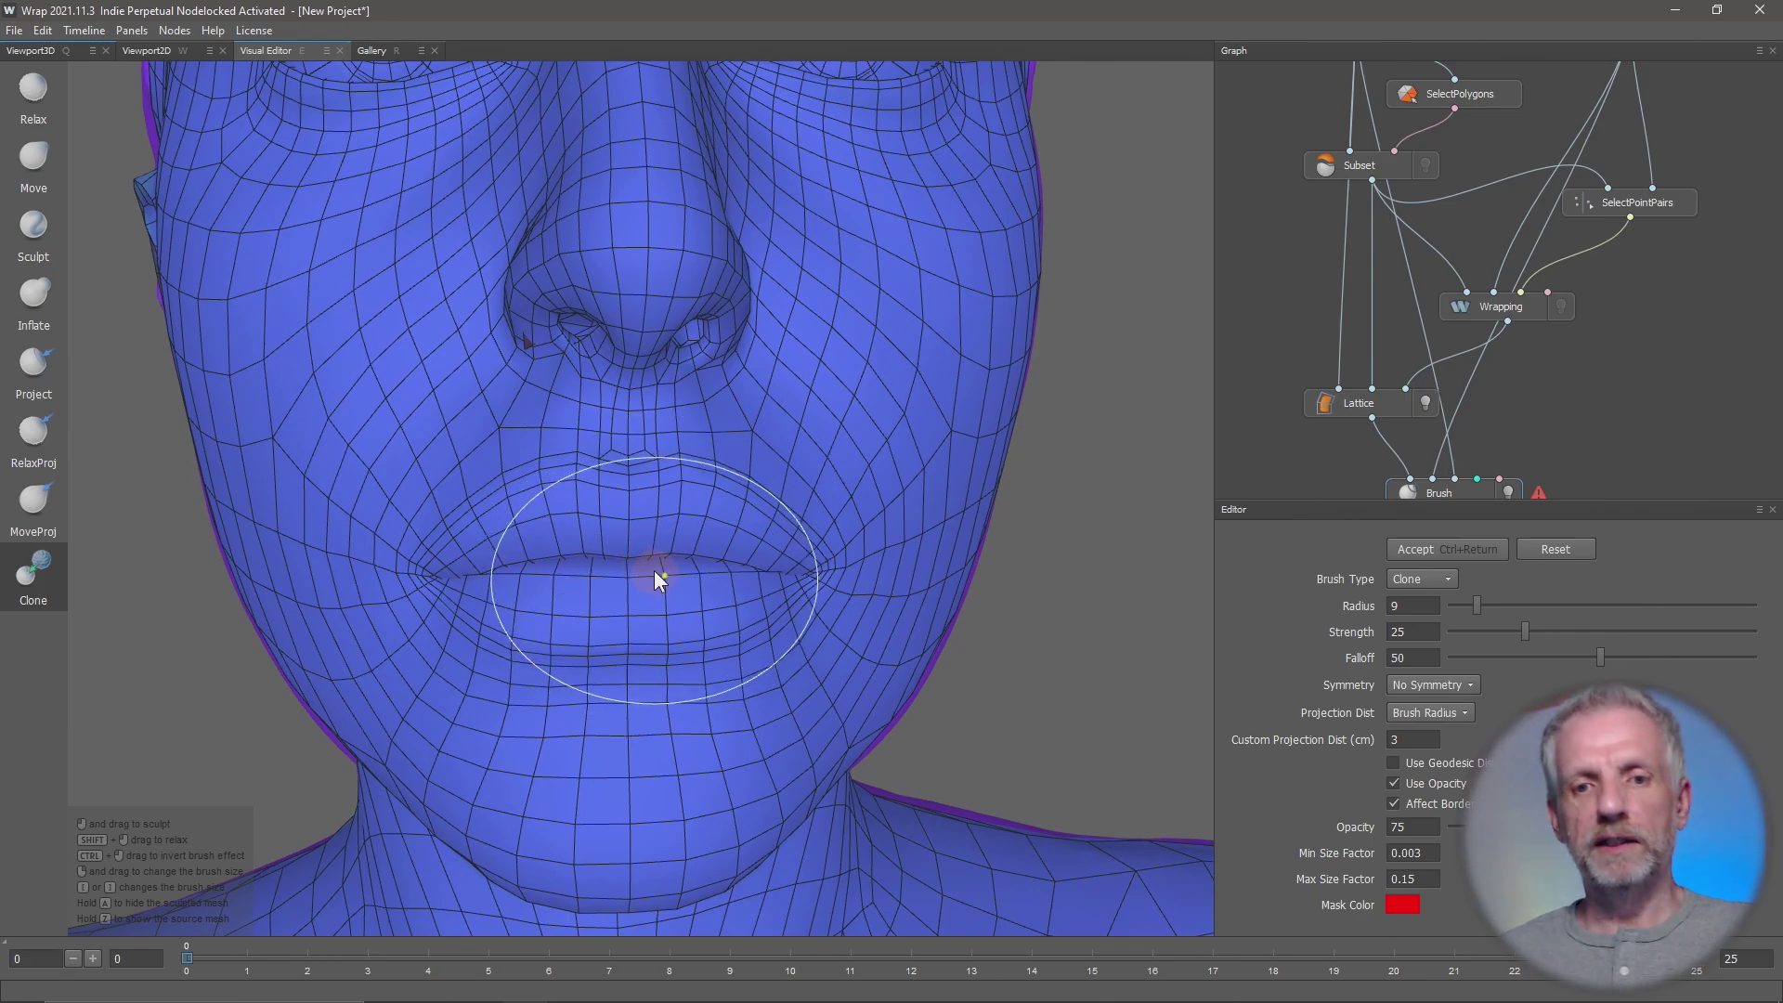
# - Try a Clone brush stroke across the lips and undo it
pyautogui.moveTo(574, 569)
pyautogui.mouseDown()
pyautogui.moveTo(607, 543)
pyautogui.moveTo(646, 572)
pyautogui.moveTo(570, 544)
pyautogui.moveTo(689, 566)
pyautogui.moveTo(759, 551)
pyautogui.moveTo(520, 570)
pyautogui.moveTo(767, 586)
pyautogui.mouseUp()
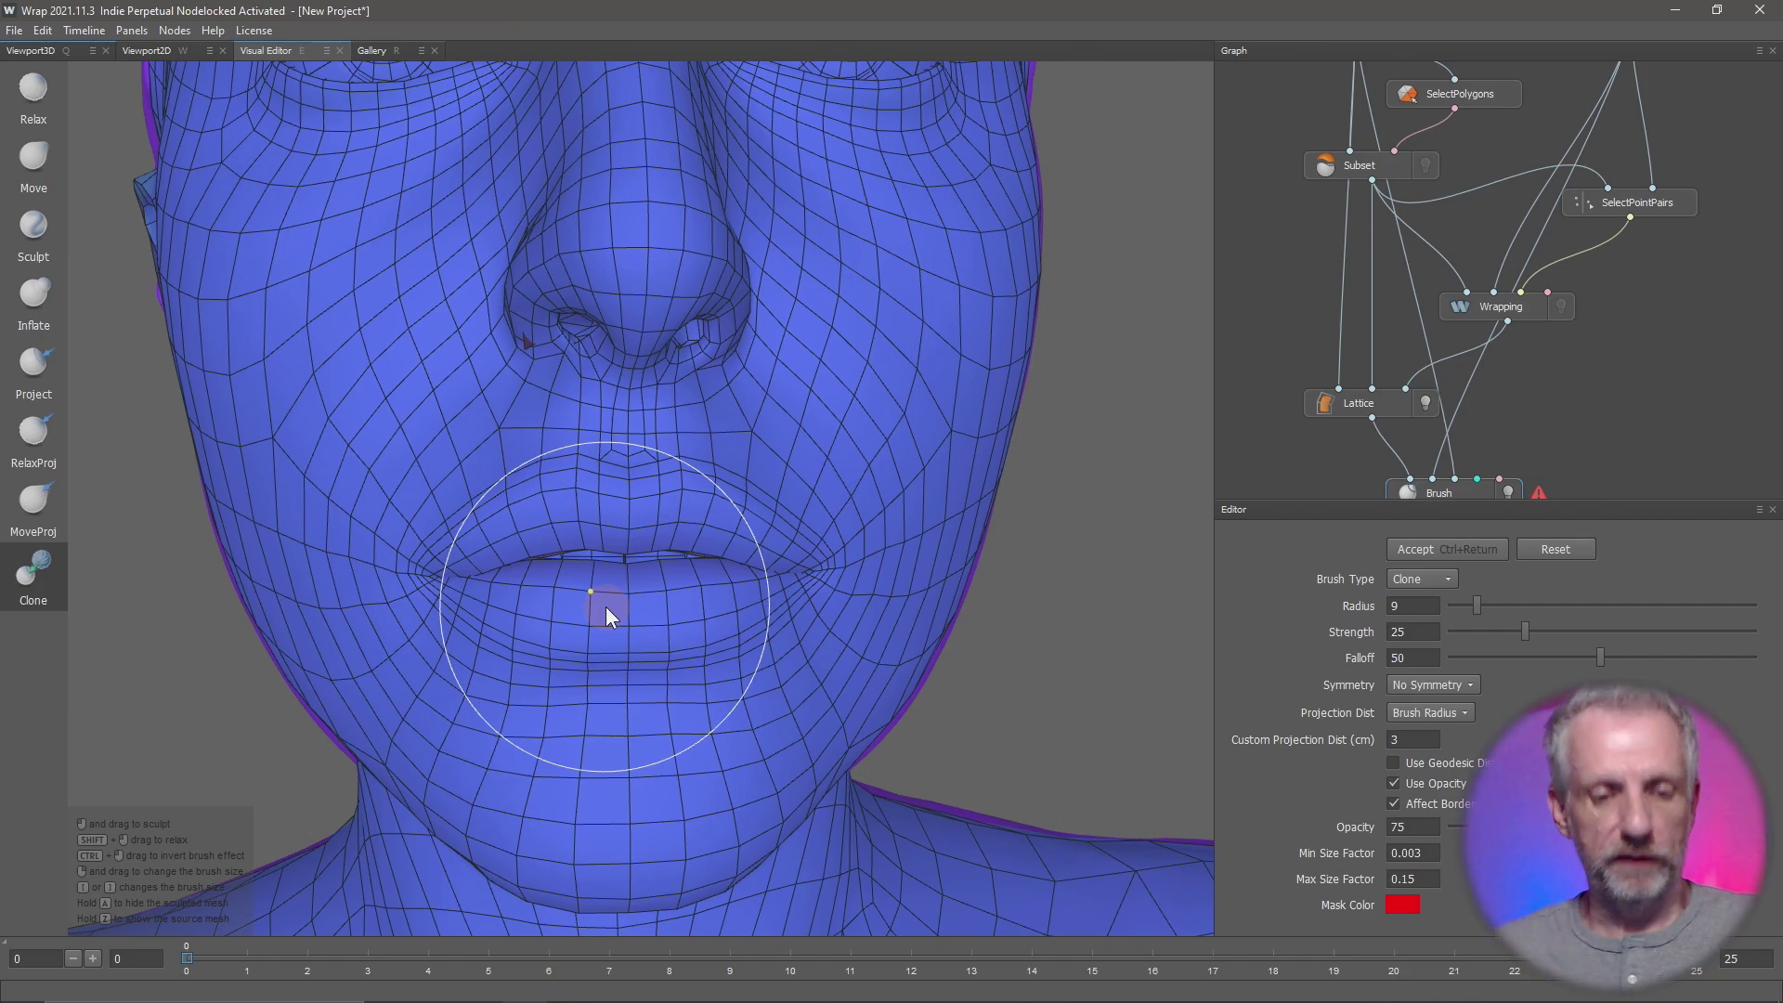
pyautogui.hotkey('ctrl', 'z')
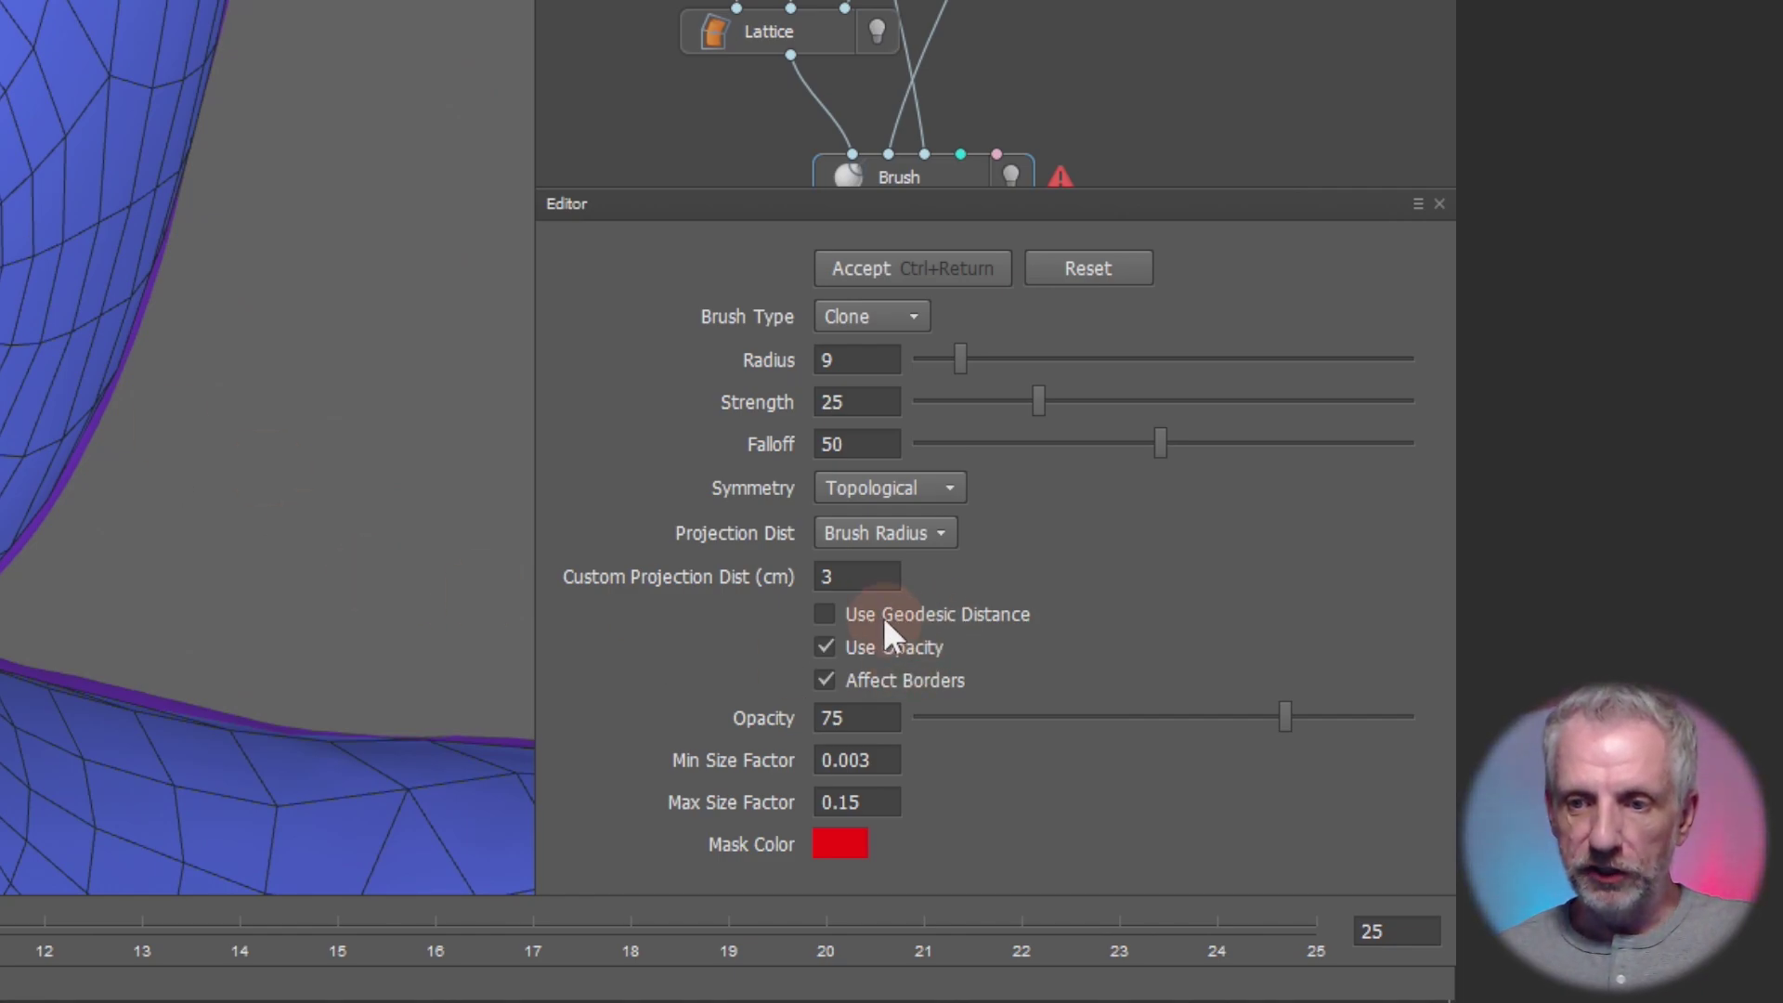
# - Set the brush symmetry to Topological and enable Use Geodesic Distance
pyautogui.click(929, 615)
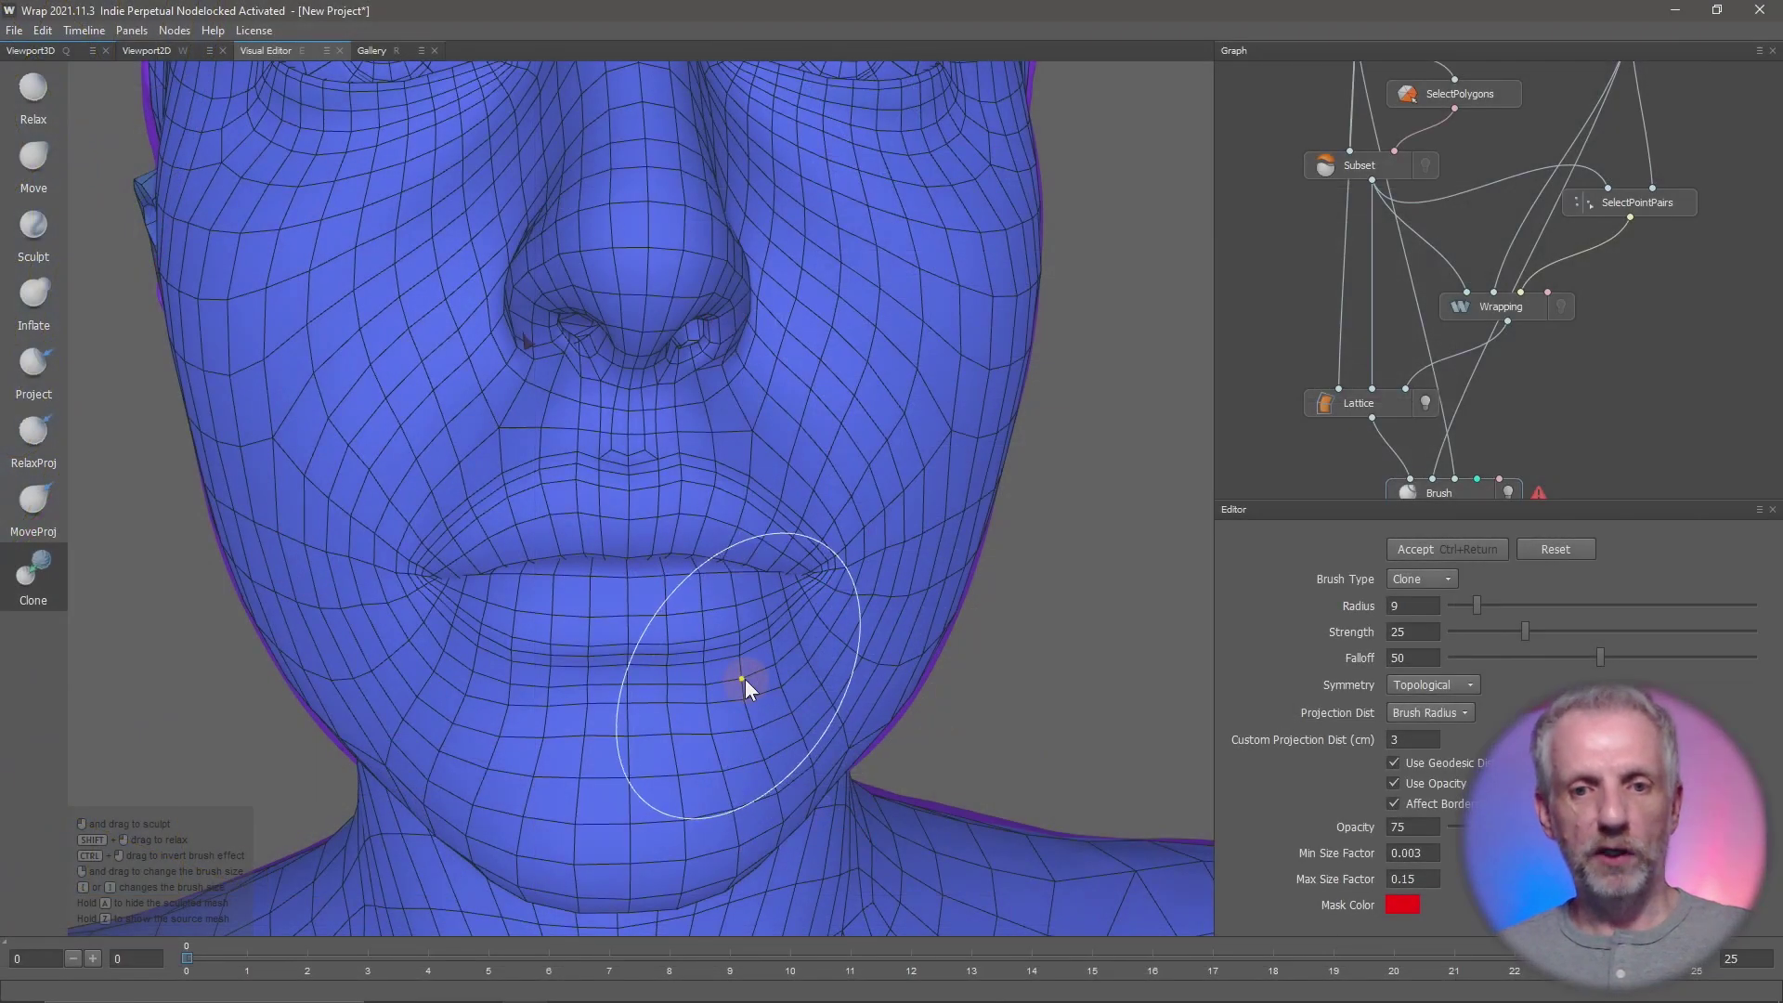
# - Reduce the brush radius to 6 and switch to the Relax brush for the area around the mouth
pyautogui.press('[')
pyautogui.press('[')
pyautogui.press('[')
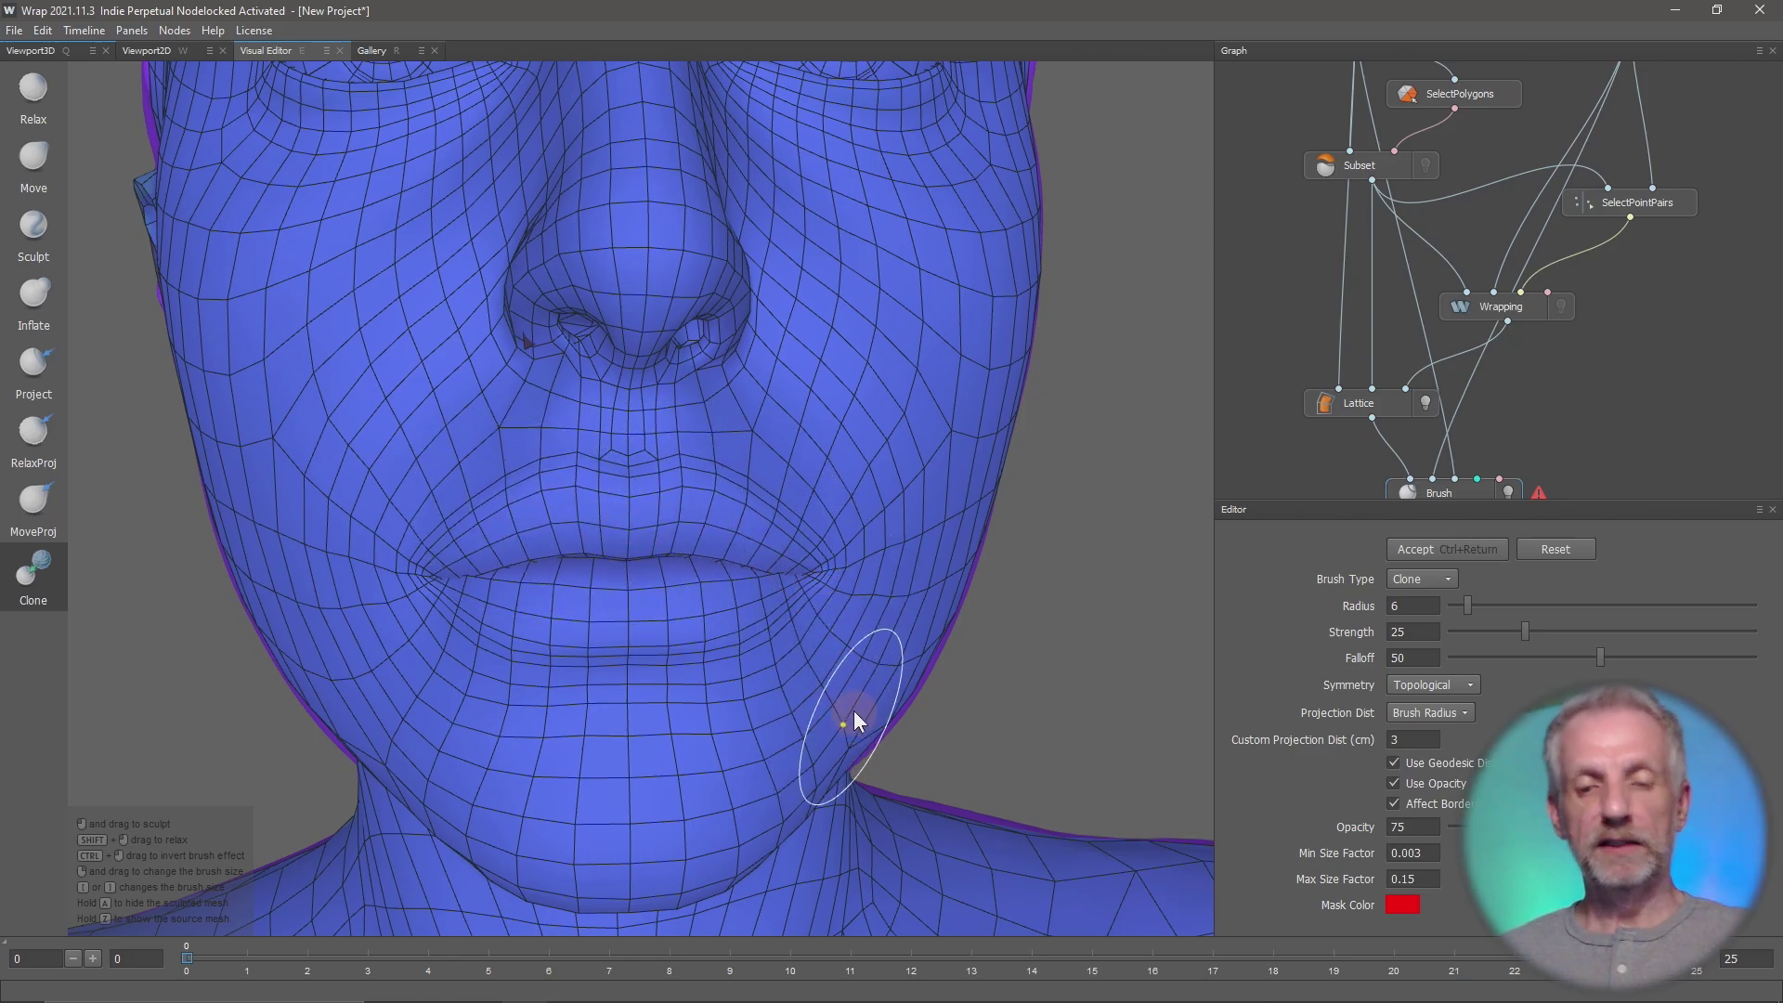
pyautogui.moveTo(854, 711)
pyautogui.mouseDown(button='middle')
pyautogui.moveTo(746, 697)
pyautogui.moveTo(799, 653)
pyautogui.moveTo(1034, 648)
pyautogui.moveTo(1046, 633)
pyautogui.moveTo(725, 606)
pyautogui.moveTo(639, 628)
pyautogui.mouseUp(button='middle')
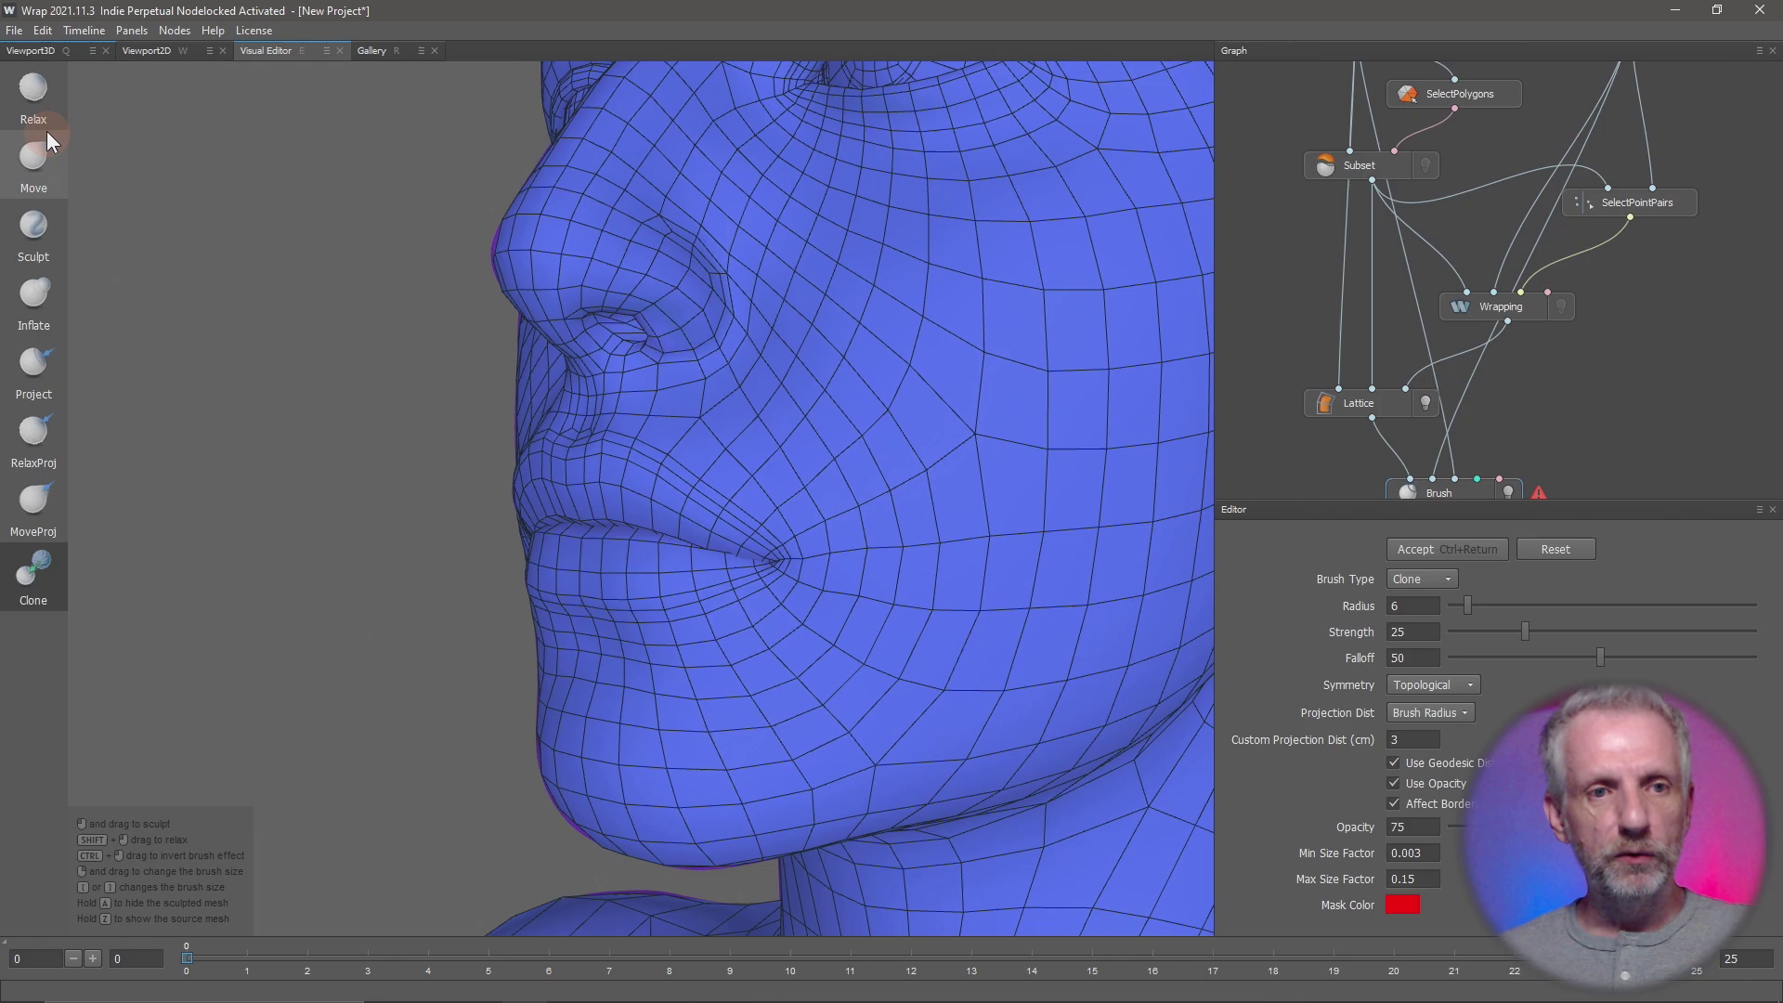
pyautogui.click(46, 86)
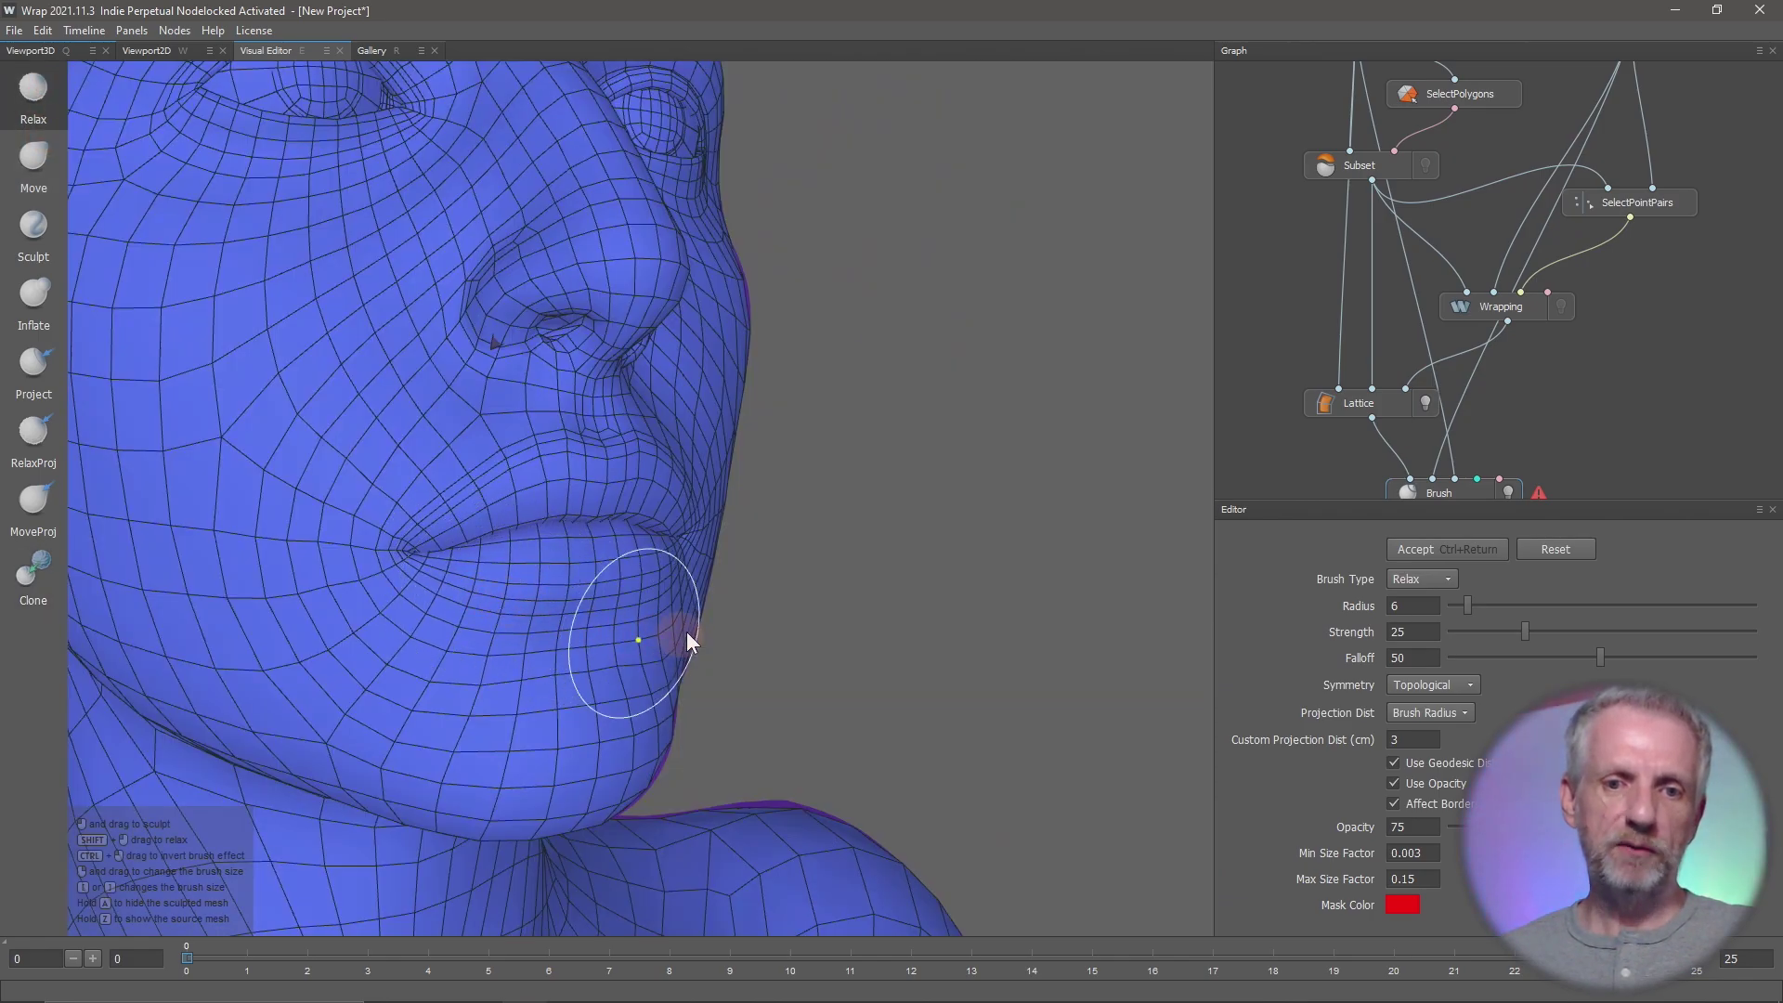
pyautogui.moveTo(698, 616)
pyautogui.mouseDown(button='middle')
pyautogui.moveTo(536, 645)
pyautogui.moveTo(690, 631)
pyautogui.mouseUp(button='middle')
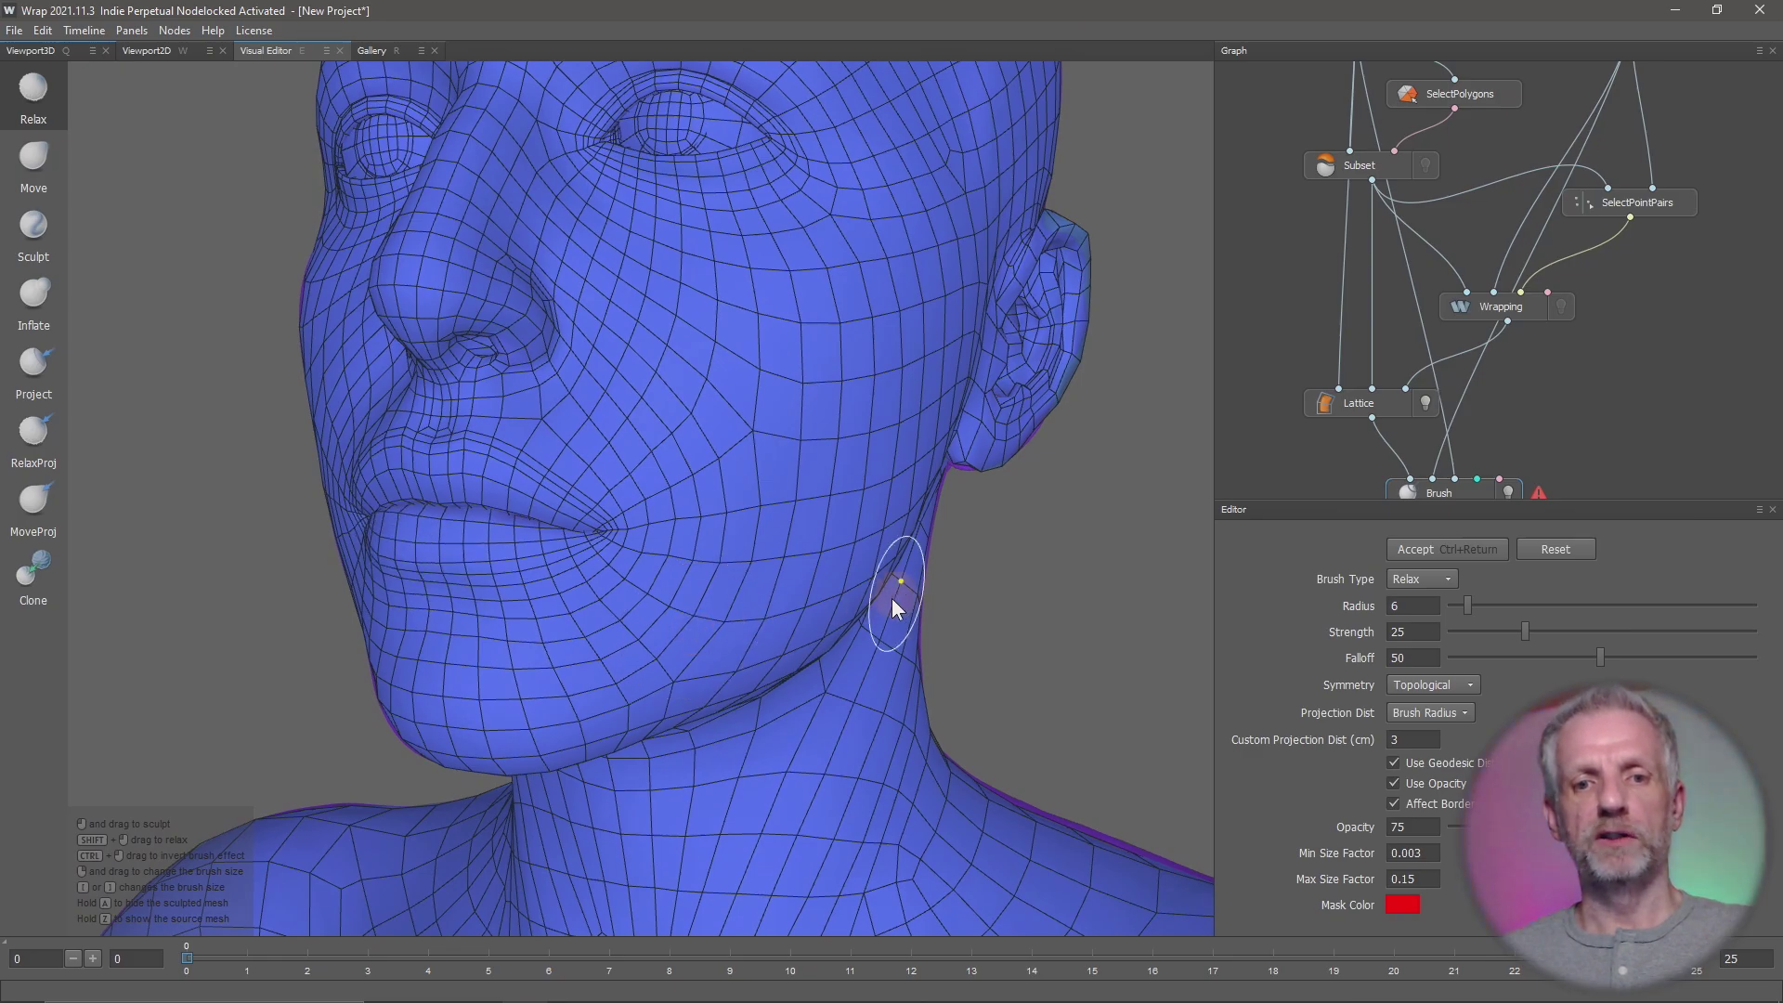
# - Pull back from the face to review the whole wrapped figure from head to feet
pyautogui.keyDown('alt'); pyautogui.moveTo(910, 605); pyautogui.dragTo(832, 686, button='right'); pyautogui.keyUp('alt')
pyautogui.keyDown('alt'); pyautogui.moveTo(871, 559); pyautogui.dragTo(841, 687, button='right'); pyautogui.keyUp('alt')
pyautogui.keyDown('alt'); pyautogui.moveTo(819, 690); pyautogui.dragTo(801, 390, button='middle'); pyautogui.keyUp('alt')
pyautogui.keyDown('alt'); pyautogui.moveTo(797, 372); pyautogui.dragTo(756, 482, button='right'); pyautogui.keyUp('alt')
pyautogui.keyDown('alt'); pyautogui.moveTo(757, 483); pyautogui.dragTo(698, 310, button='middle'); pyautogui.keyUp('alt')
pyautogui.keyDown('alt'); pyautogui.moveTo(698, 310); pyautogui.dragTo(643, 361, button='right'); pyautogui.keyUp('alt')
pyautogui.moveTo(642, 361)
pyautogui.keyDown('alt'); pyautogui.mouseDown()
pyautogui.moveTo(690, 386)
pyautogui.moveTo(652, 384)
pyautogui.mouseUp(); pyautogui.keyUp('alt')
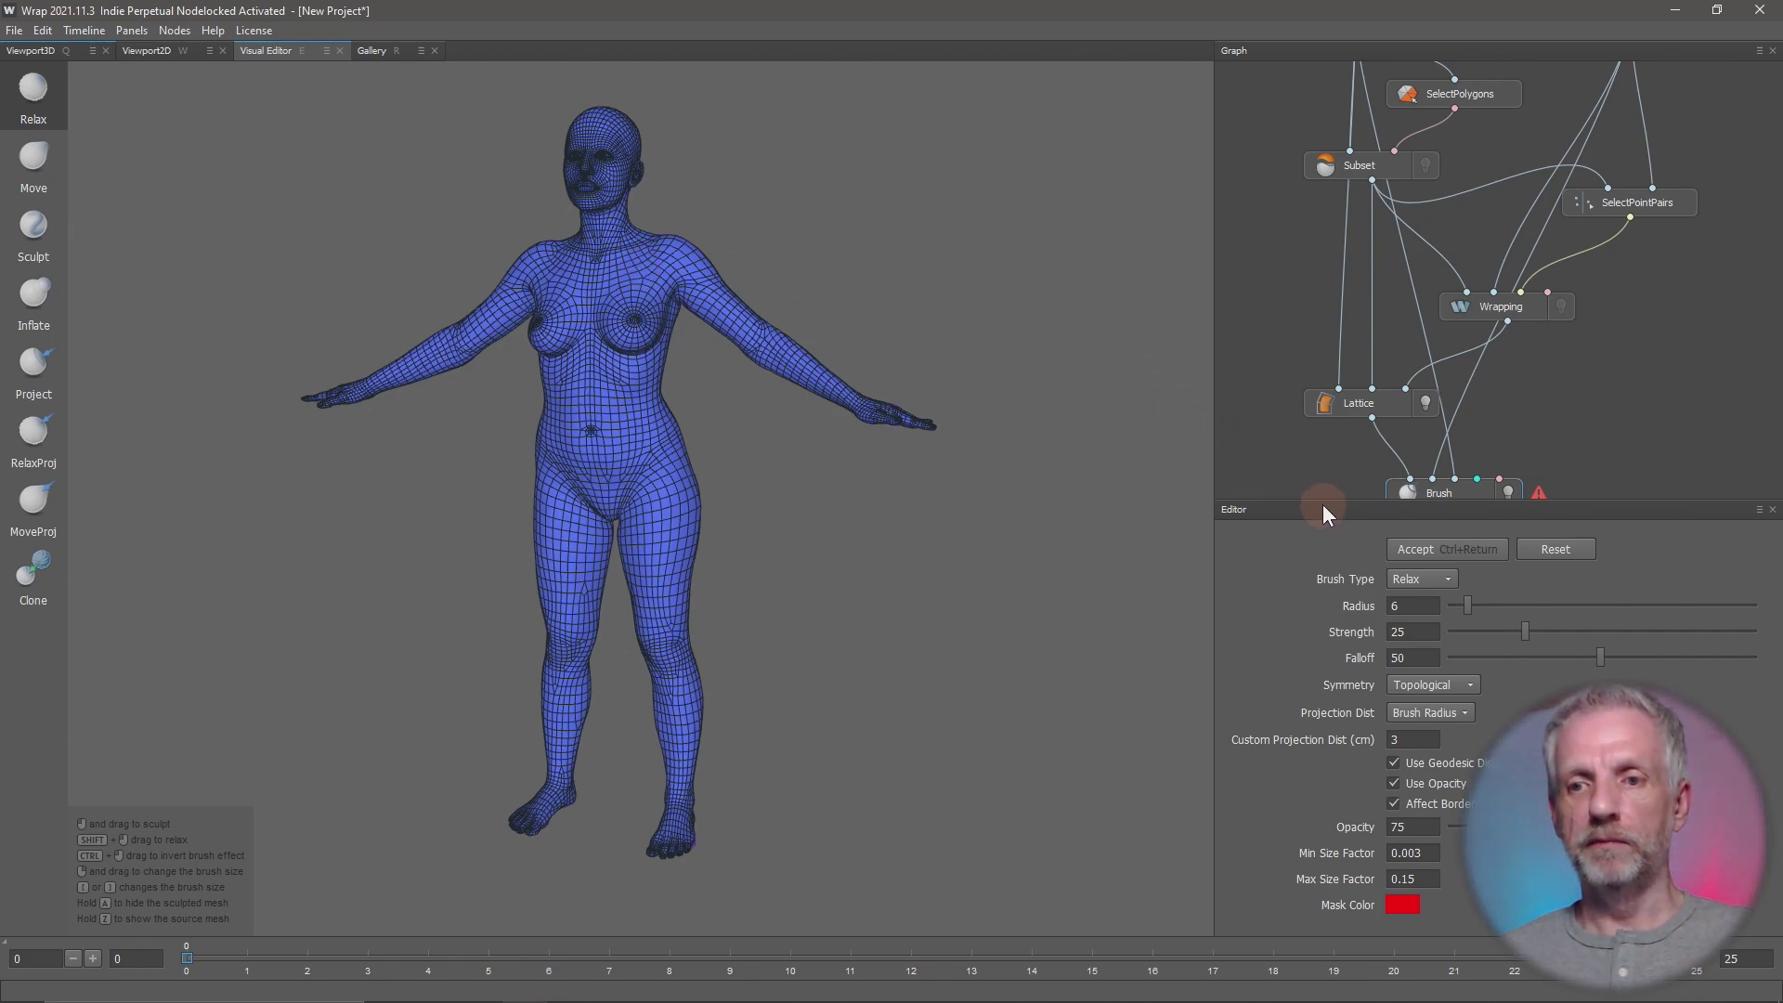
# - Enlarge the node graph area and clear the warning on the Brush node
pyautogui.moveTo(1322, 504); pyautogui.dragTo(1326, 660)
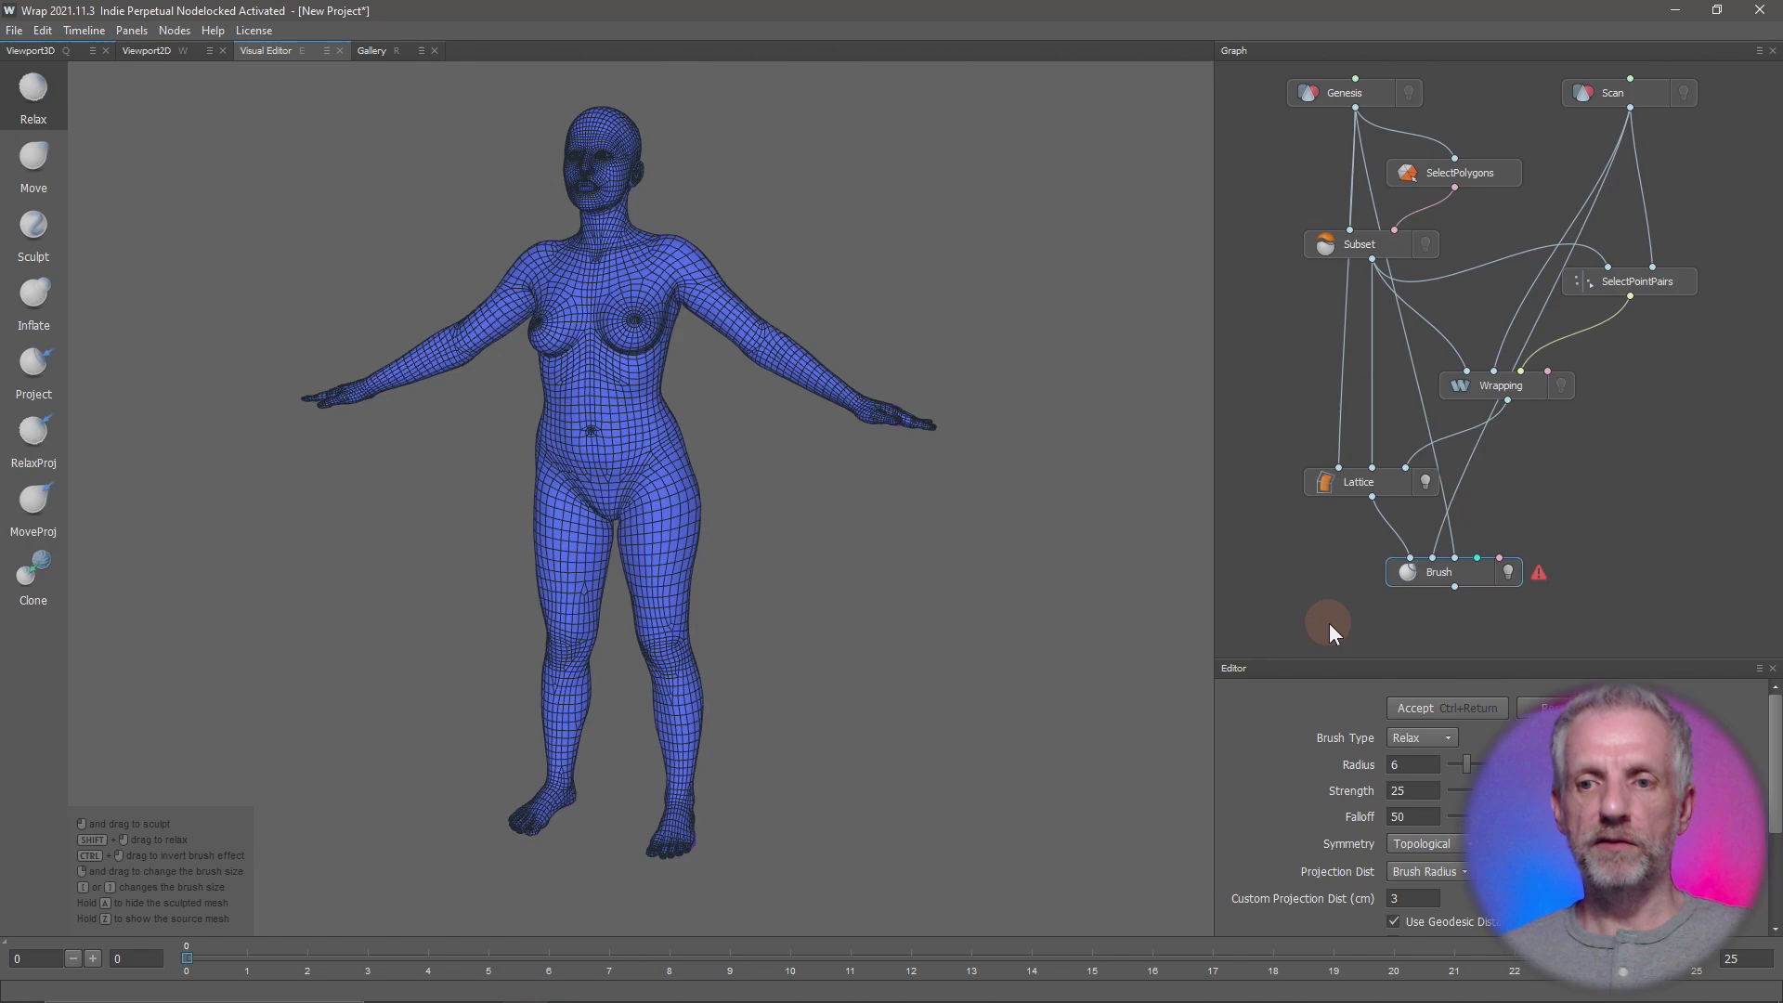
pyautogui.moveTo(1325, 618)
pyautogui.mouseDown(button='middle')
pyautogui.moveTo(1373, 450)
pyautogui.moveTo(1327, 408)
pyautogui.mouseUp(button='middle')
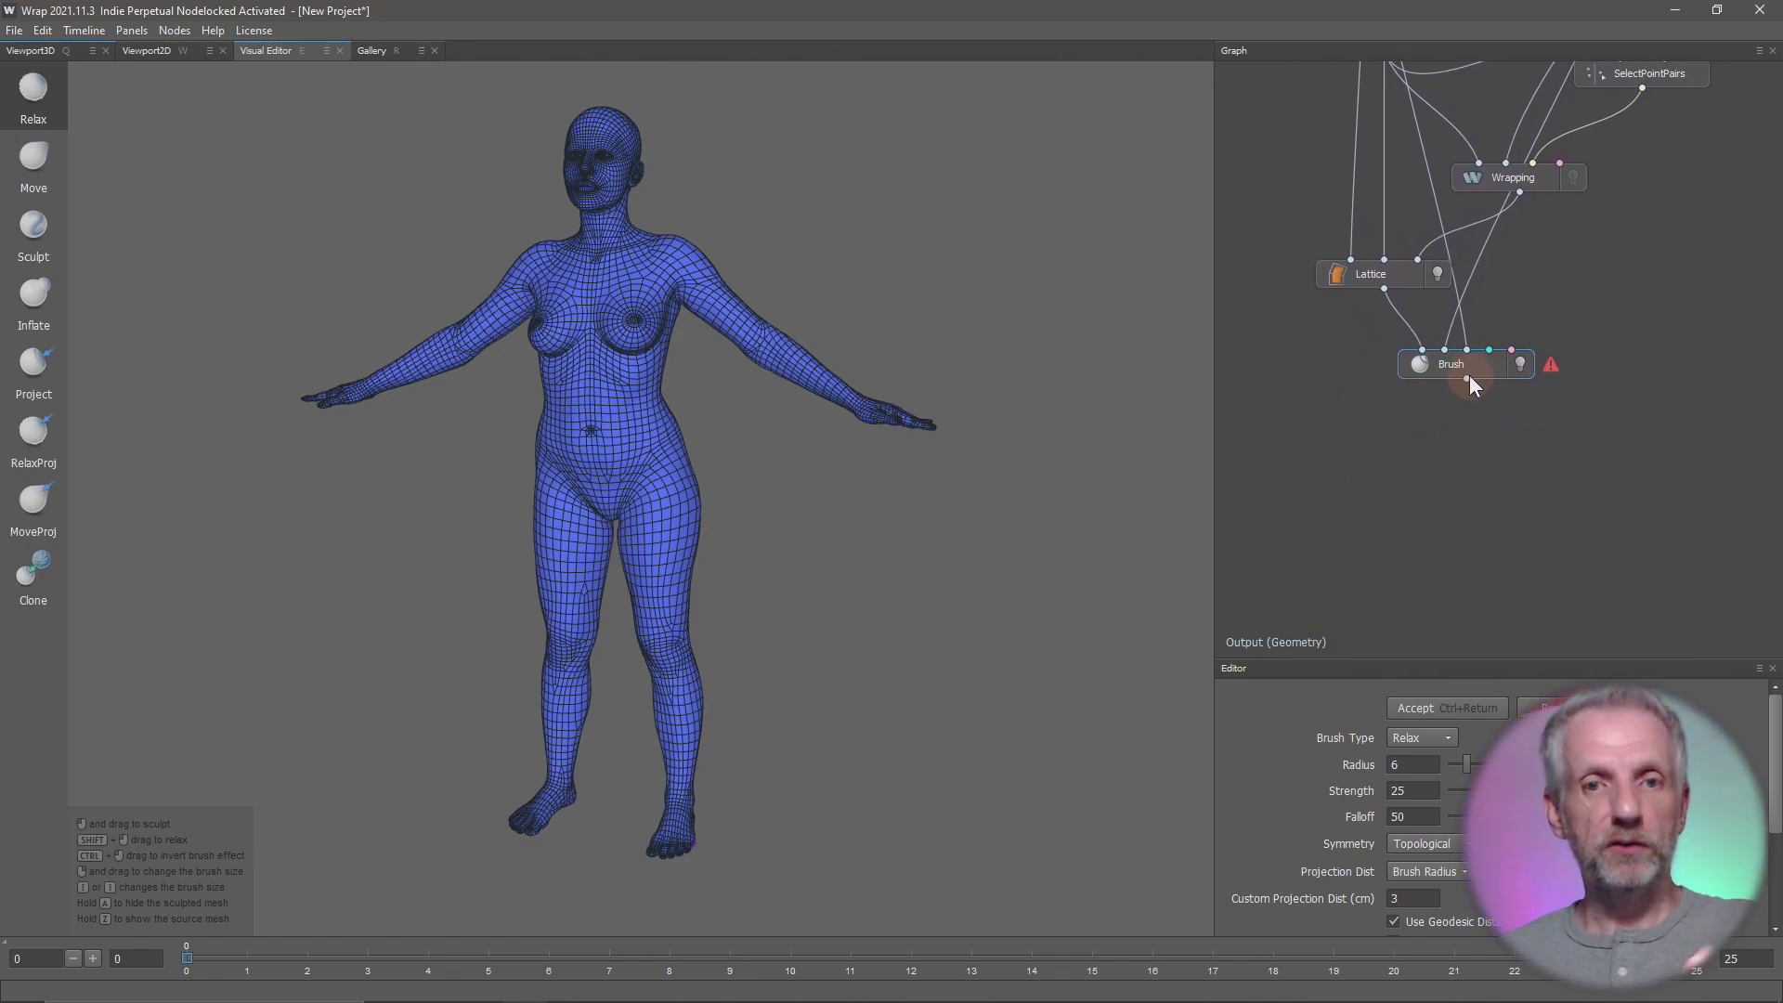
pyautogui.click(1553, 364)
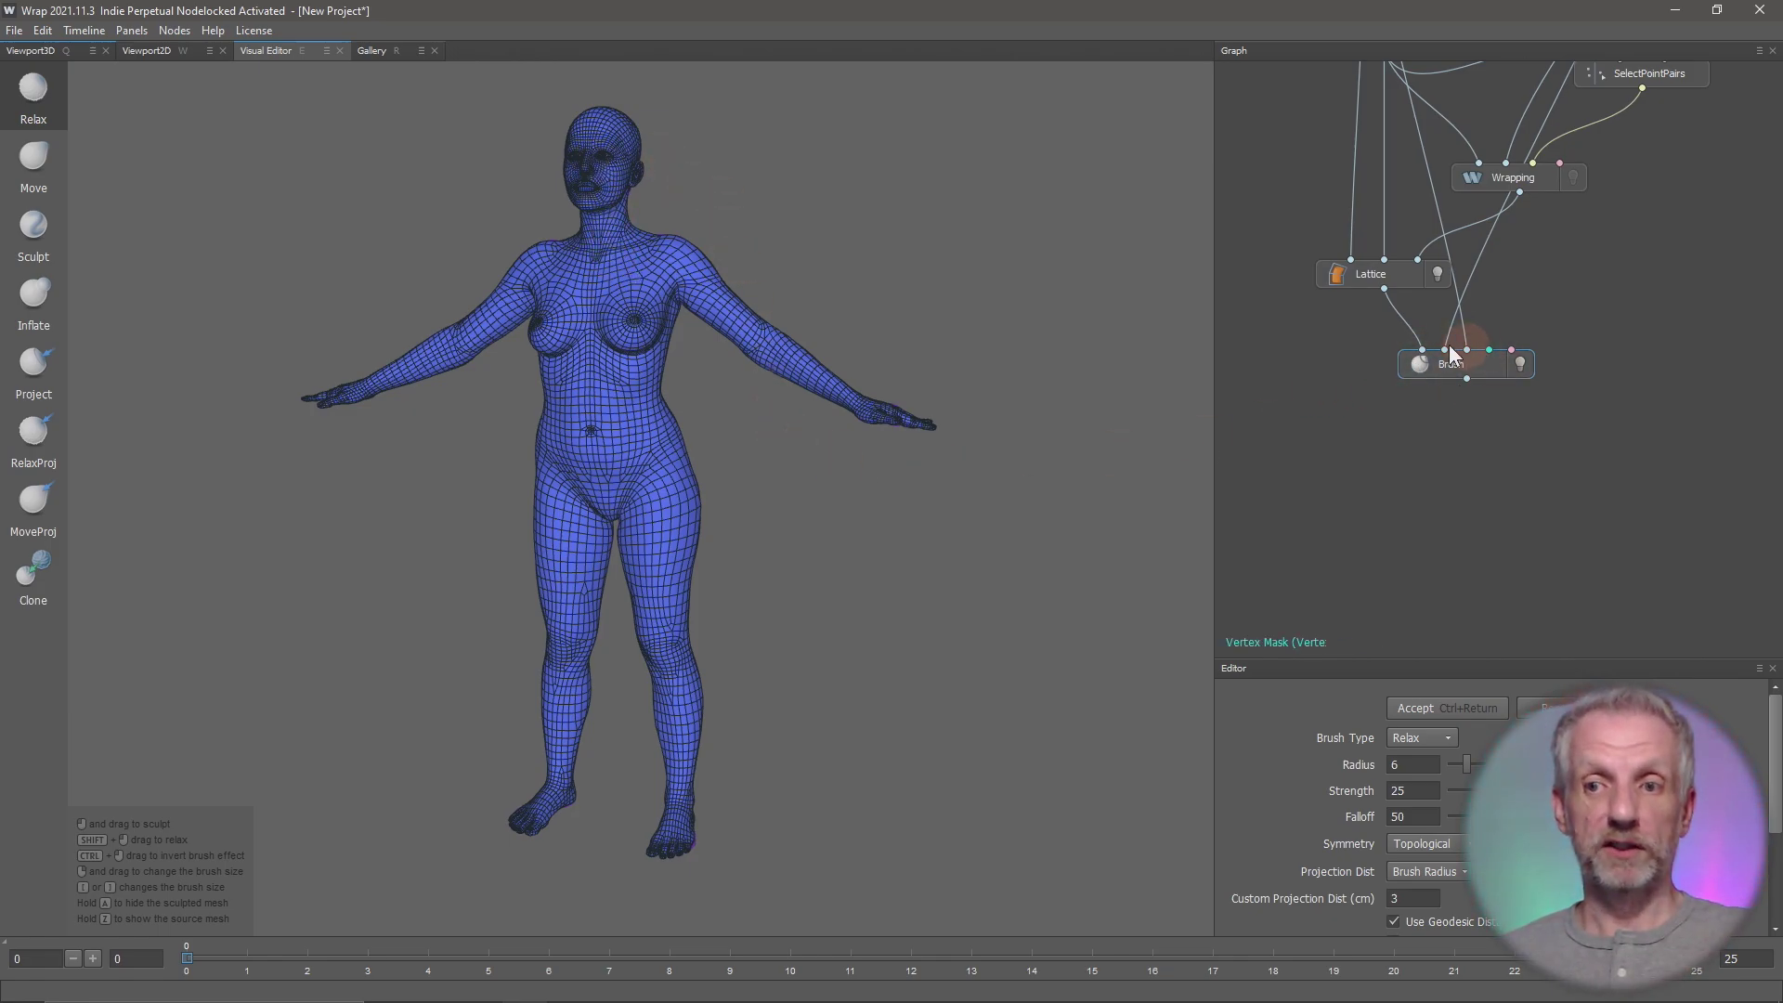
# - Add a SaveGeom node below the Brush node and connect the Brush geometry output to its input
pyautogui.rightClick(1458, 463)
pyautogui.moveTo(1536, 505)
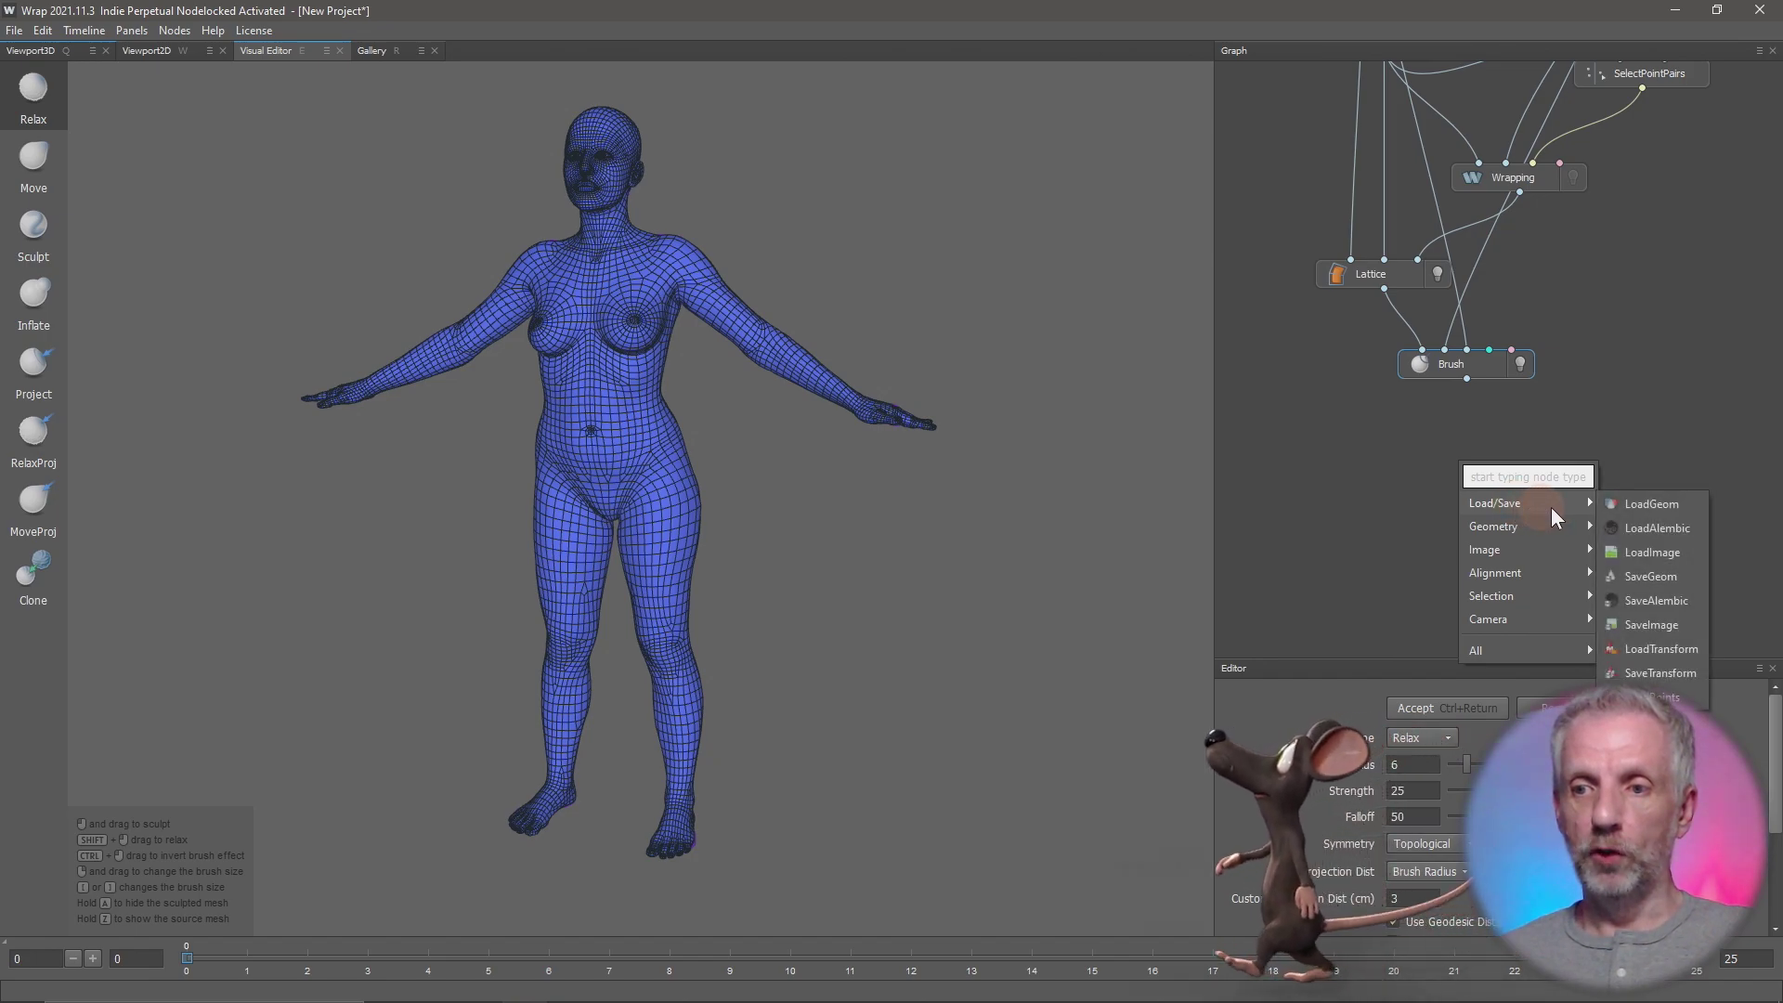
pyautogui.click(1676, 573)
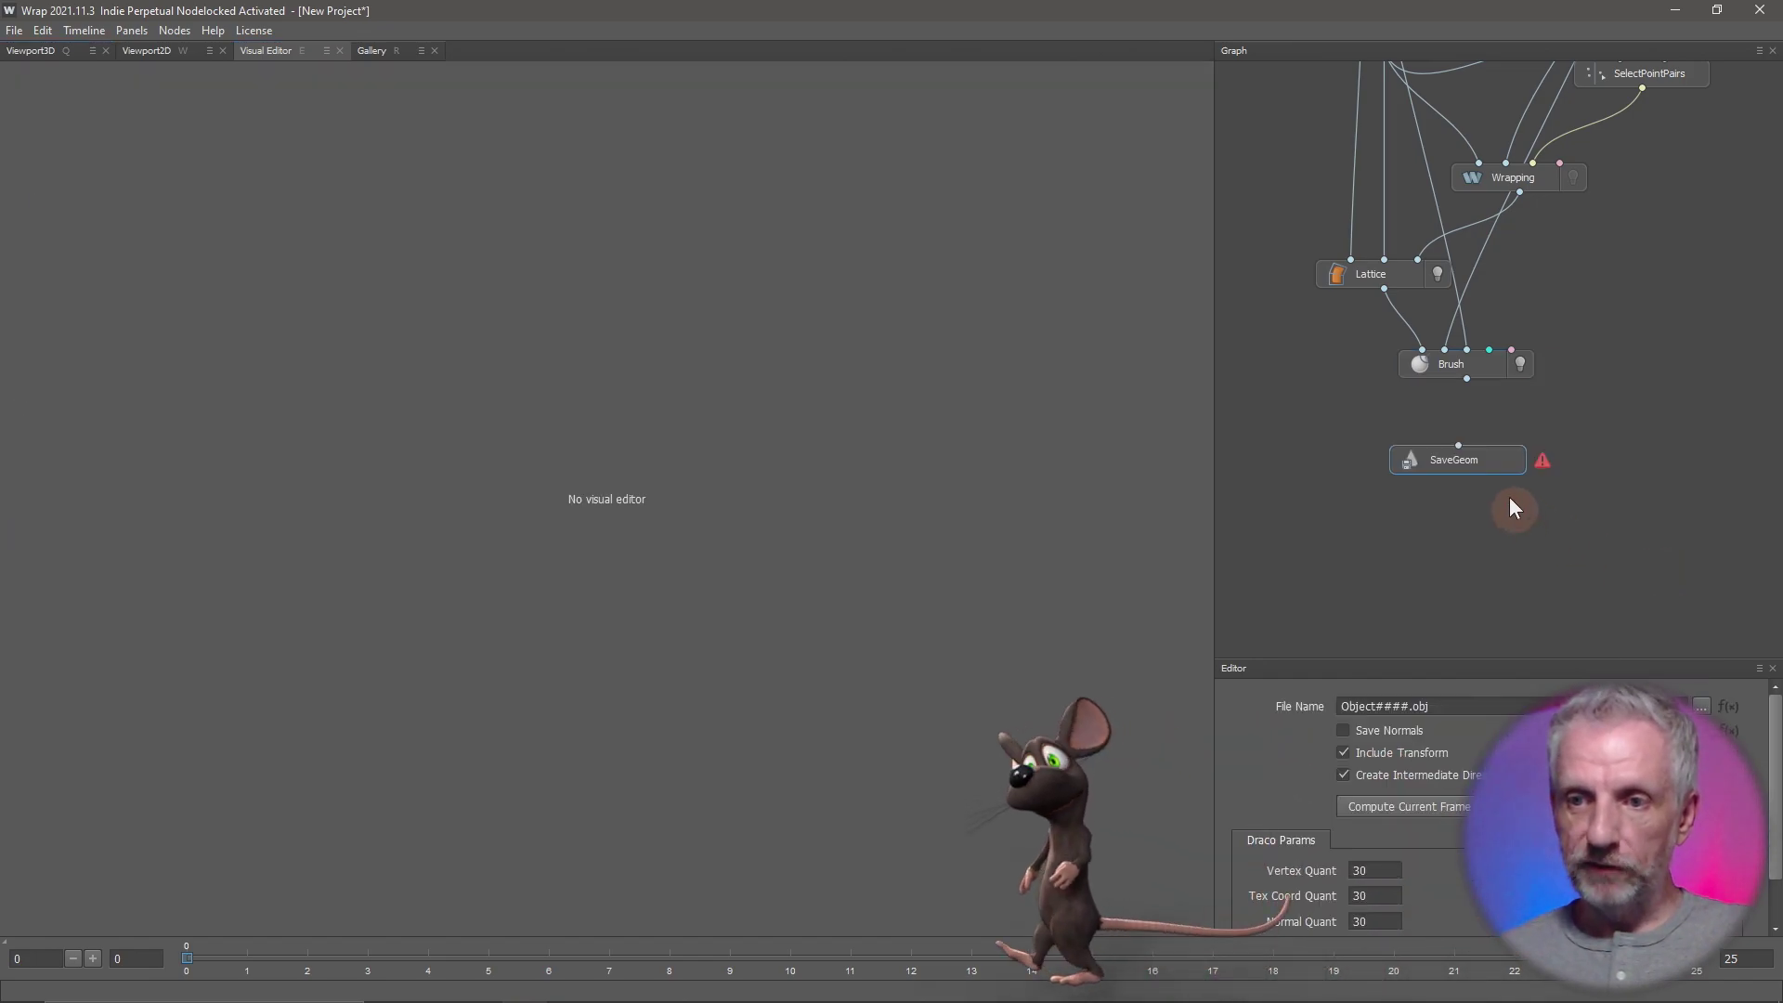
pyautogui.moveTo(1496, 464); pyautogui.dragTo(1505, 464)
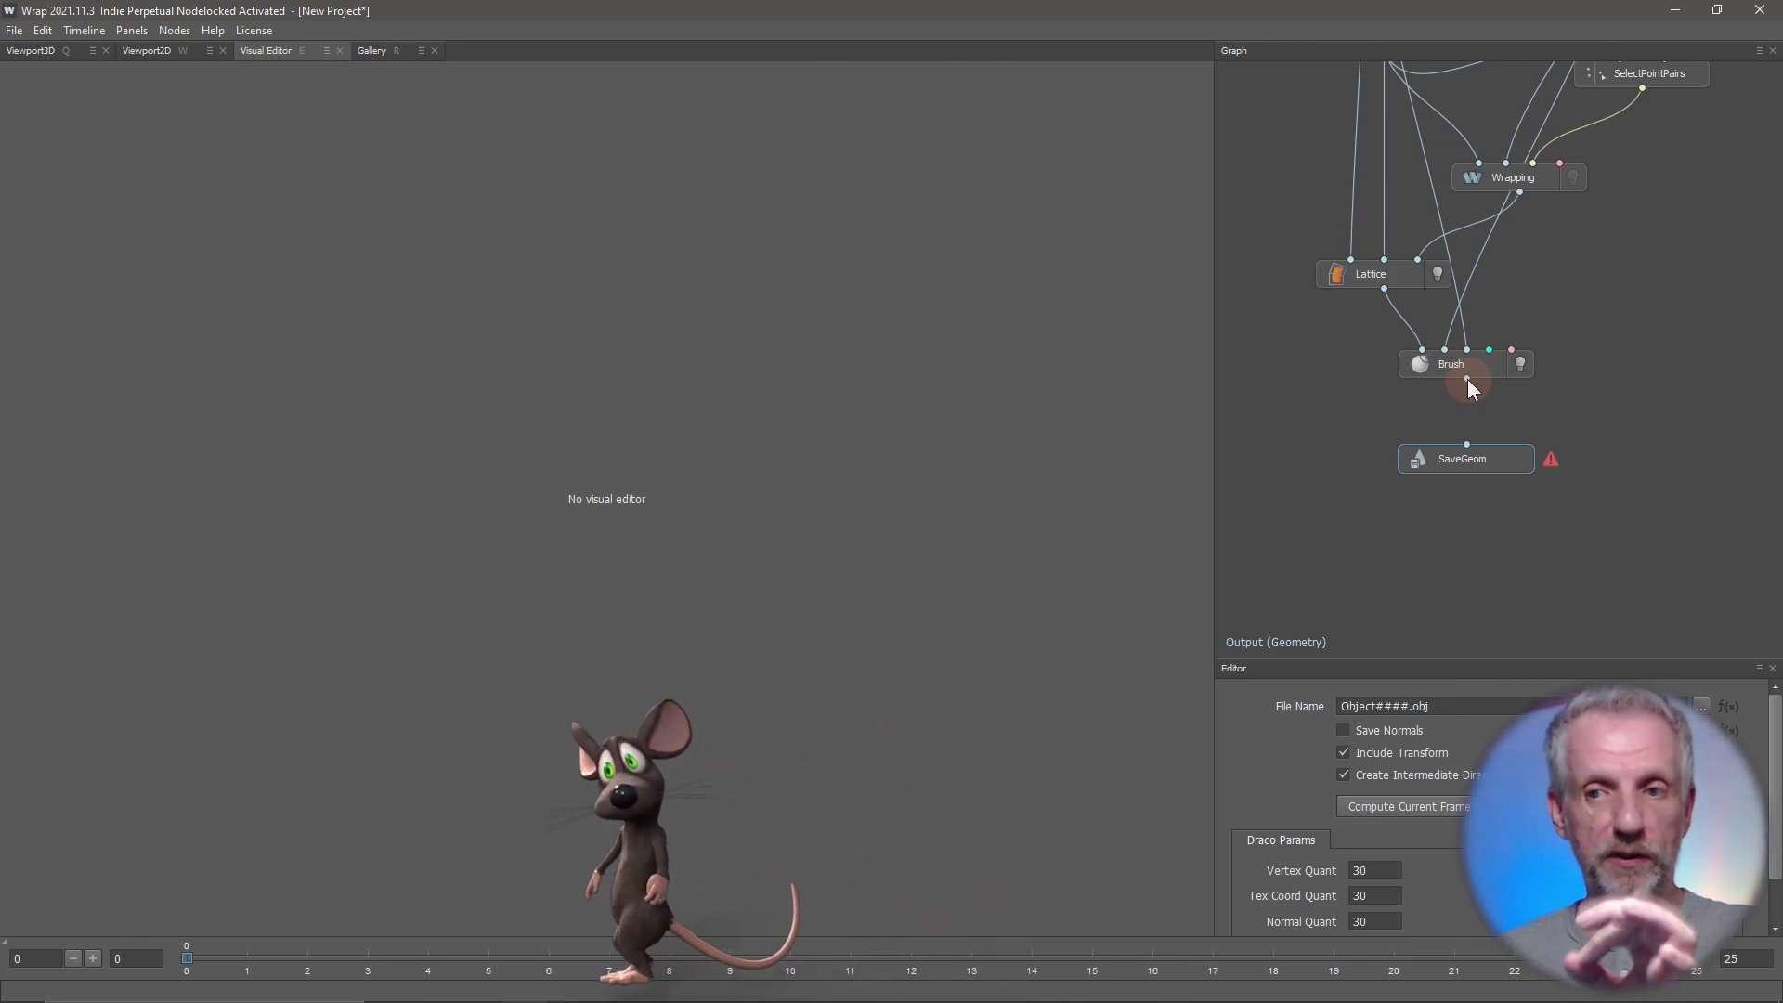
pyautogui.moveTo(1467, 380); pyautogui.dragTo(1467, 447)
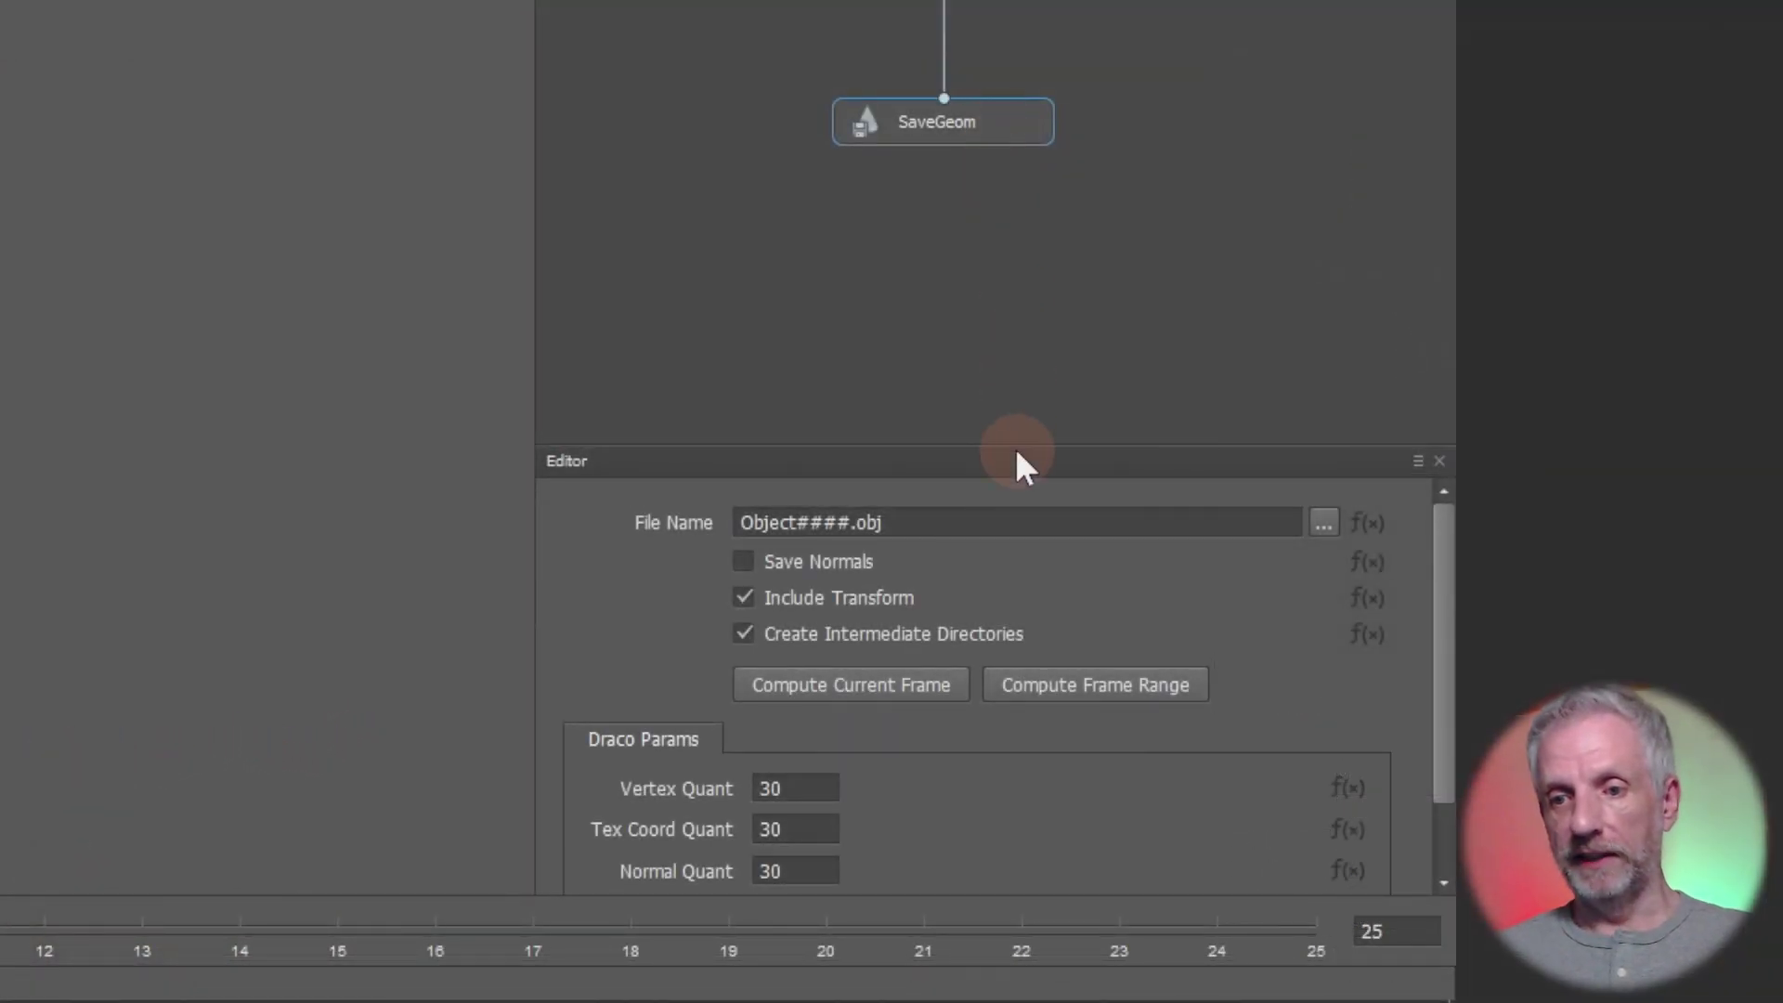
# - Set the SaveGeom output file to Kassandra Morph in the Desktop folder 3D.sk/OBJs and compute the current frame
pyautogui.click(1322, 523)
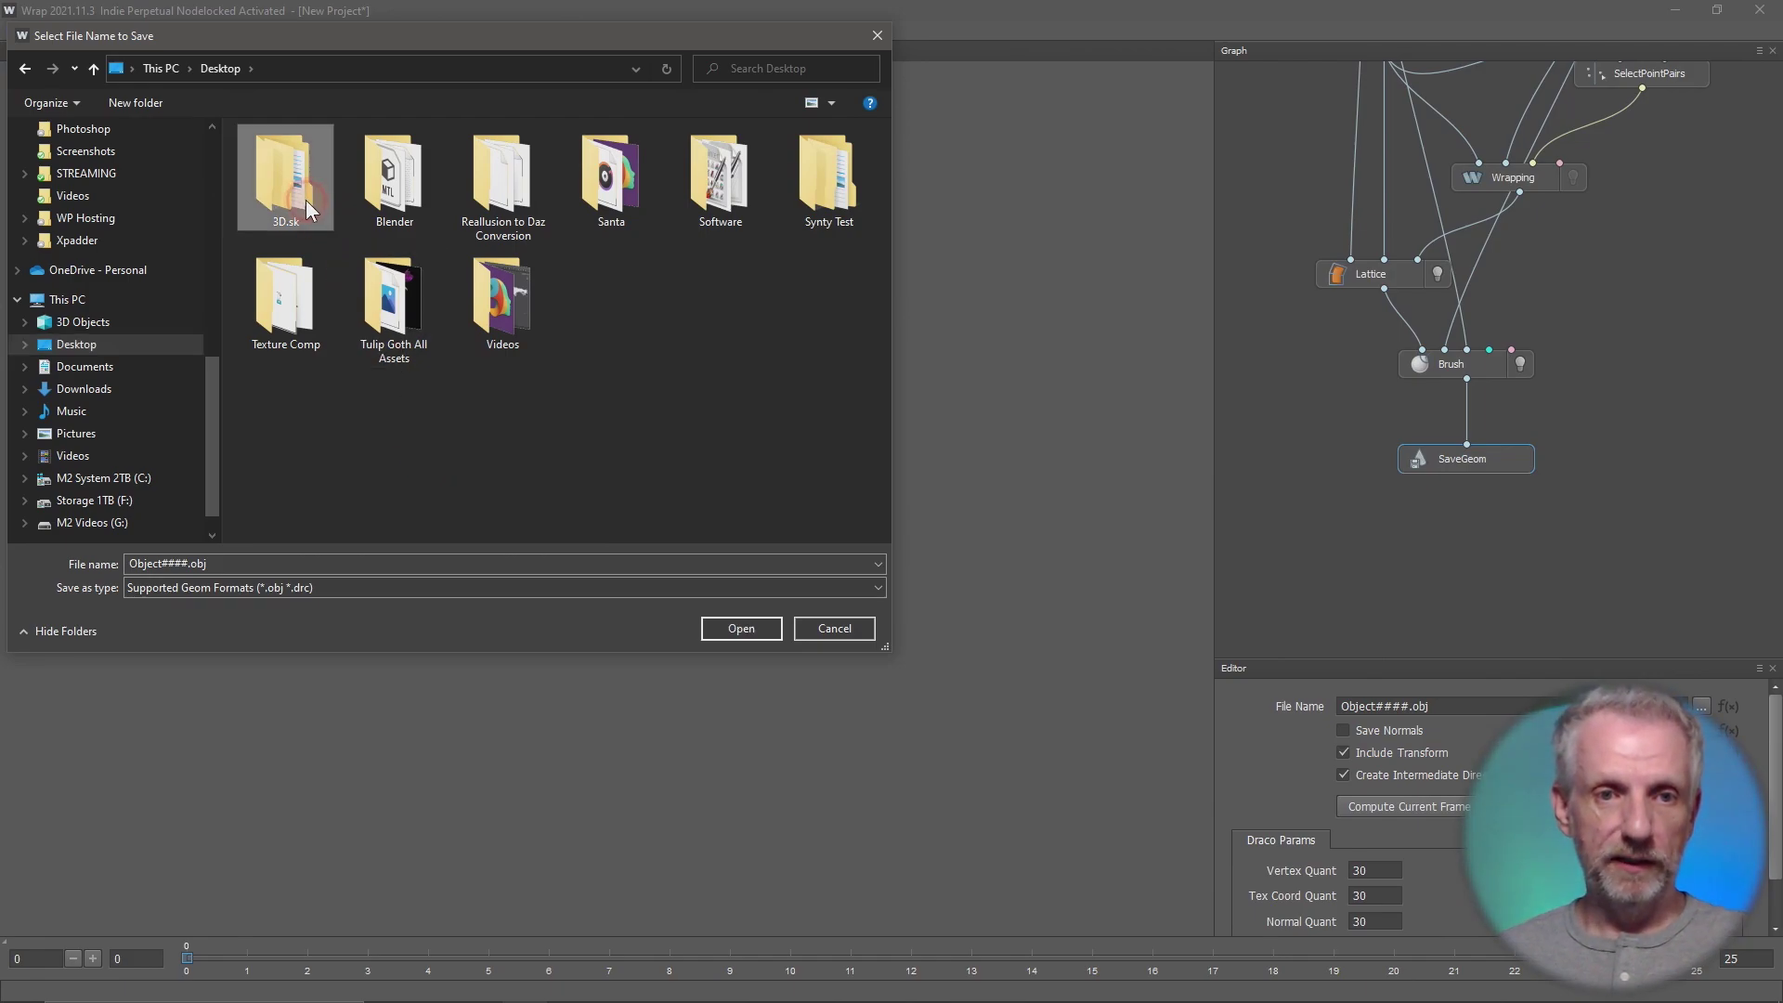
pyautogui.doubleClick(309, 209)
pyautogui.click(291, 157)
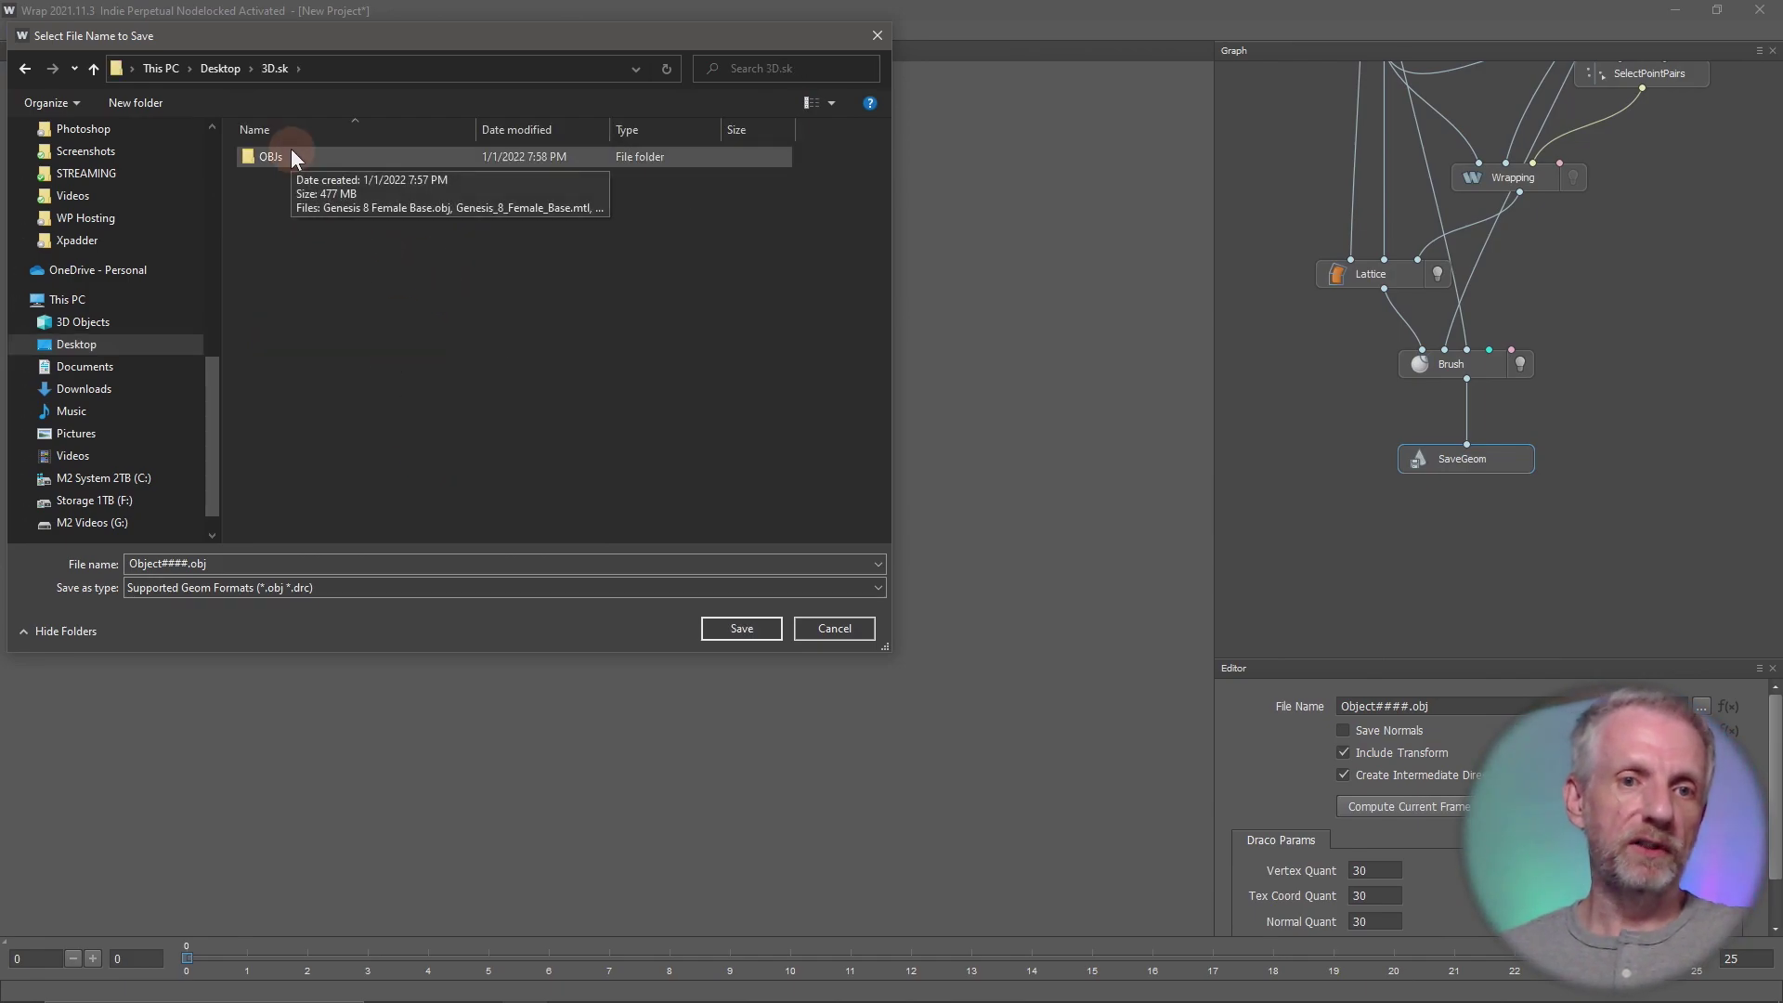
pyautogui.doubleClick(292, 149)
pyautogui.click(432, 563)
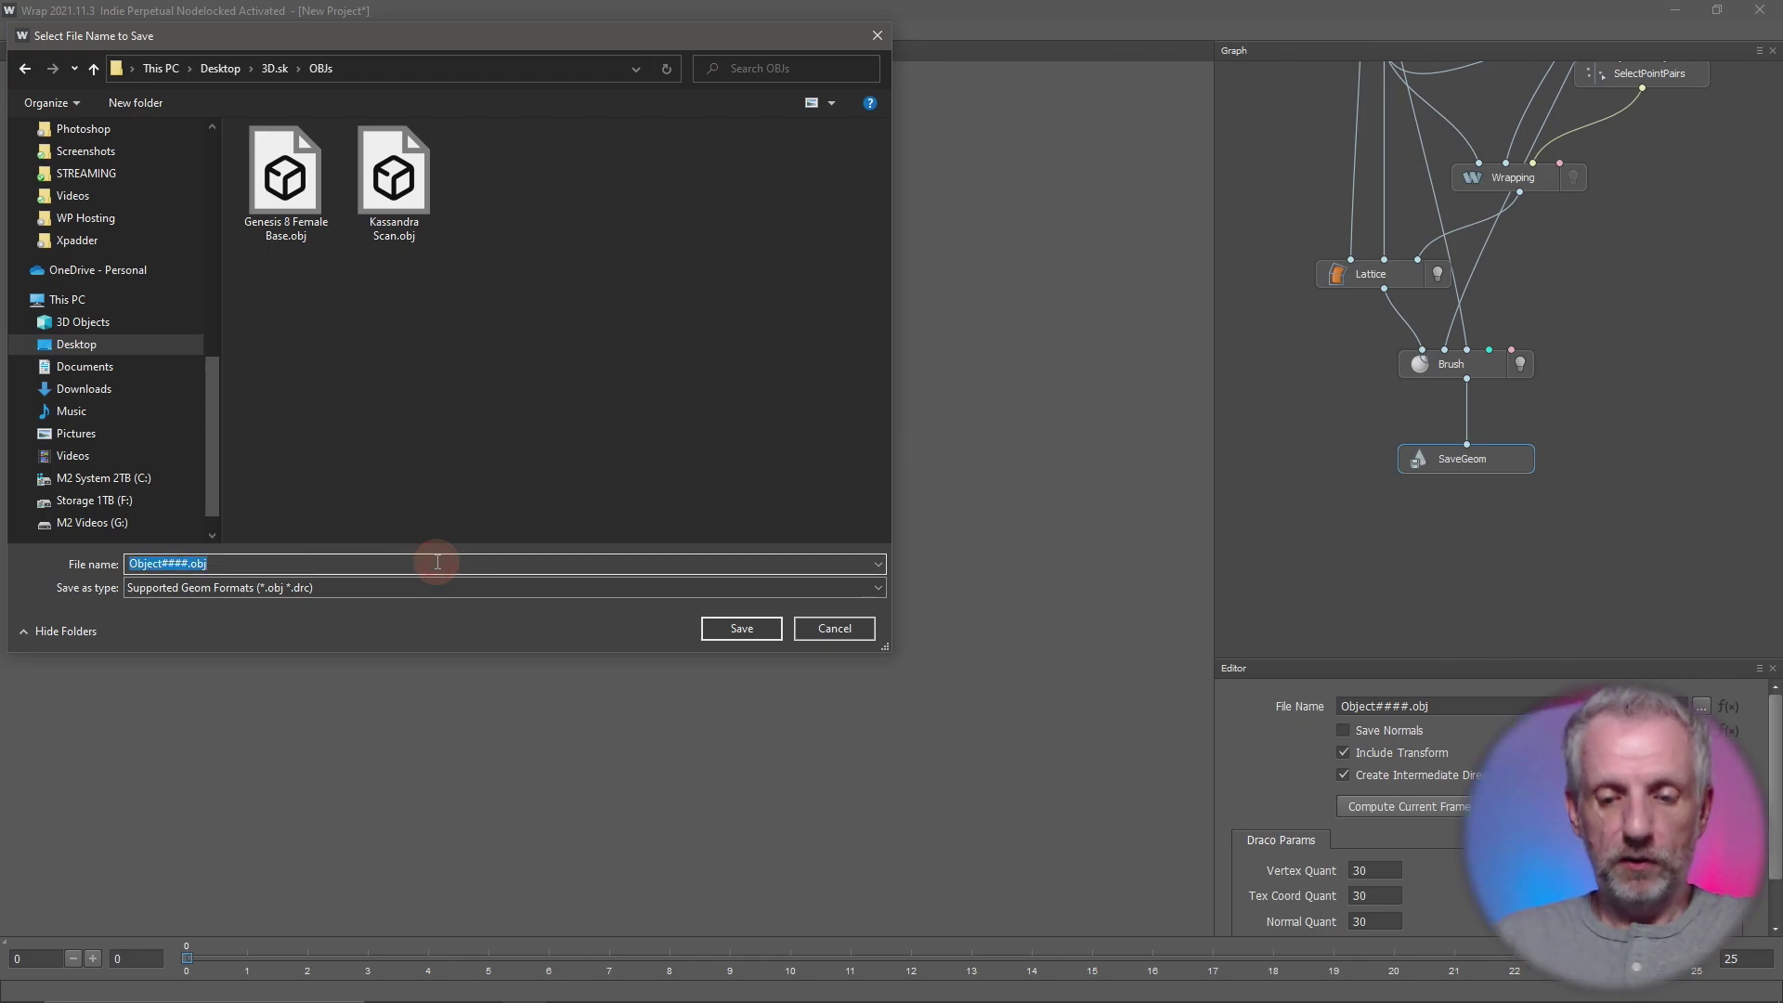
pyautogui.write('Kassandra Morph')
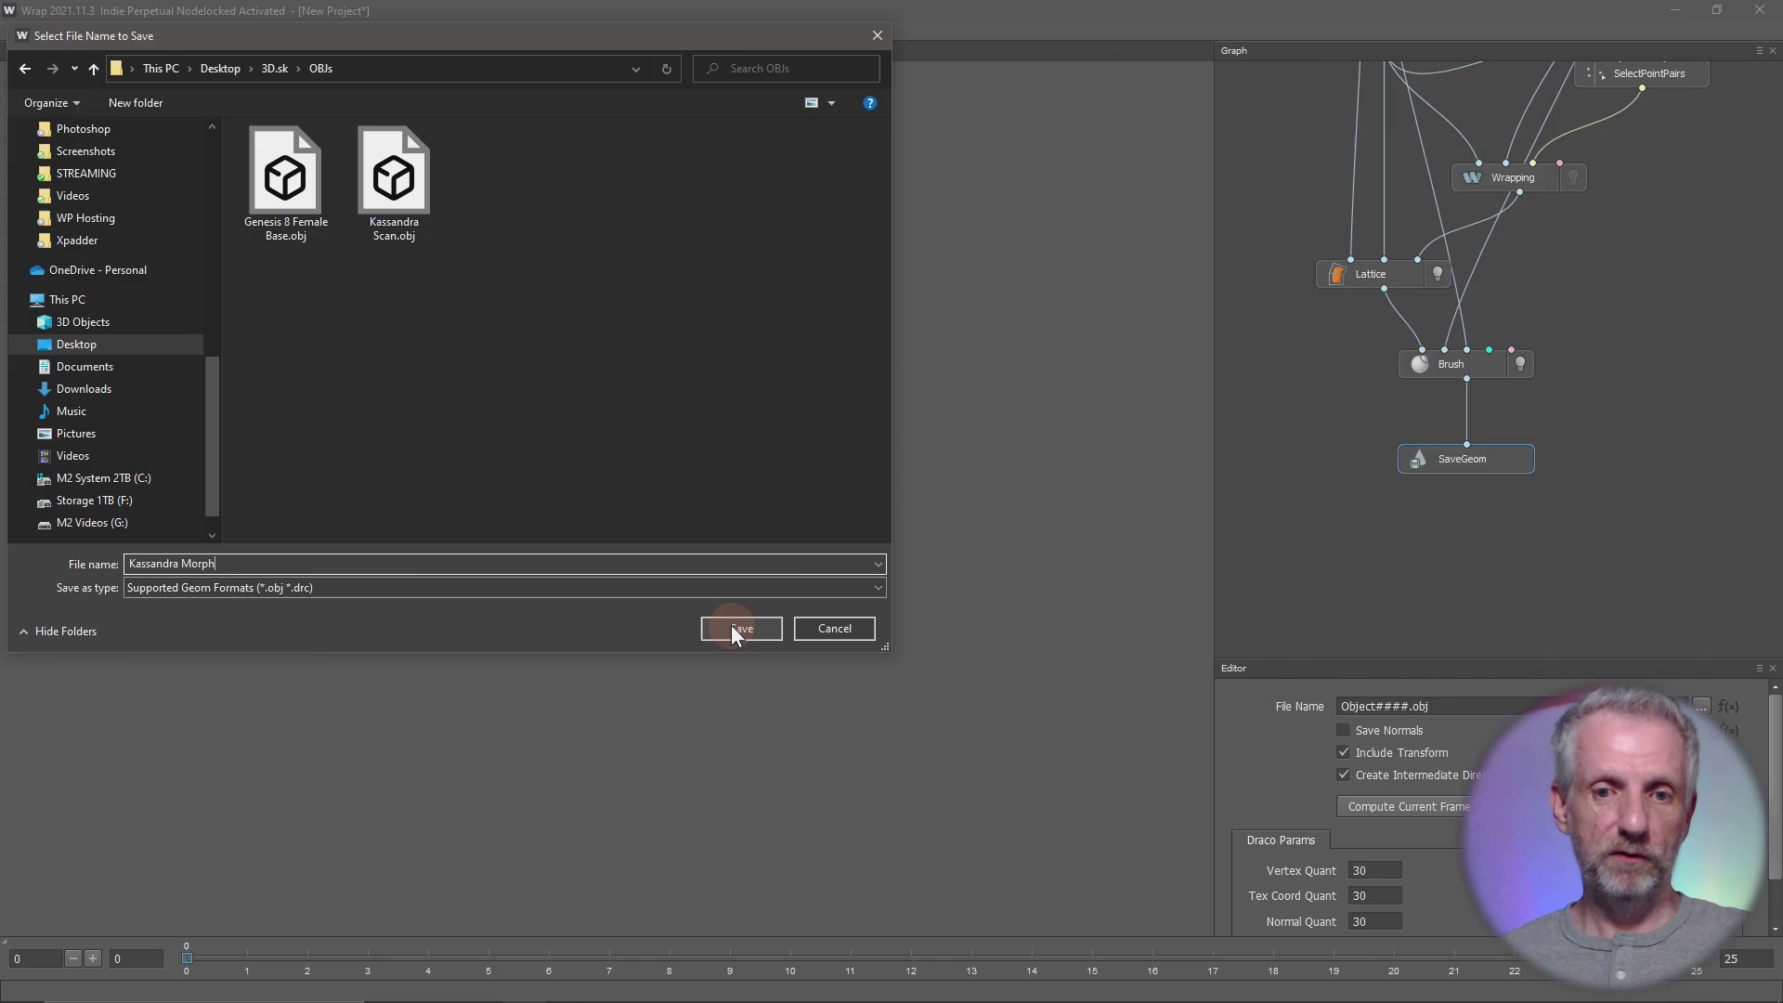
pyautogui.click(439, 602)
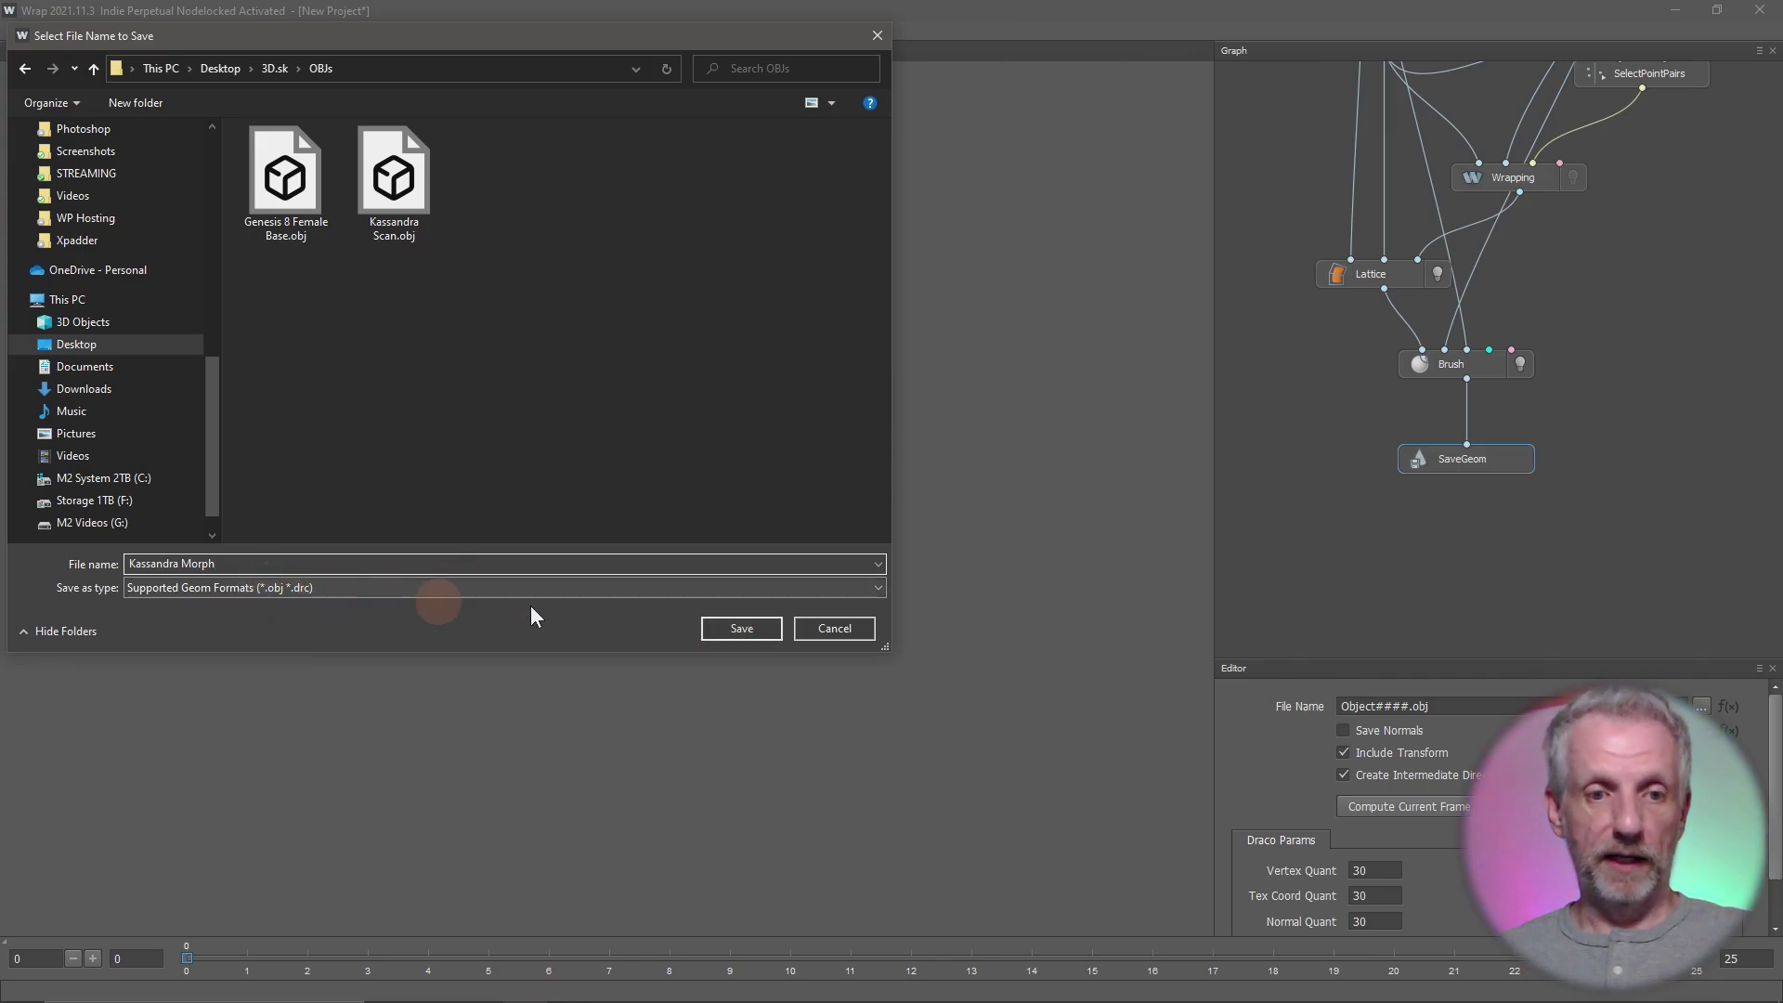
pyautogui.click(776, 630)
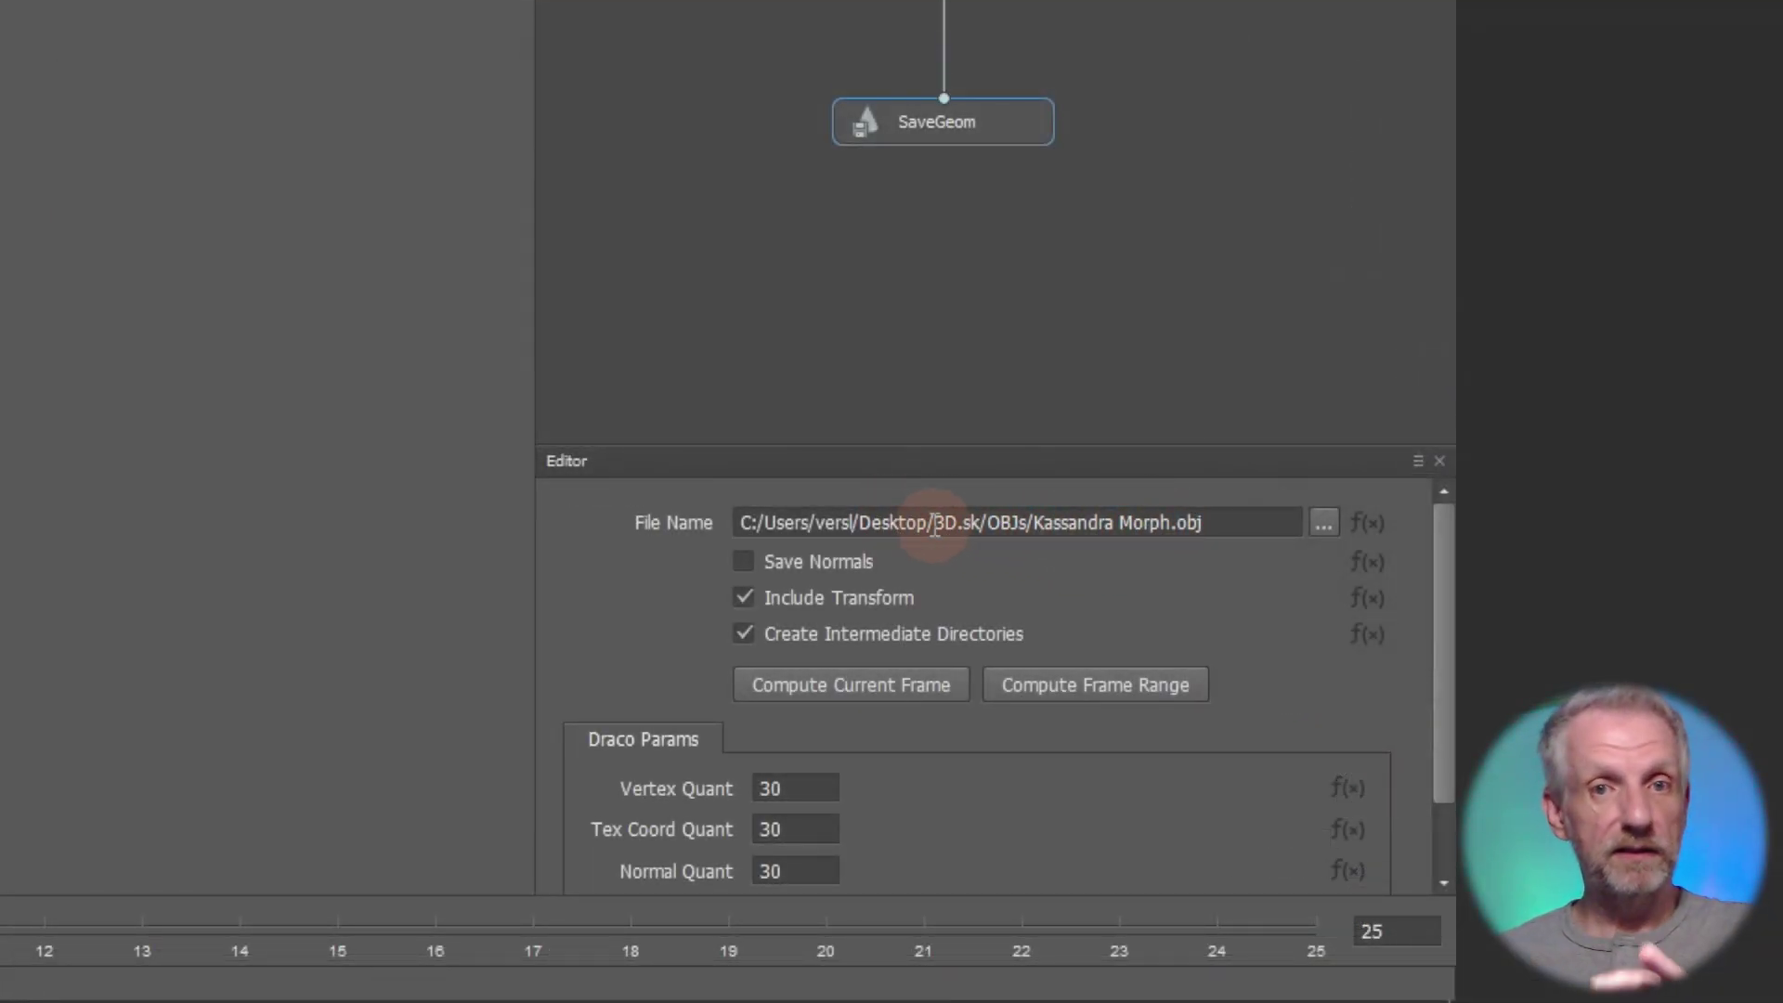
pyautogui.click(878, 683)
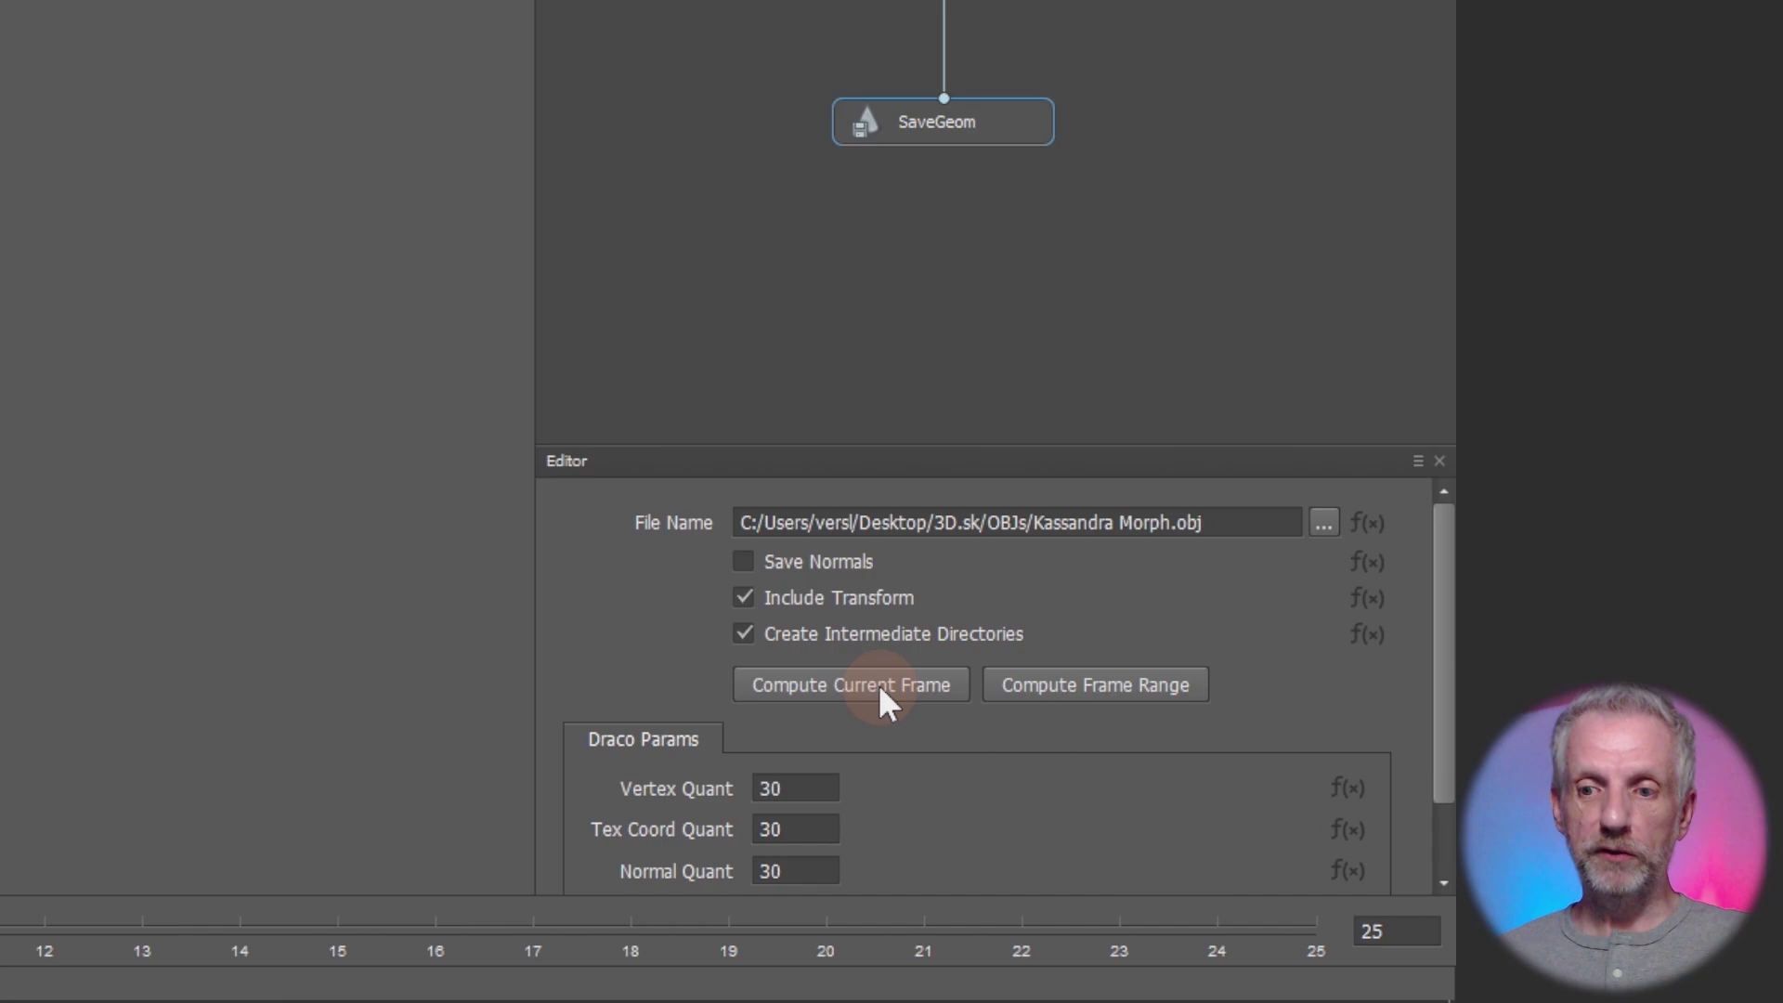